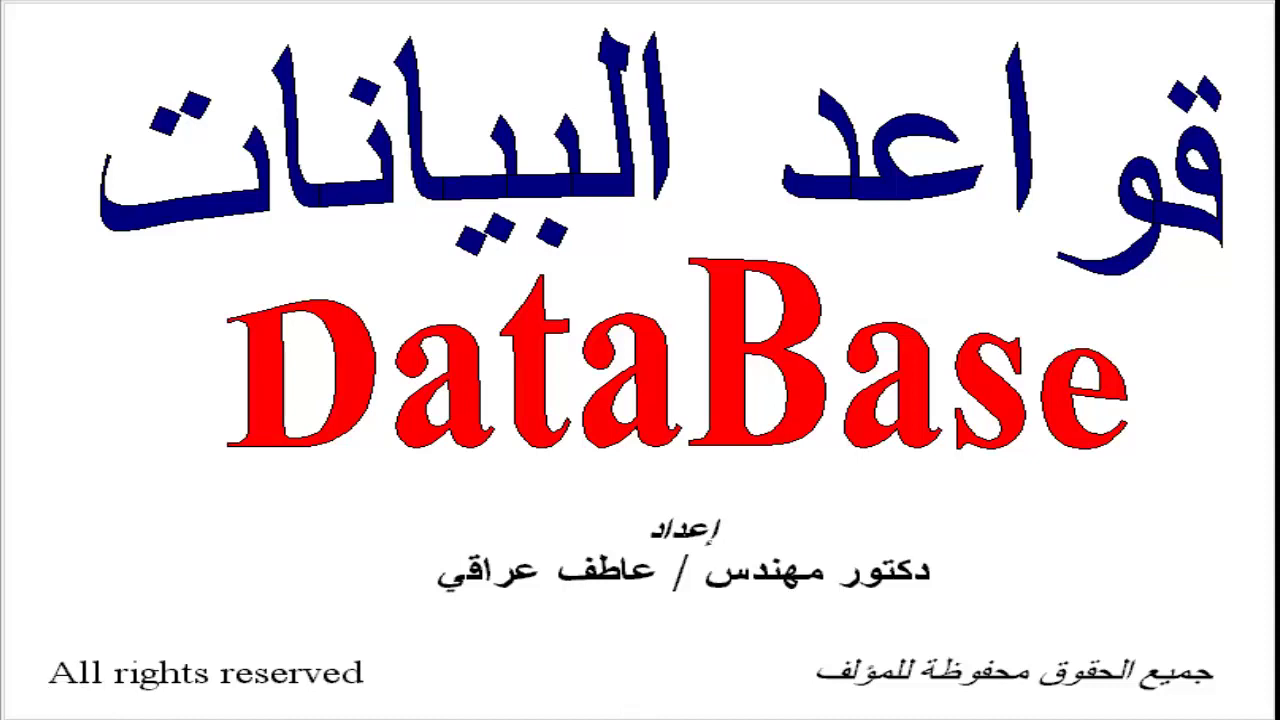
Step: Open the Start menu and expand Programs to reveal Microsoft Access
key("super")
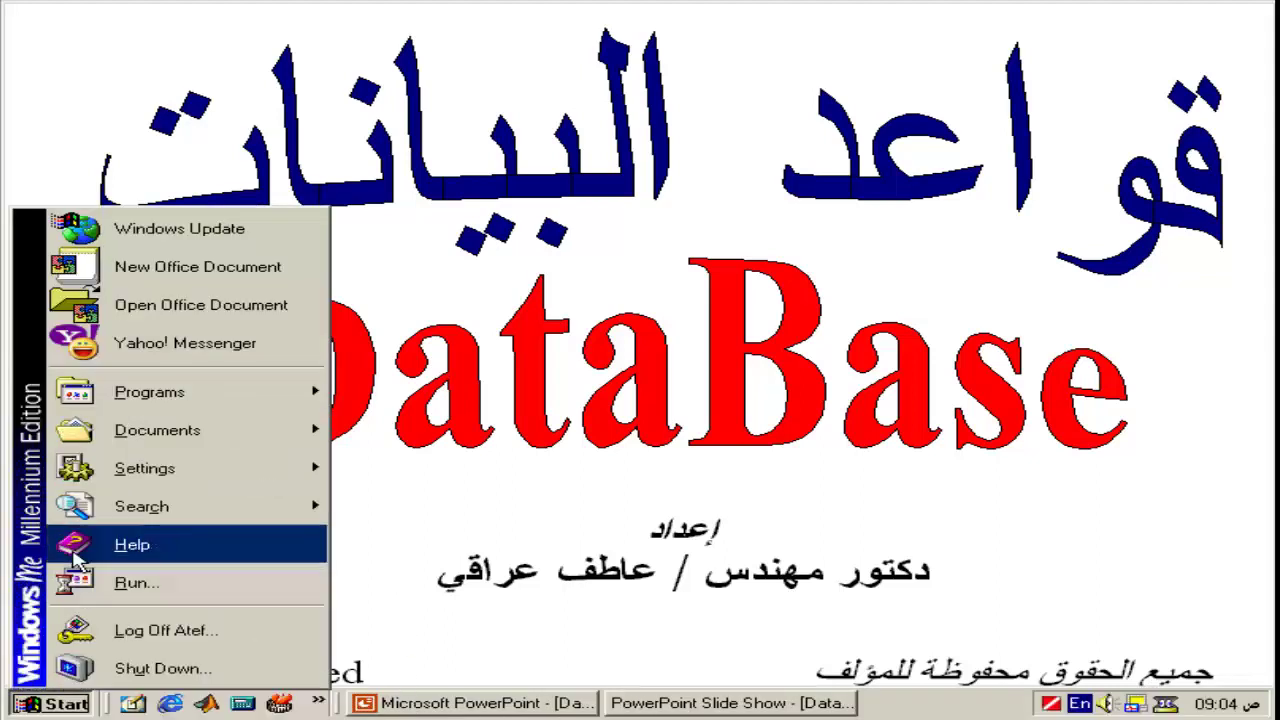
mouse_move(170, 395)
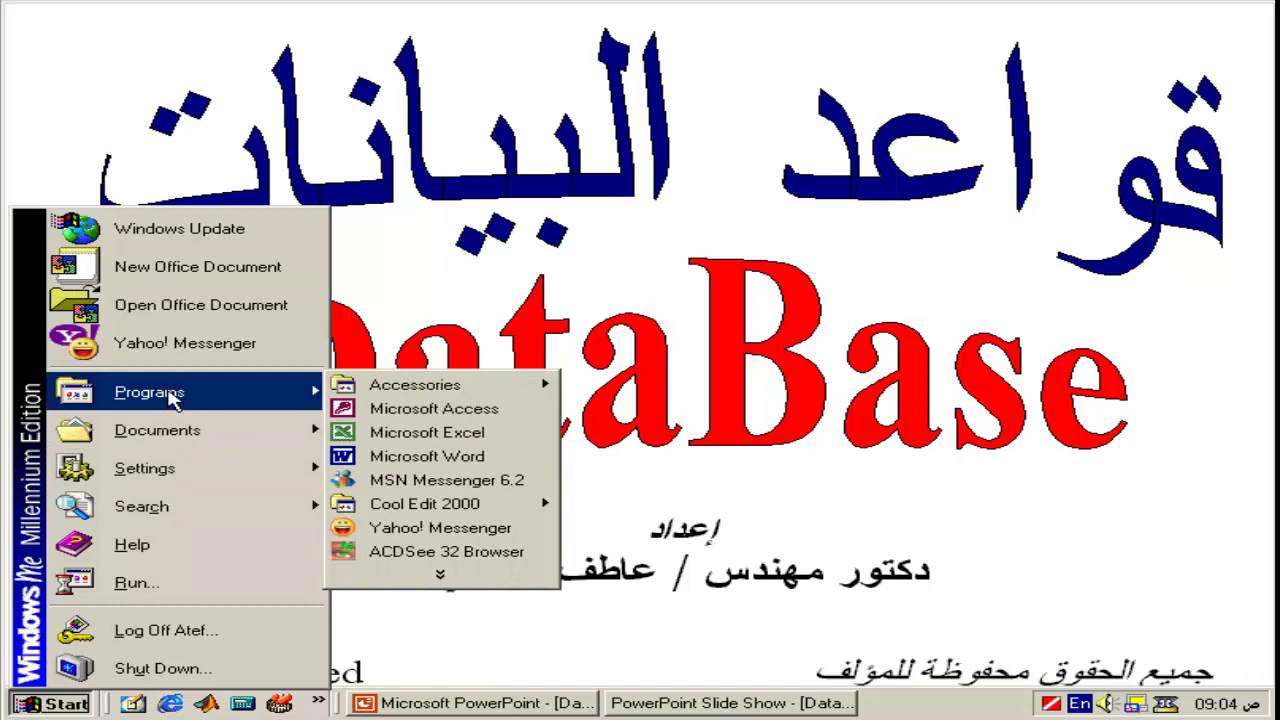
Step: Launch Access and create a blank database saved with the file name 'phone'
left_click(500, 410)
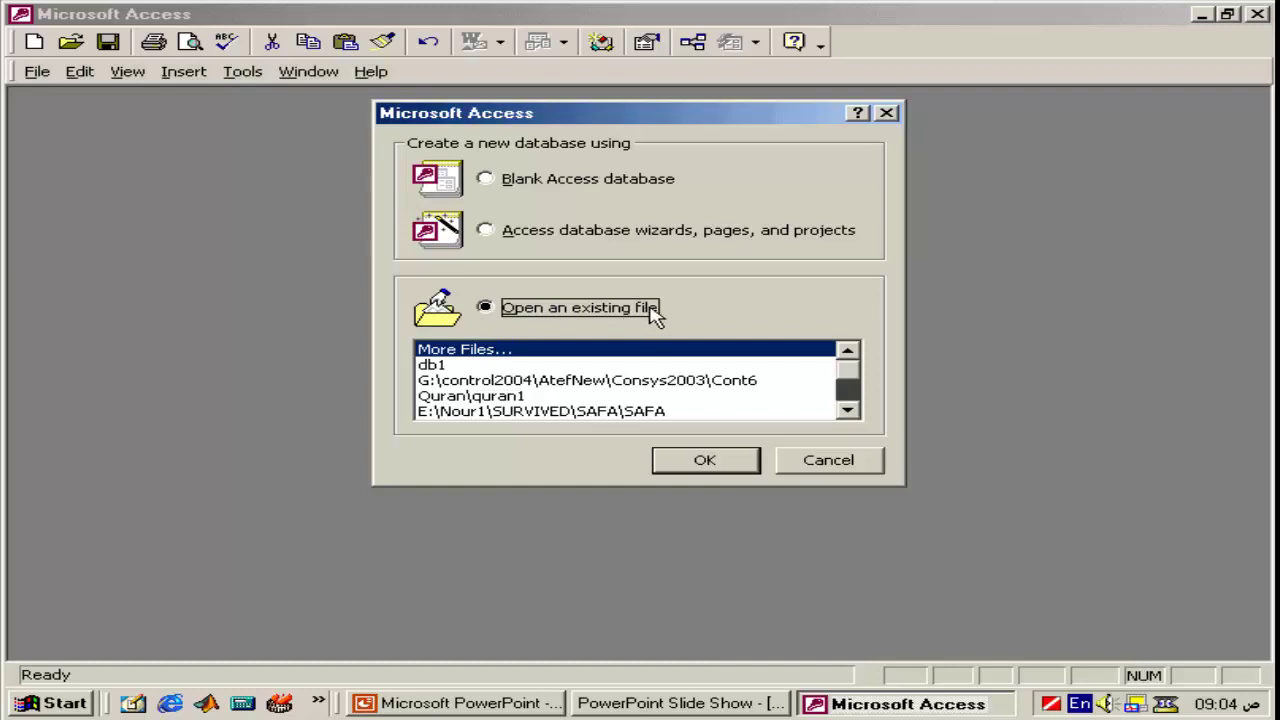
left_click(491, 189)
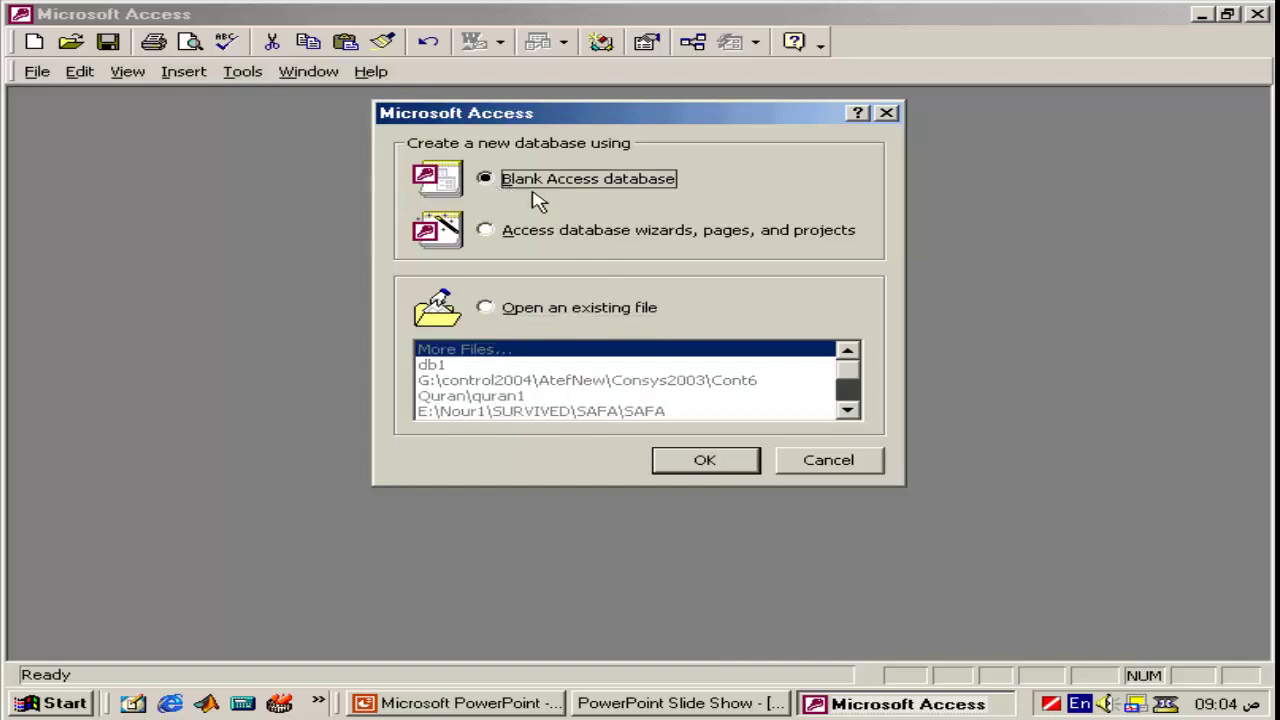
key("Return")
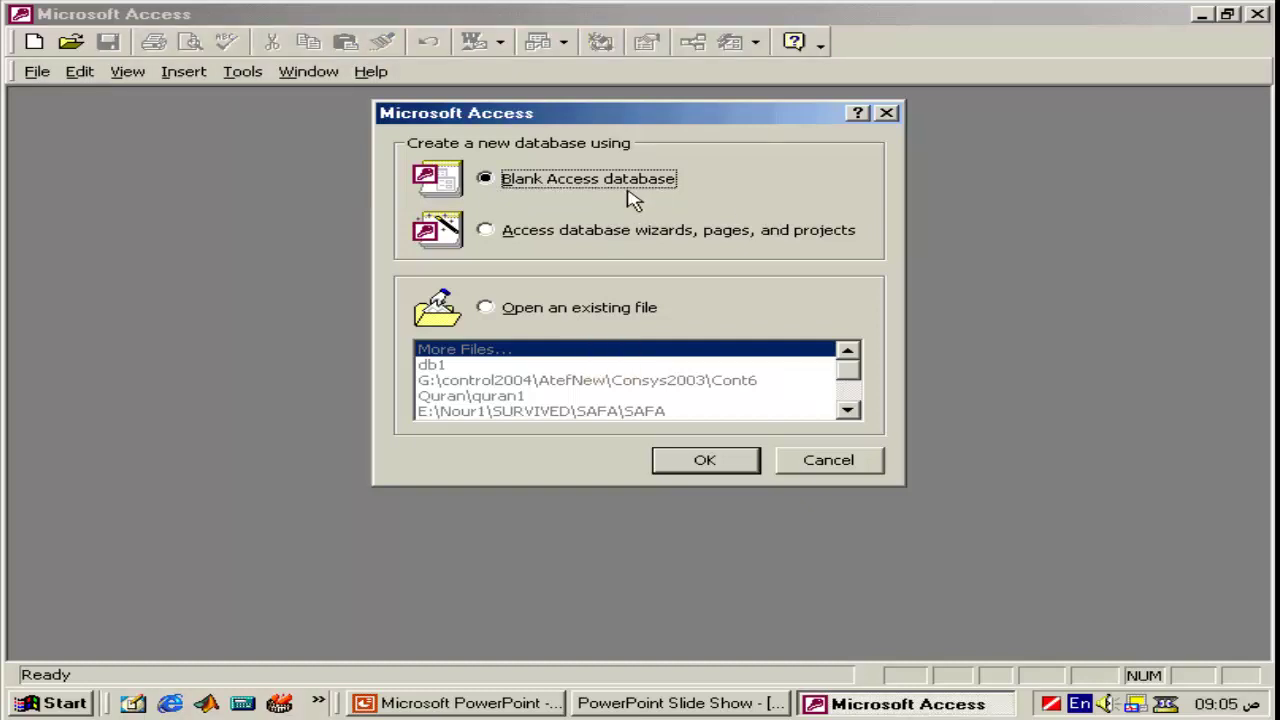
left_click(695, 463)
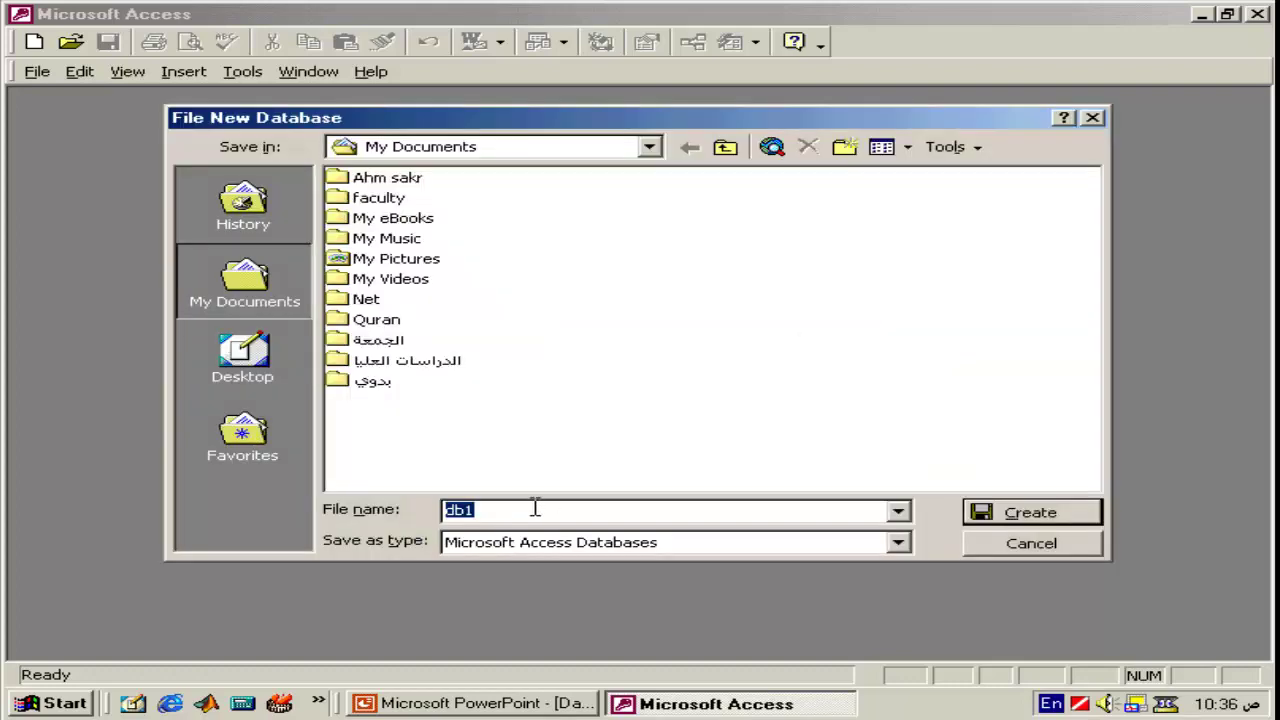
type("phone")
left_click(1007, 507)
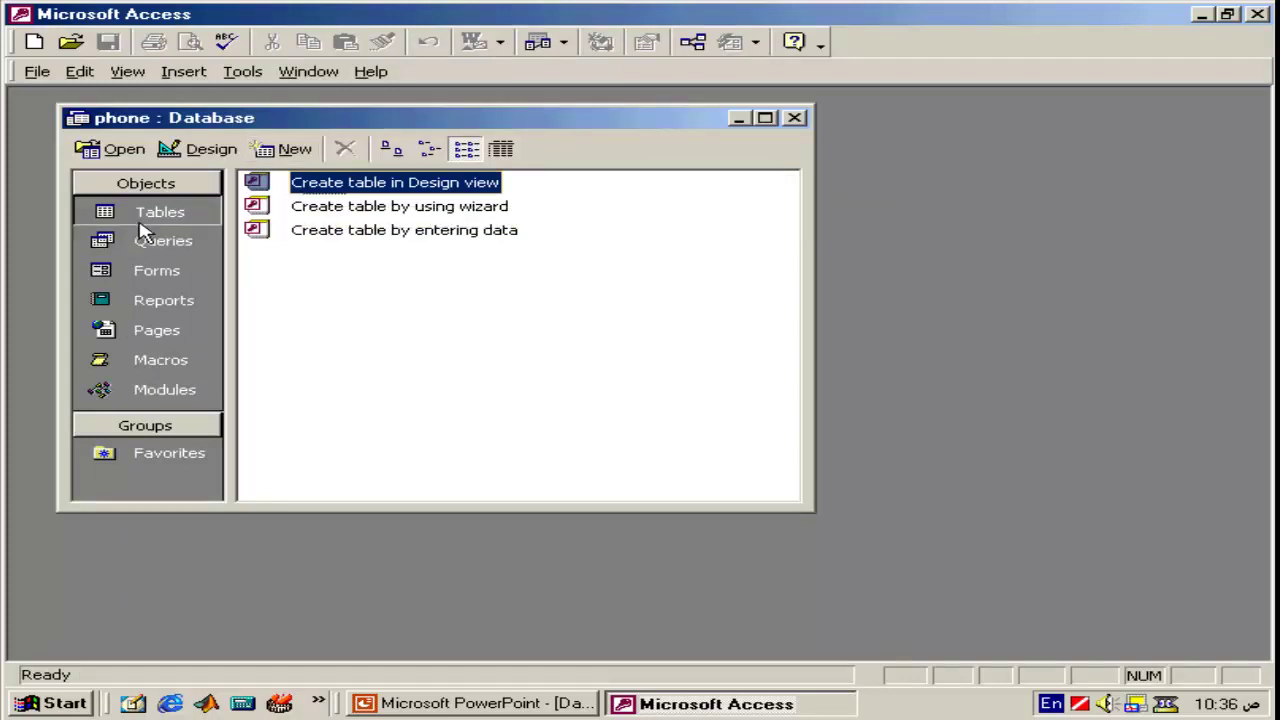
Step: Maximize the database window and create a new table, Table1, in Design View
left_click(150, 279)
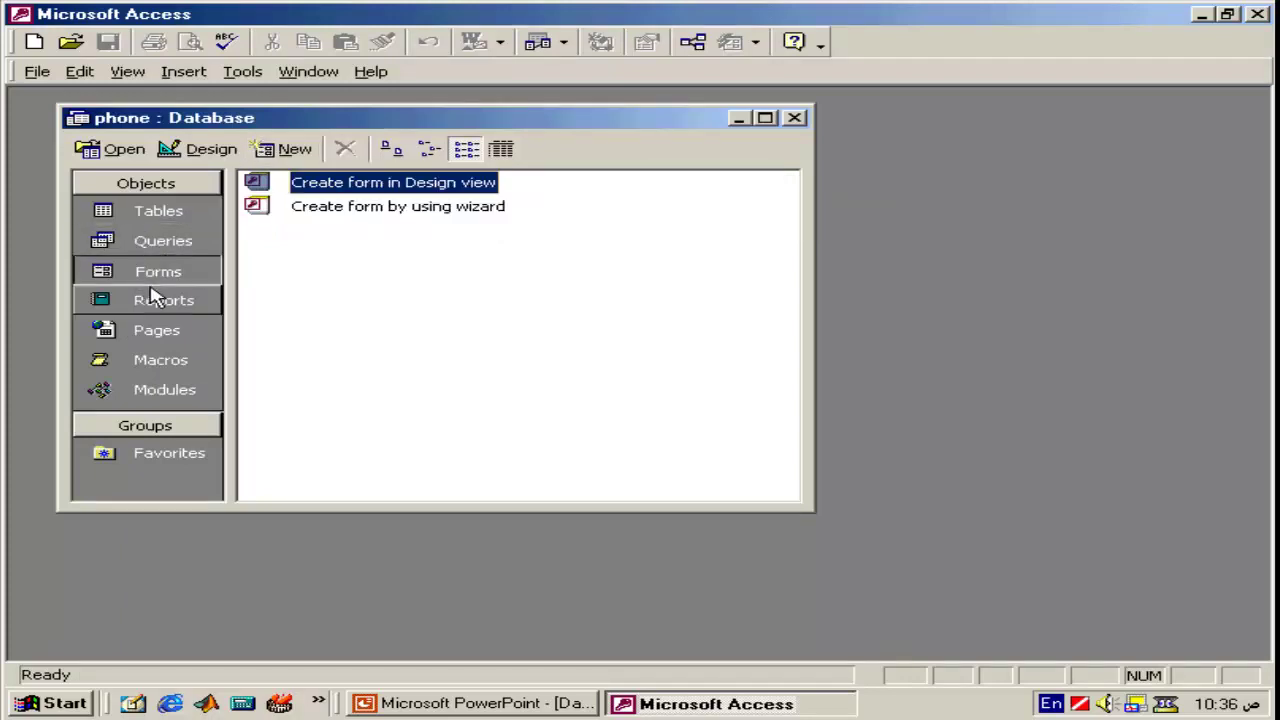
left_click(163, 308)
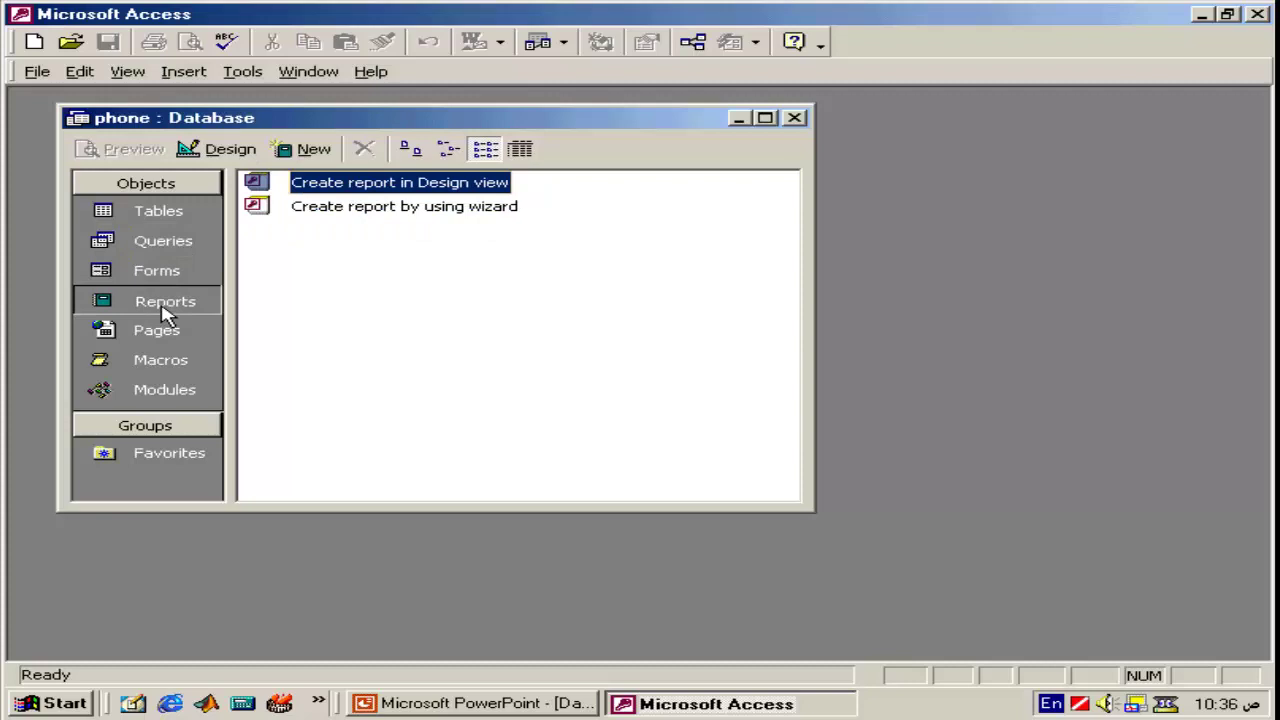
left_click(160, 210)
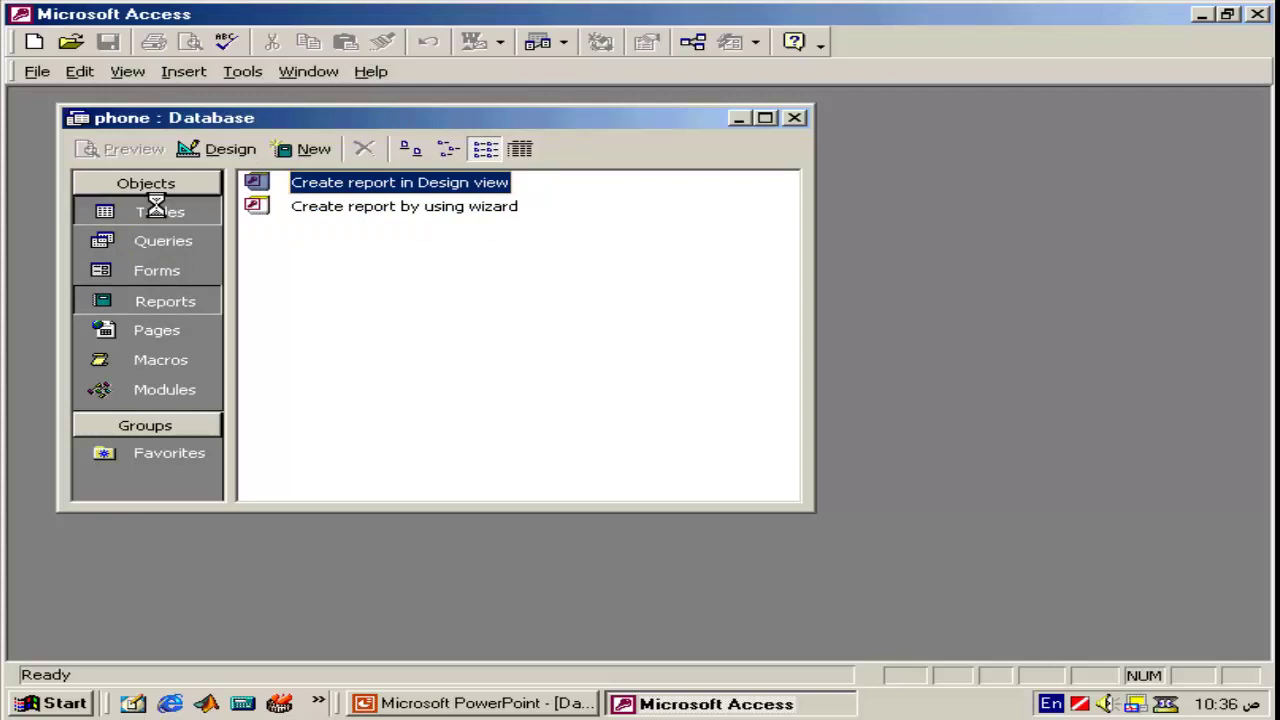
left_click(765, 119)
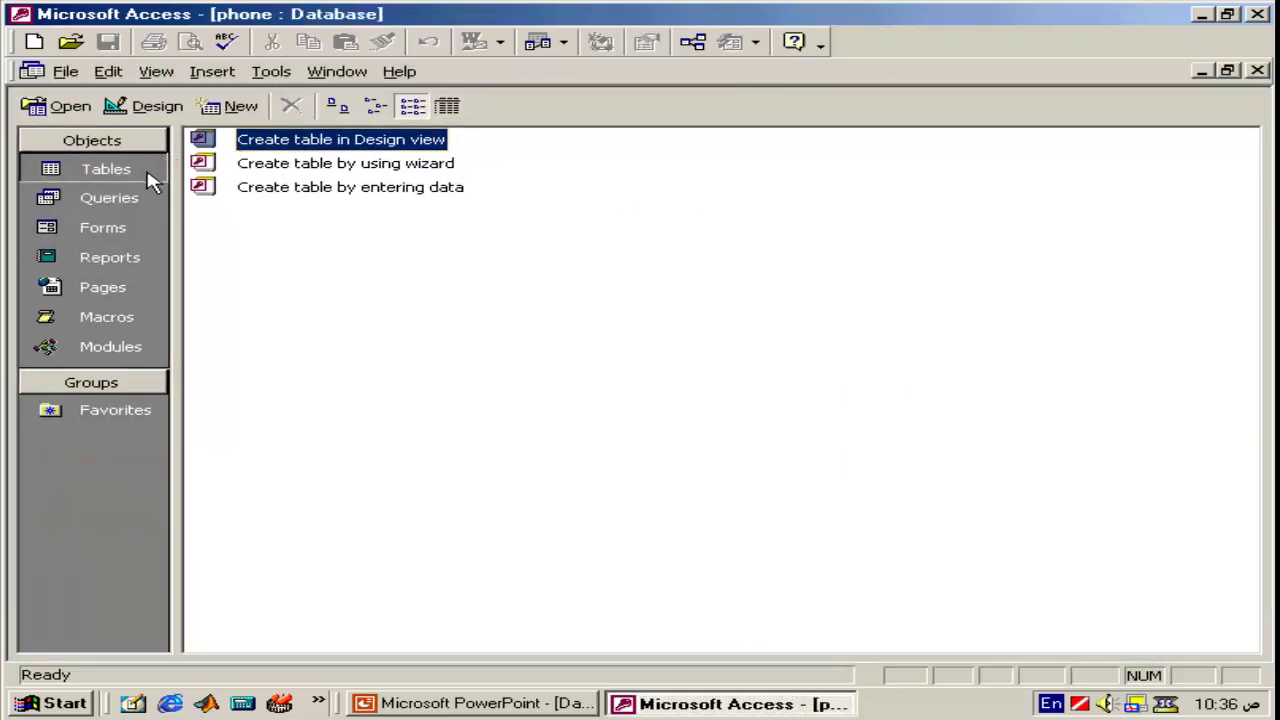
left_click(241, 106)
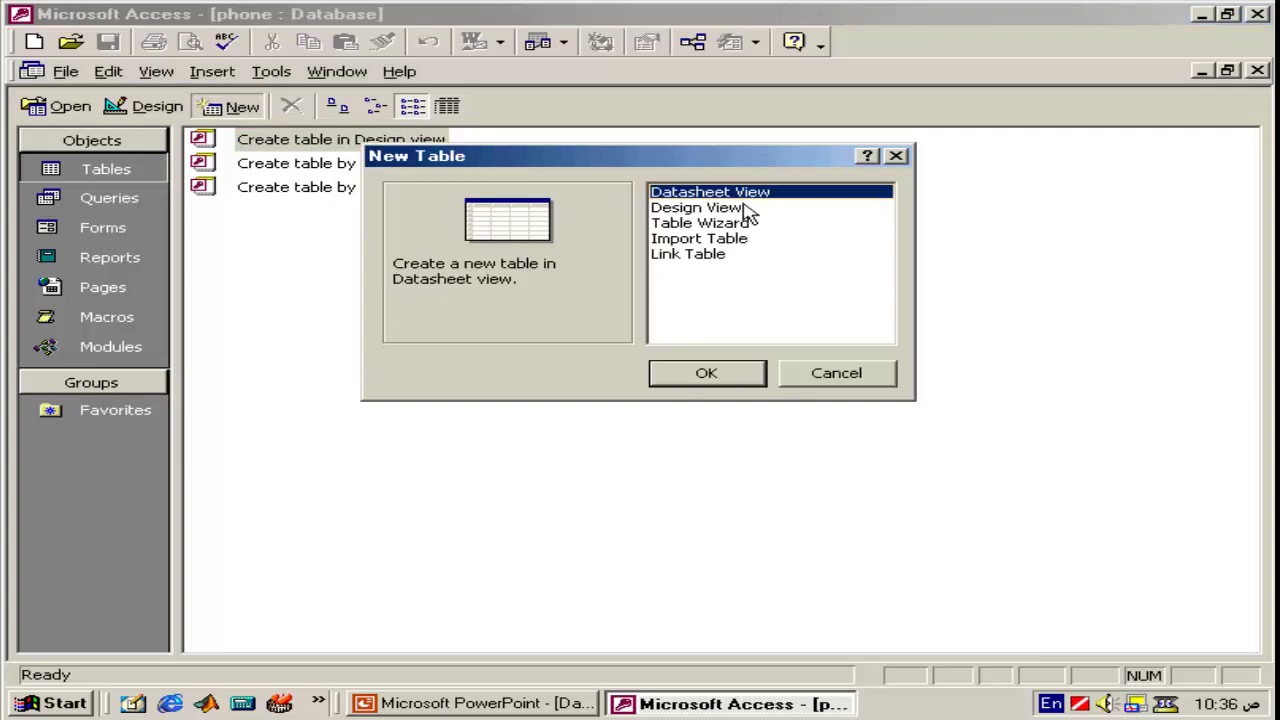
left_click(745, 208)
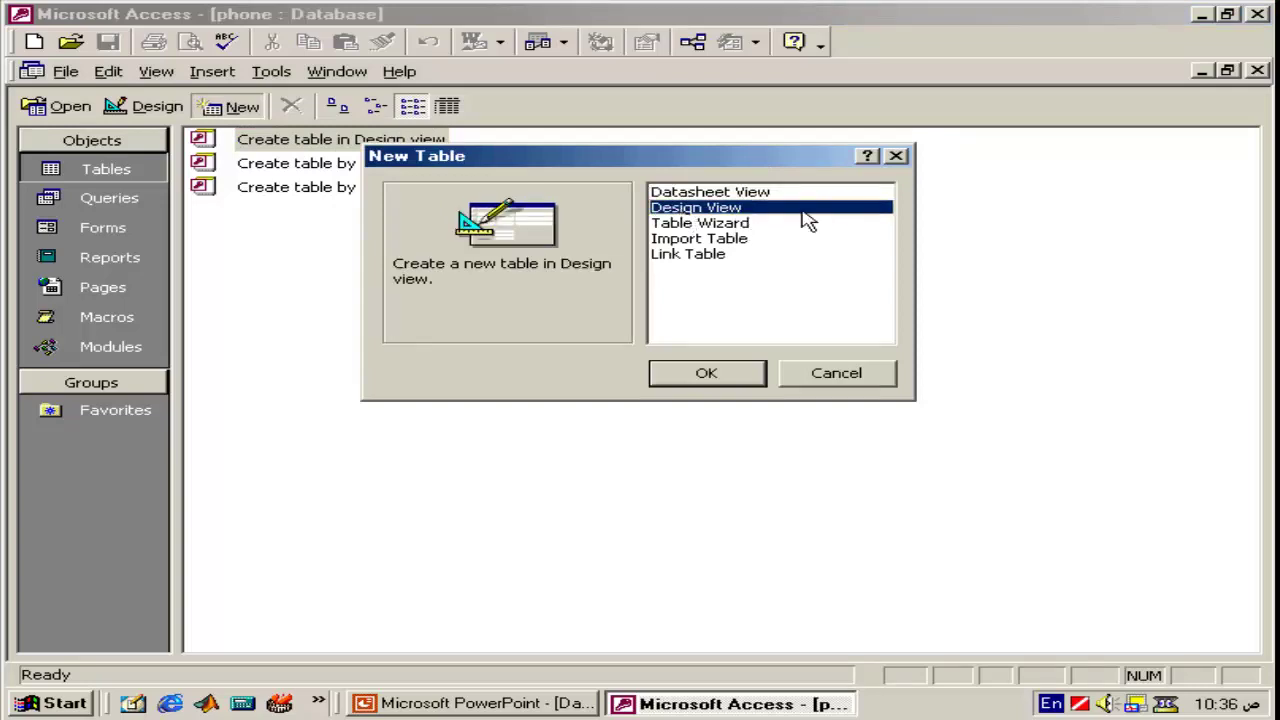
left_click(748, 371)
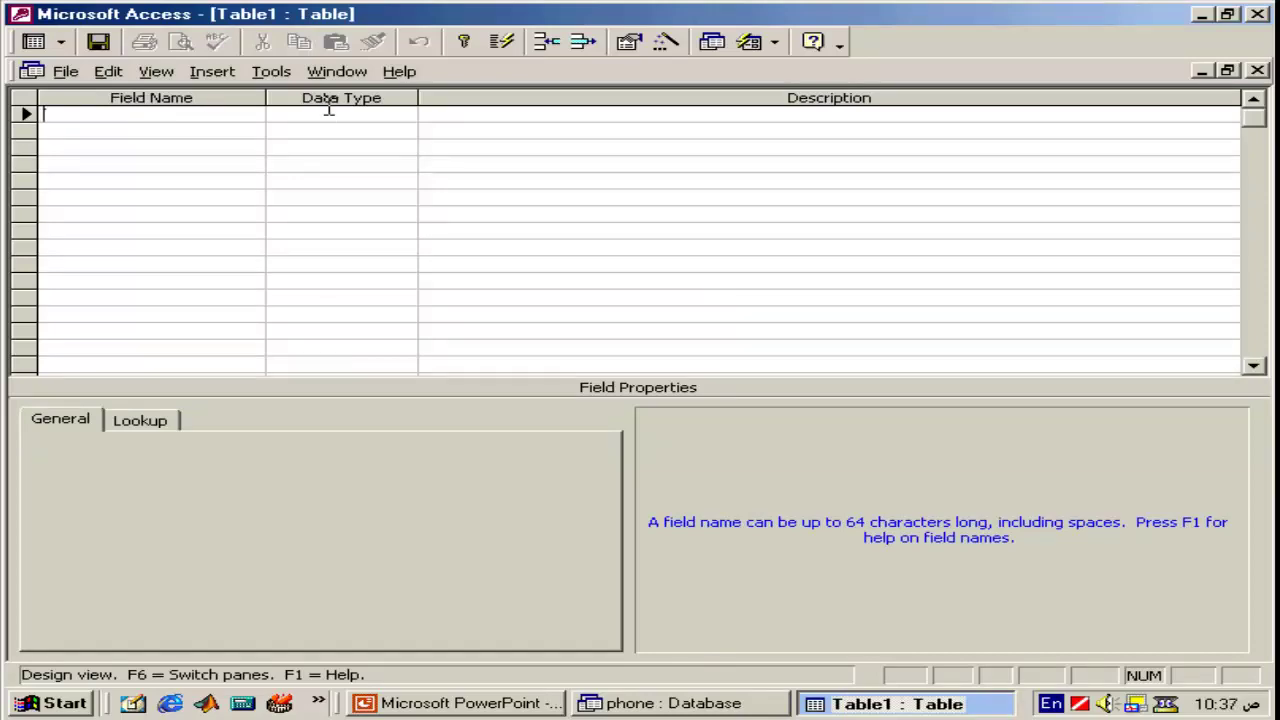
Step: Add PersonID, copied from the slide, as Table1's first field with AutoNumber data type
key("alt+Tab")
key("alt+Tab")
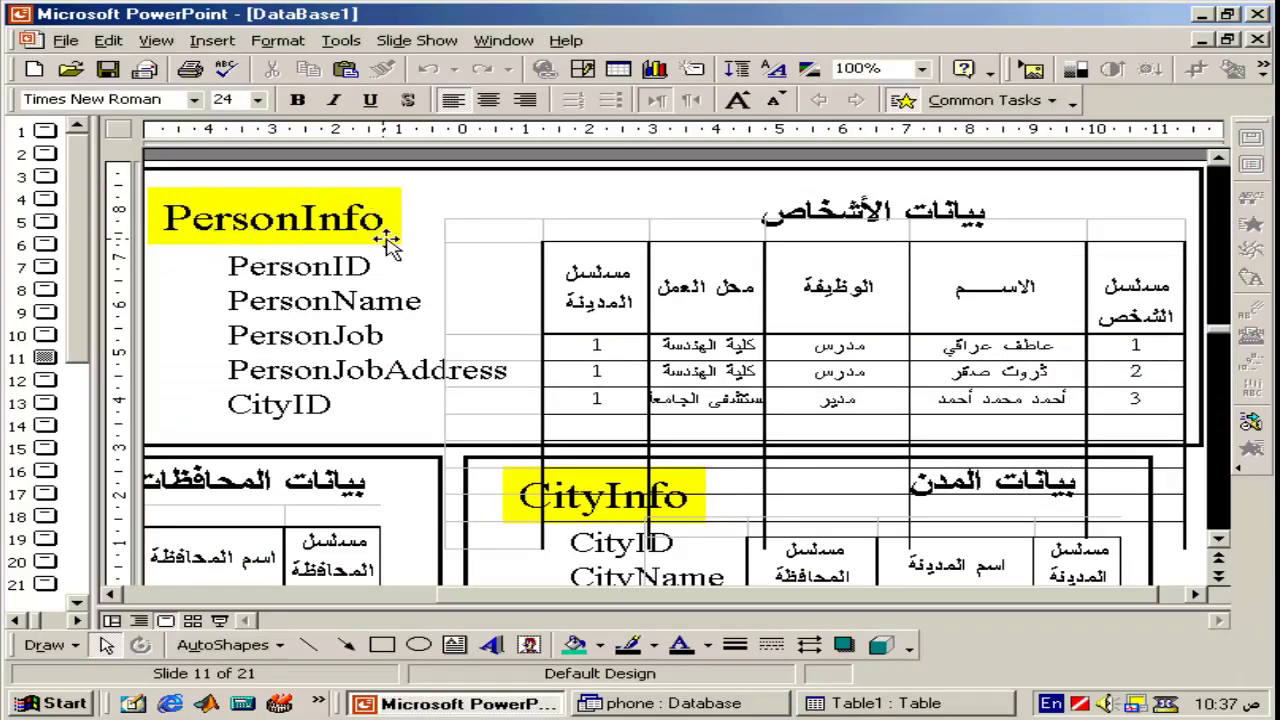
left_click(233, 267)
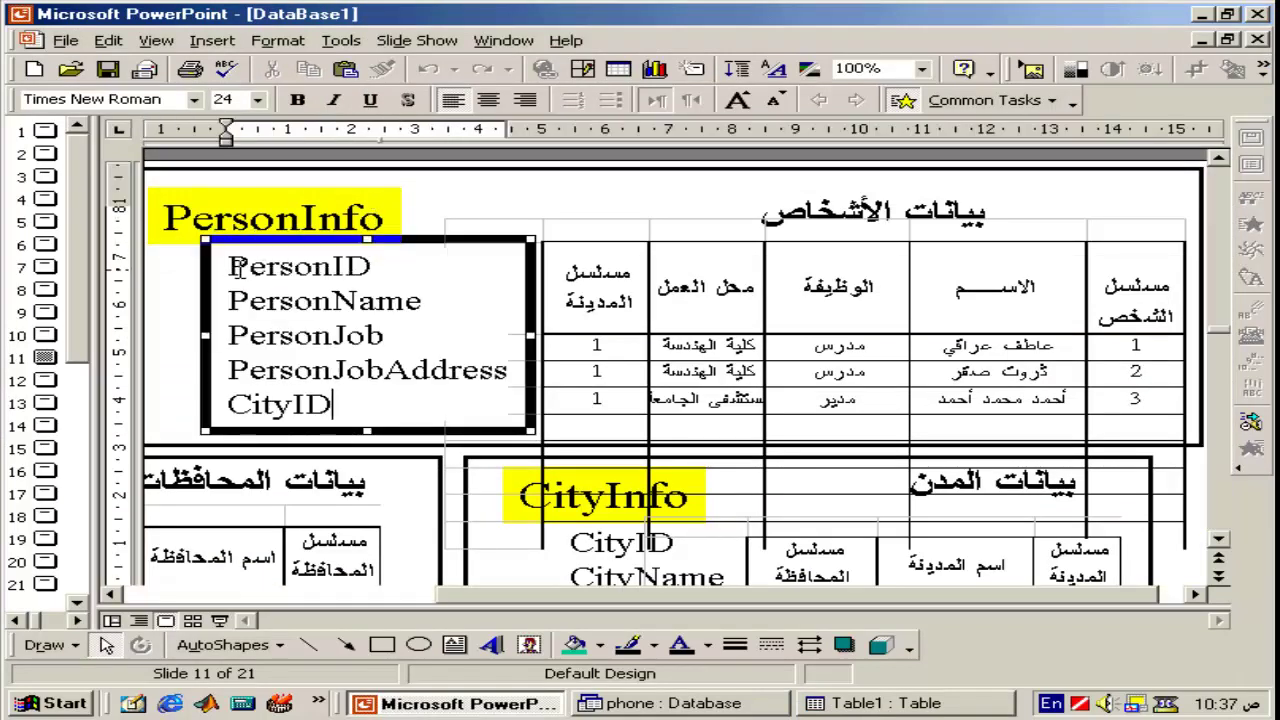
left_click_drag(230, 267, 372, 267)
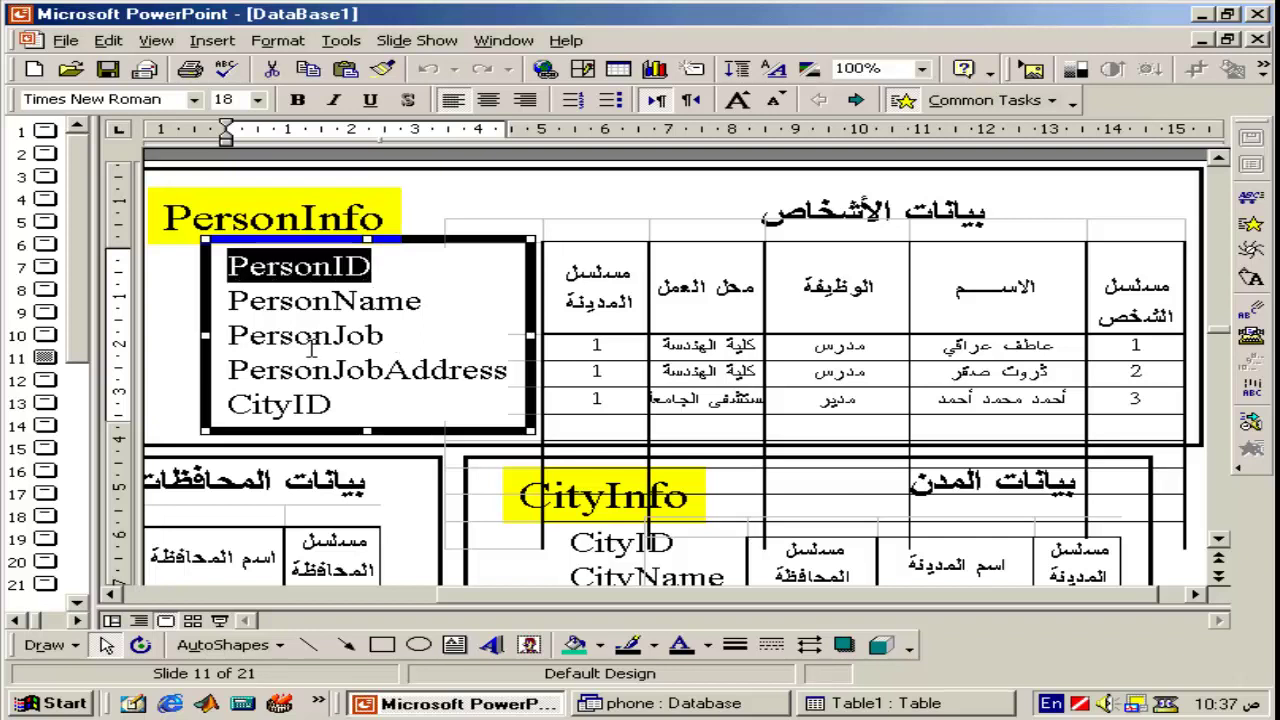
right_click(328, 270)
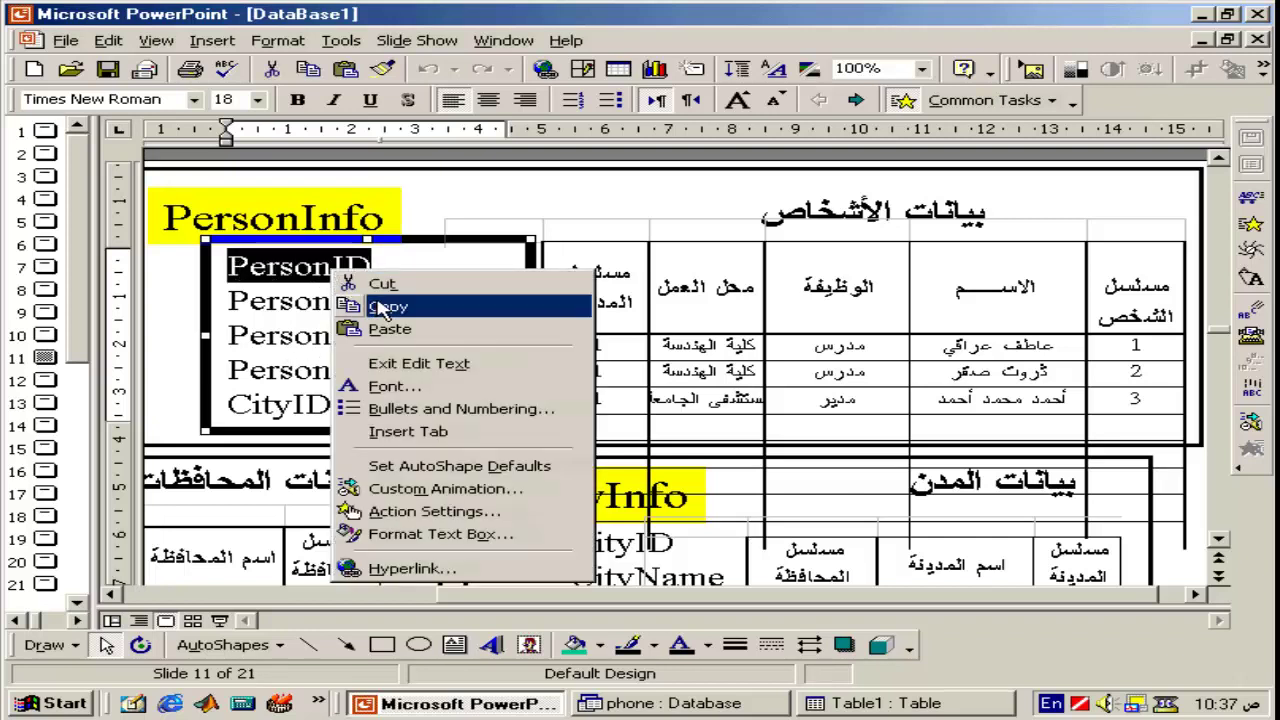
left_click(380, 305)
left_click(872, 703)
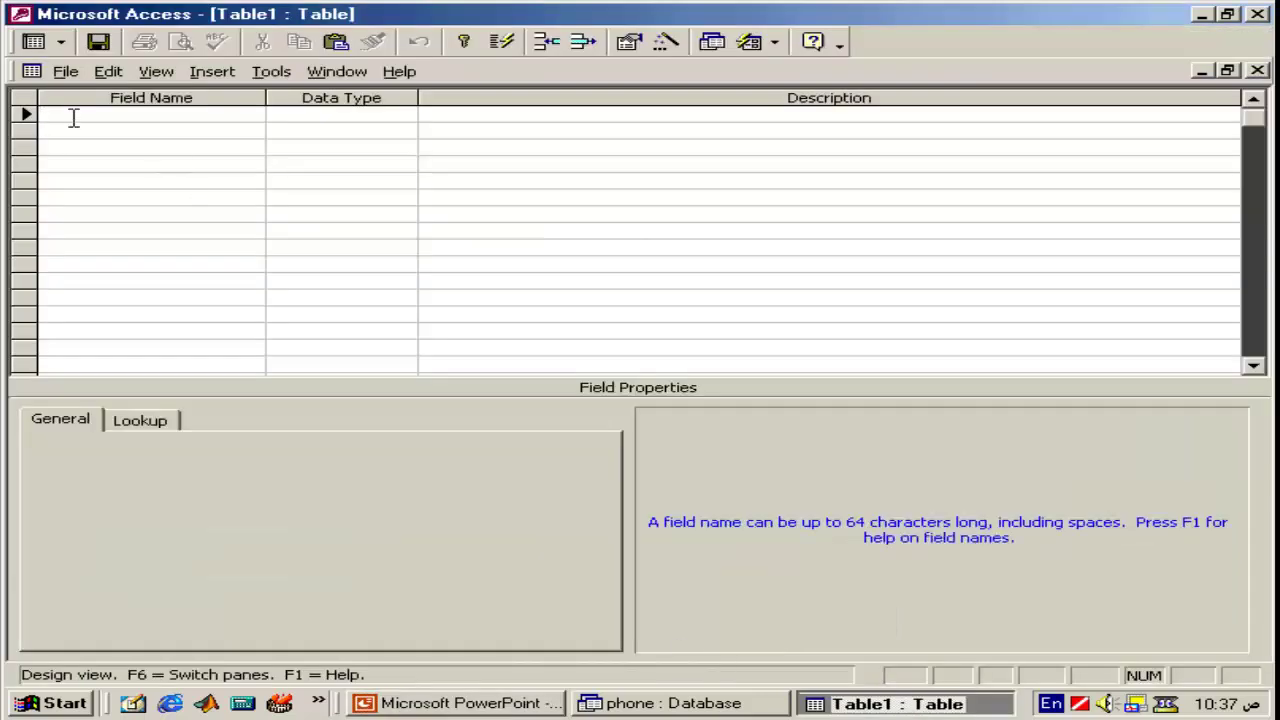
key("ctrl+v")
left_click(305, 112)
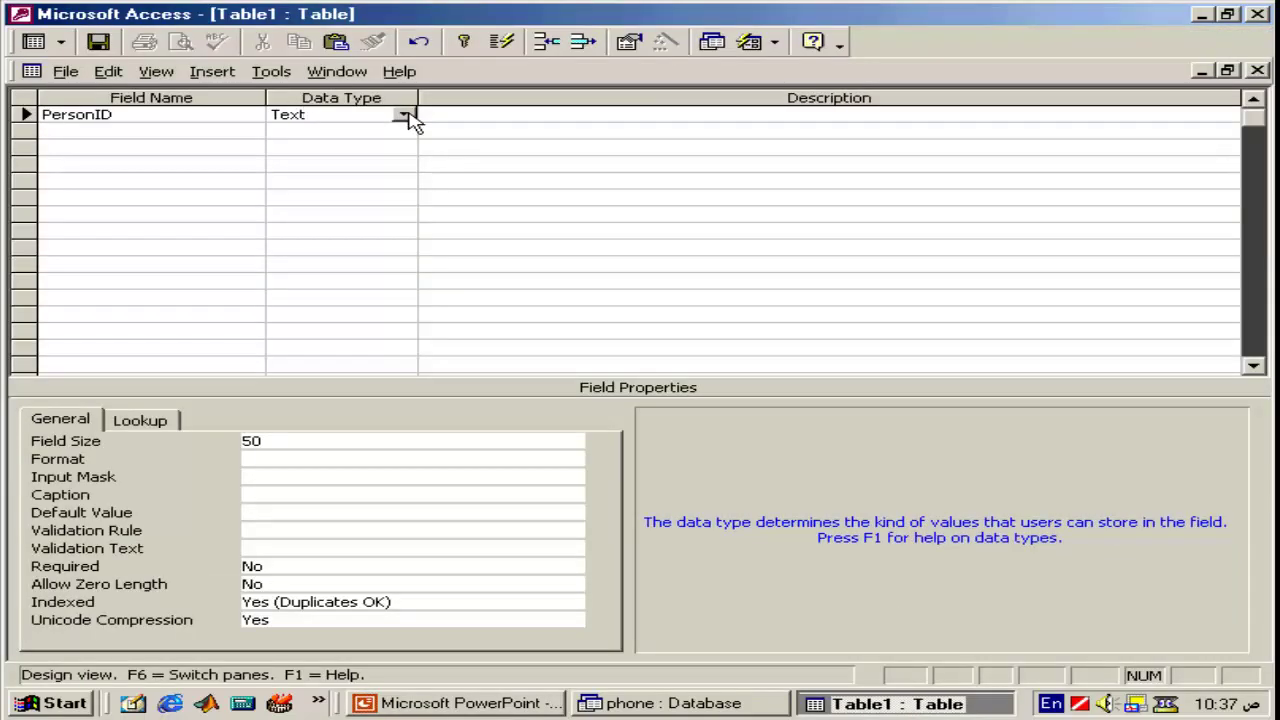
left_click(408, 116)
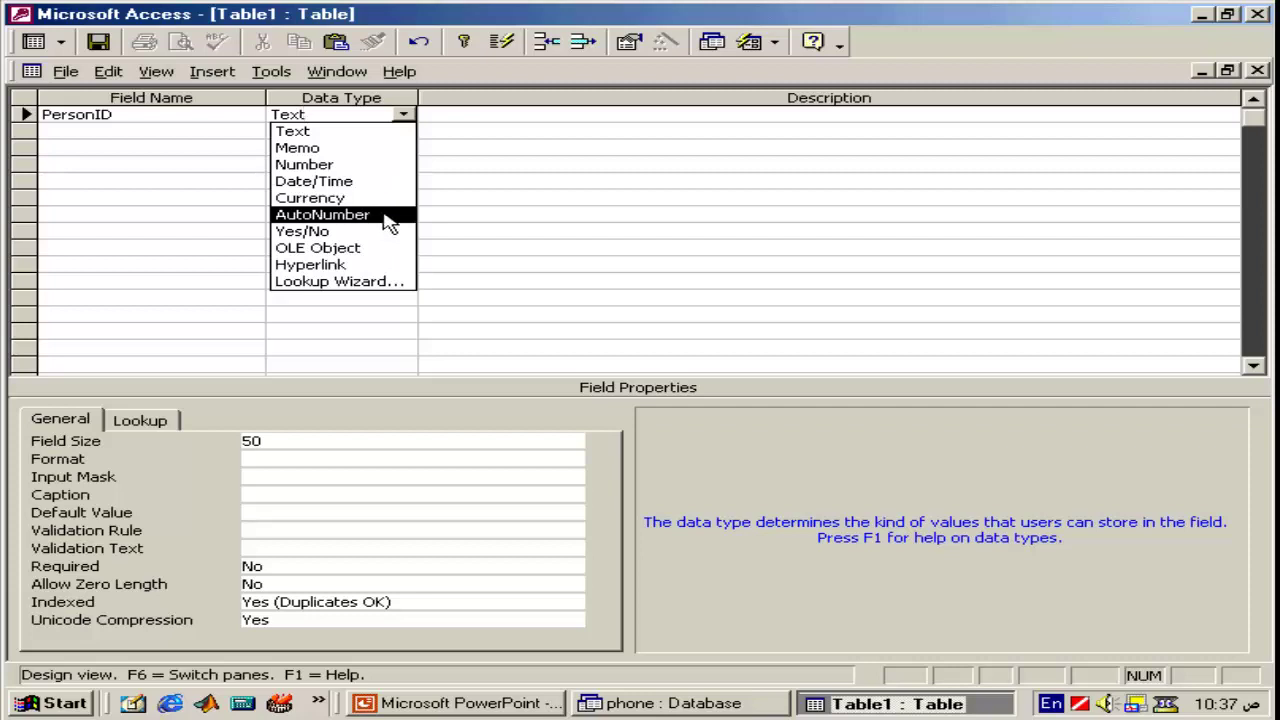
left_click(388, 222)
key("shift+Tab")
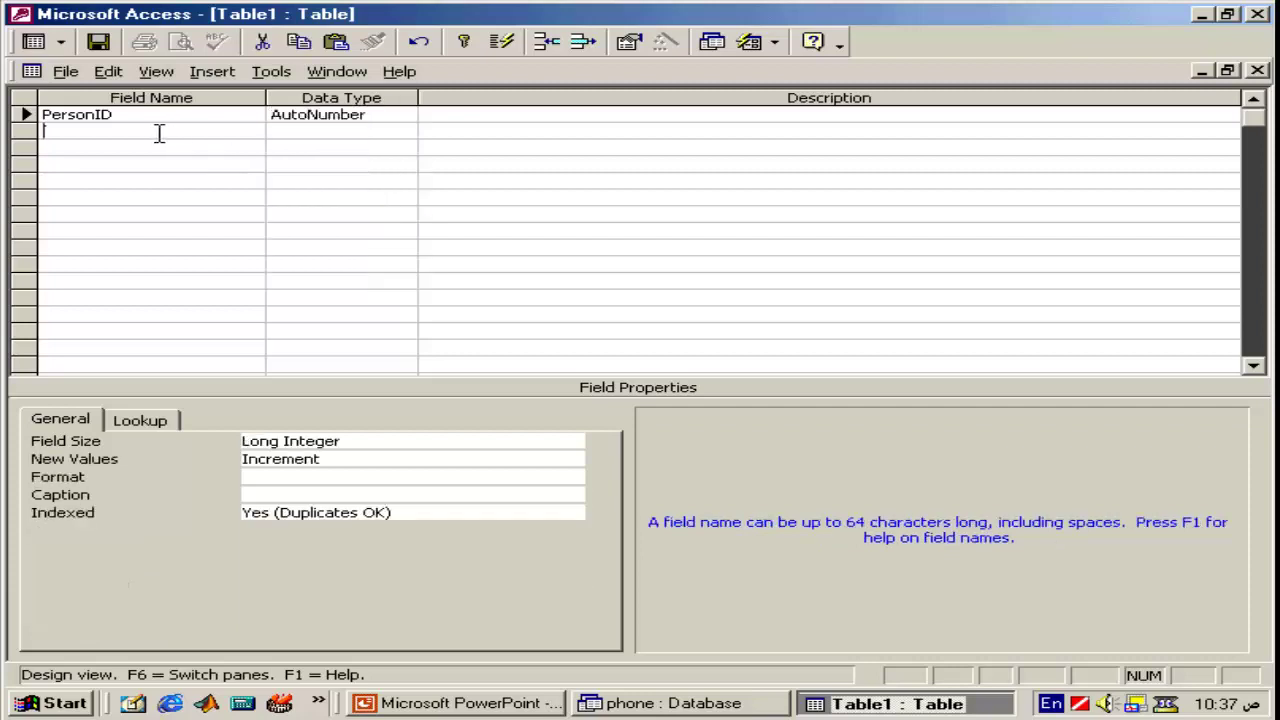
Step: Add PersonName as a Text field with field size 100
left_click(159, 133)
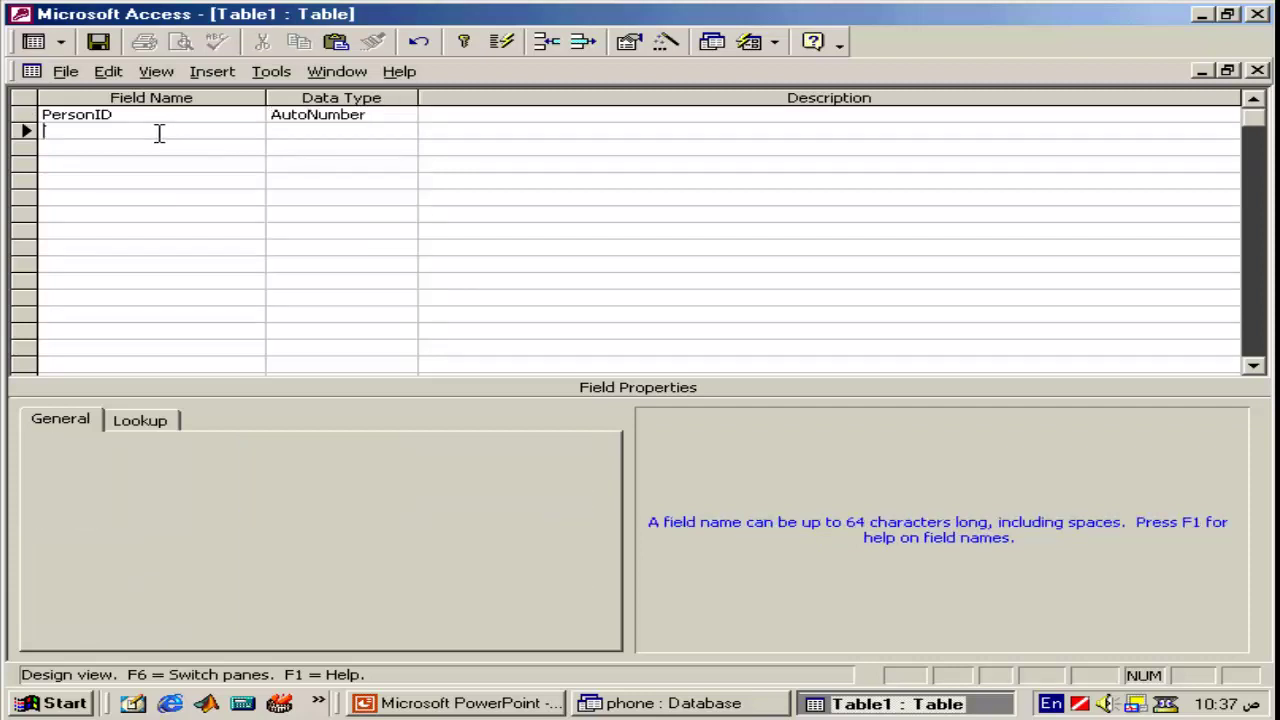
key("alt+Tab")
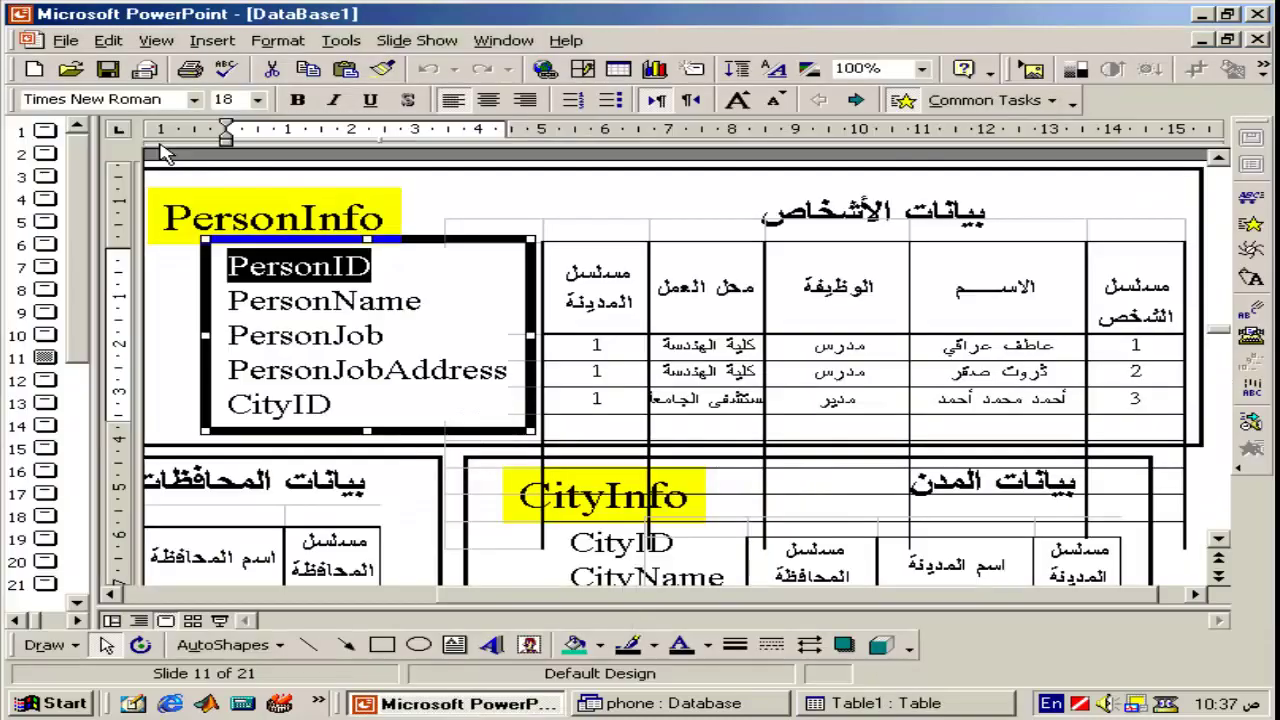
key("alt+Tab")
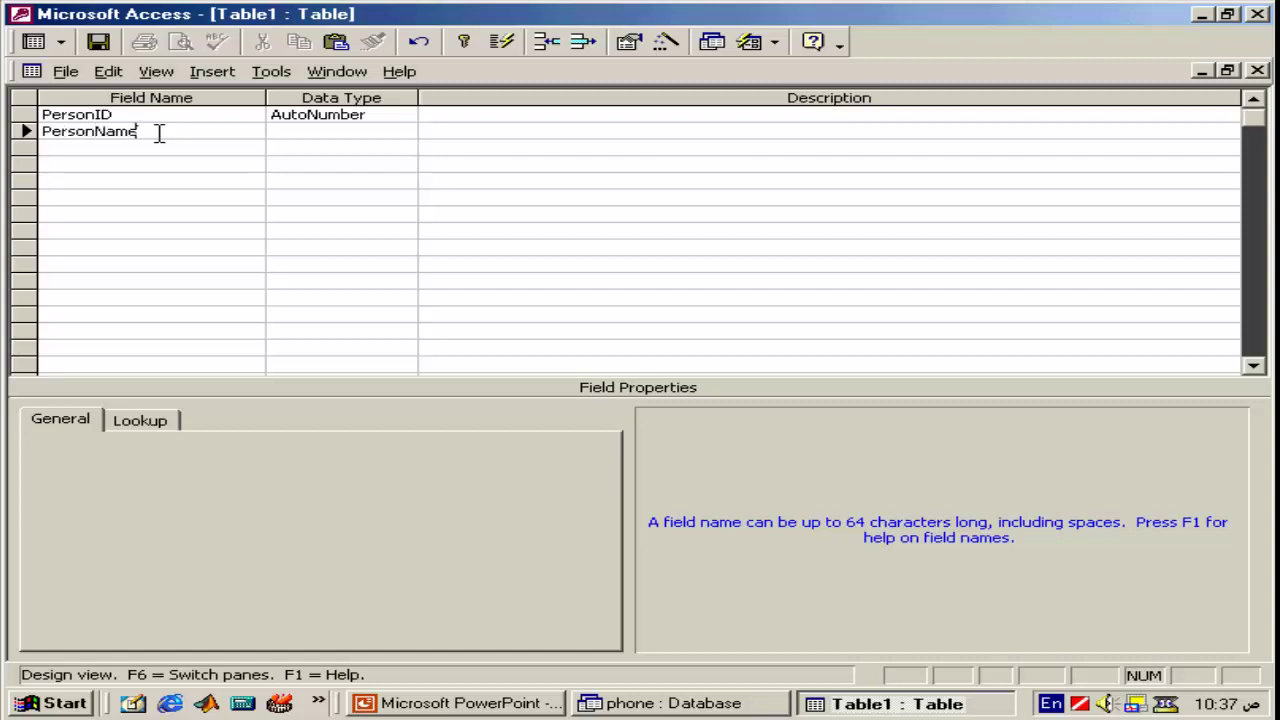
key("Tab")
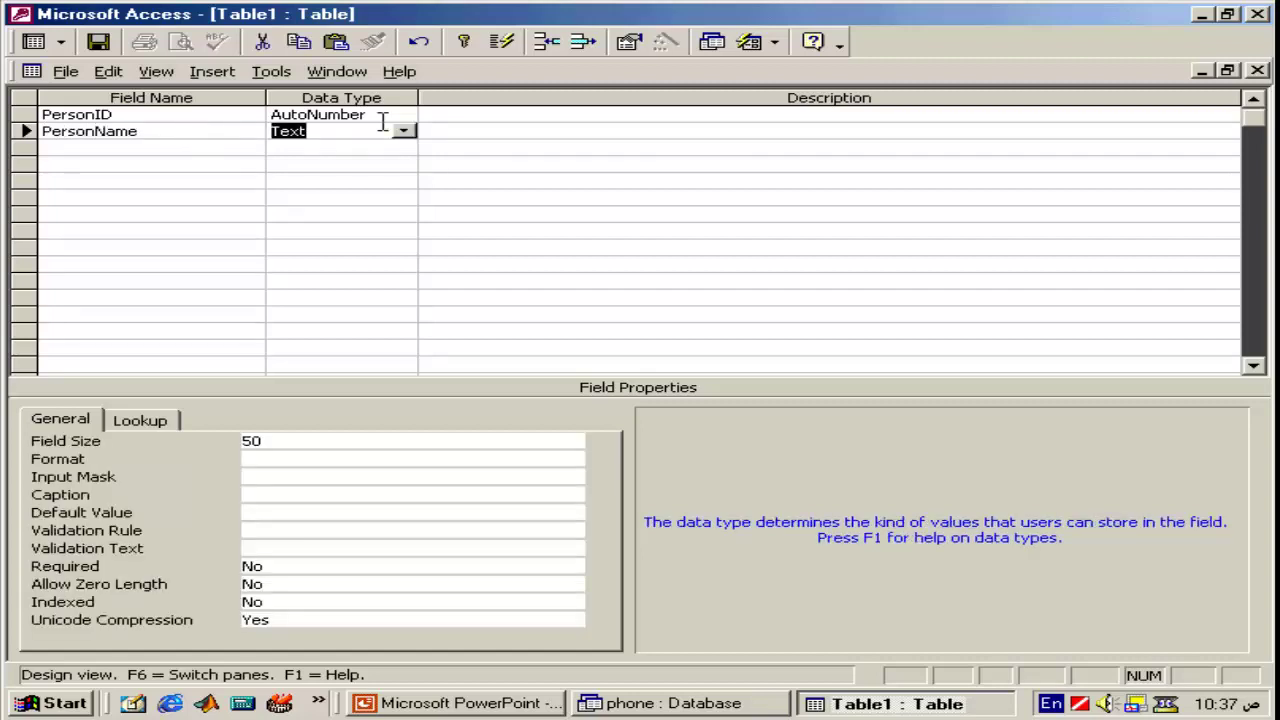
left_click(404, 131)
left_click(388, 148)
left_click(210, 152)
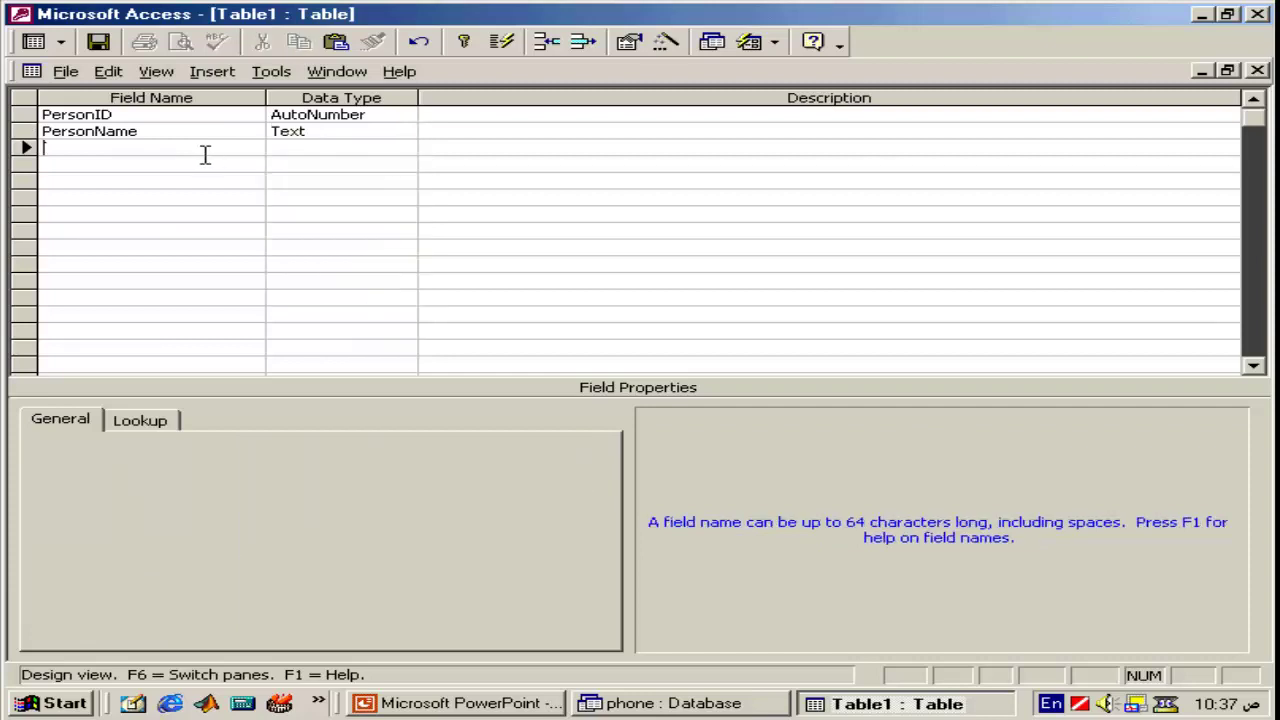
left_click(240, 133)
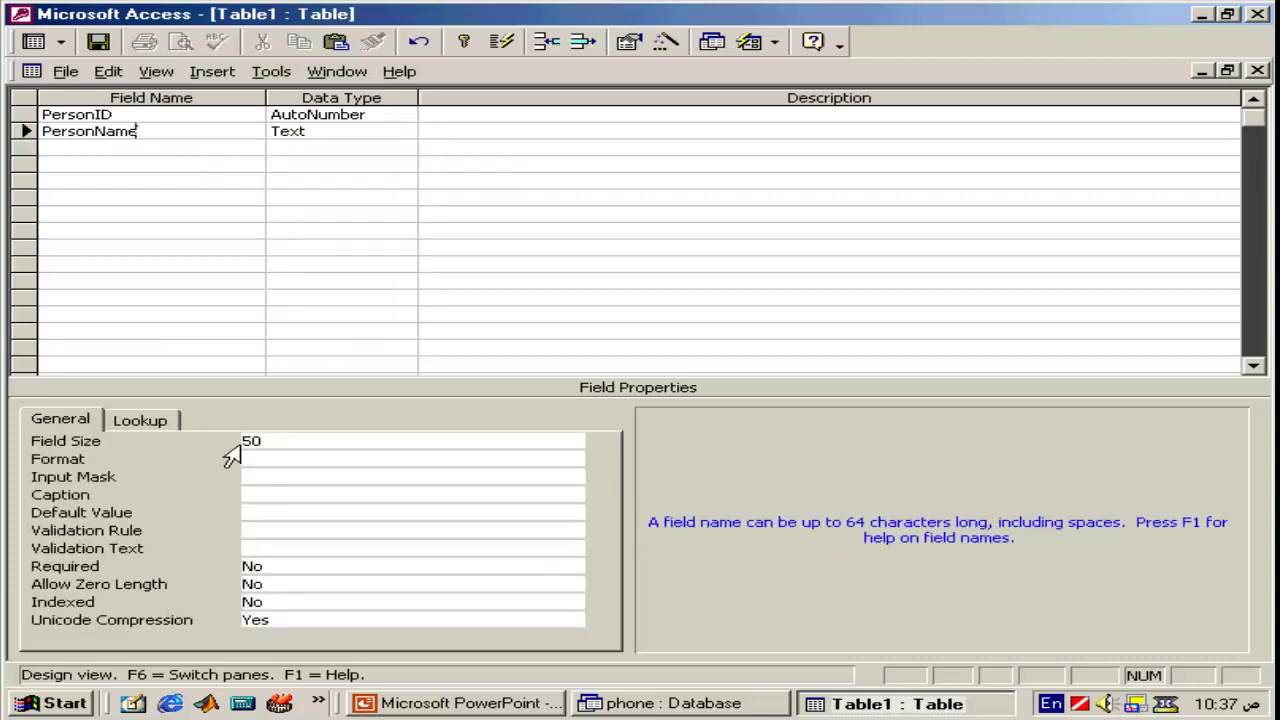
left_click(310, 441)
left_click(52, 447)
type("1")
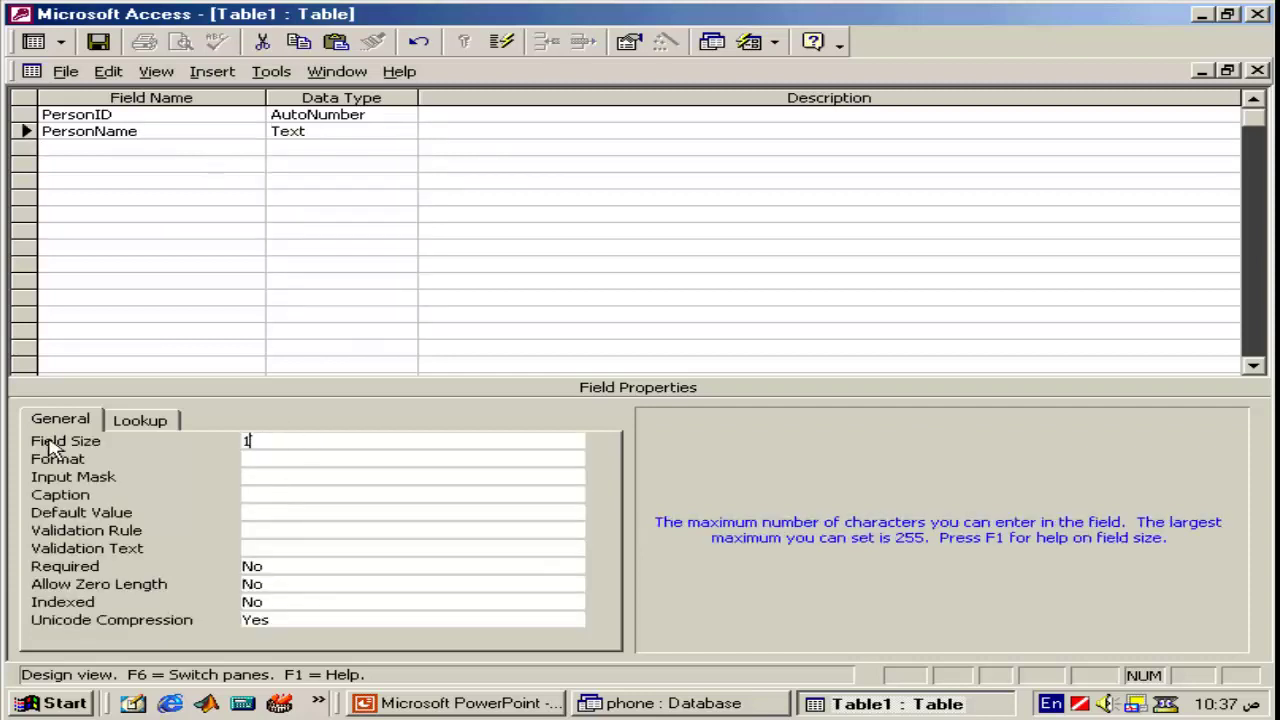
type("00")
key("Return")
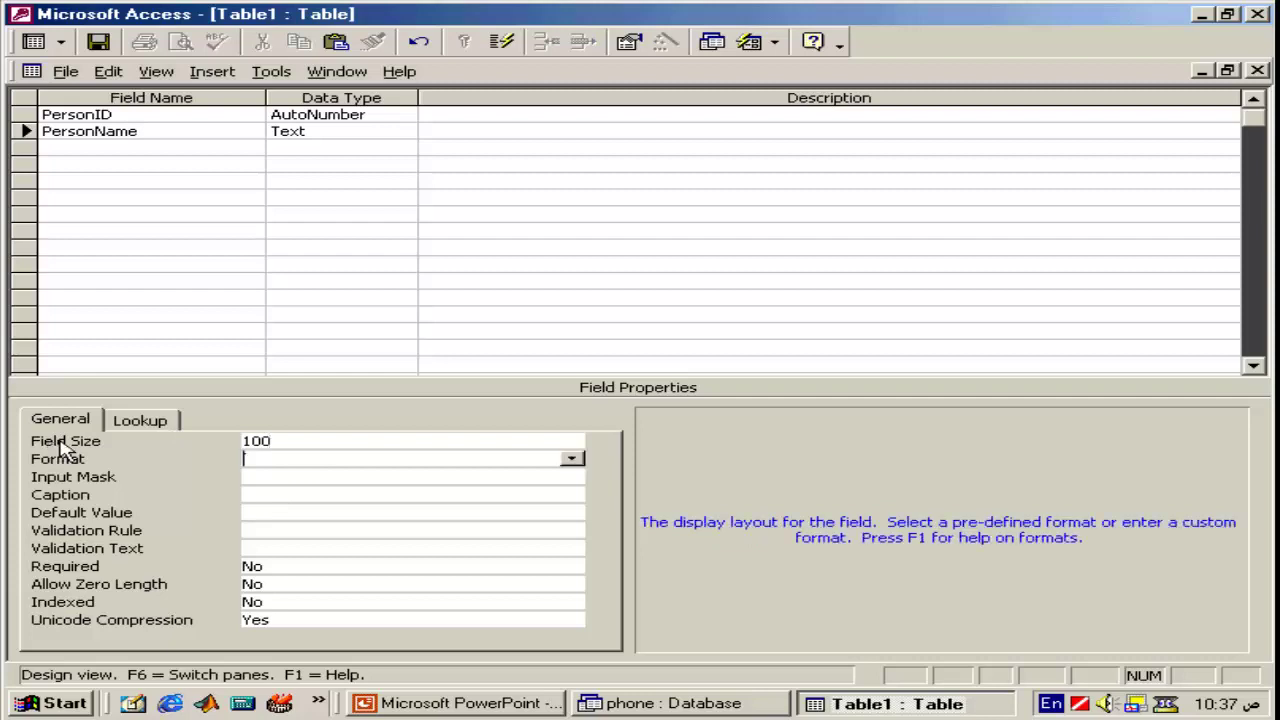
Step: Add PersonJob, copied from the slide, as a Text field
left_click(96, 147)
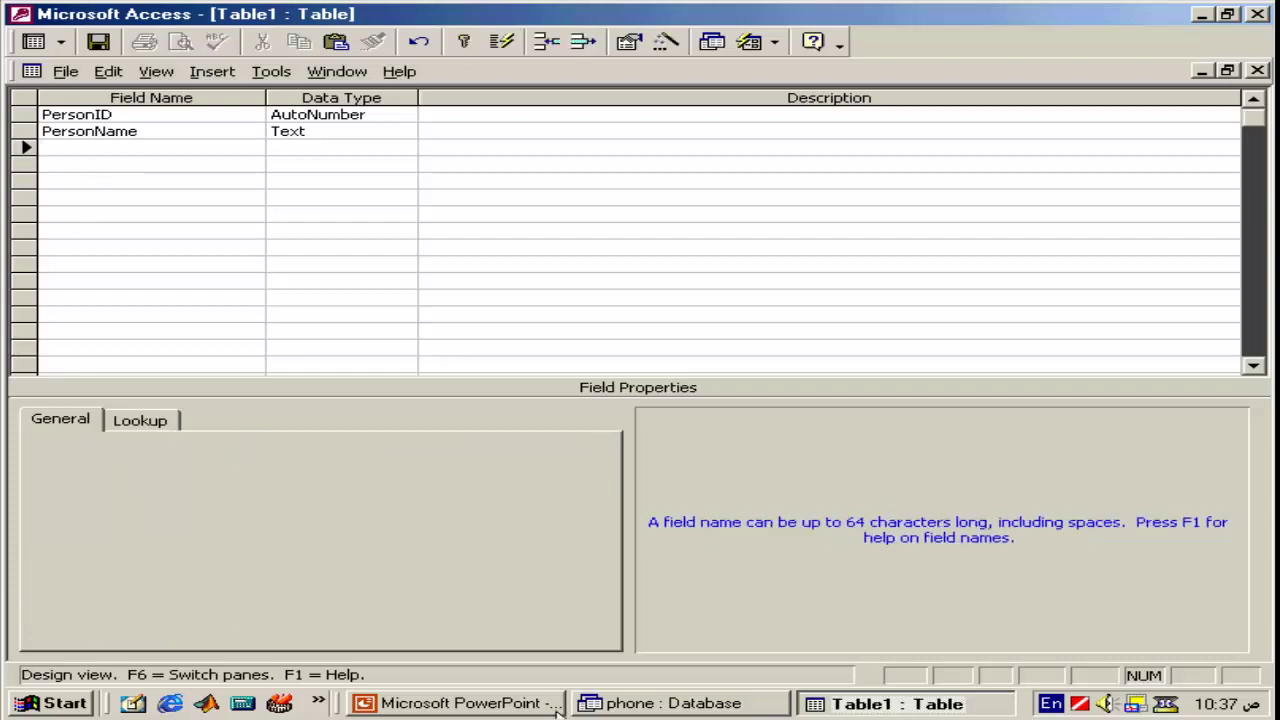
left_click(650, 704)
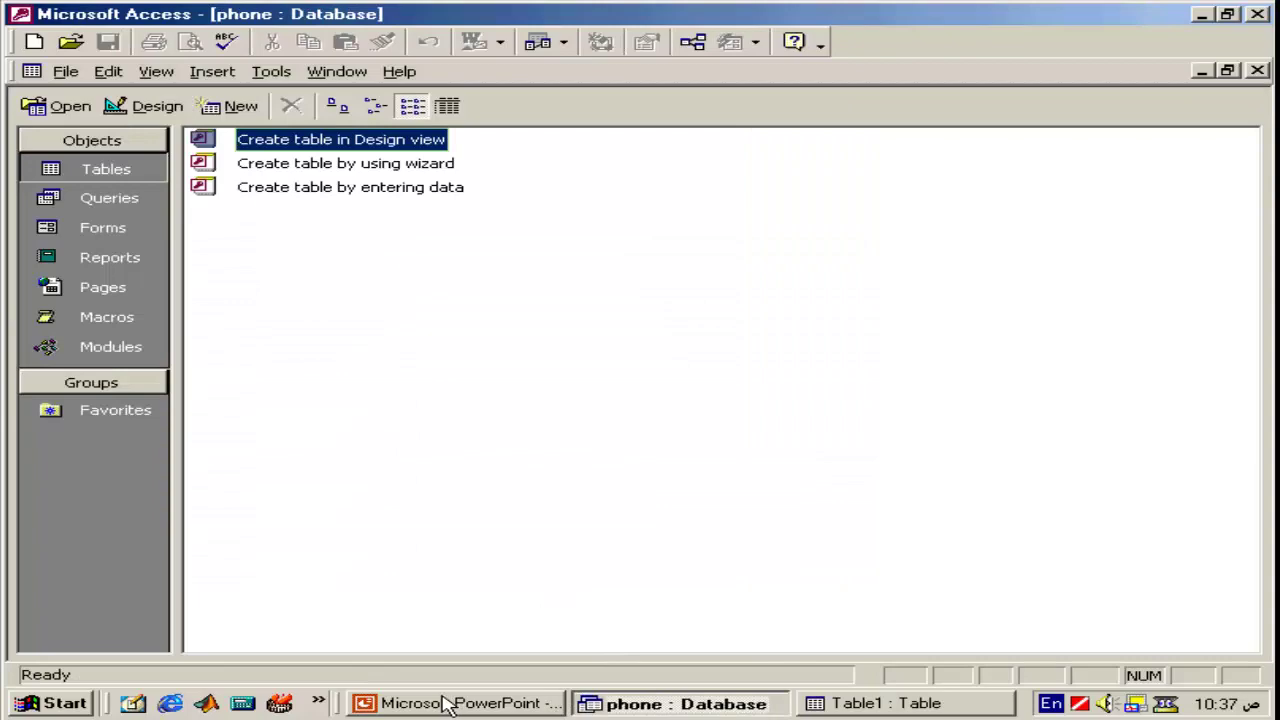
left_click(444, 703)
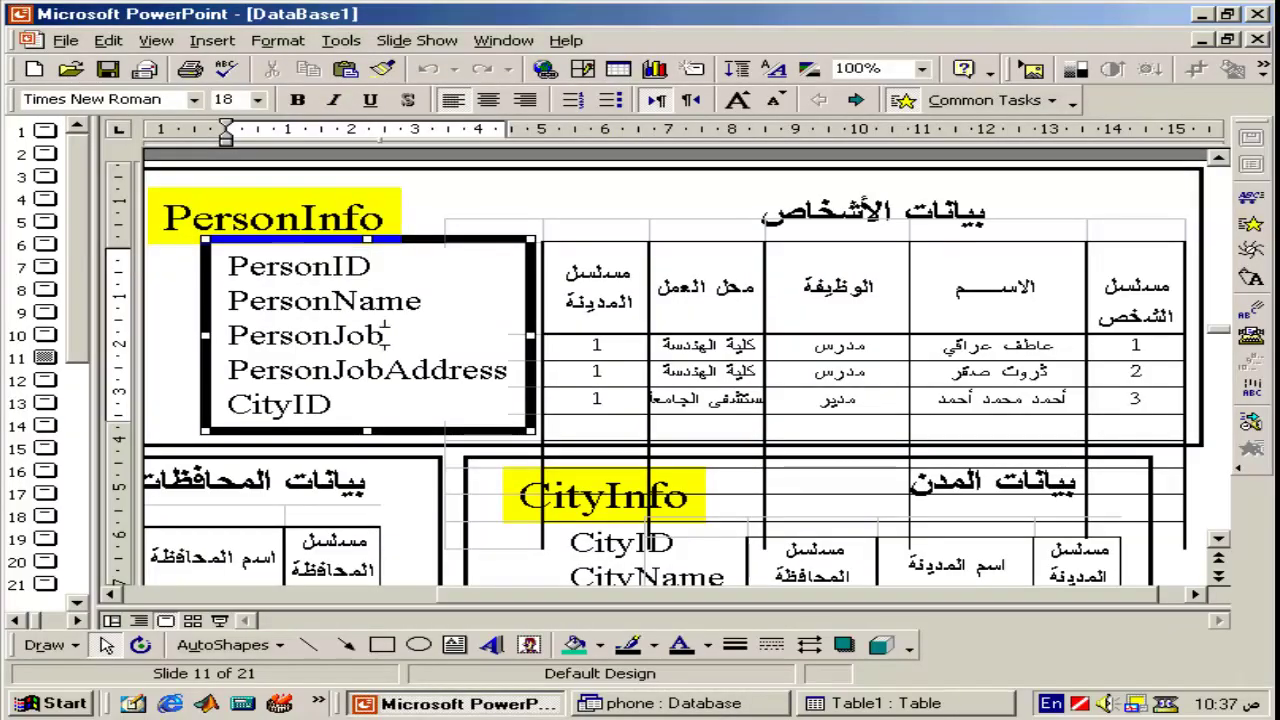
mouse_move(388, 336)
left_mouse_down()
mouse_move(253, 340)
mouse_move(236, 357)
left_mouse_up()
key("ctrl+c")
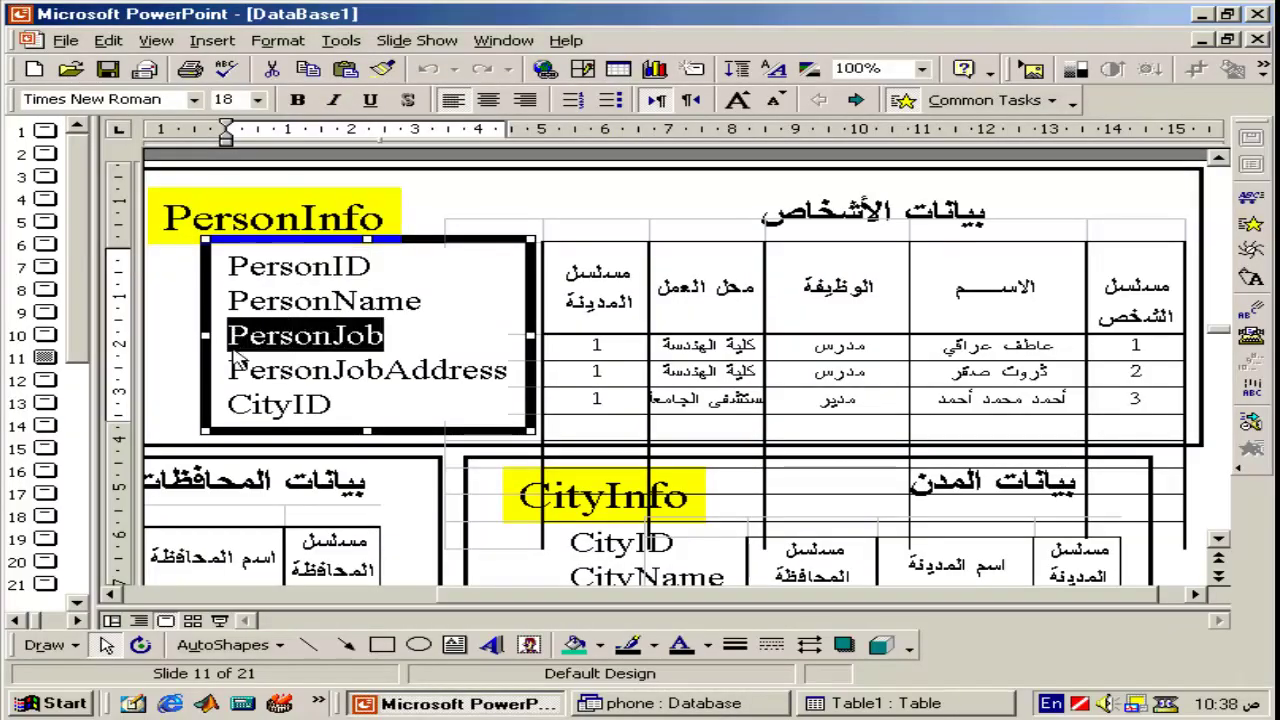
key("alt+Tab")
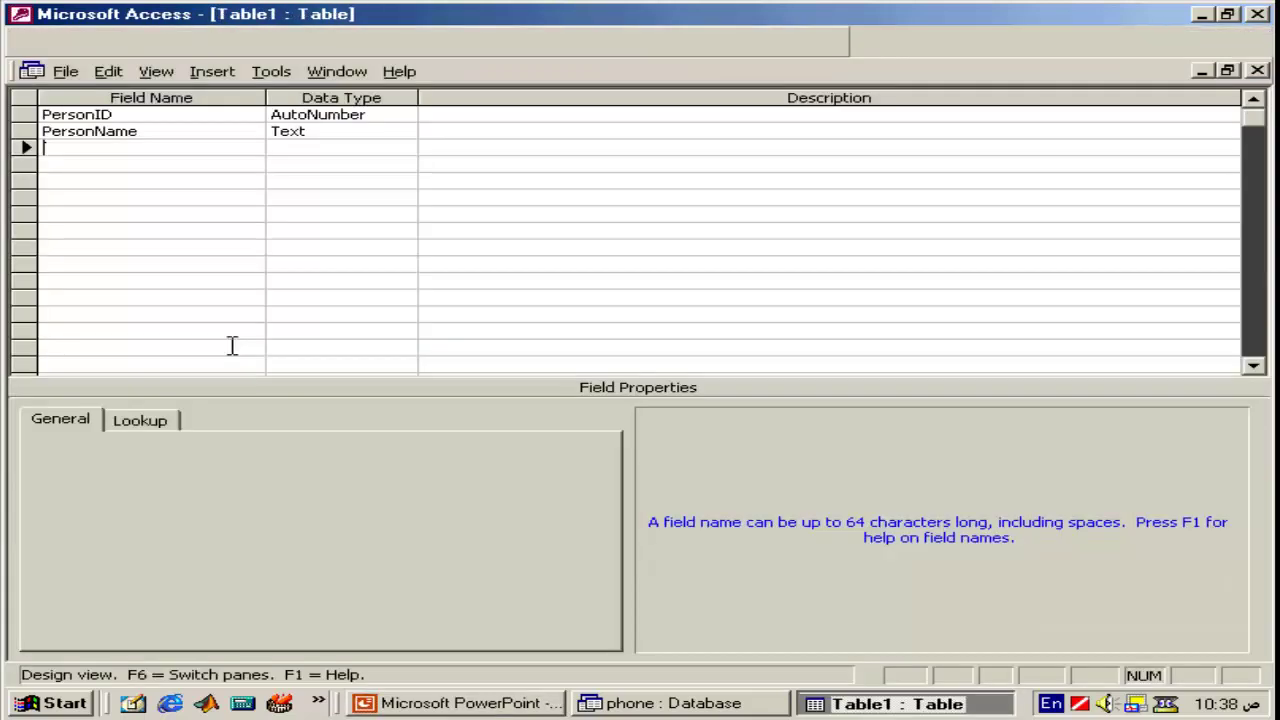
key("ctrl+v")
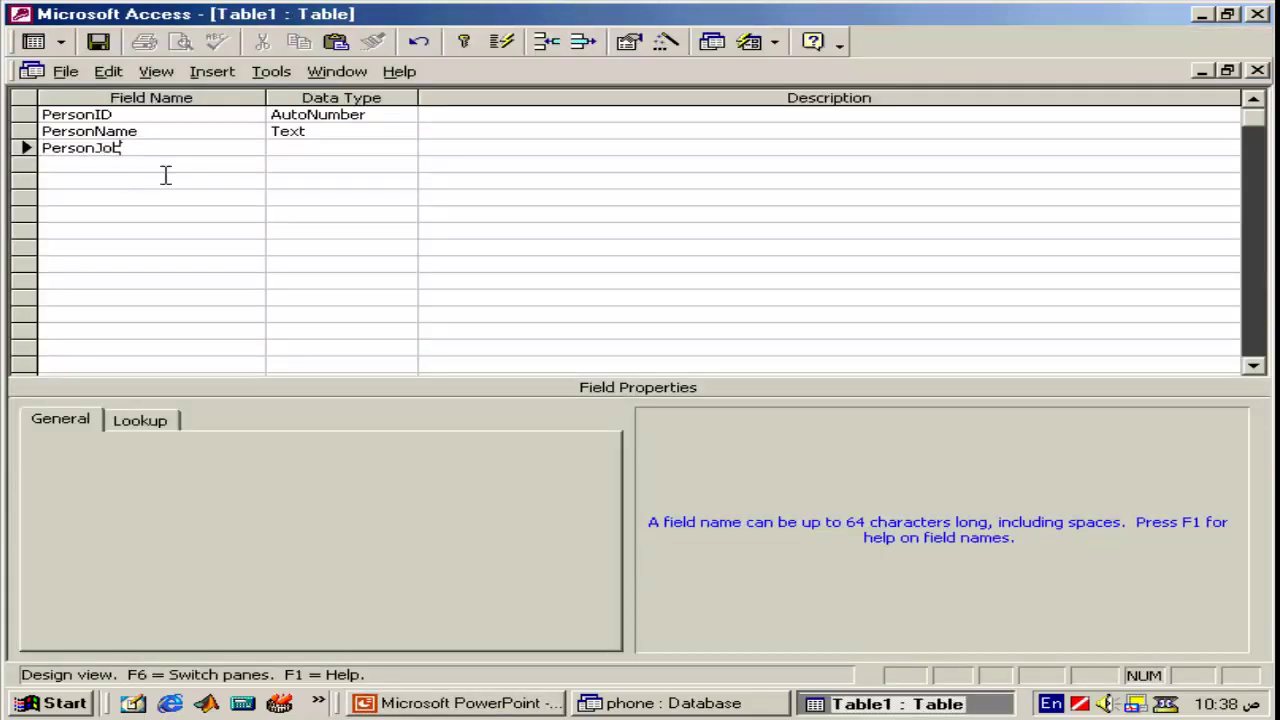
key("Tab")
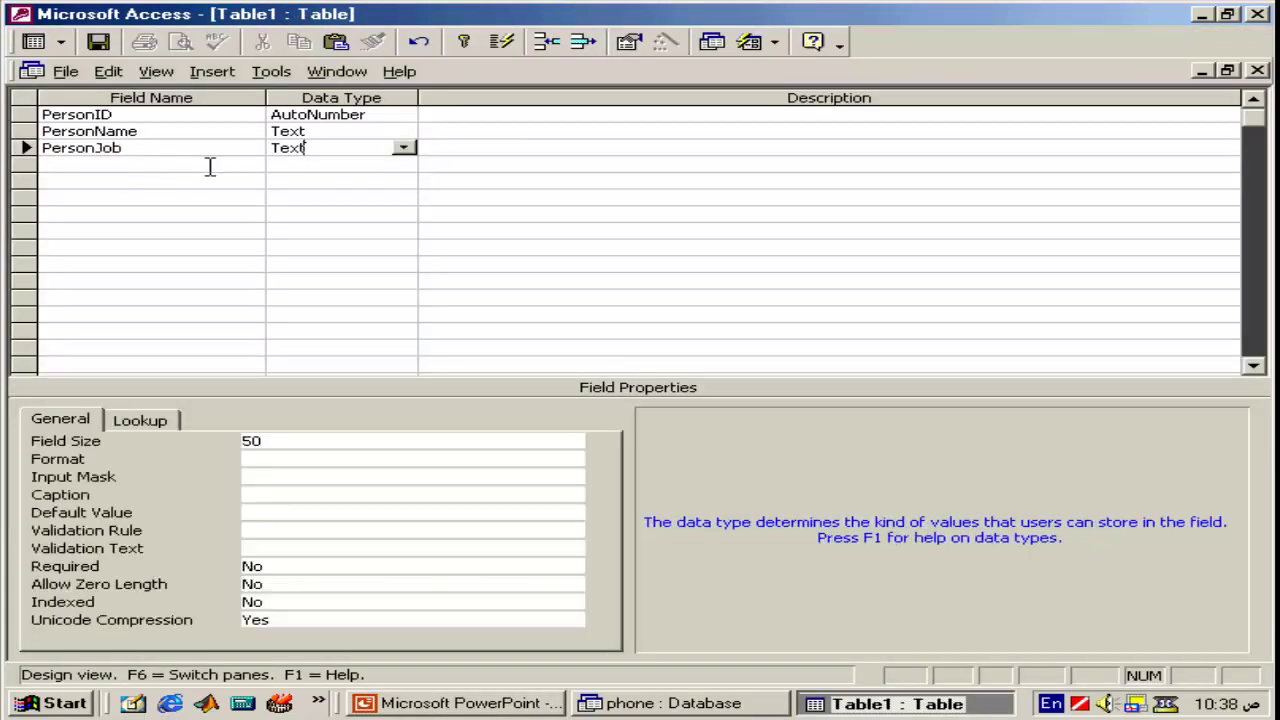
left_click(209, 166)
Step: Add PersonJobAddress, copied from the slide, as a Text field
left_click(508, 704)
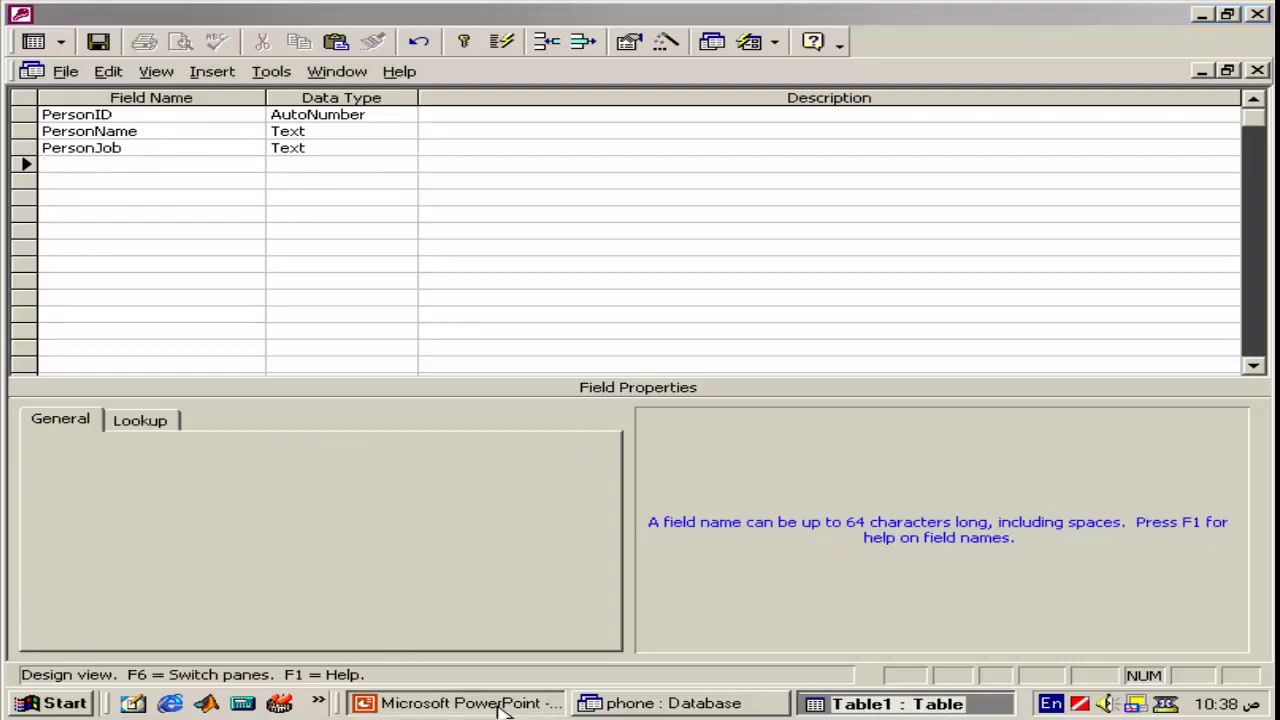
left_click_drag(229, 370, 510, 385)
key("ctrl+c")
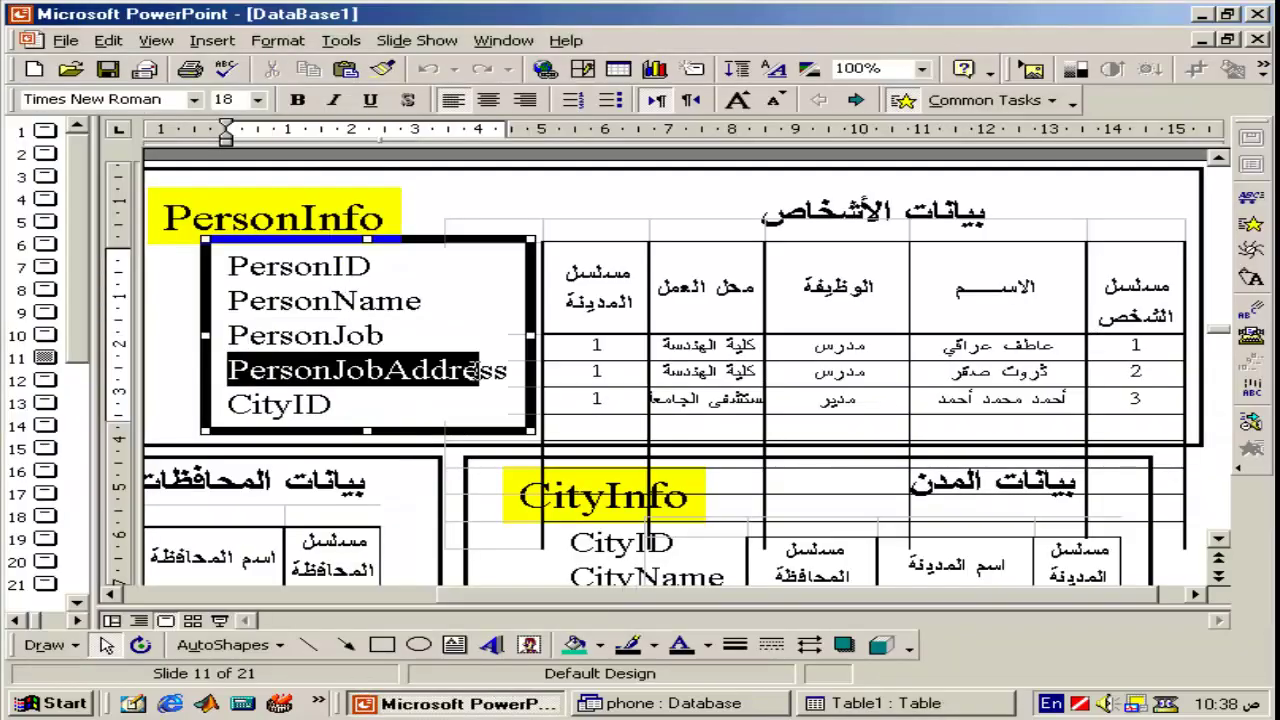
right_click(461, 378)
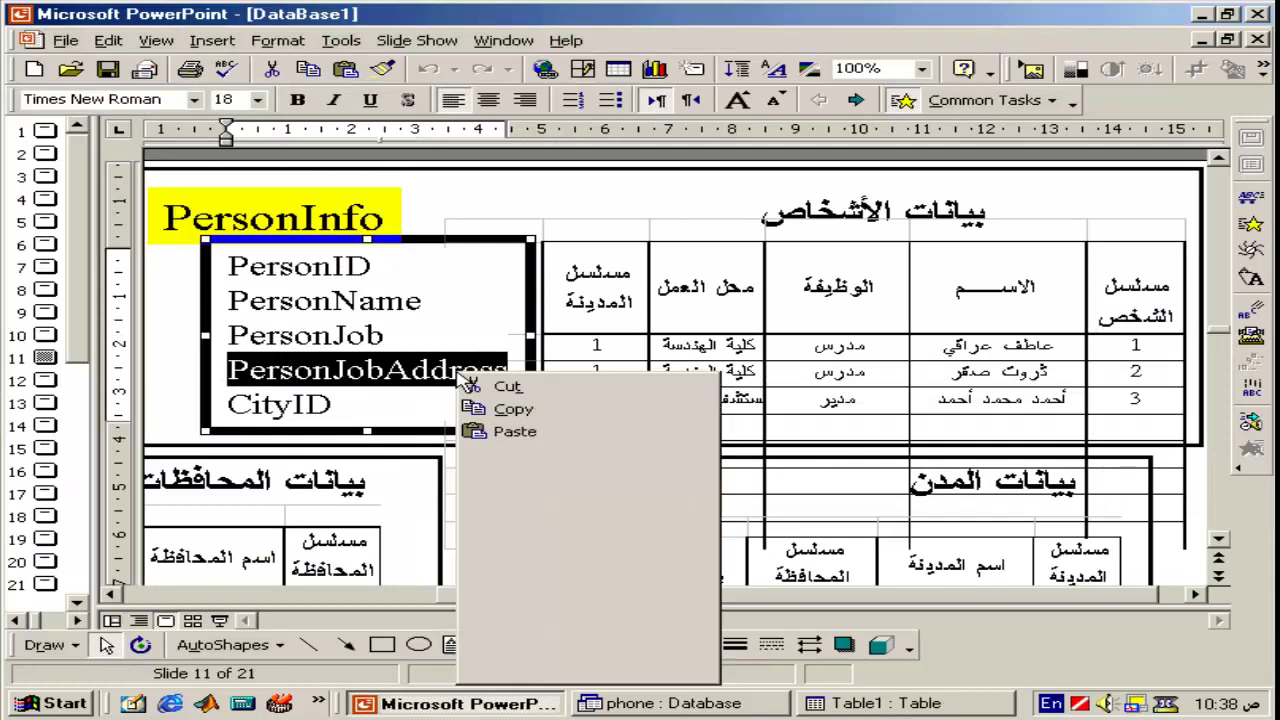
left_click(490, 412)
left_click(897, 703)
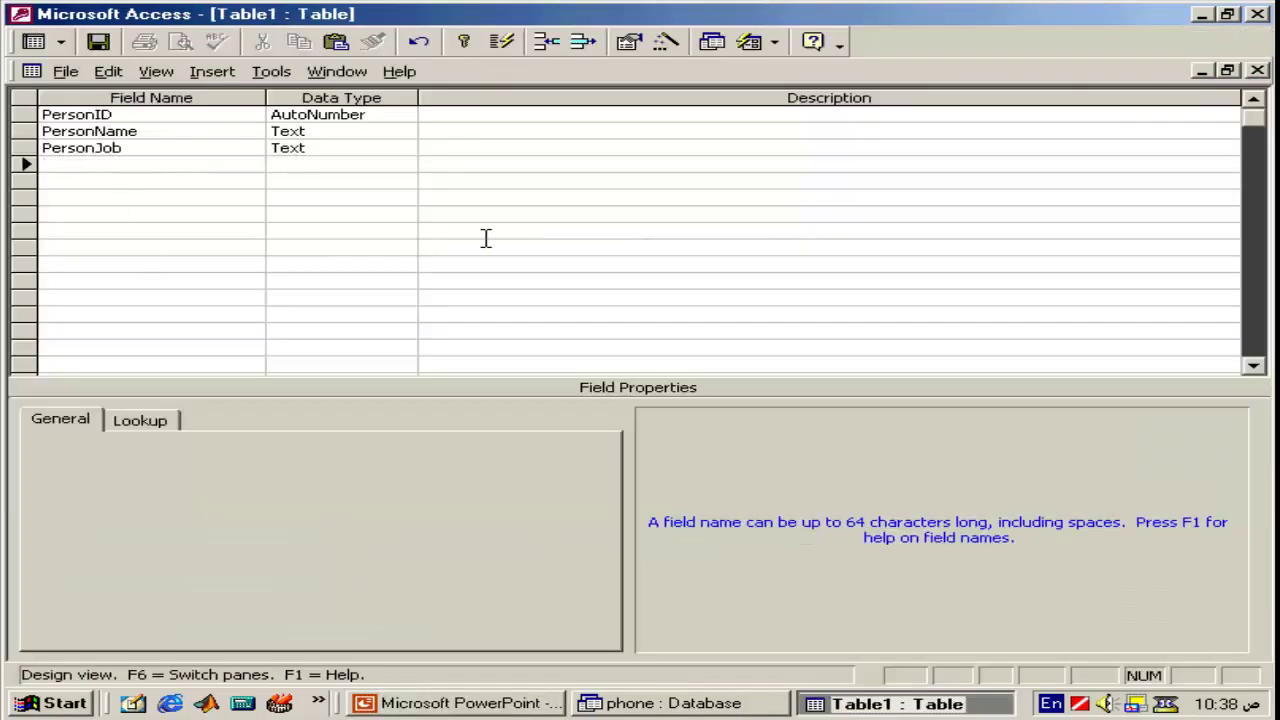
key("ctrl+v")
key("Tab")
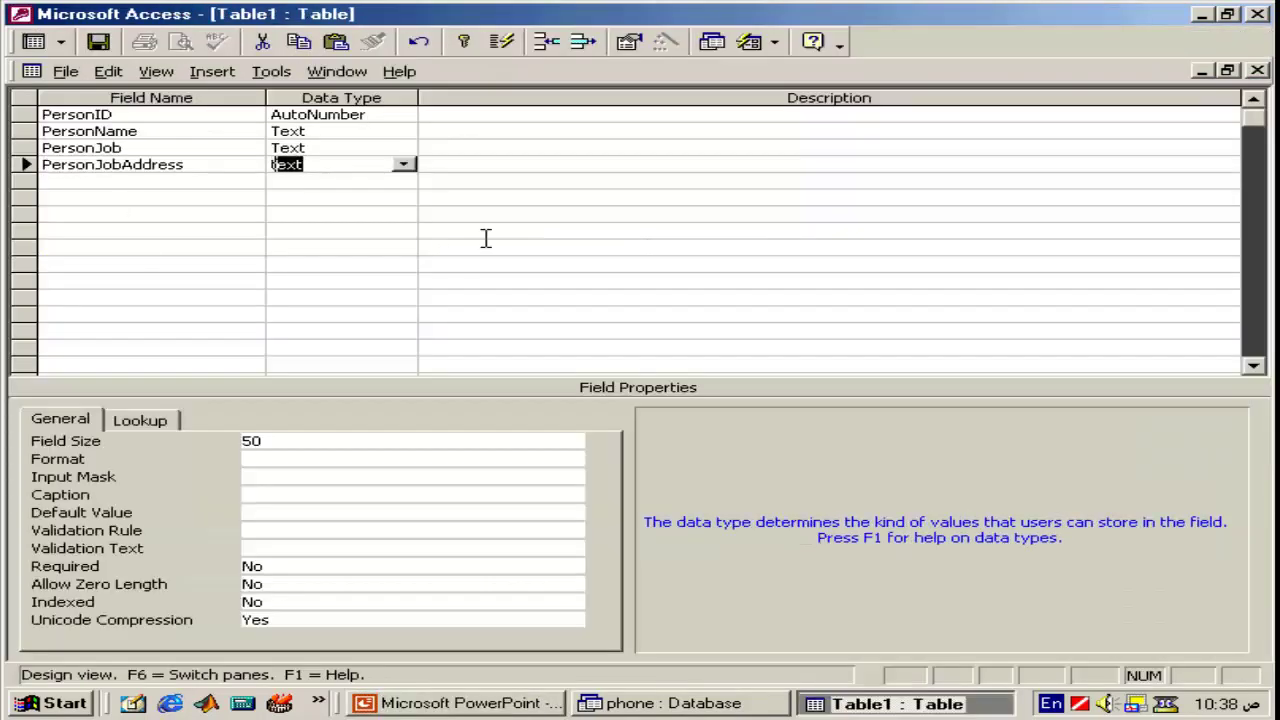
key("Tab")
key("Tab")
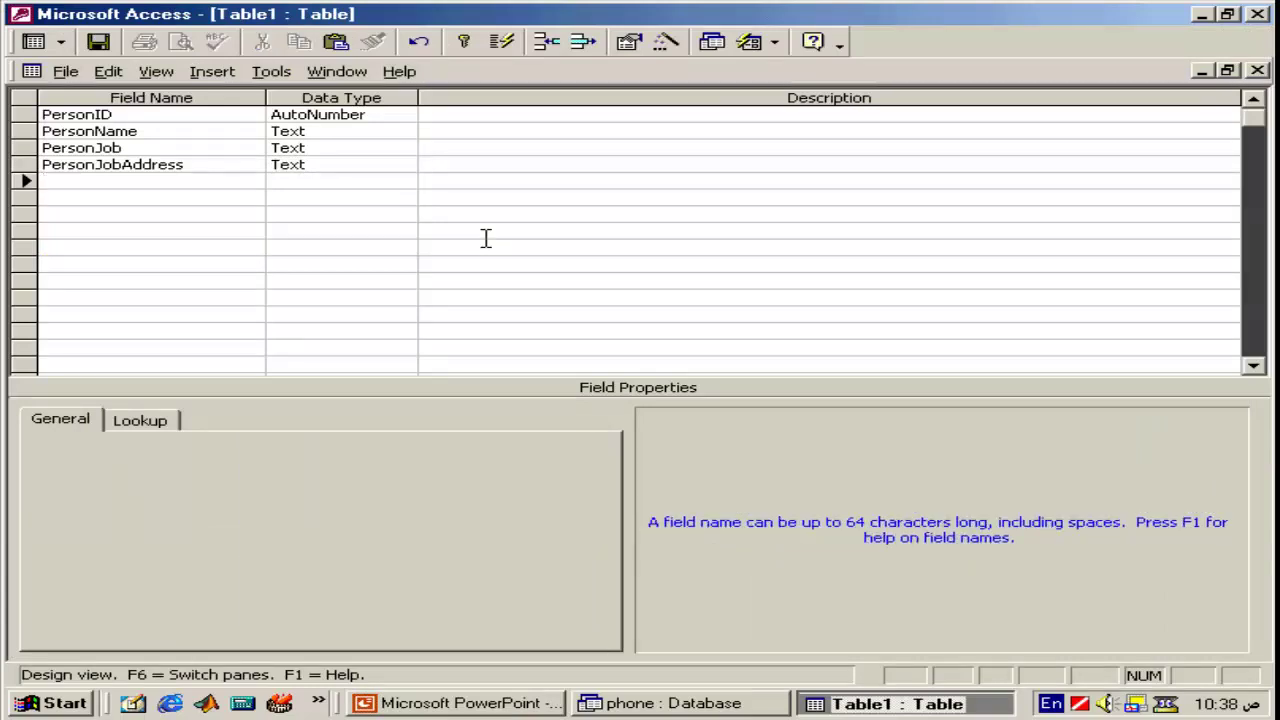
Step: Add CityID, copied from the slide, as a Number field
left_click(385, 703)
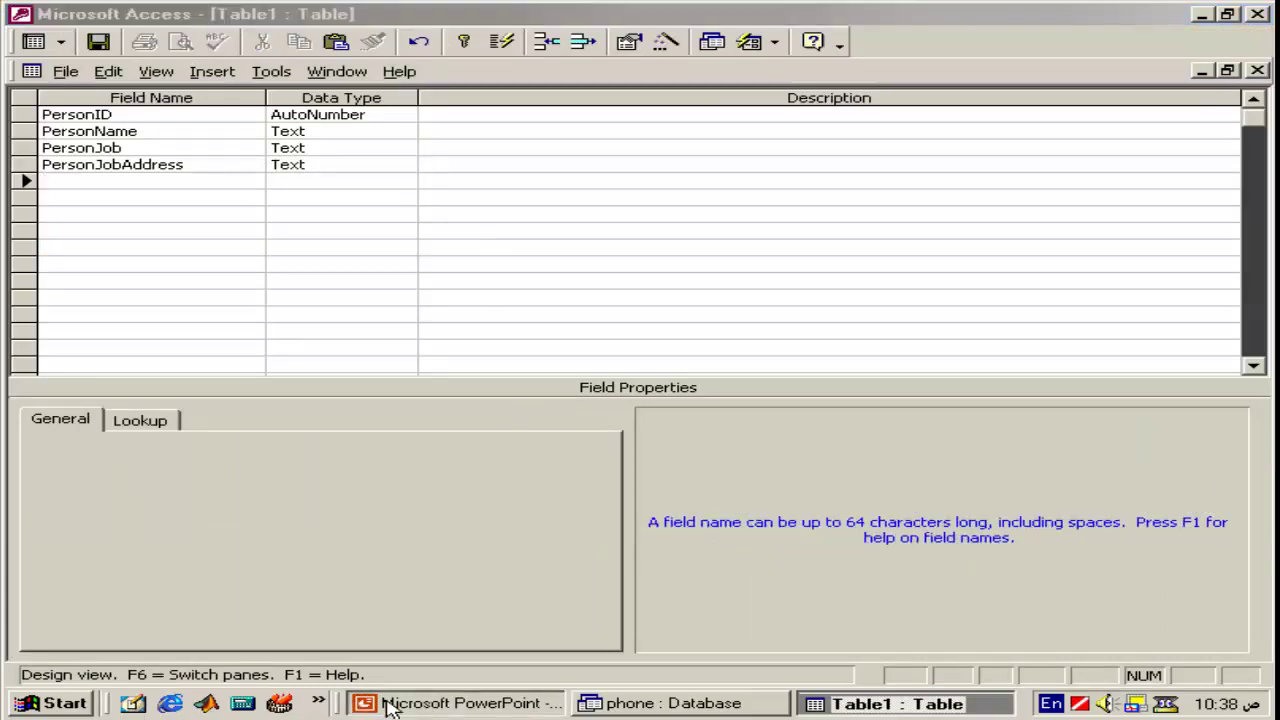
left_click_drag(228, 404, 332, 404)
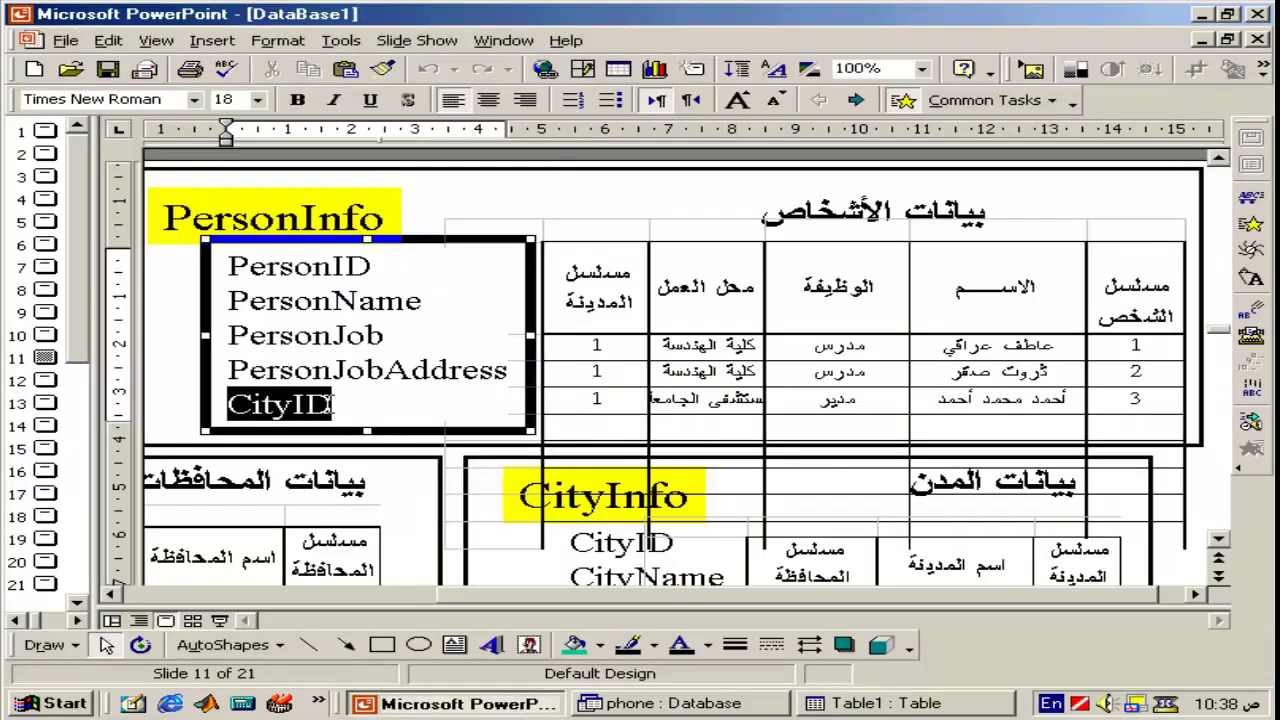
right_click(290, 412)
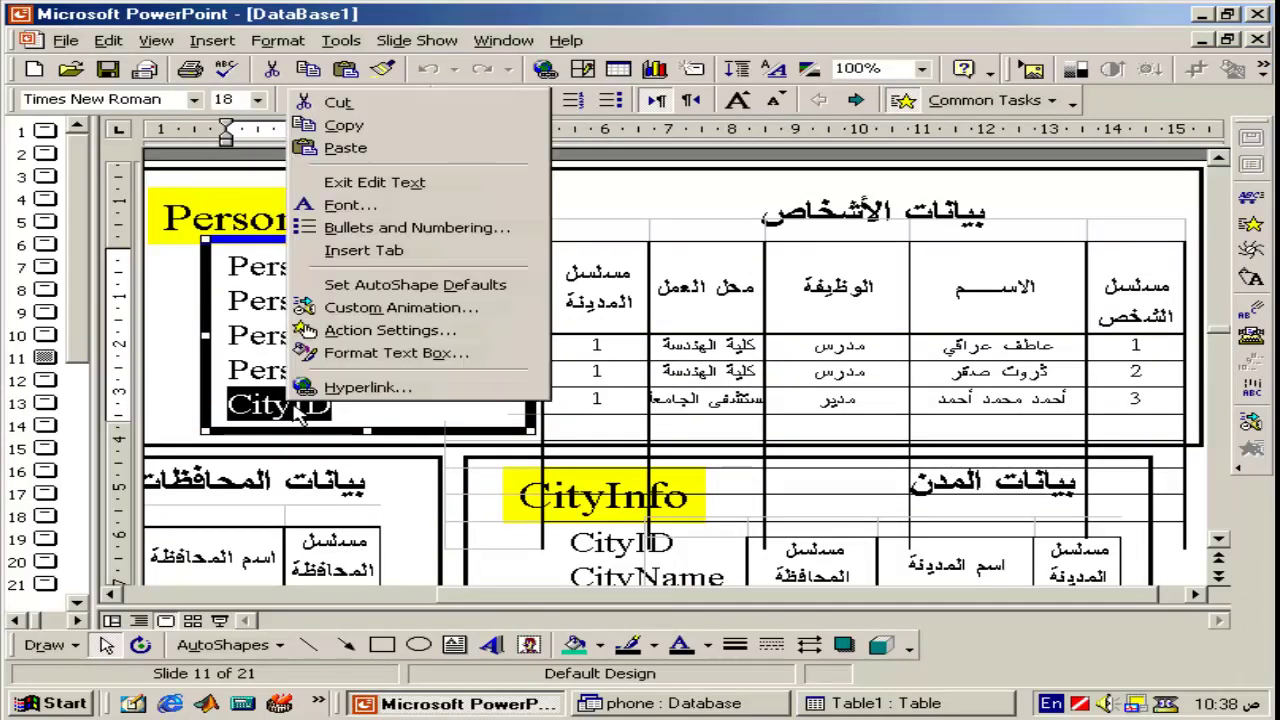
left_click(345, 124)
left_click(870, 703)
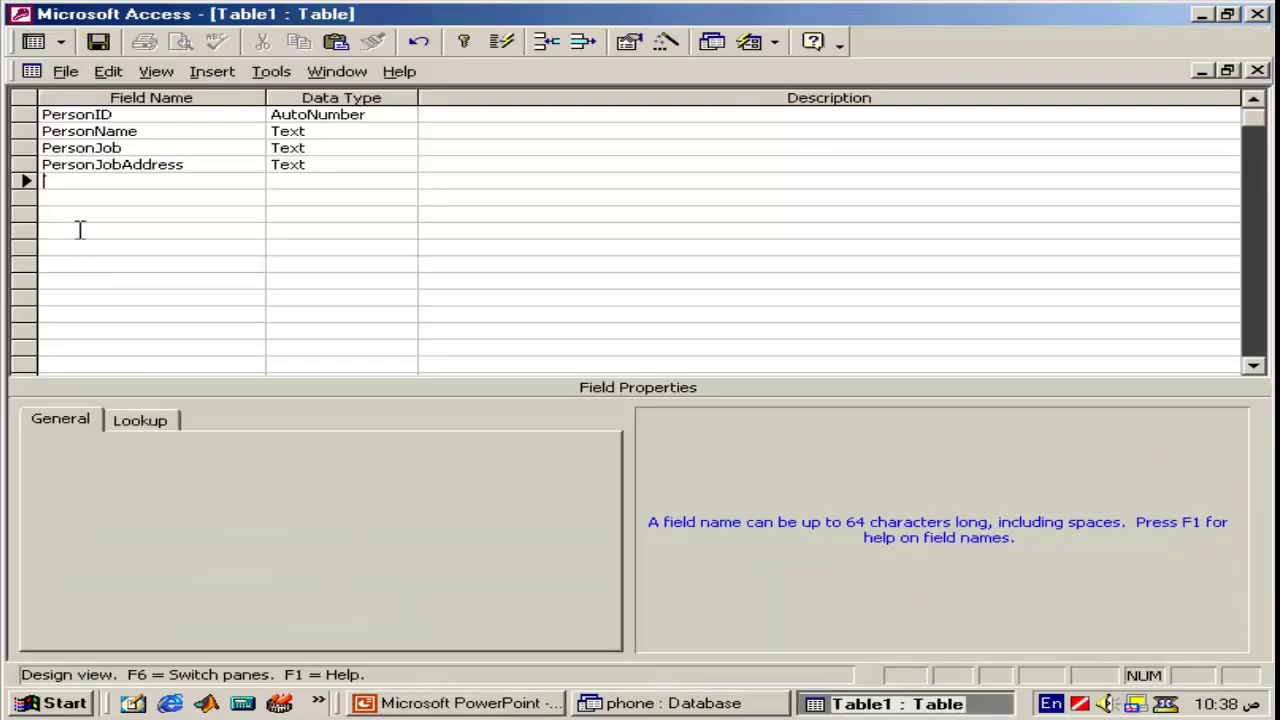
key("ctrl+v")
key("Tab")
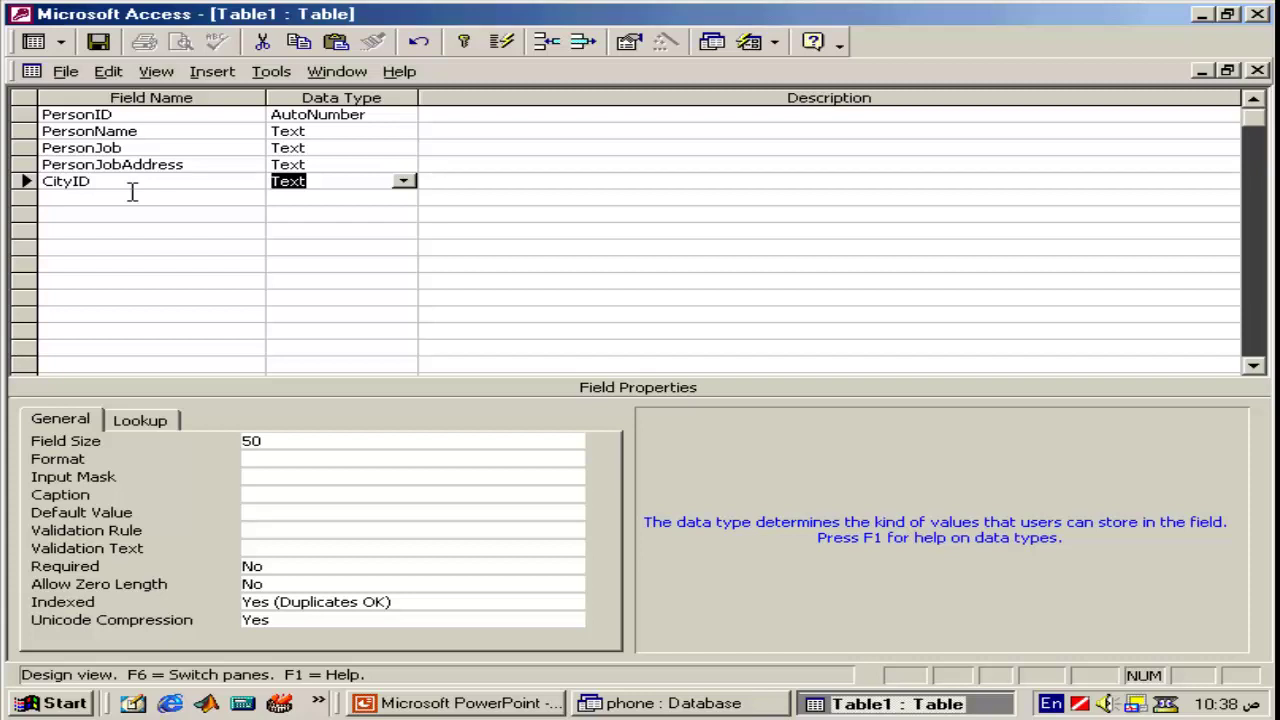
type("n")
key("Tab")
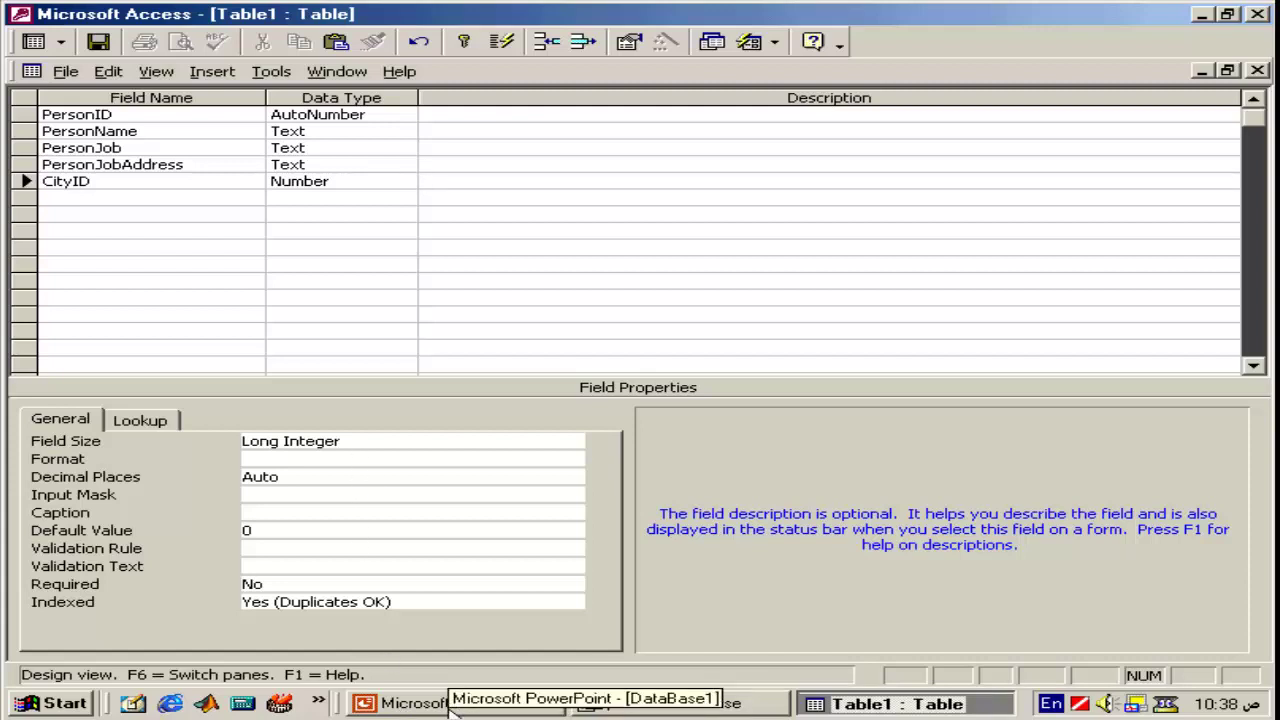
left_click(451, 705)
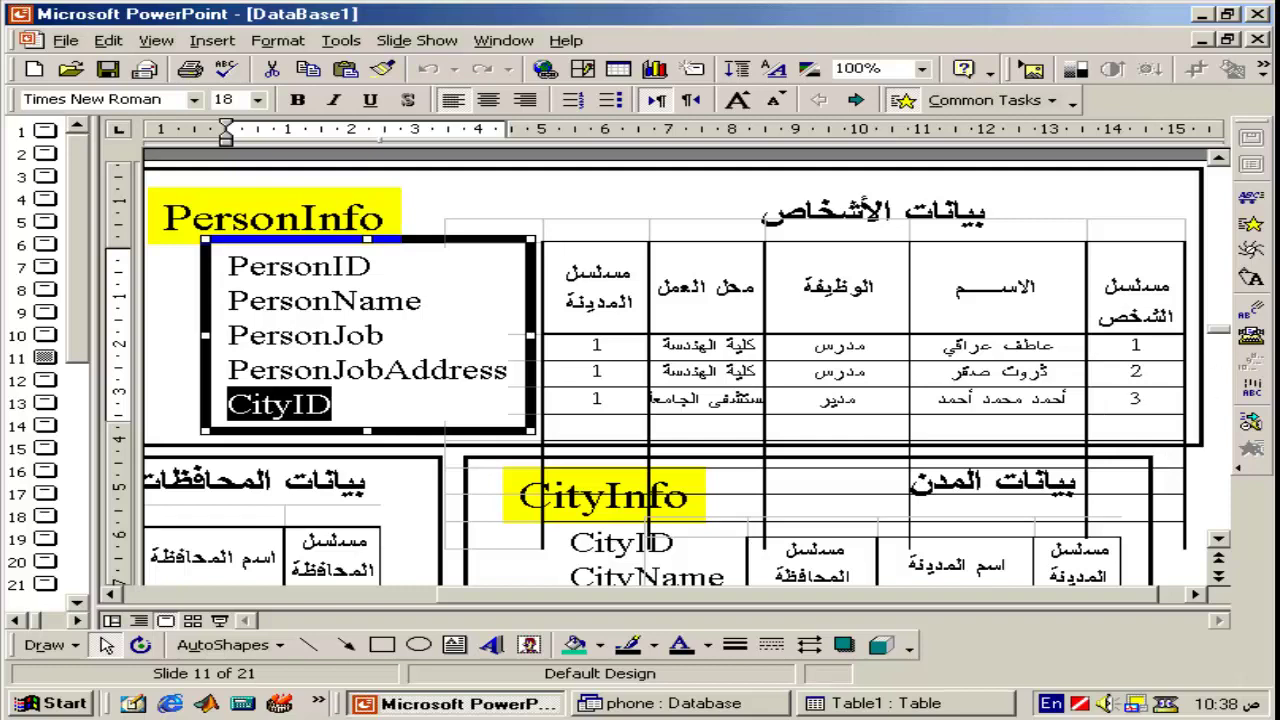
left_click(950, 703)
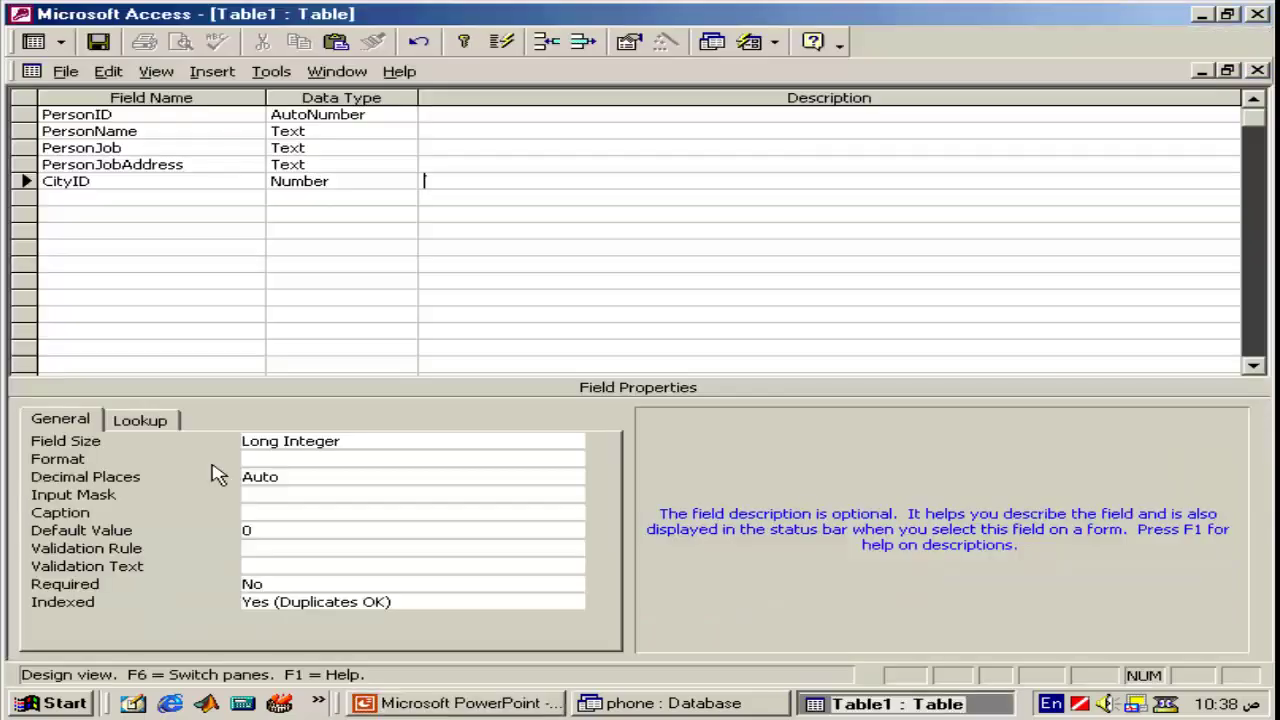
left_click(105, 114)
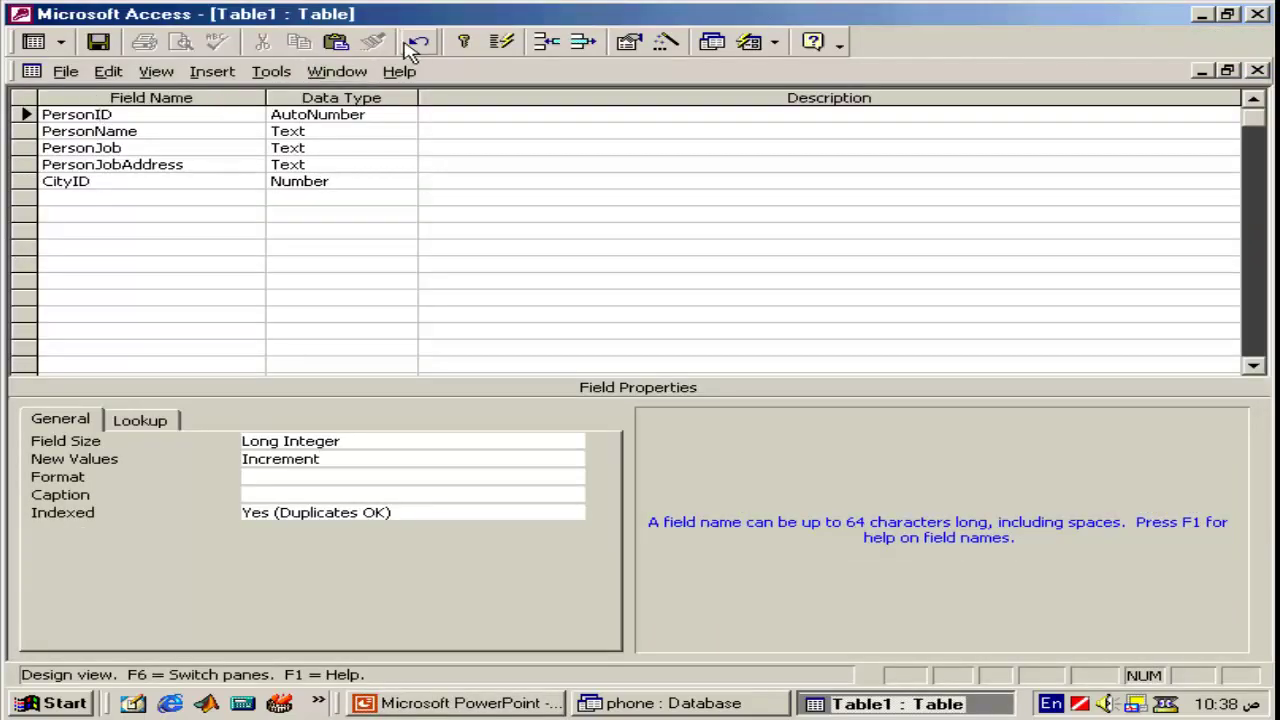
Step: Make PersonID the table's primary key
left_click(465, 43)
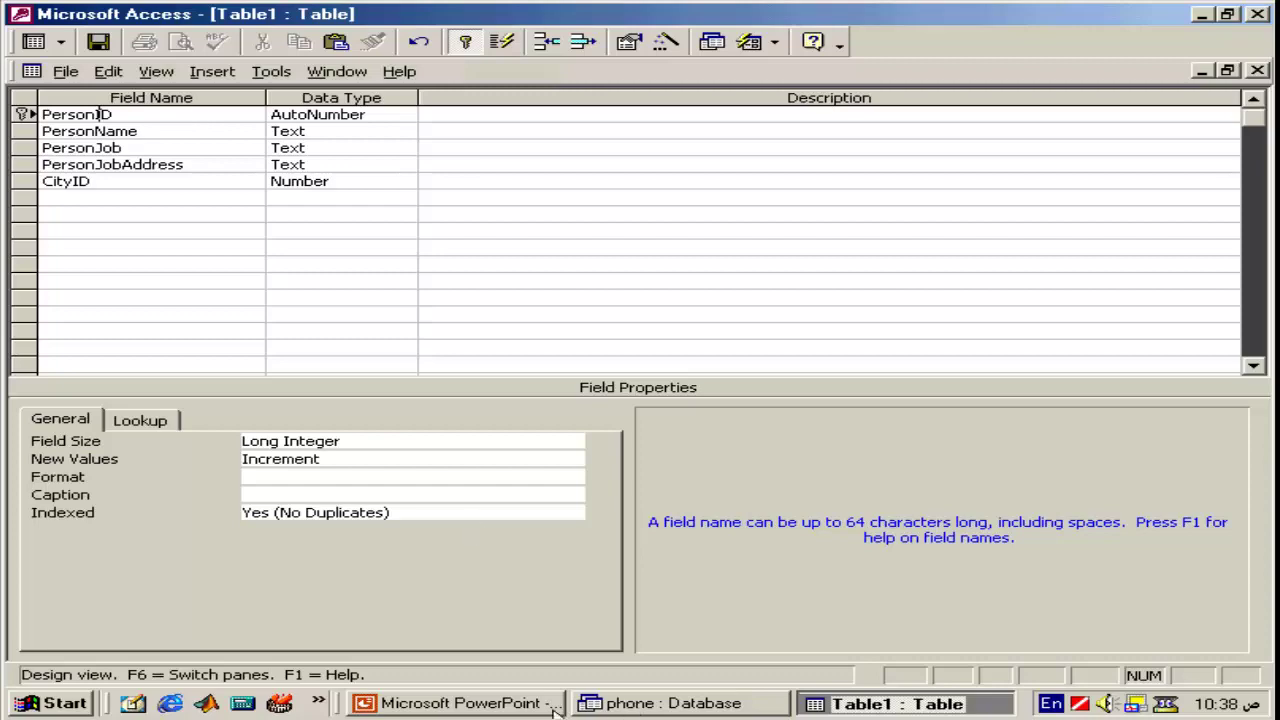
left_click(465, 705)
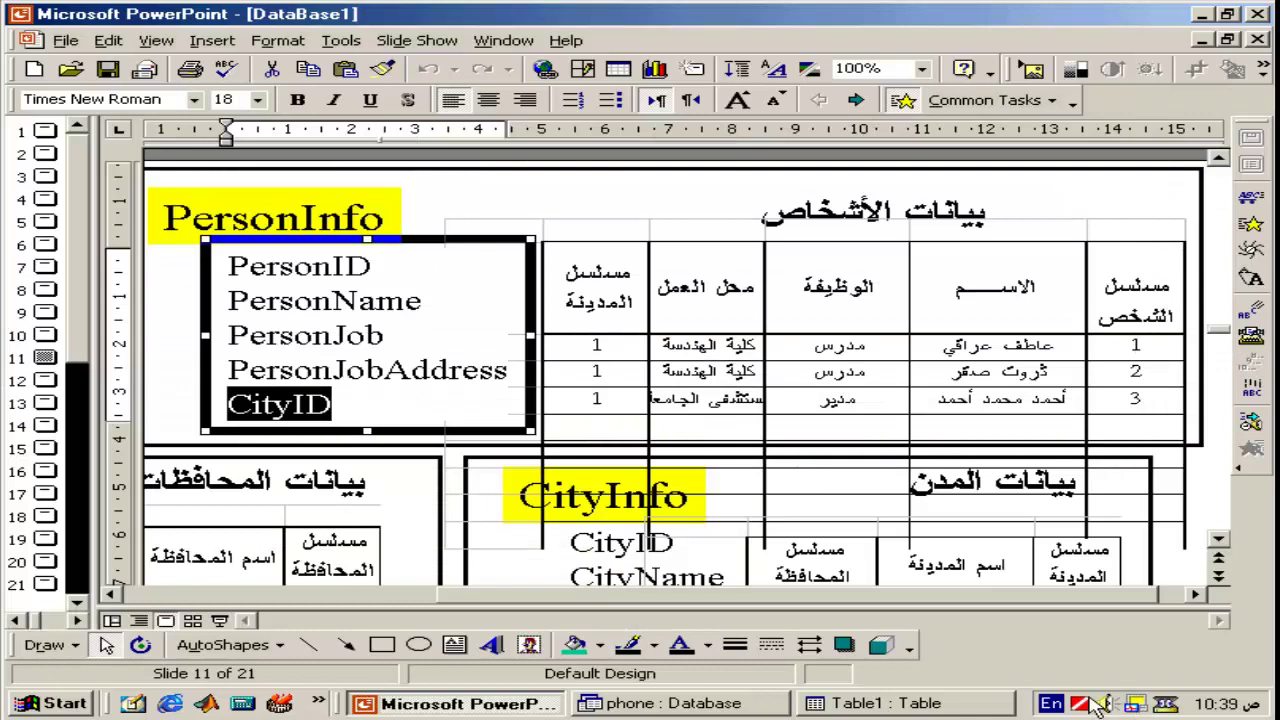
left_click(840, 703)
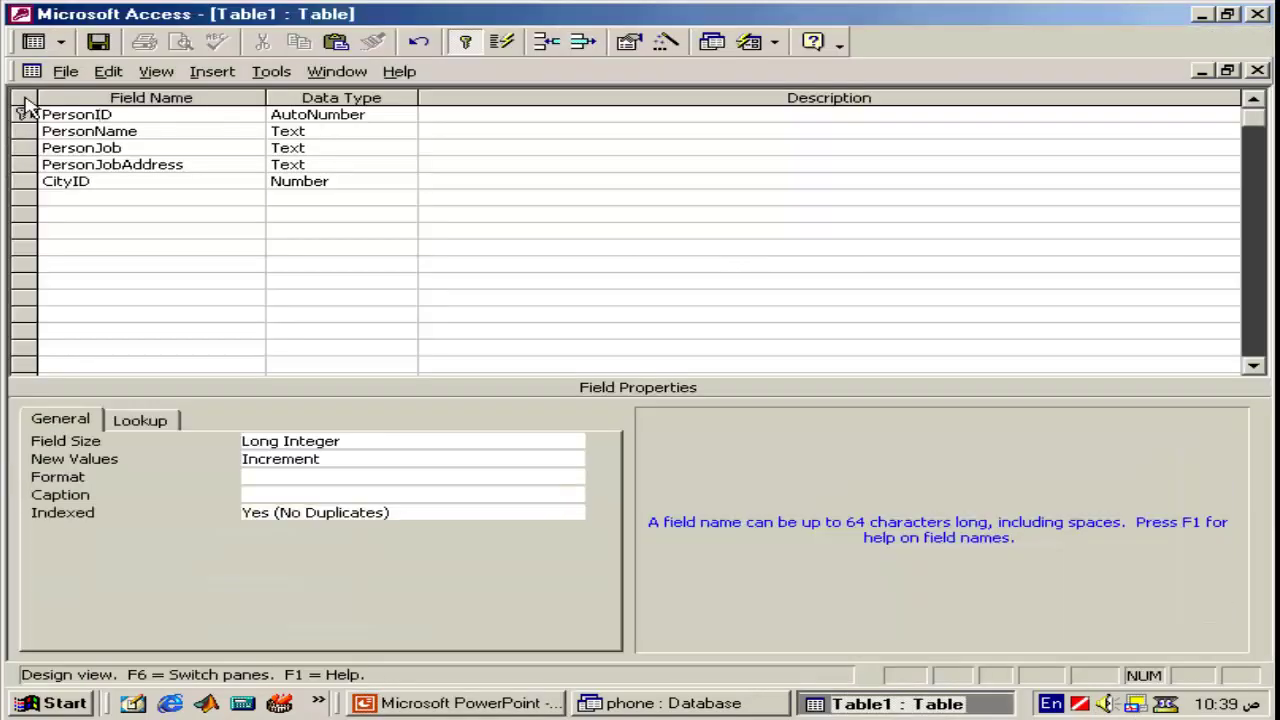
Step: Save the table as PersonInfo, name copied from the slide, and close its design
left_click(98, 41)
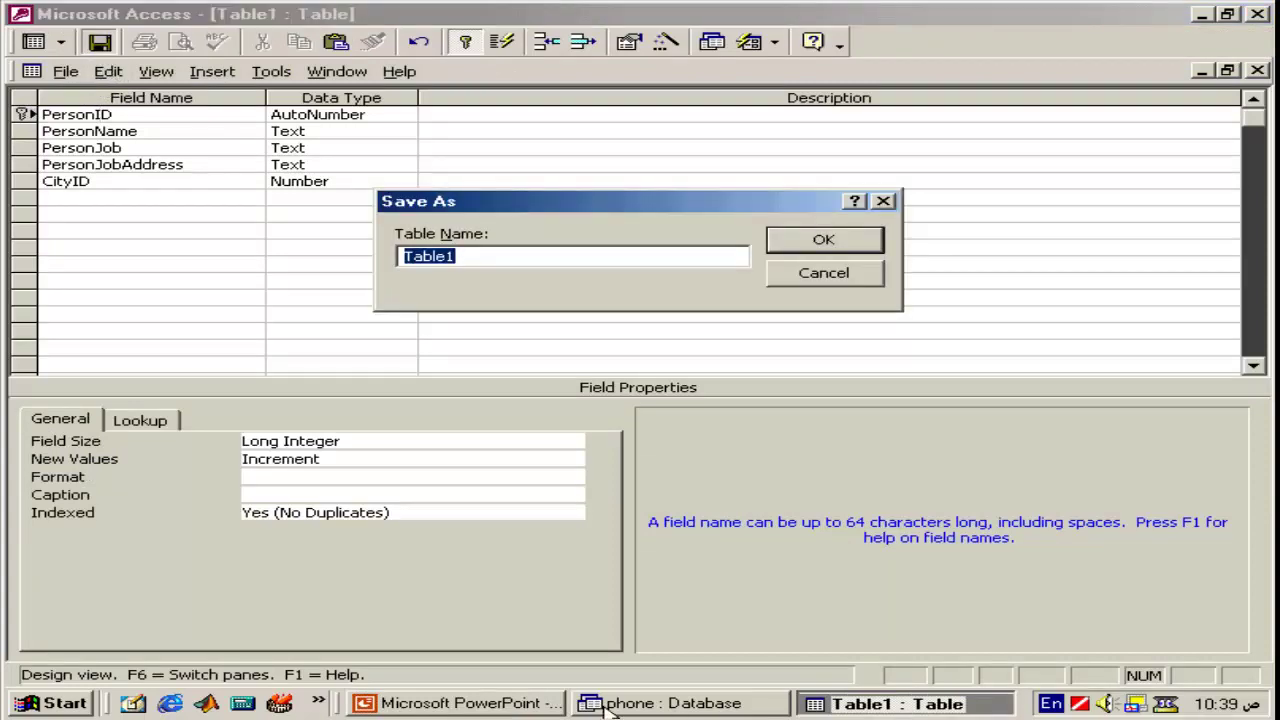
left_click(458, 703)
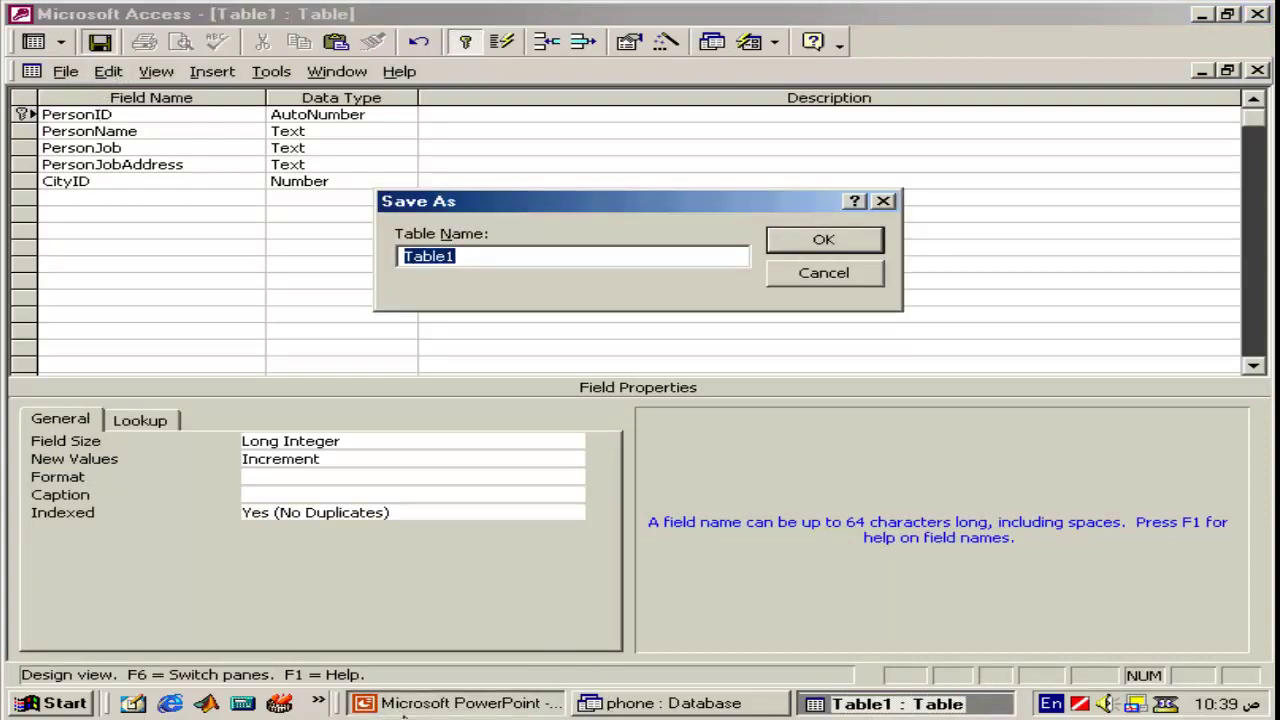
left_click(272, 218)
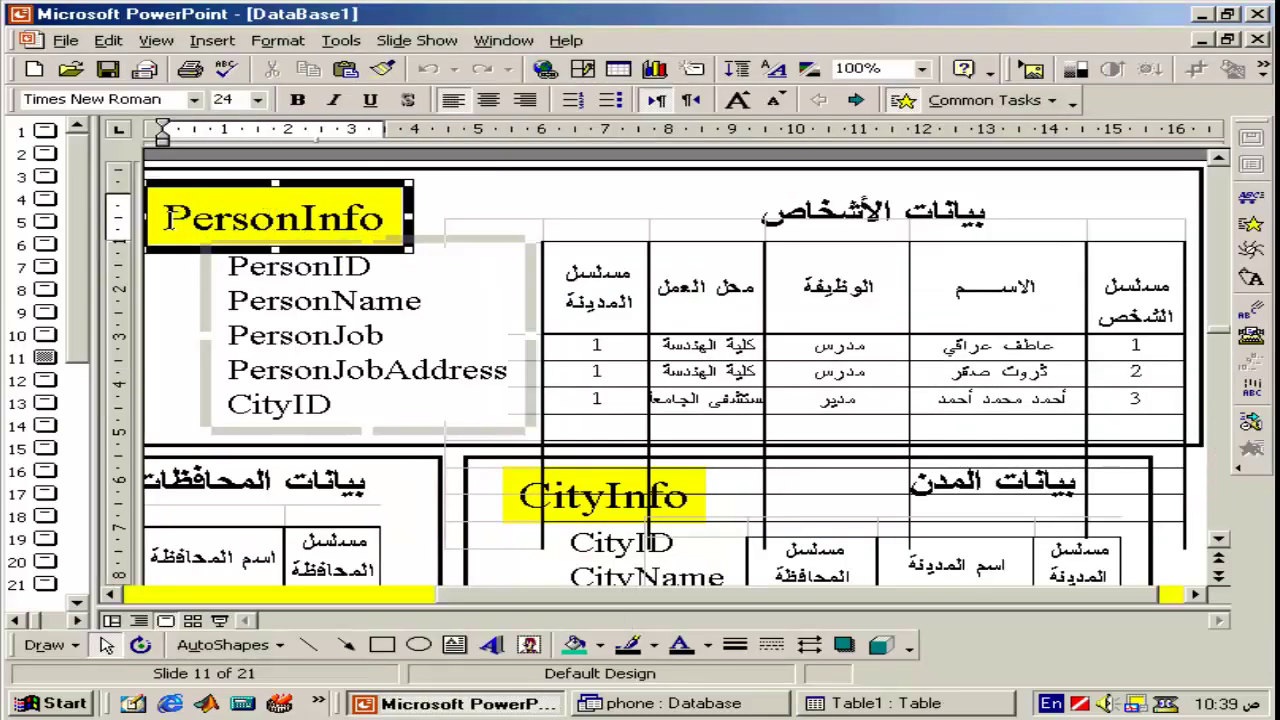
left_click_drag(163, 218, 385, 218)
right_click(343, 216)
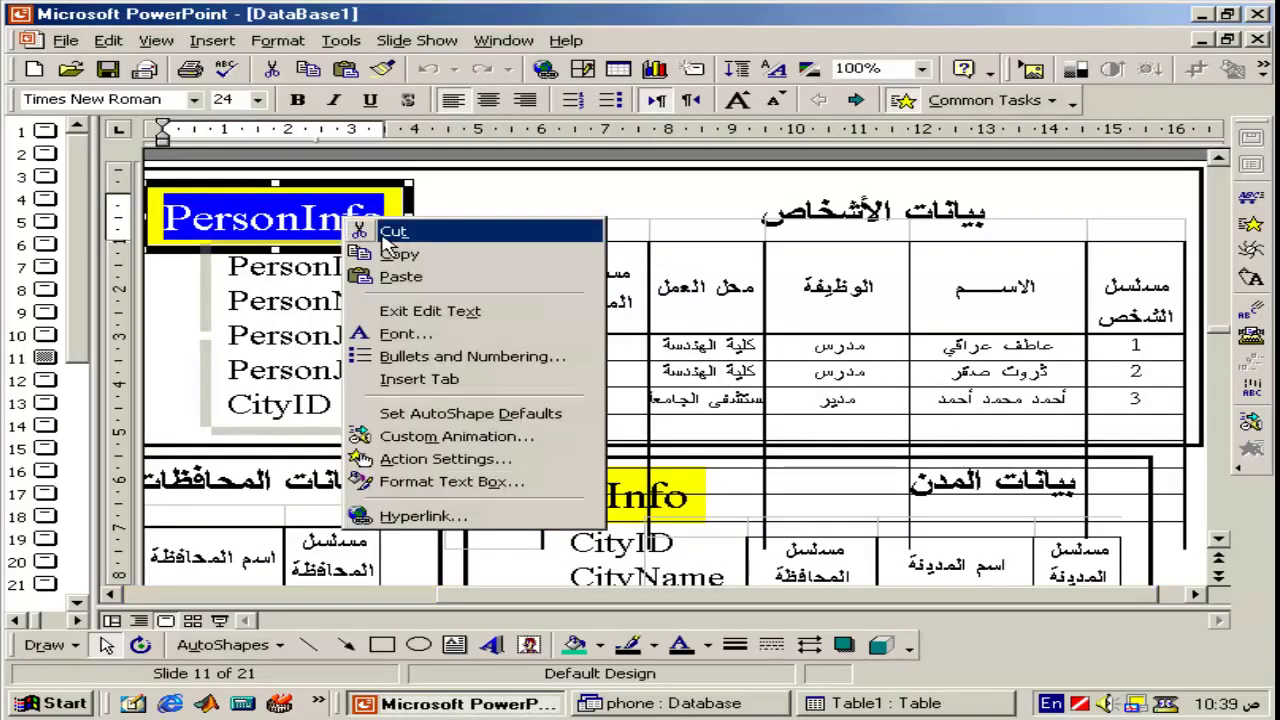
left_click(387, 253)
left_click(878, 710)
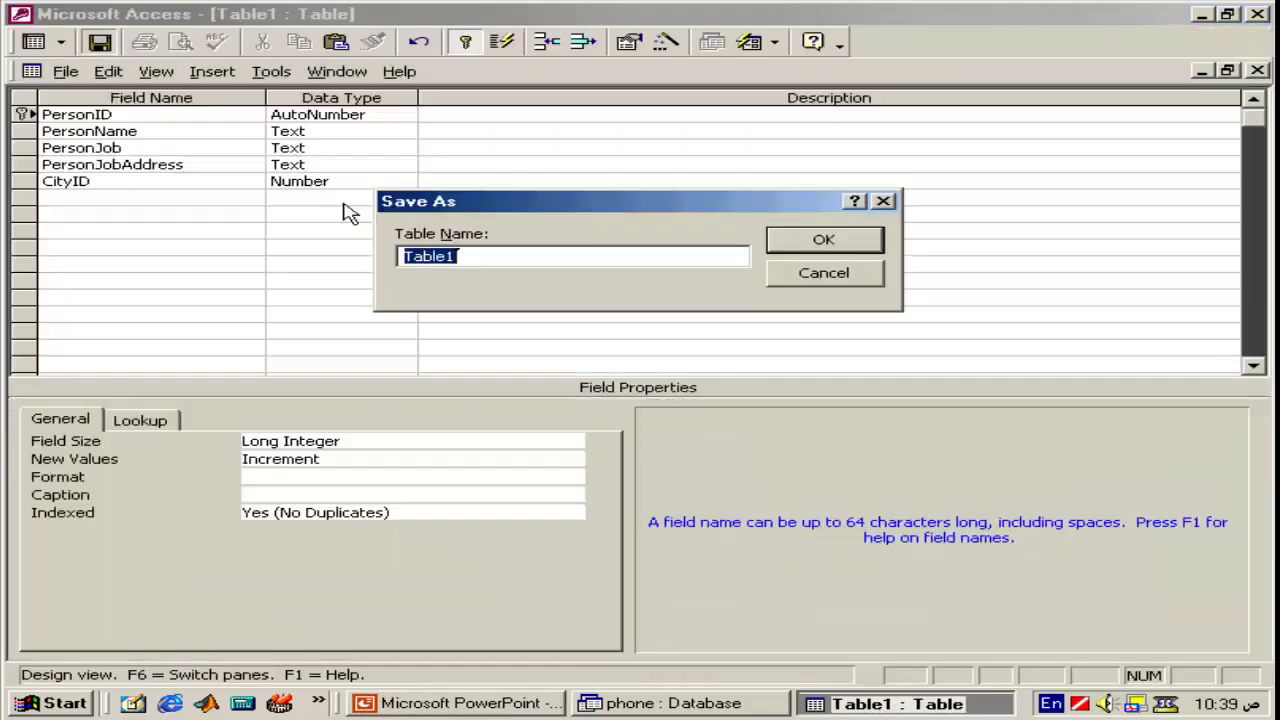
key("Delete")
key("ctrl+v")
key("Return")
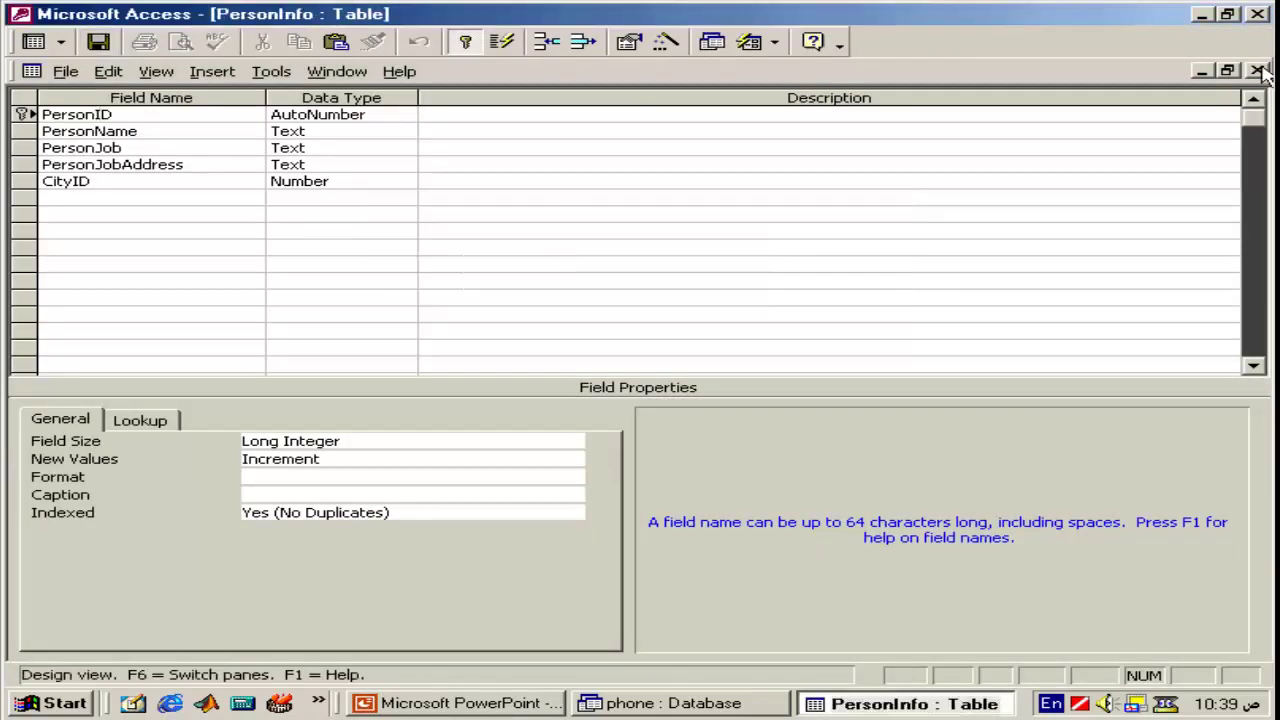
left_click(1258, 71)
Step: Create another new table in Design View in the phone database
left_click(242, 212)
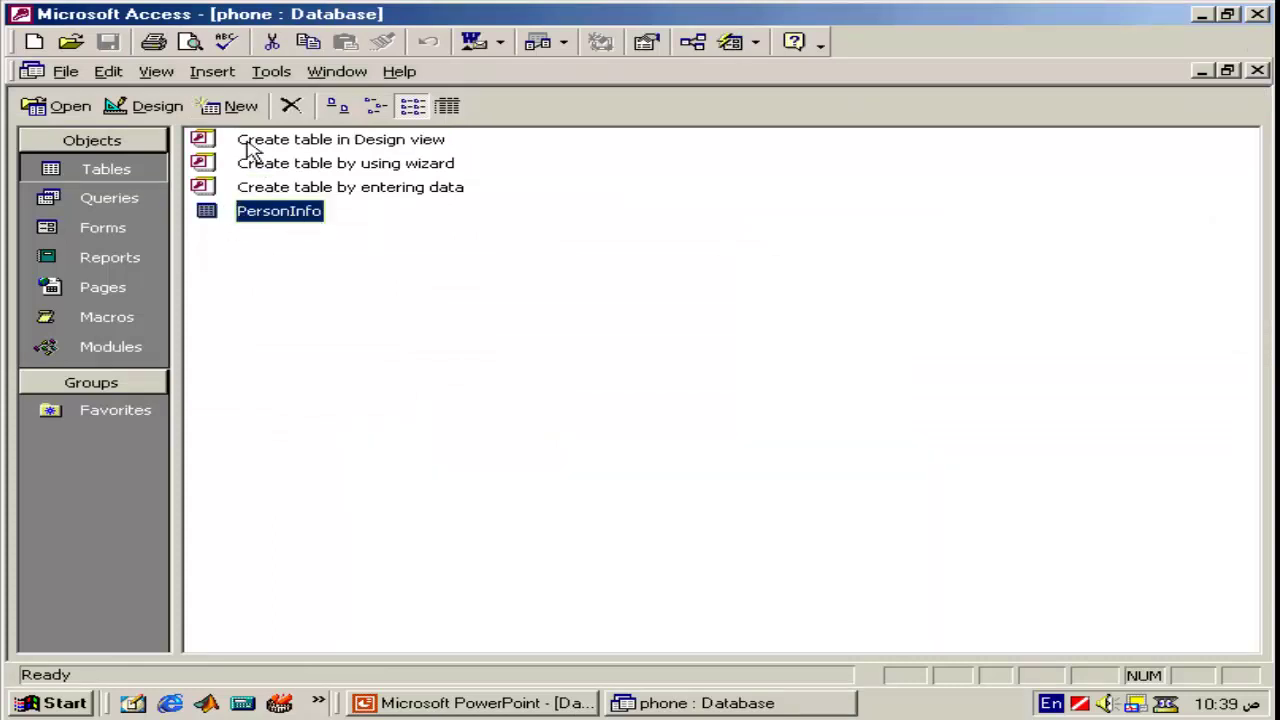
left_click(443, 703)
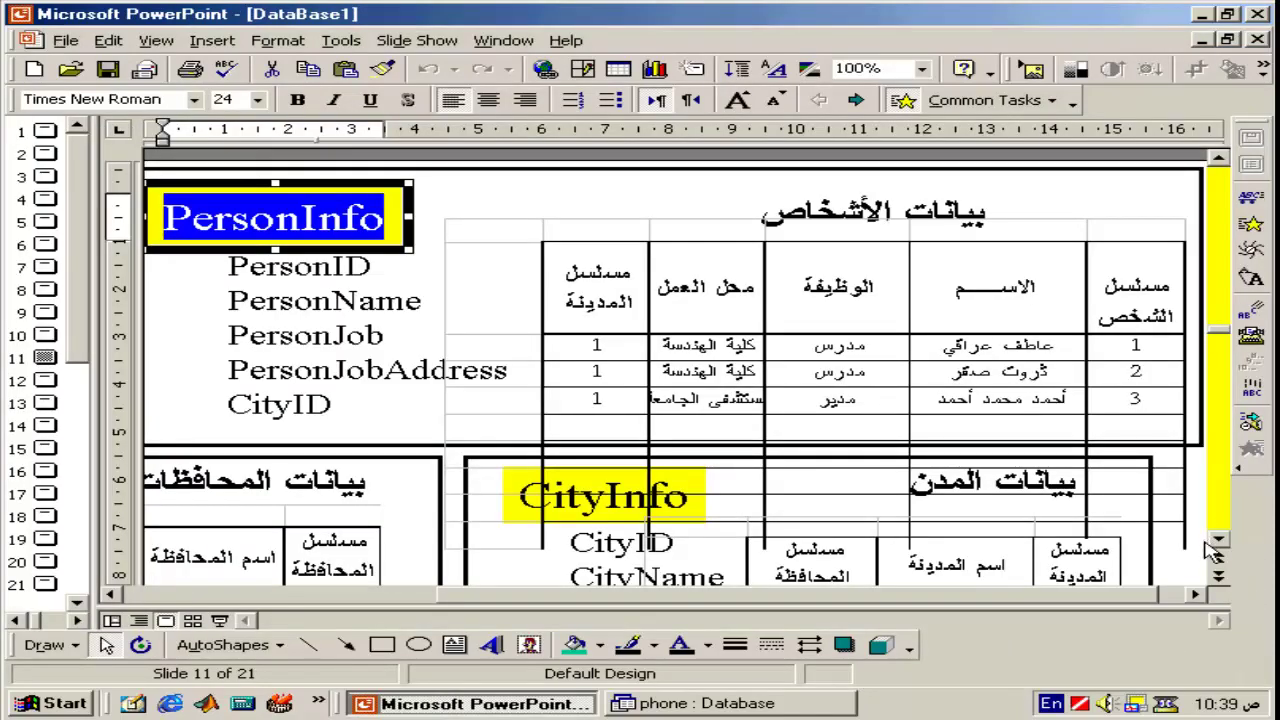
scroll(1233, 550, "down", 5)
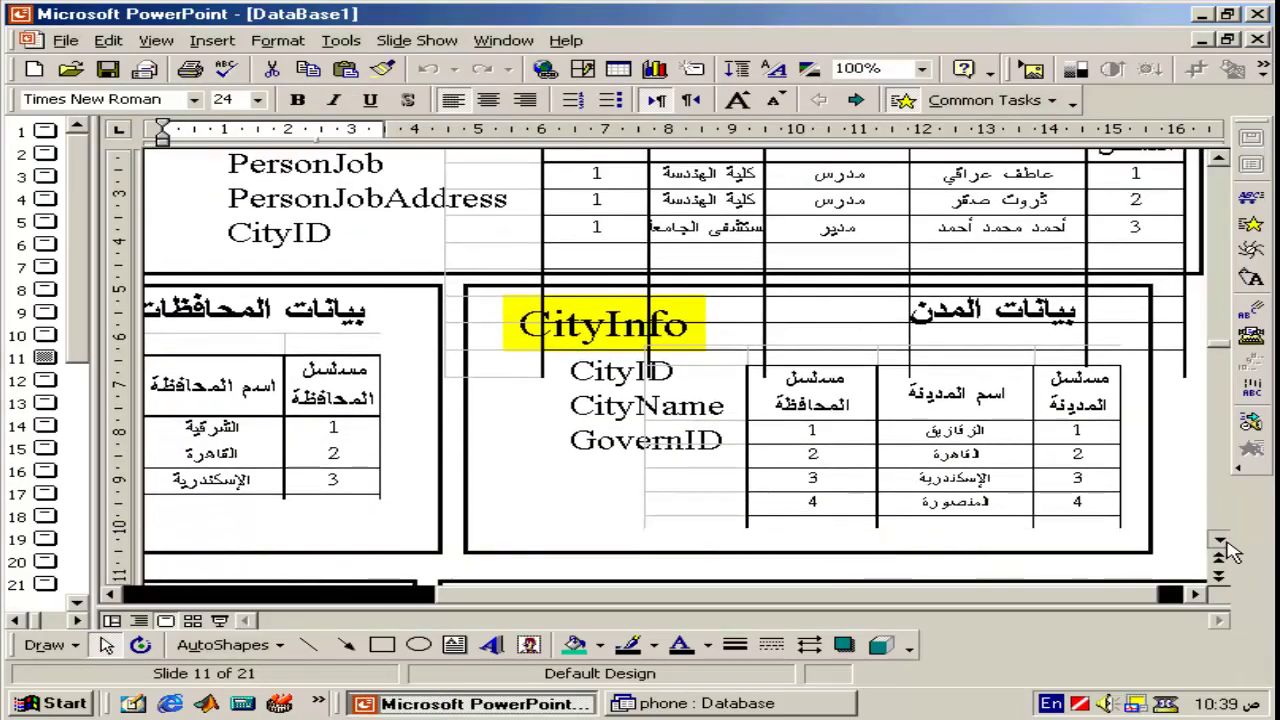
left_click(650, 704)
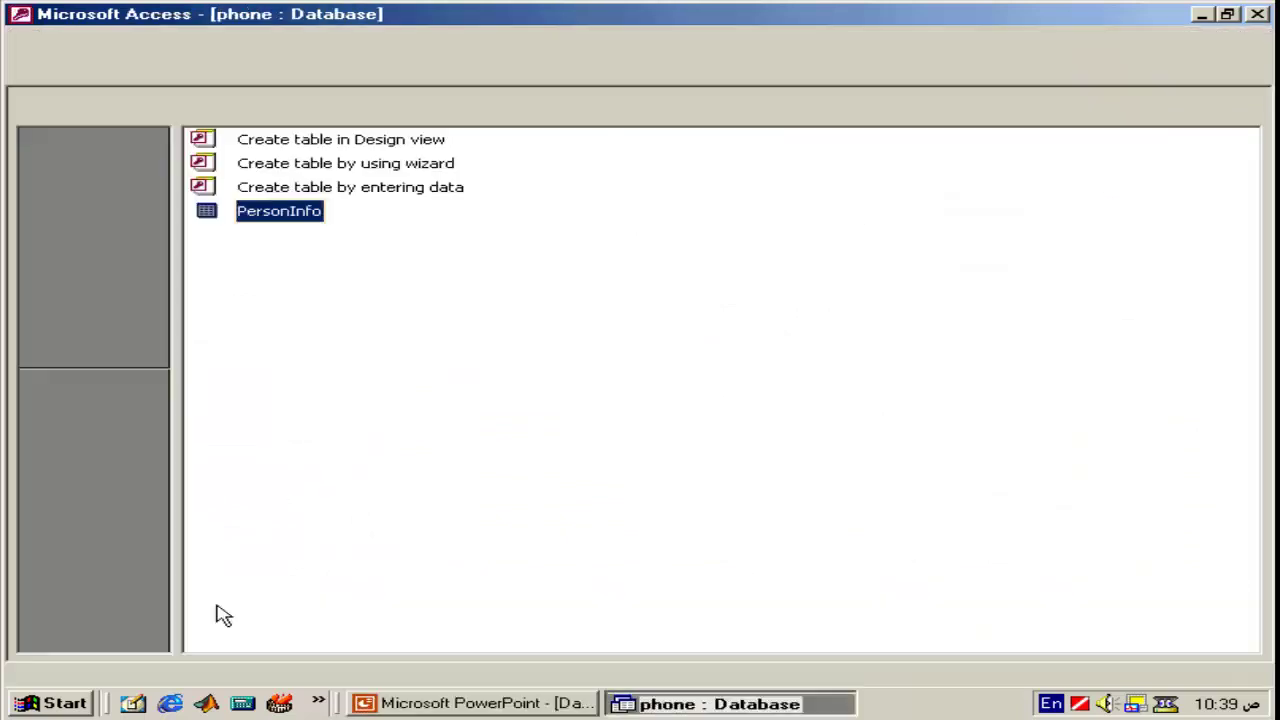
left_click(238, 105)
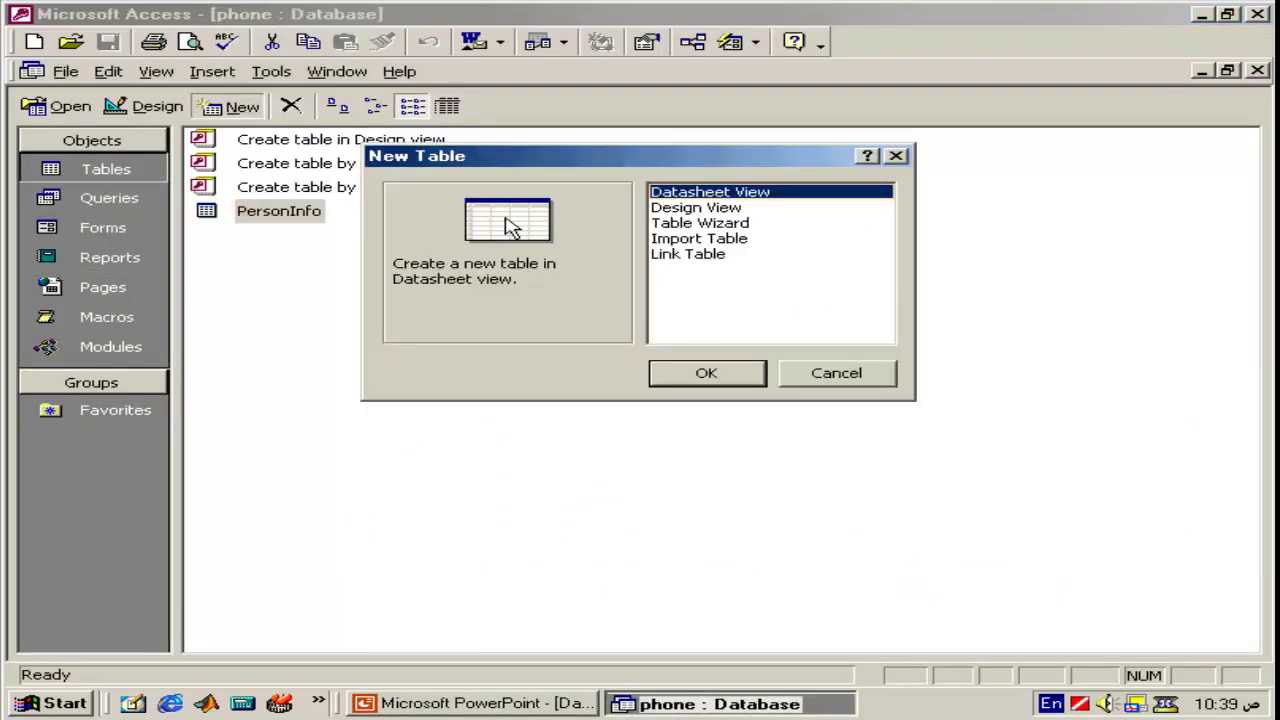
left_click(690, 207)
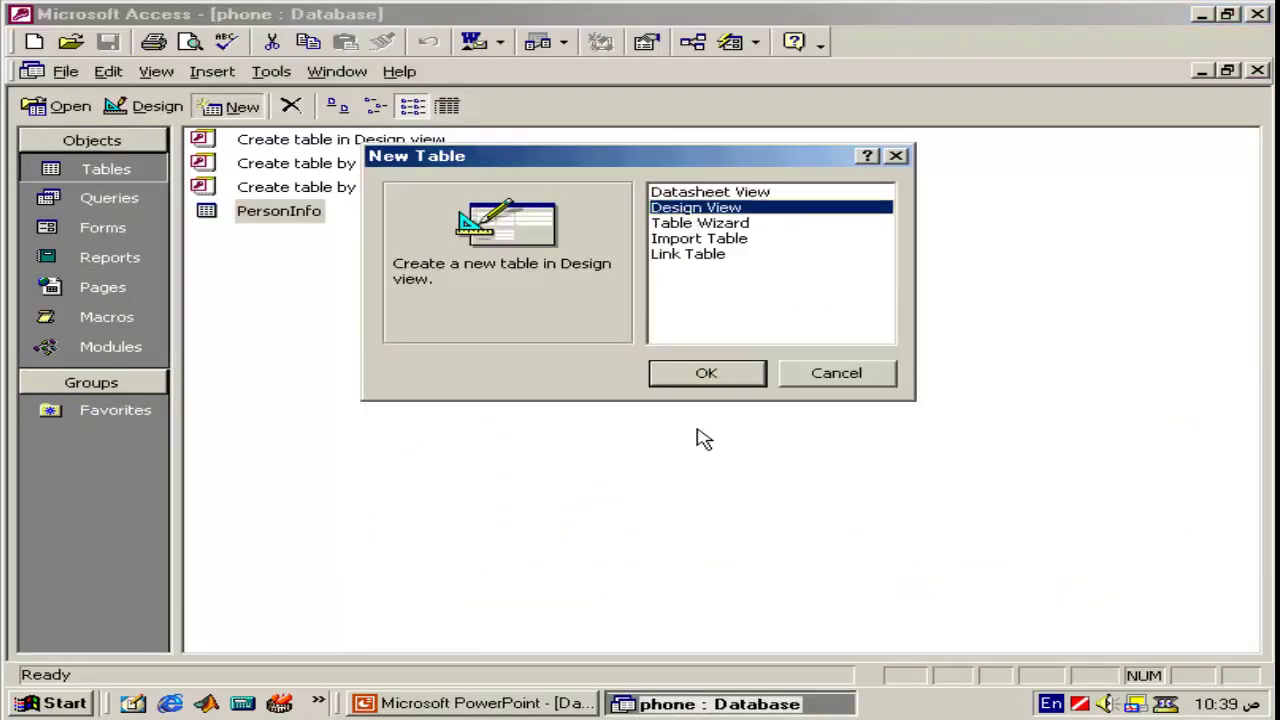
left_click(668, 370)
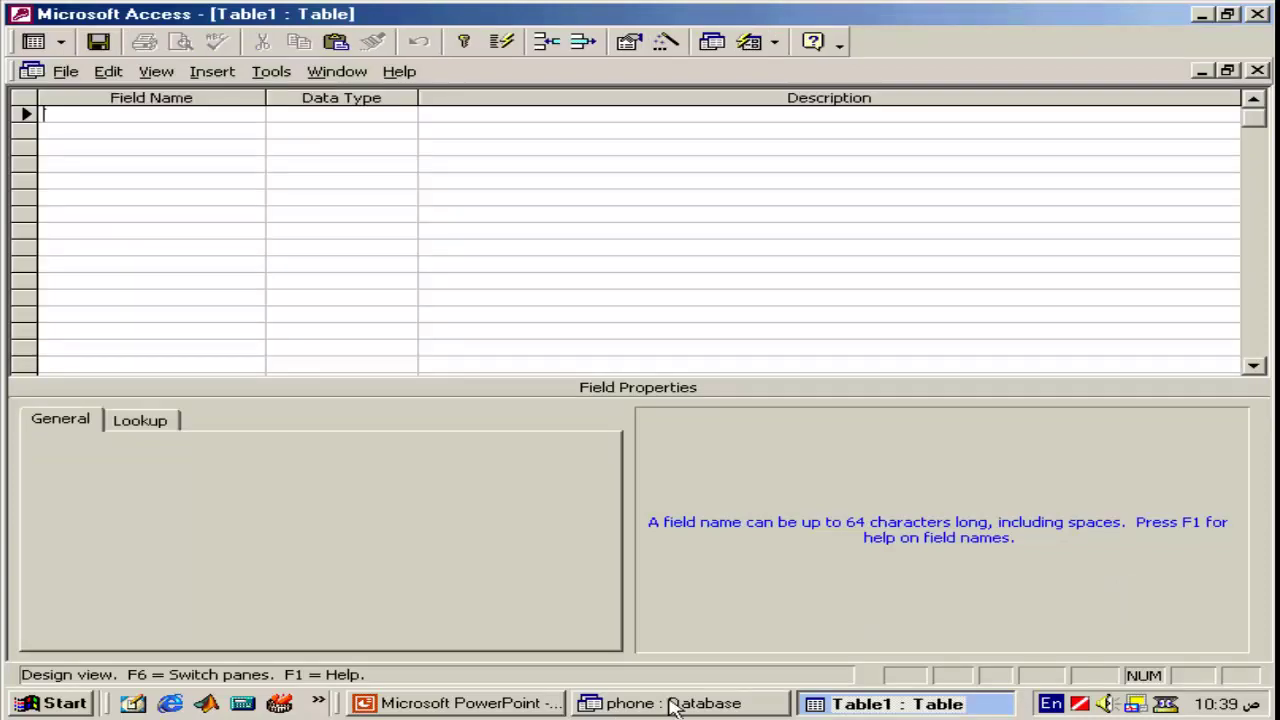
Step: Enter CityID as the first field name and set its data type to AutoNumber
left_click(460, 703)
left_click(712, 370)
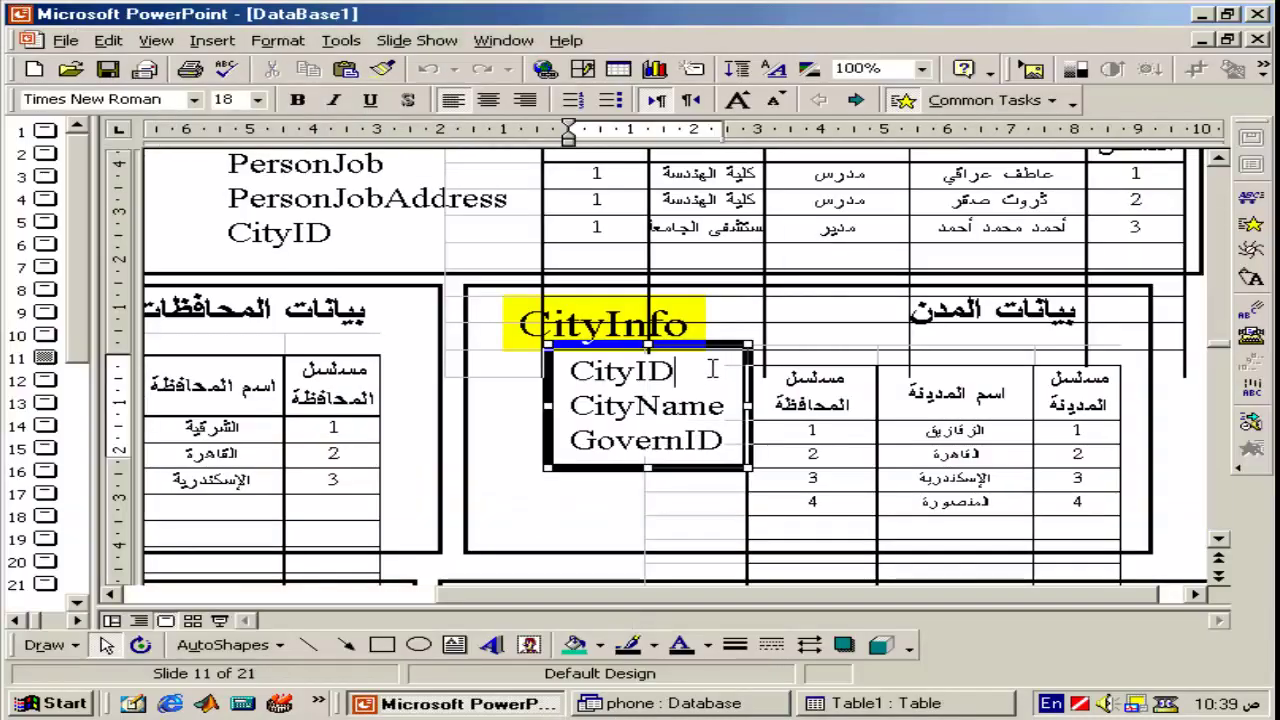
key("shift+Home")
key("alt+Tab")
key("alt+Tab")
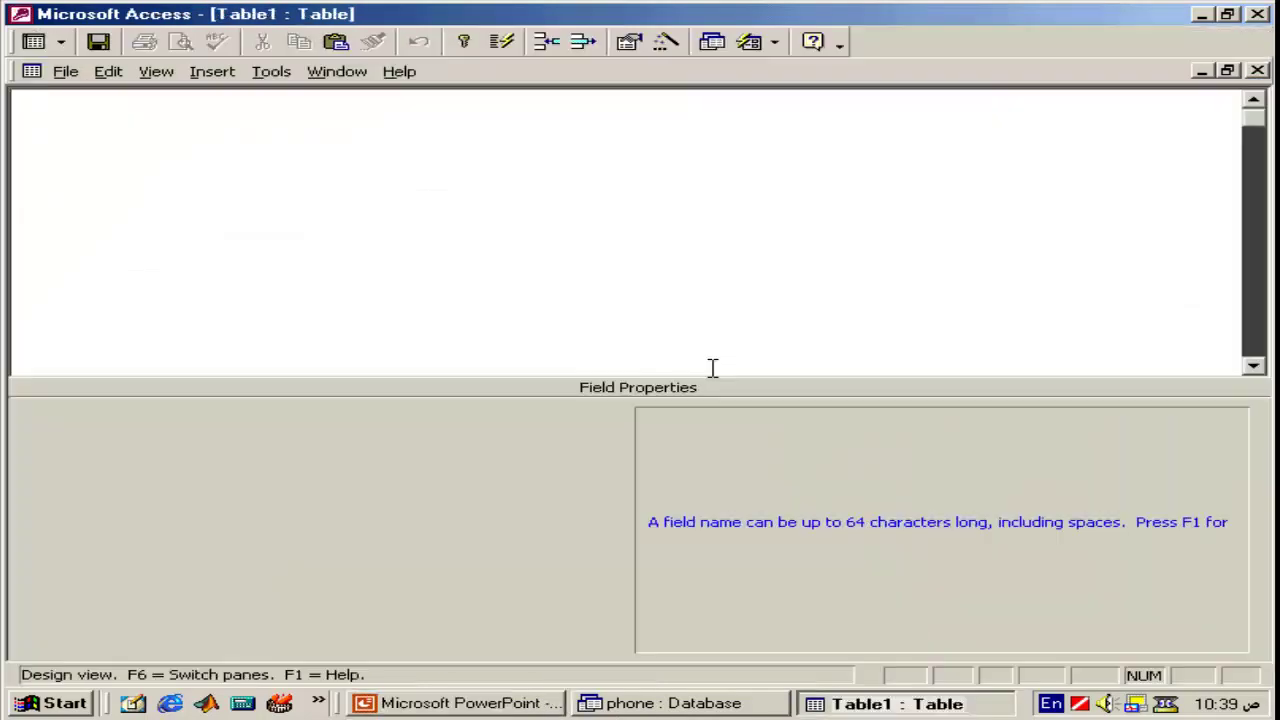
key("ctrl+v")
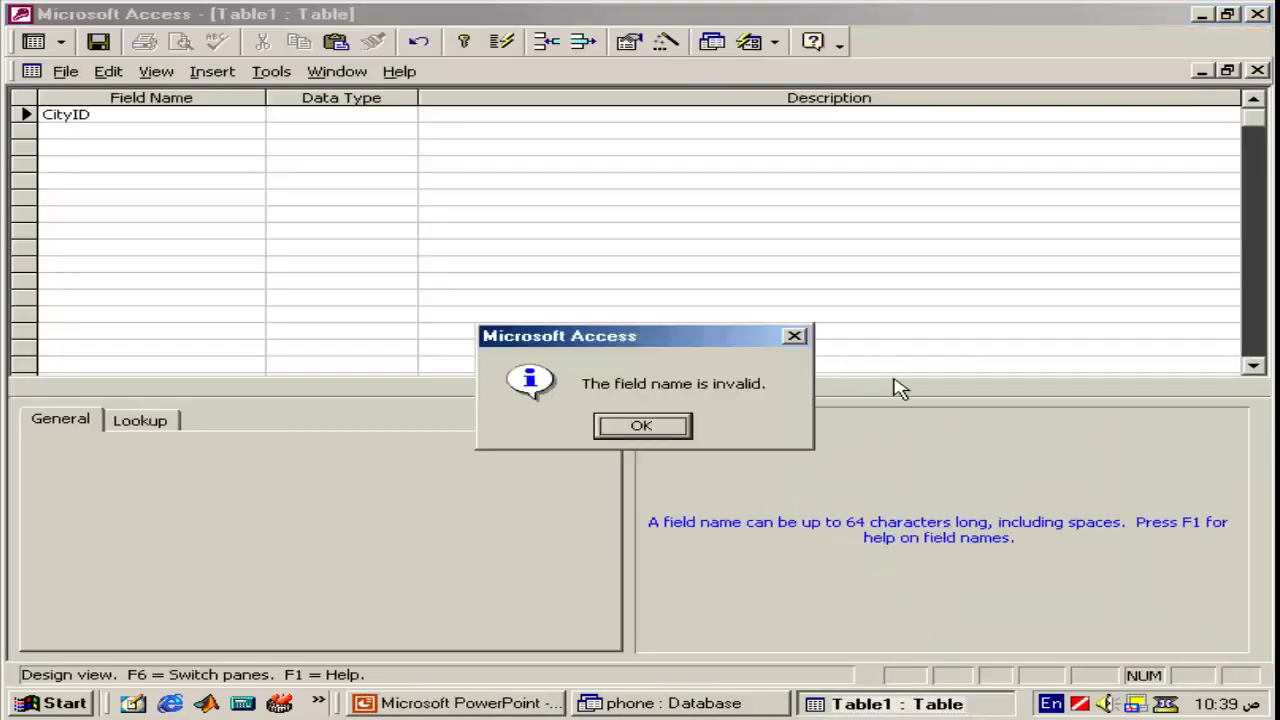
key("Return")
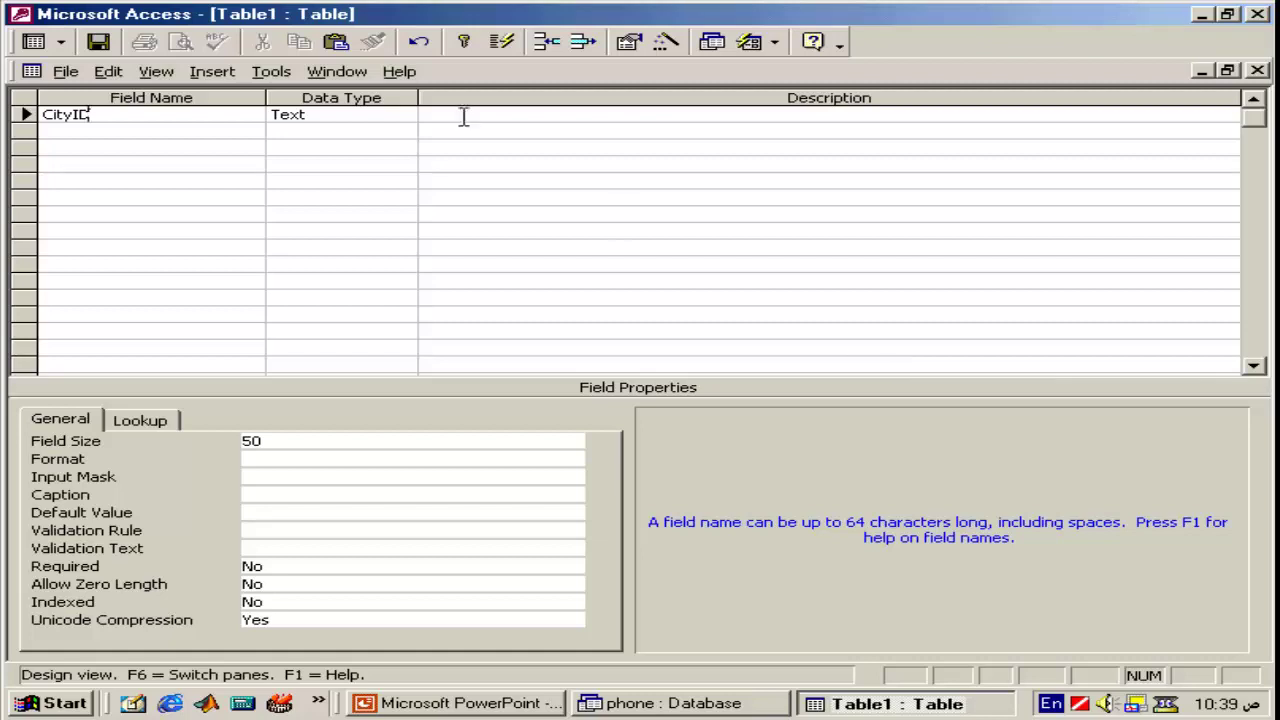
left_click(310, 115)
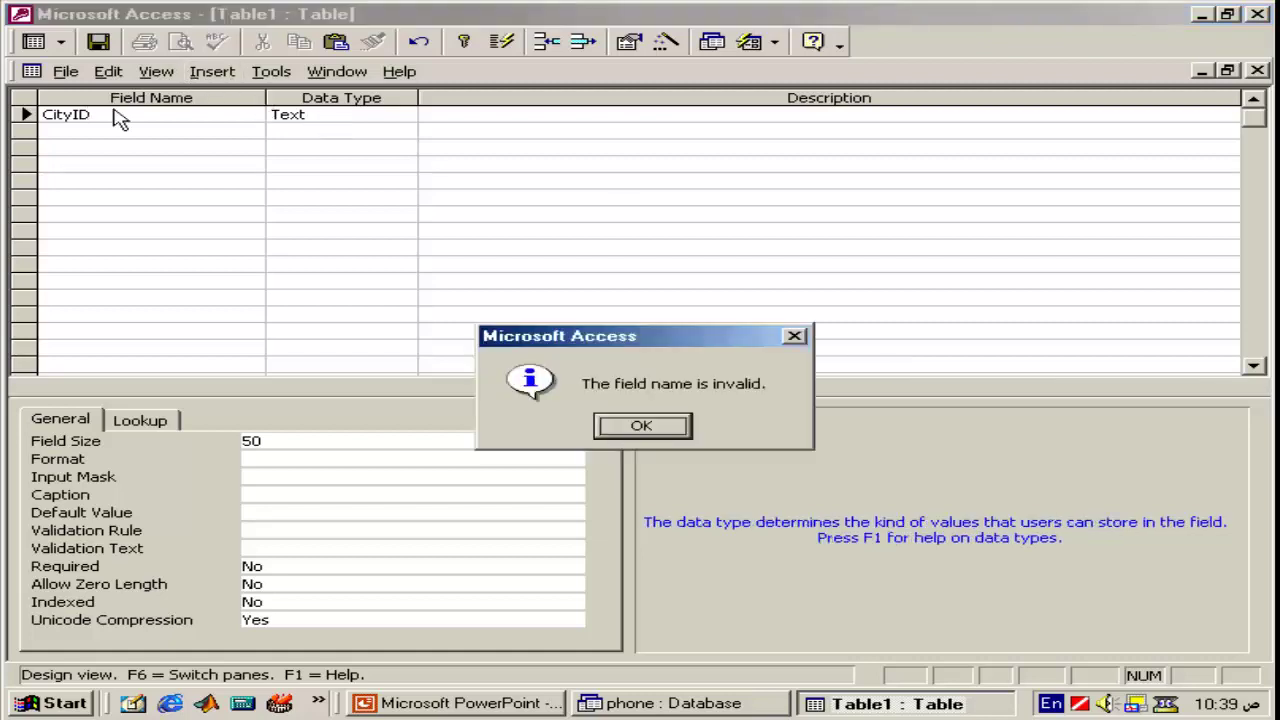
left_click(643, 425)
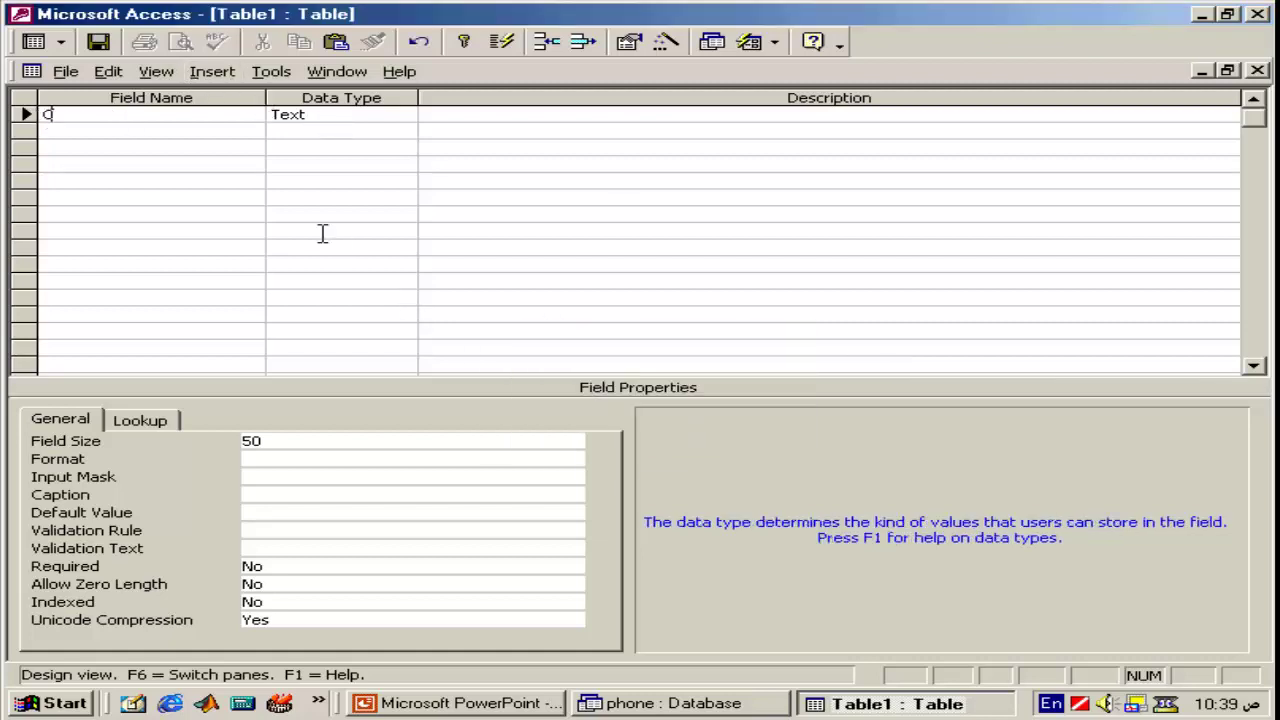
type("D")
key("Tab")
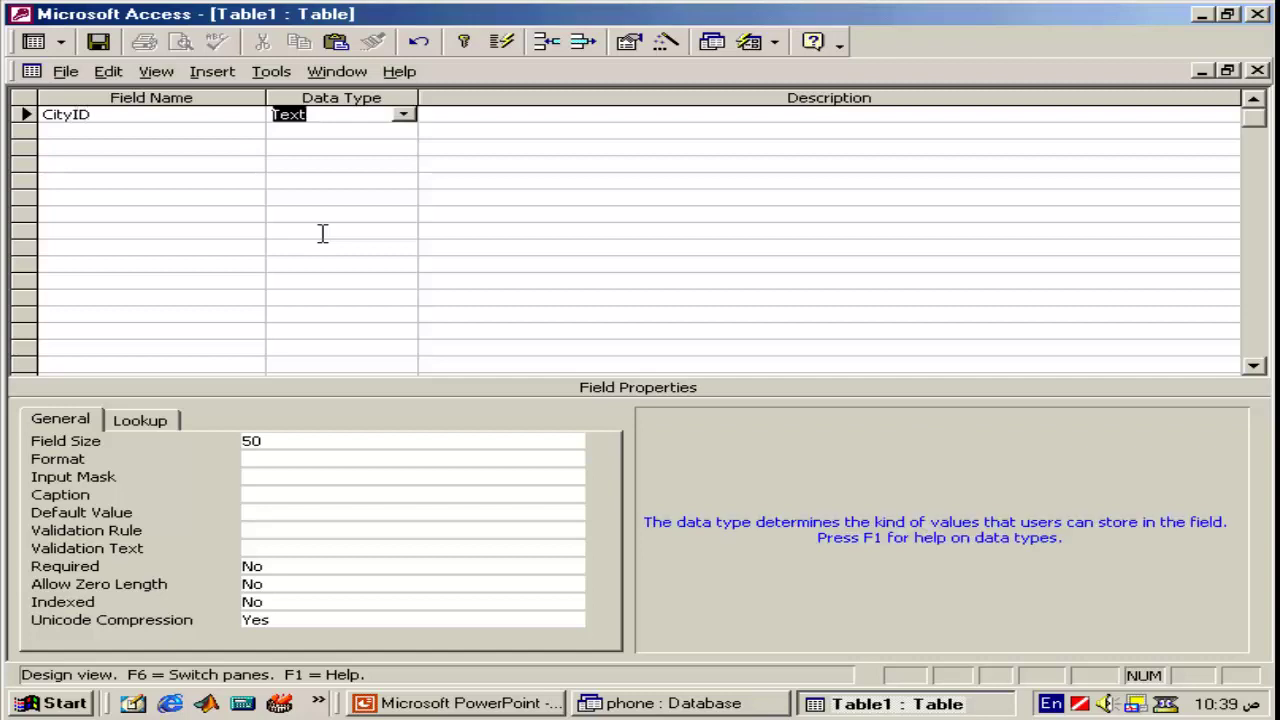
type("a")
key("Tab")
key("Tab")
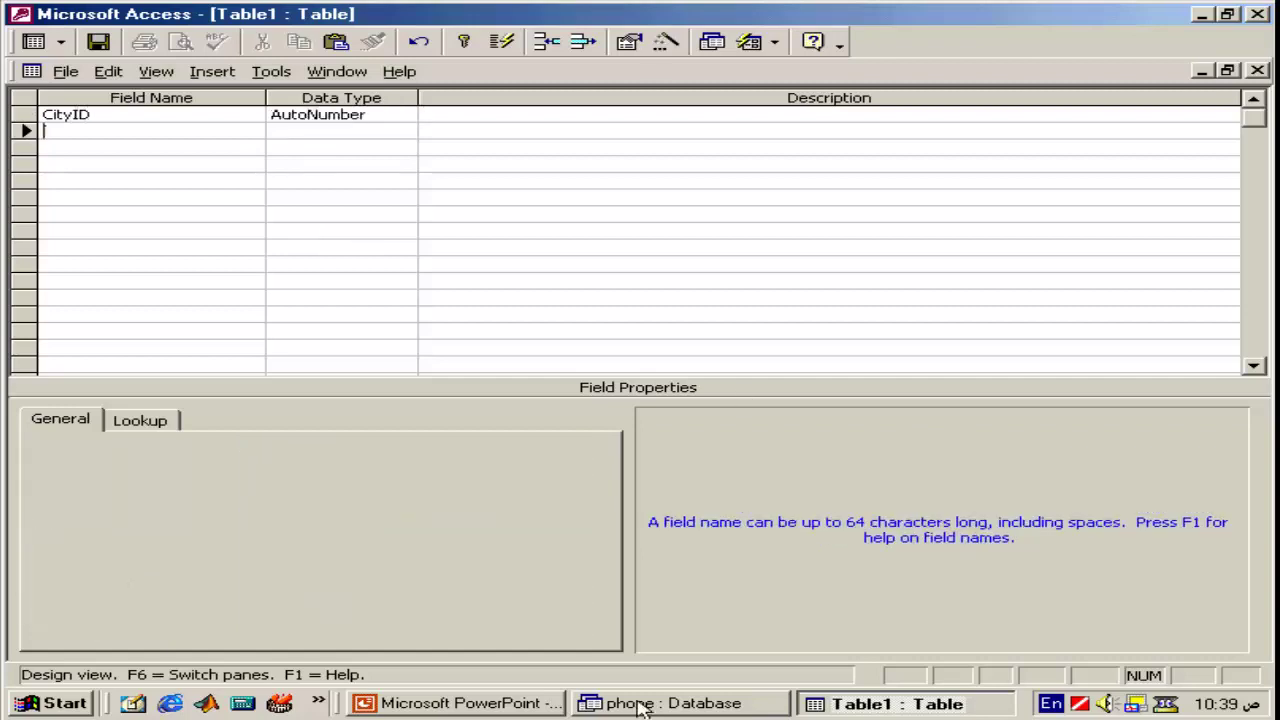
left_click(493, 703)
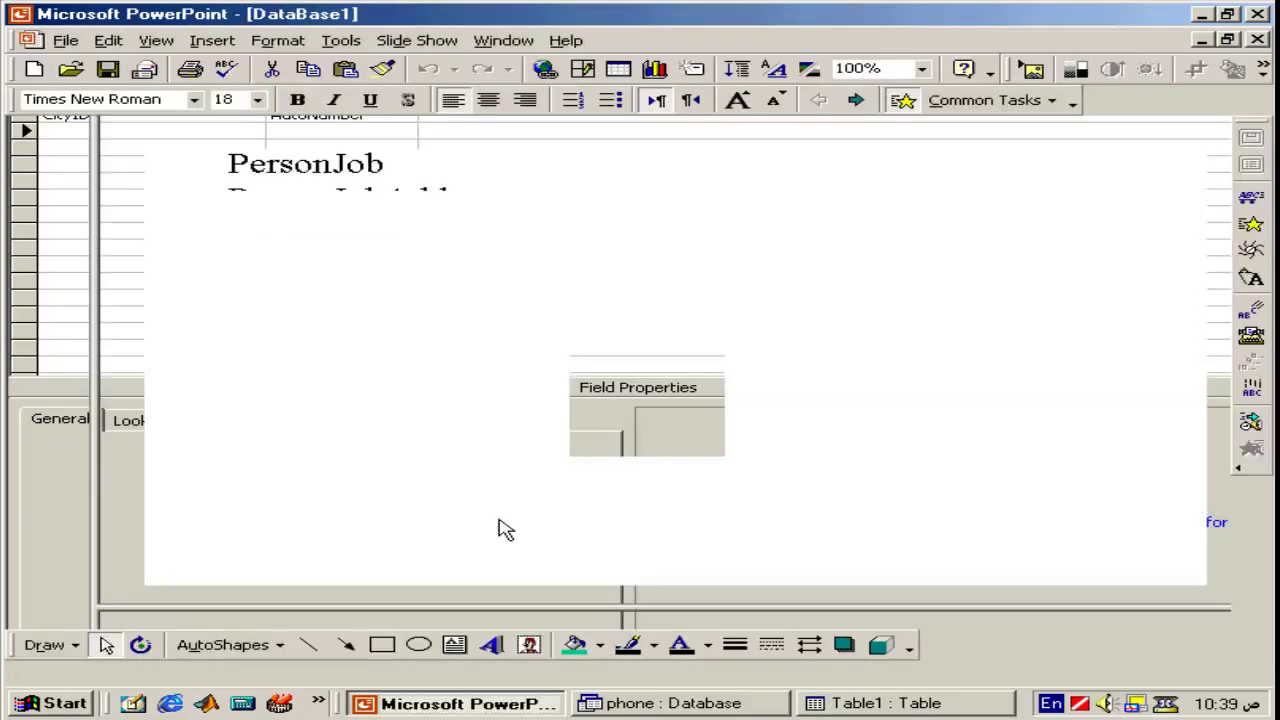
Step: Add CityName as a Text field
left_click_drag(569, 403, 729, 410)
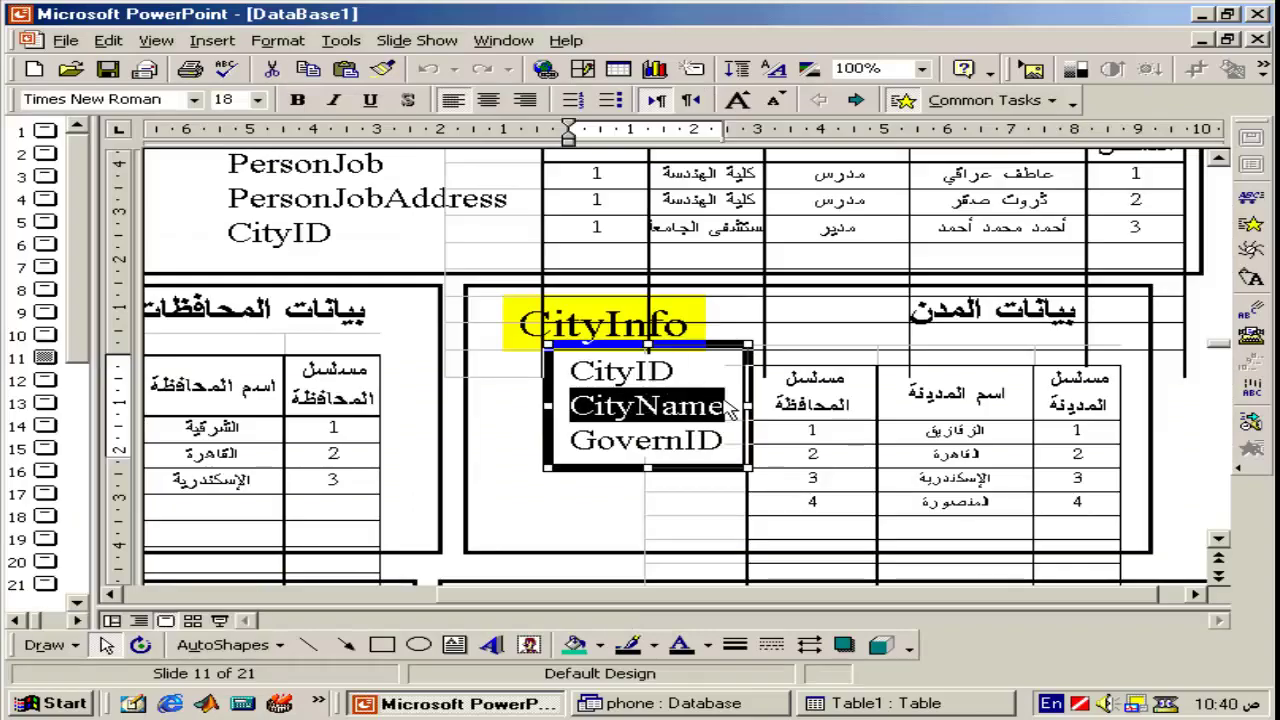
key("alt+Tab")
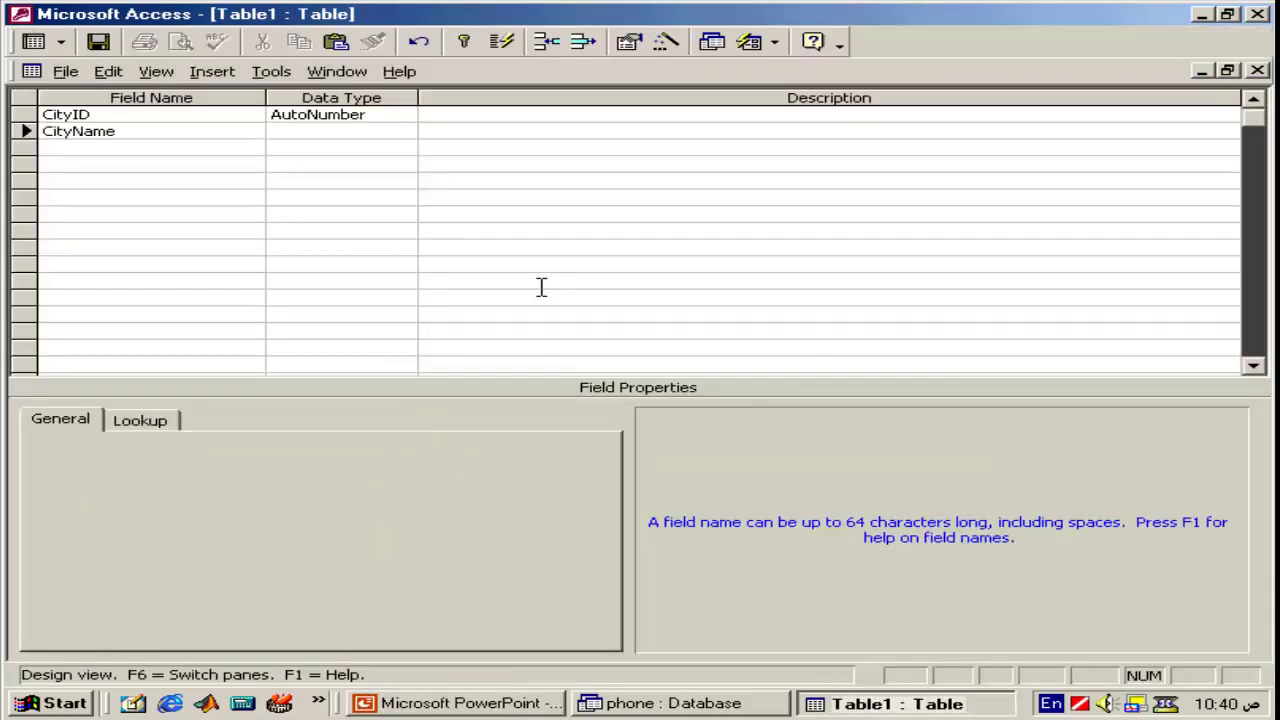
key("Tab")
left_click(541, 287)
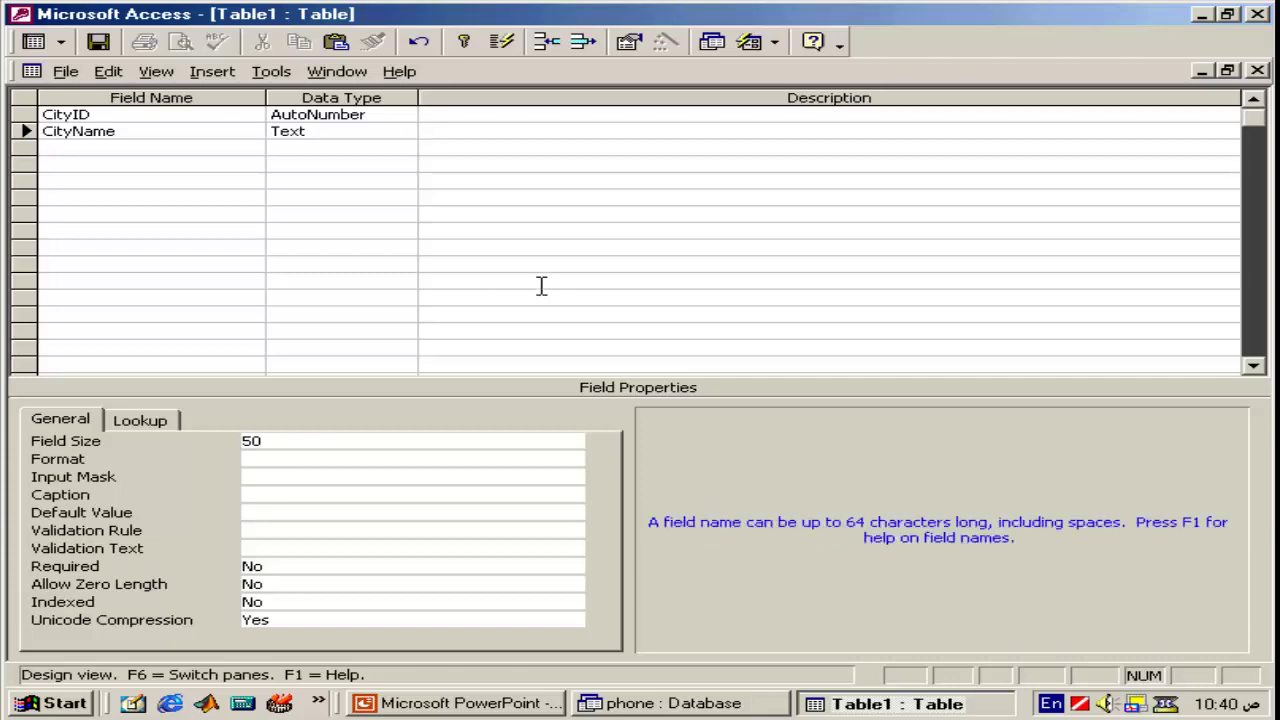
Step: Add GovernID as a Number field and set CityID as the primary key
key("alt+Tab")
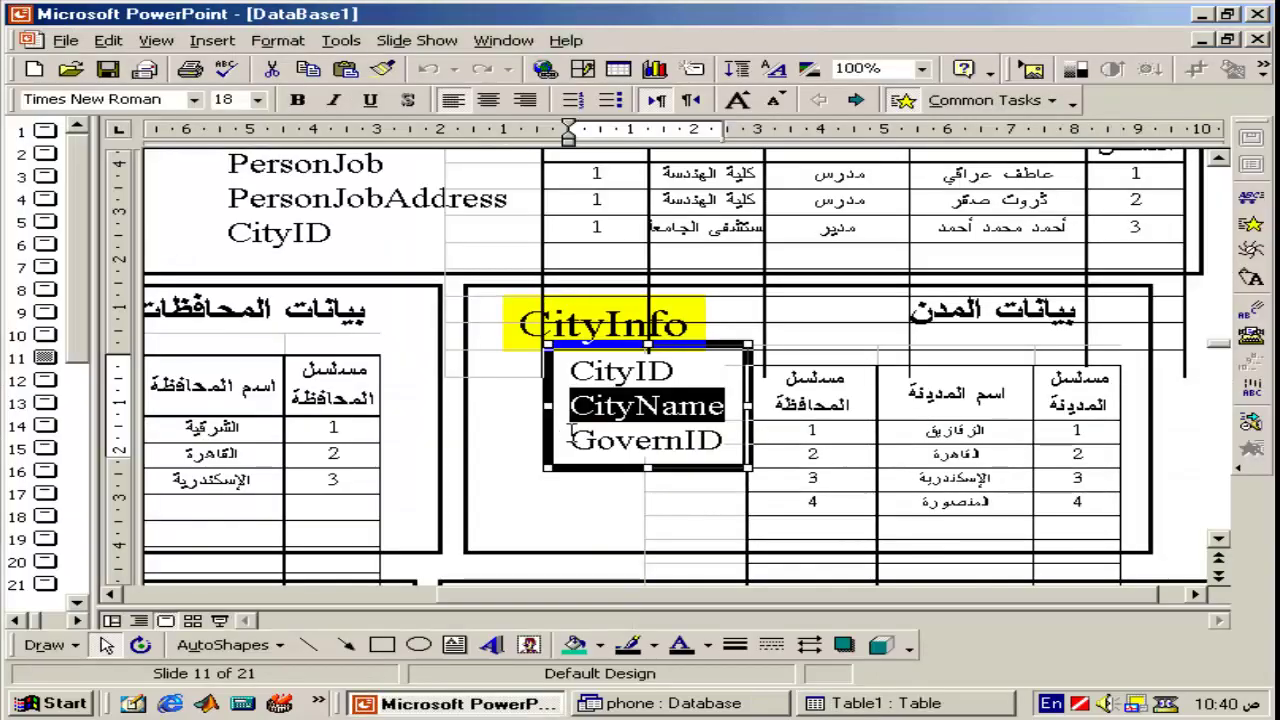
left_click_drag(570, 440, 722, 445)
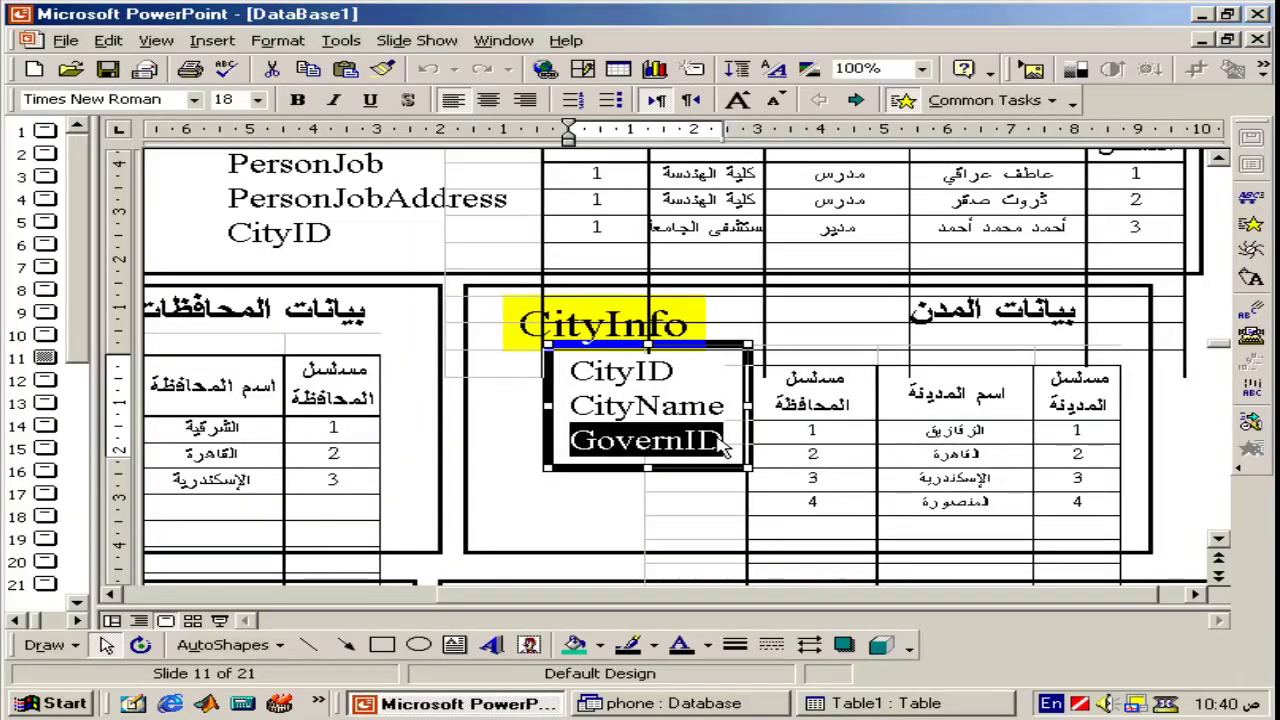
key("ctrl+c")
key("alt+Tab")
key("ctrl+v")
key("Tab")
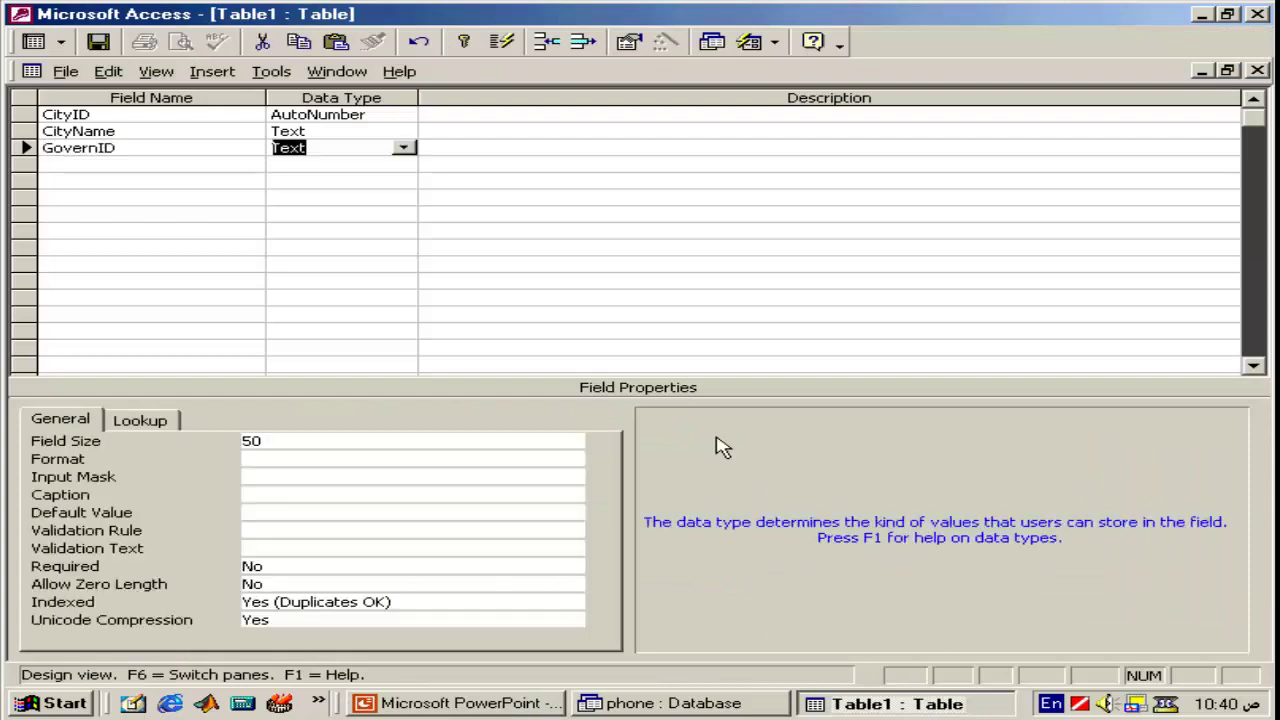
type("n")
key("Tab")
key("Tab")
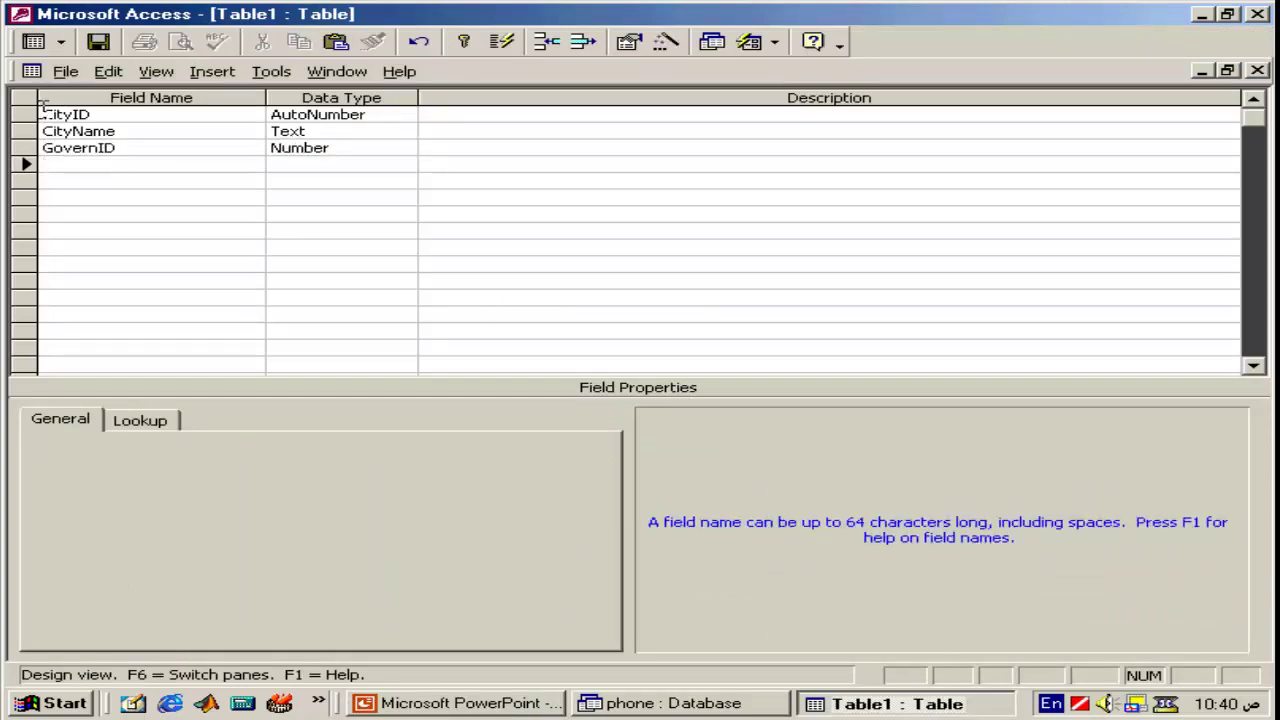
left_click(58, 112)
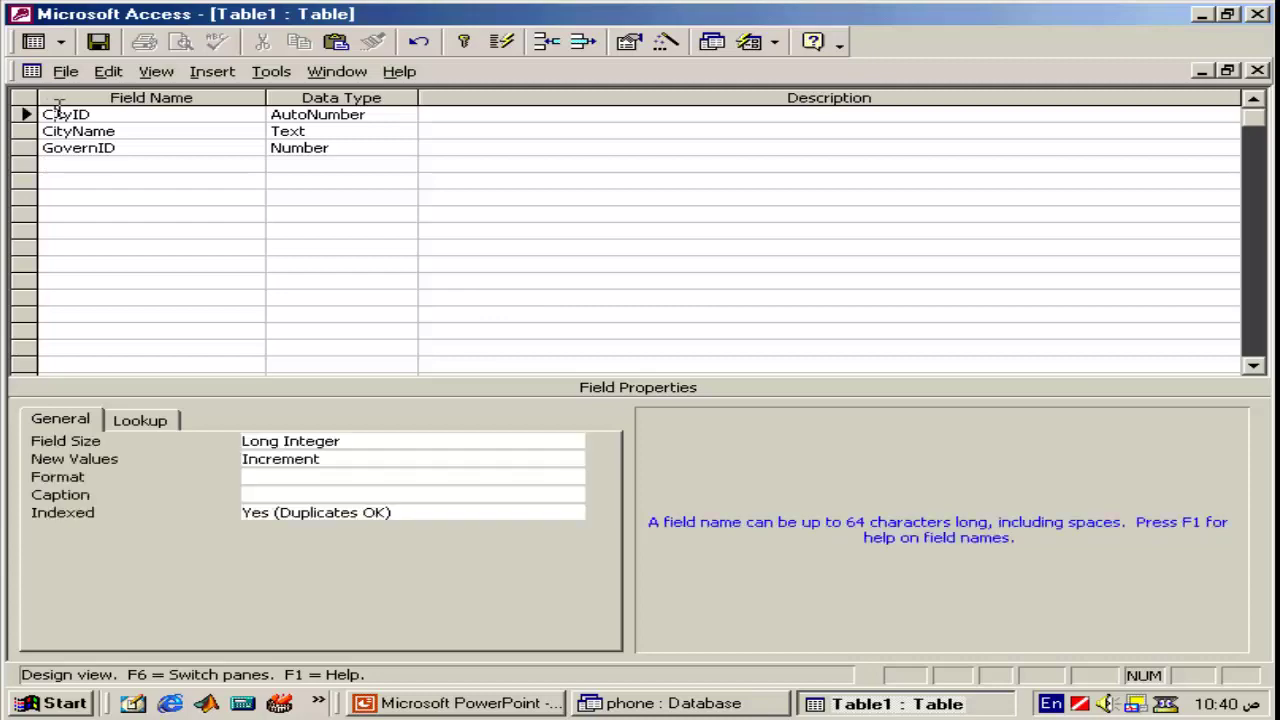
left_click(463, 44)
Step: Save the table as CityInfo, name copied from the slide, and close its design
left_click(528, 707)
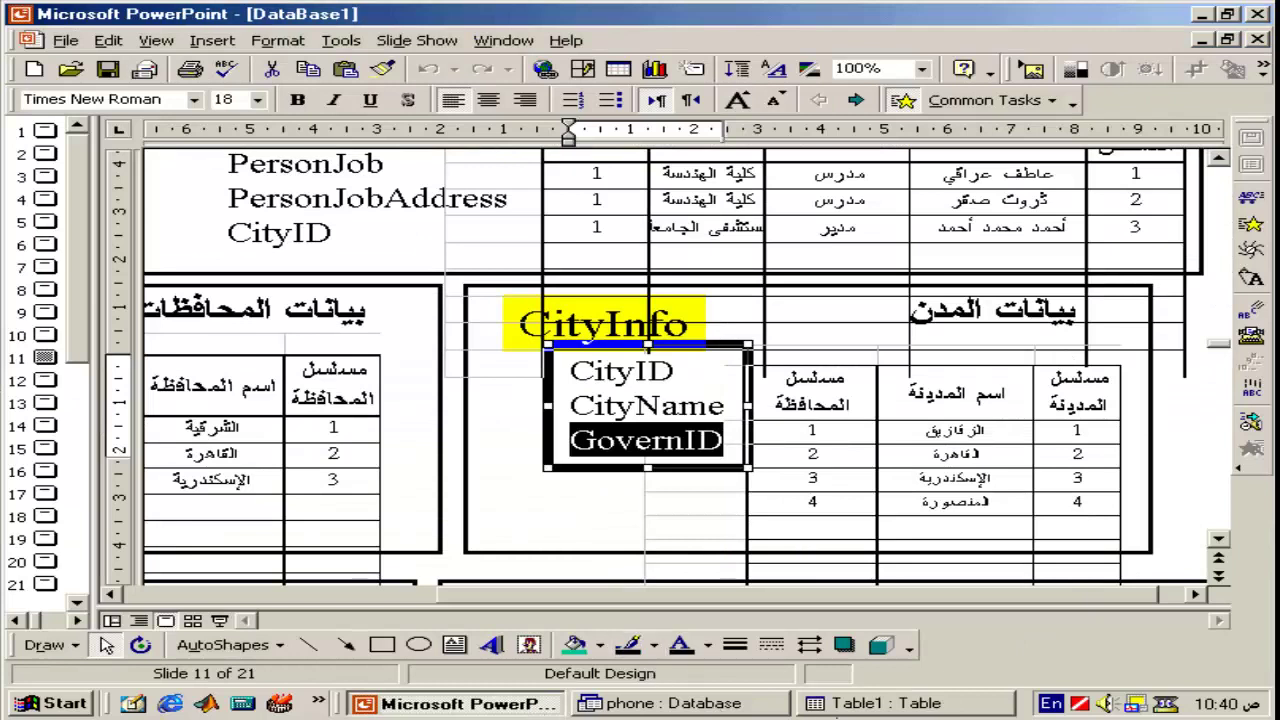
left_click(850, 705)
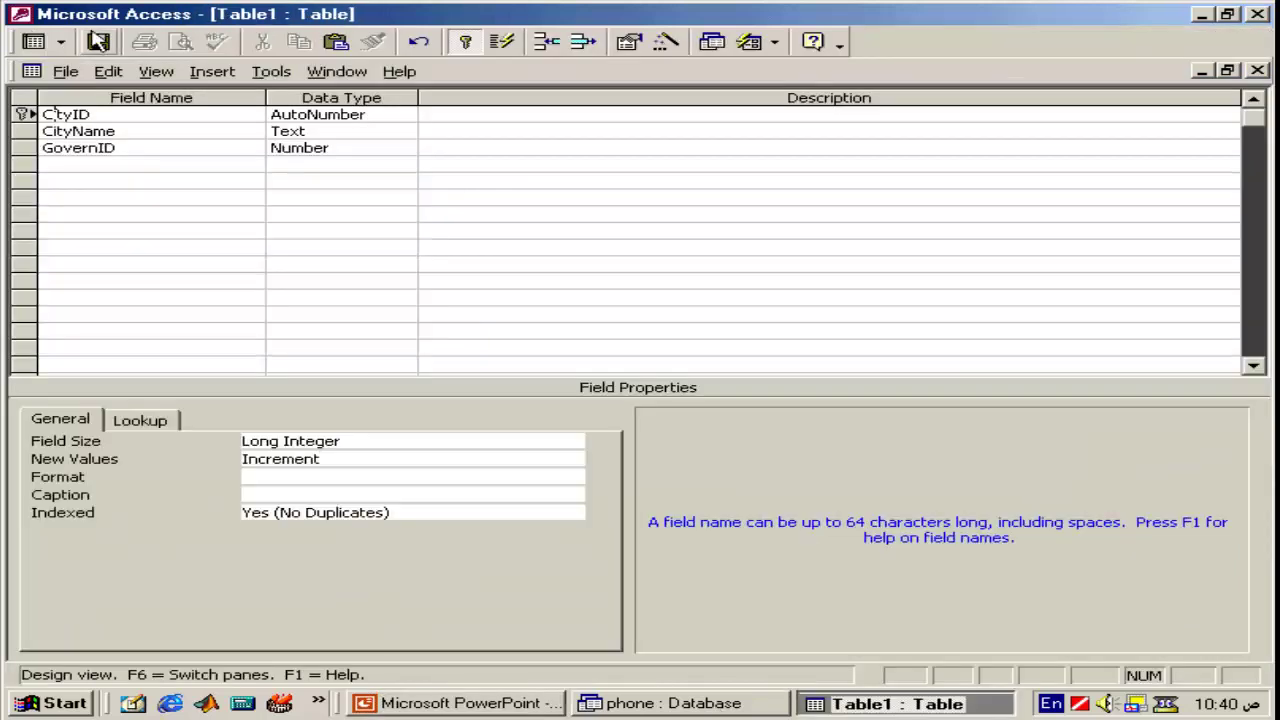
left_click(98, 41)
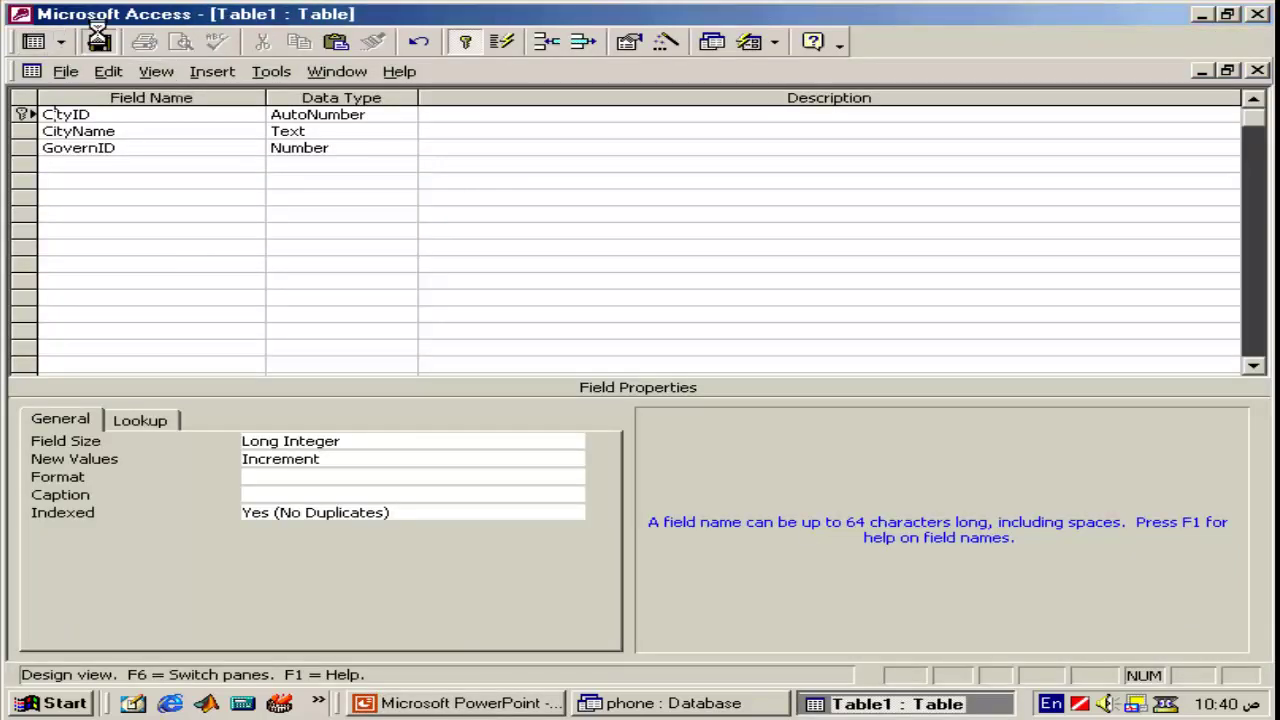
left_click(507, 705)
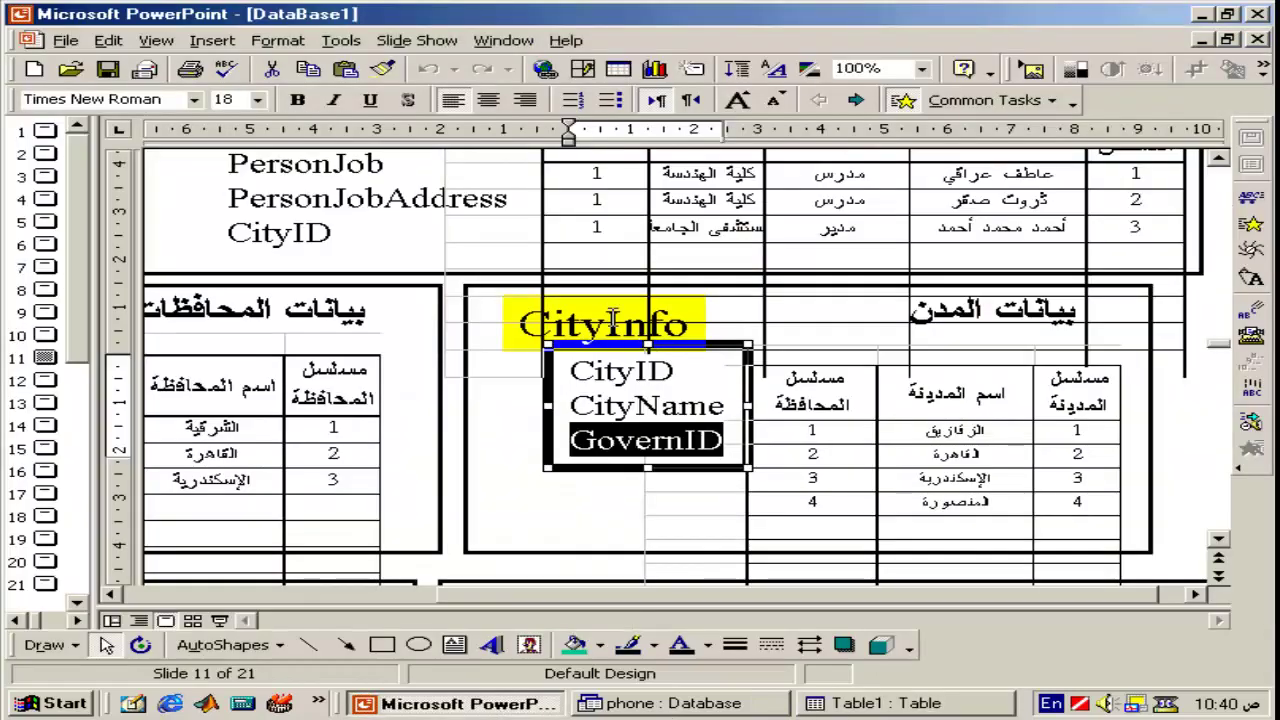
left_click_drag(518, 325, 697, 327)
right_click(620, 320)
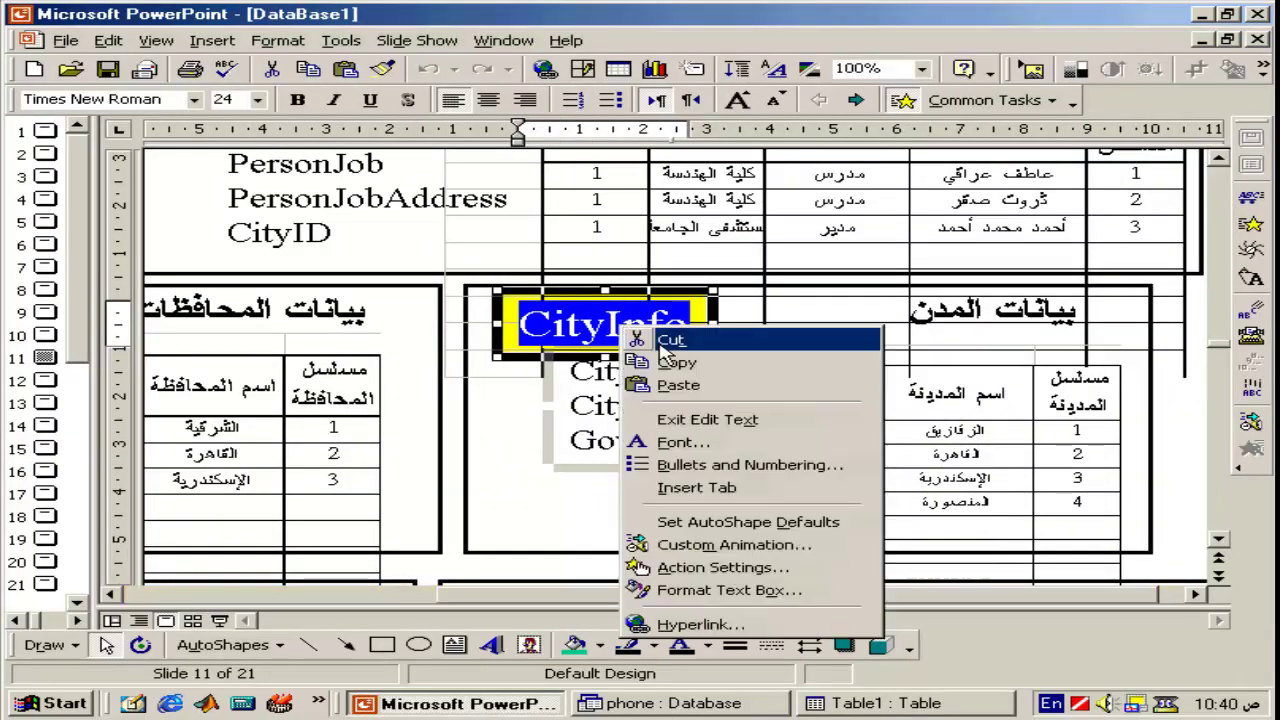
left_click(650, 360)
left_click(877, 705)
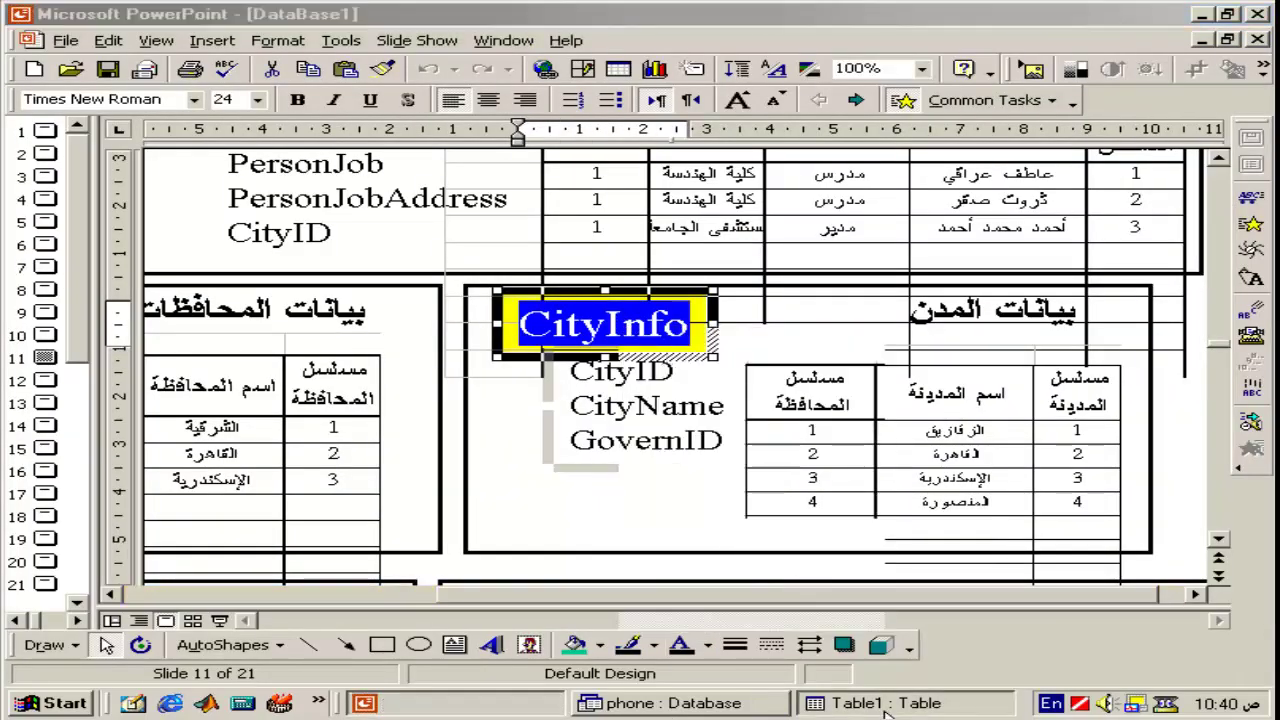
key("ctrl+v")
key("Return")
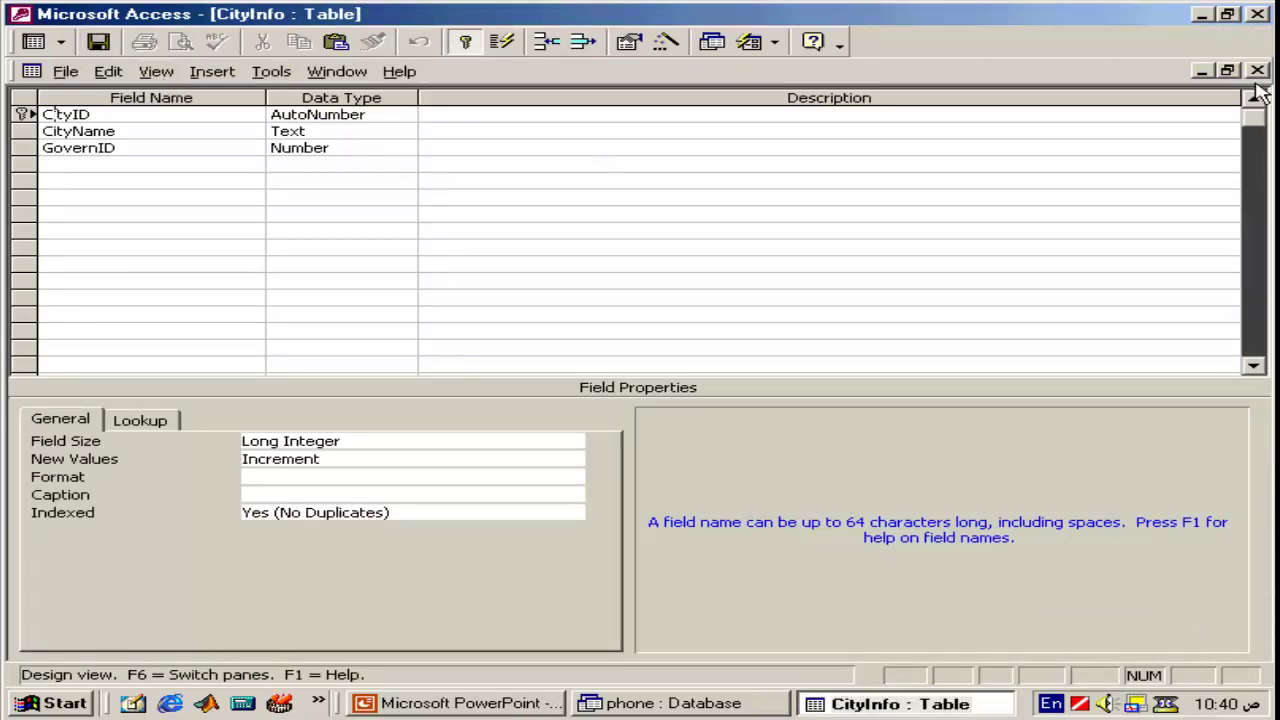
left_click(1257, 70)
Step: Create a third new table, Table1, in Design View for the GovernInfo fields
left_click(272, 215)
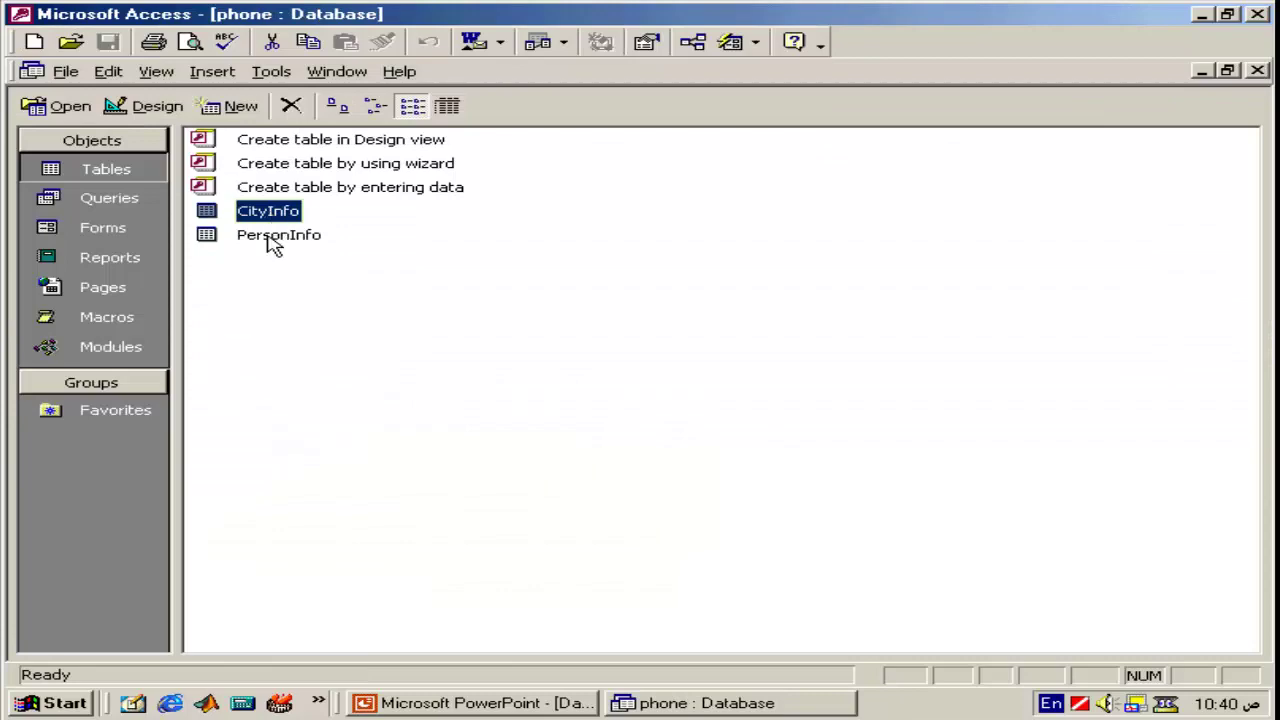
left_click(272, 240)
left_click(510, 704)
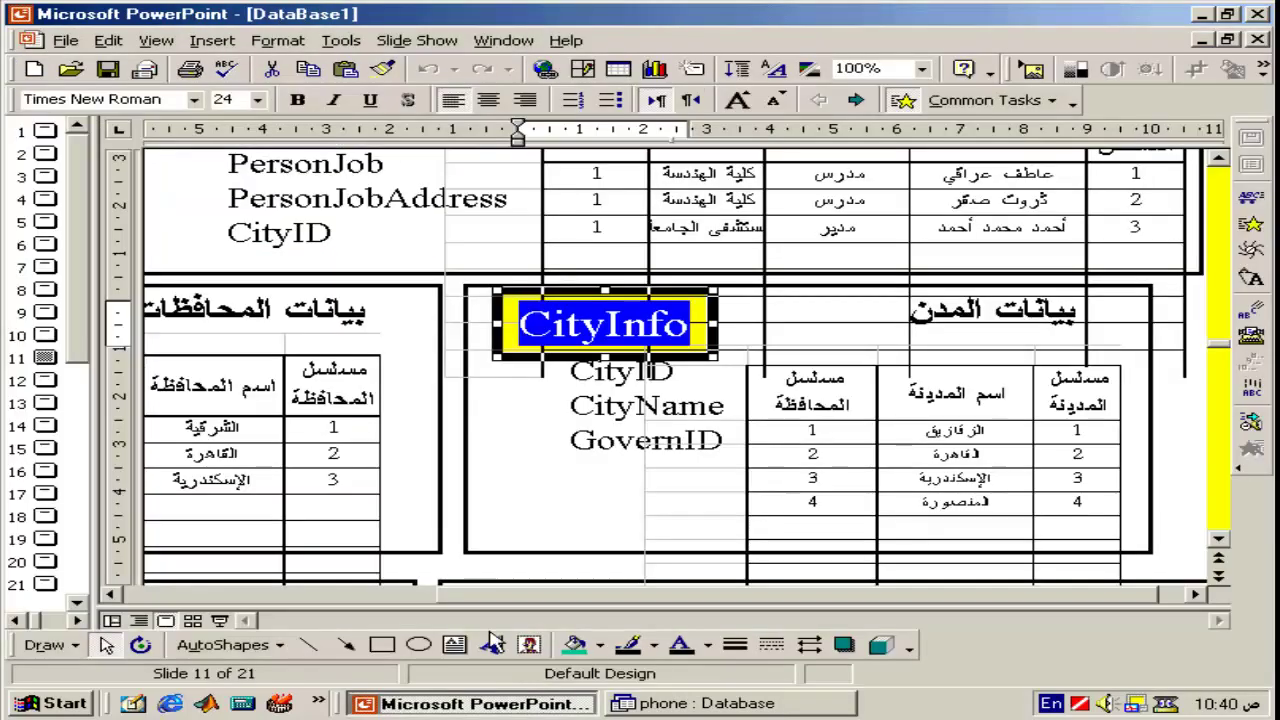
left_click(105, 594)
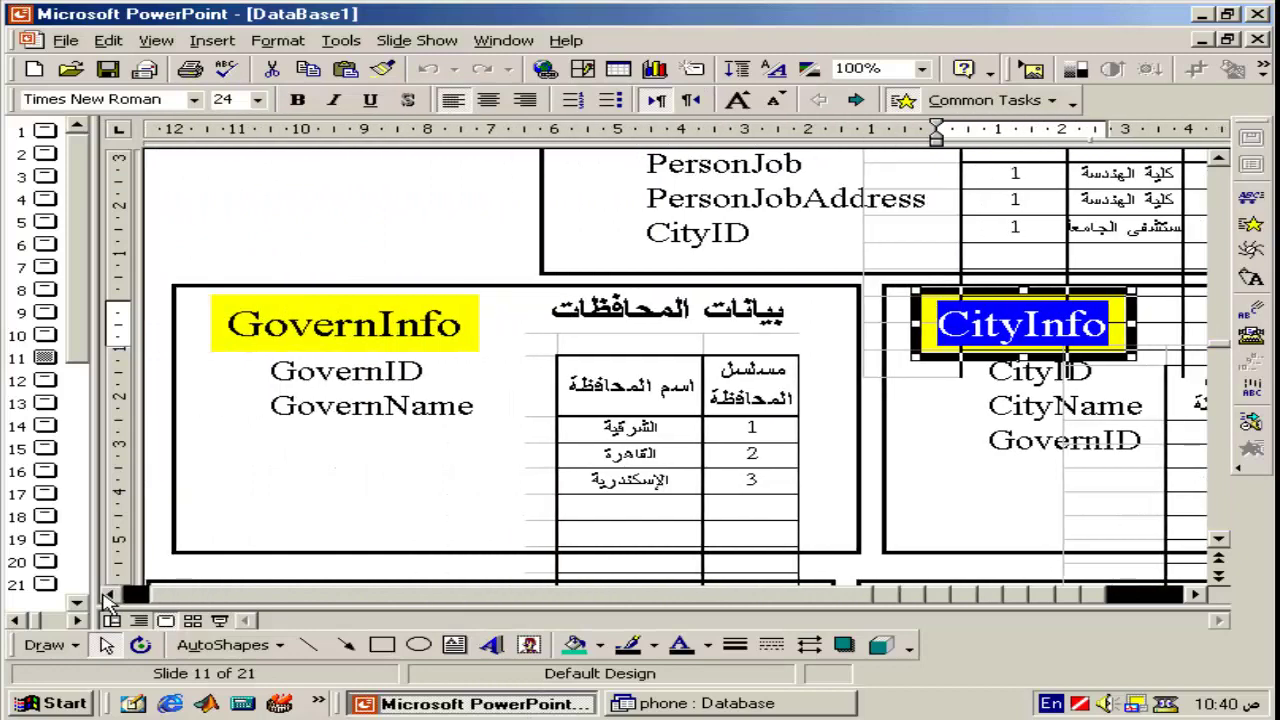
left_click(659, 705)
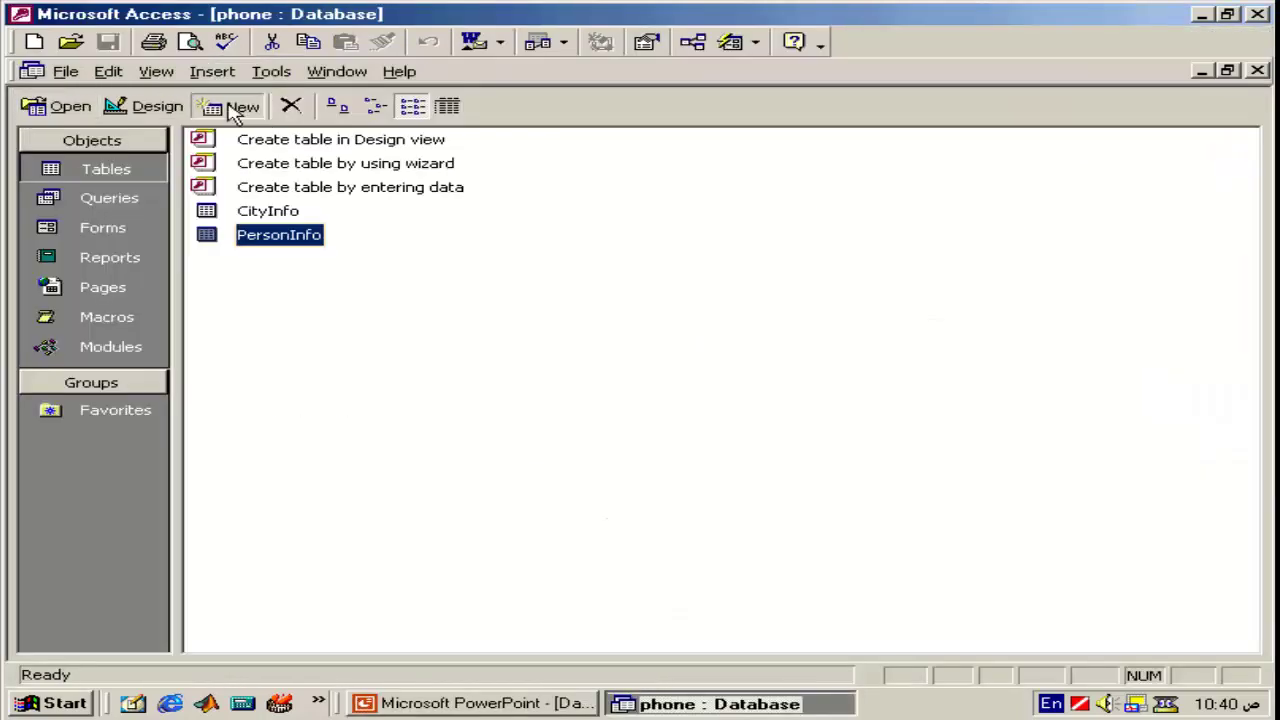
left_click(233, 106)
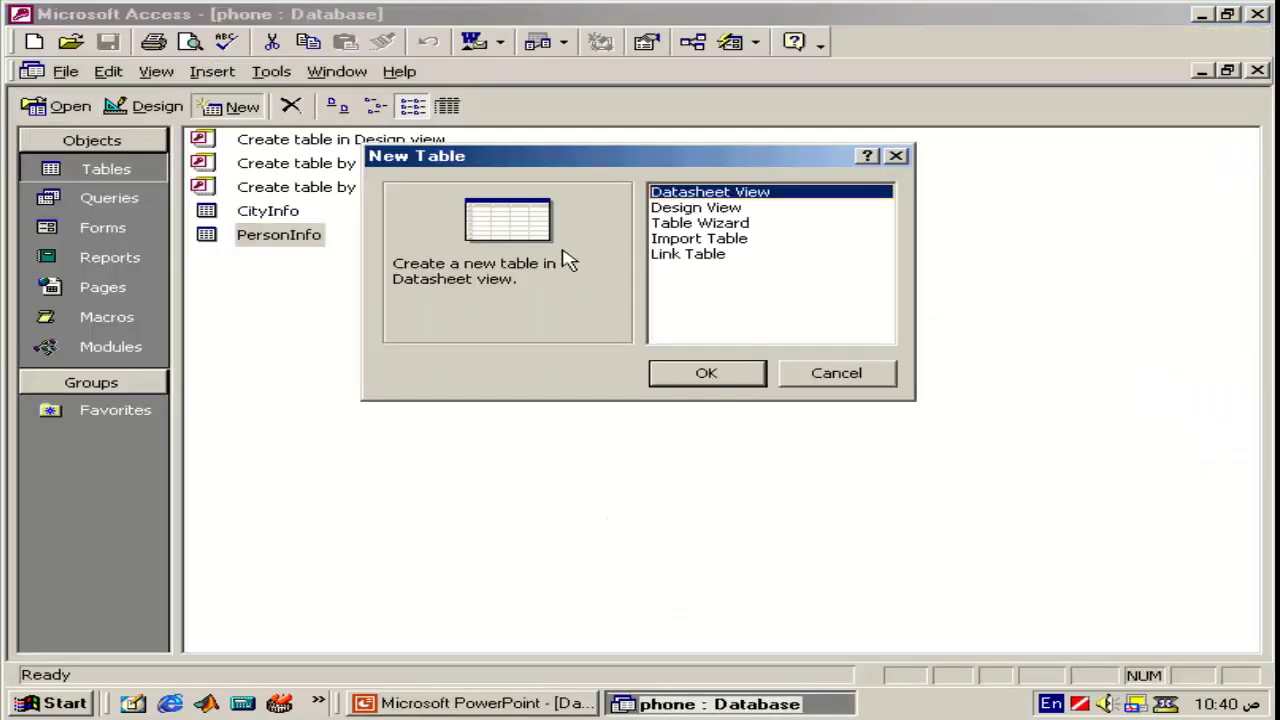
left_click(720, 208)
left_click(720, 372)
left_click(463, 705)
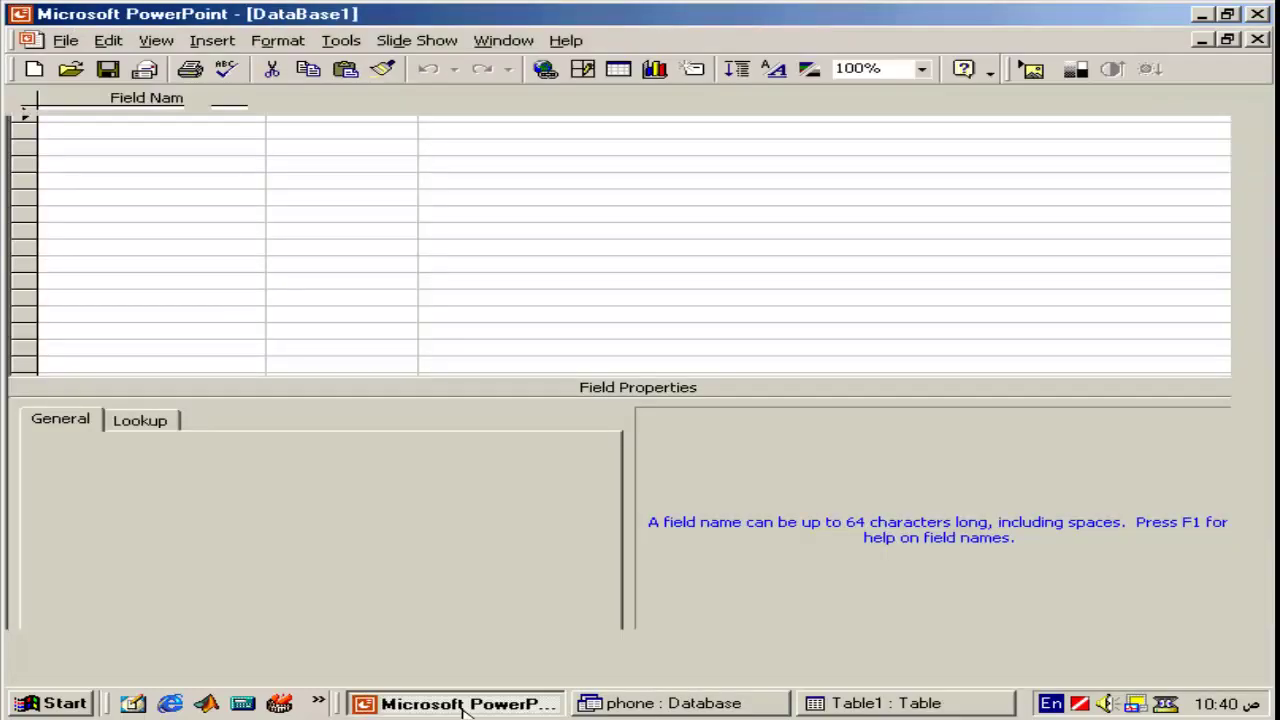
Step: Add GovernID from the slide as the first field with the AutoNumber data type
left_click_drag(426, 370, 272, 370)
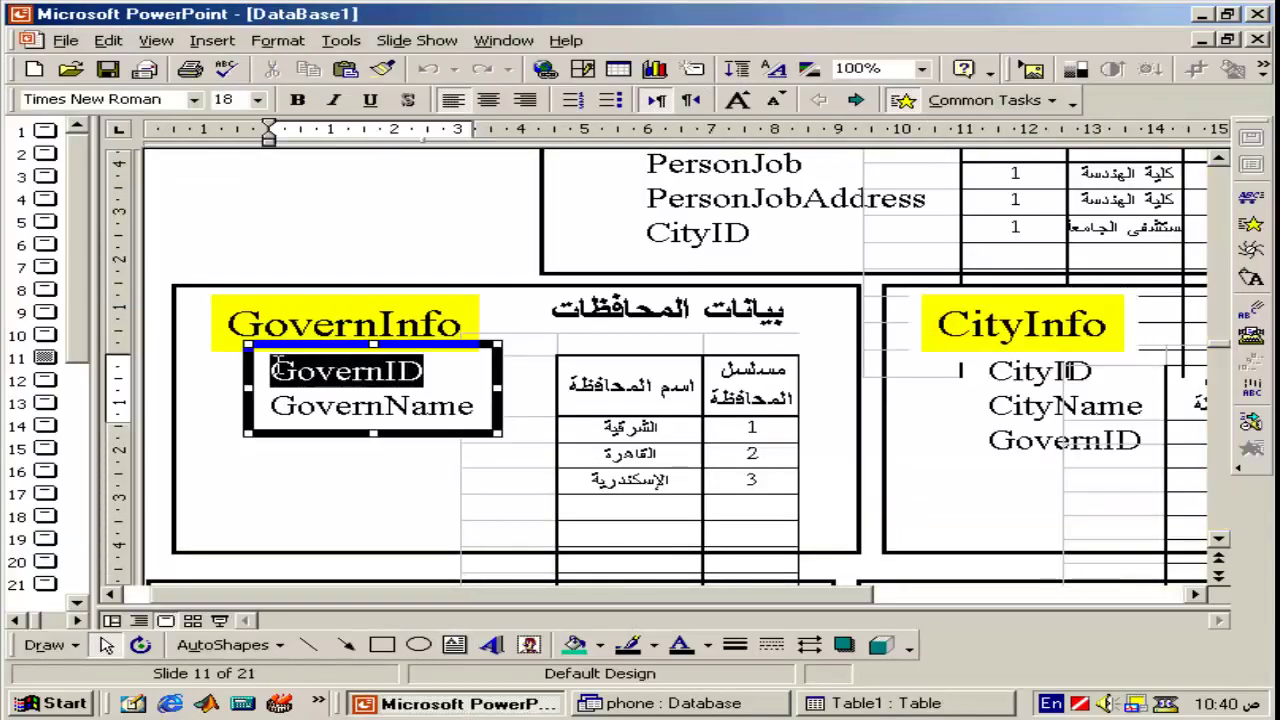
key("ctrl+c")
key("alt+Tab")
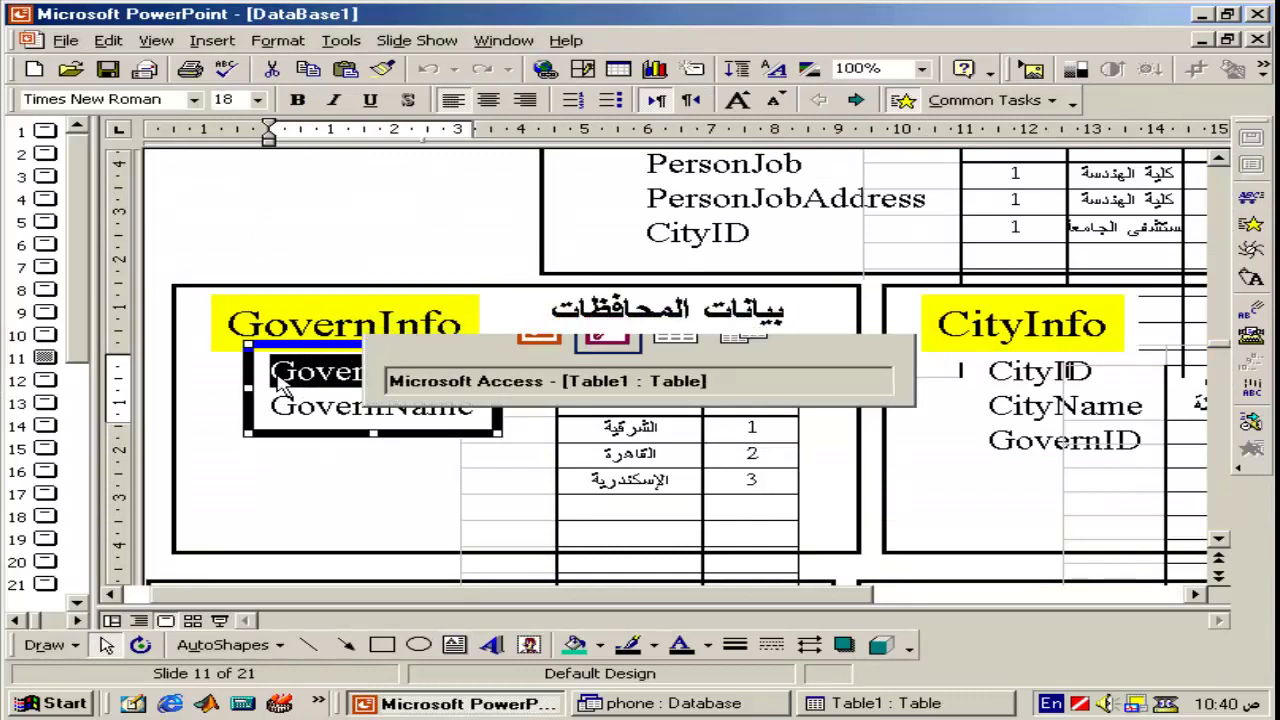
key("ctrl+v")
key("Tab")
type("a")
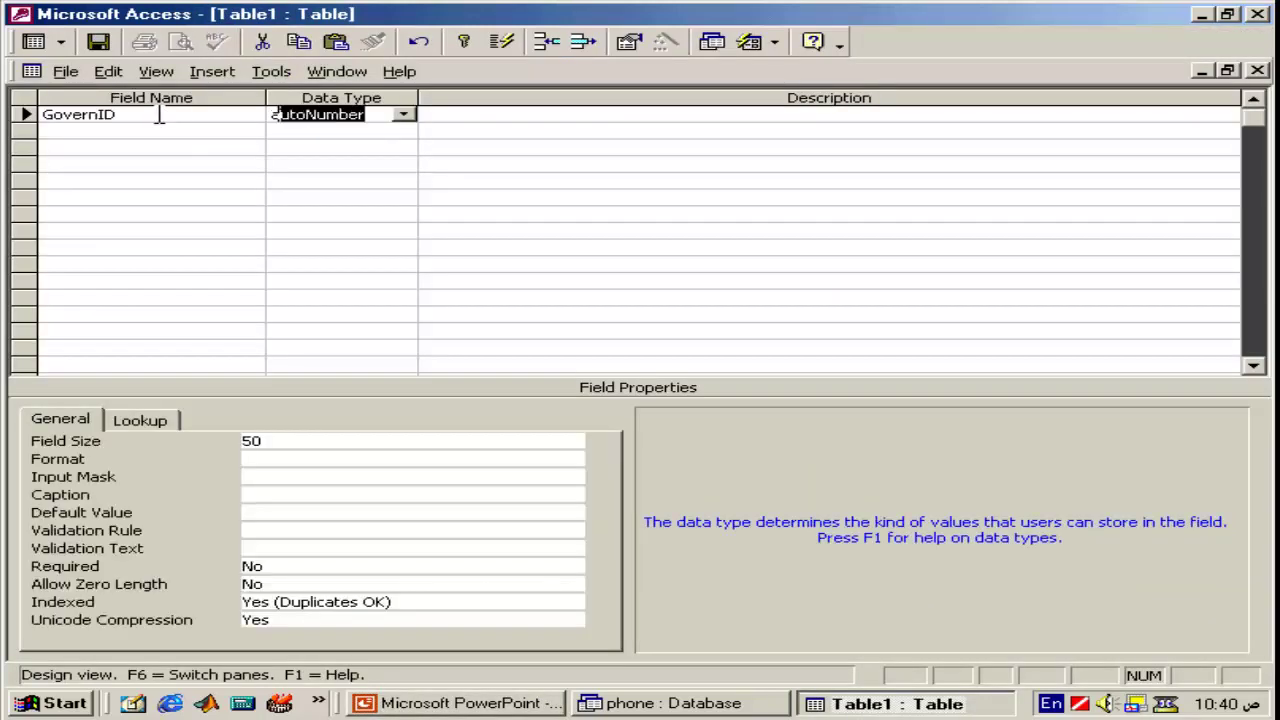
key("Down")
Step: Add GovernName as the second field, keeping the Text data type
key("alt+Tab")
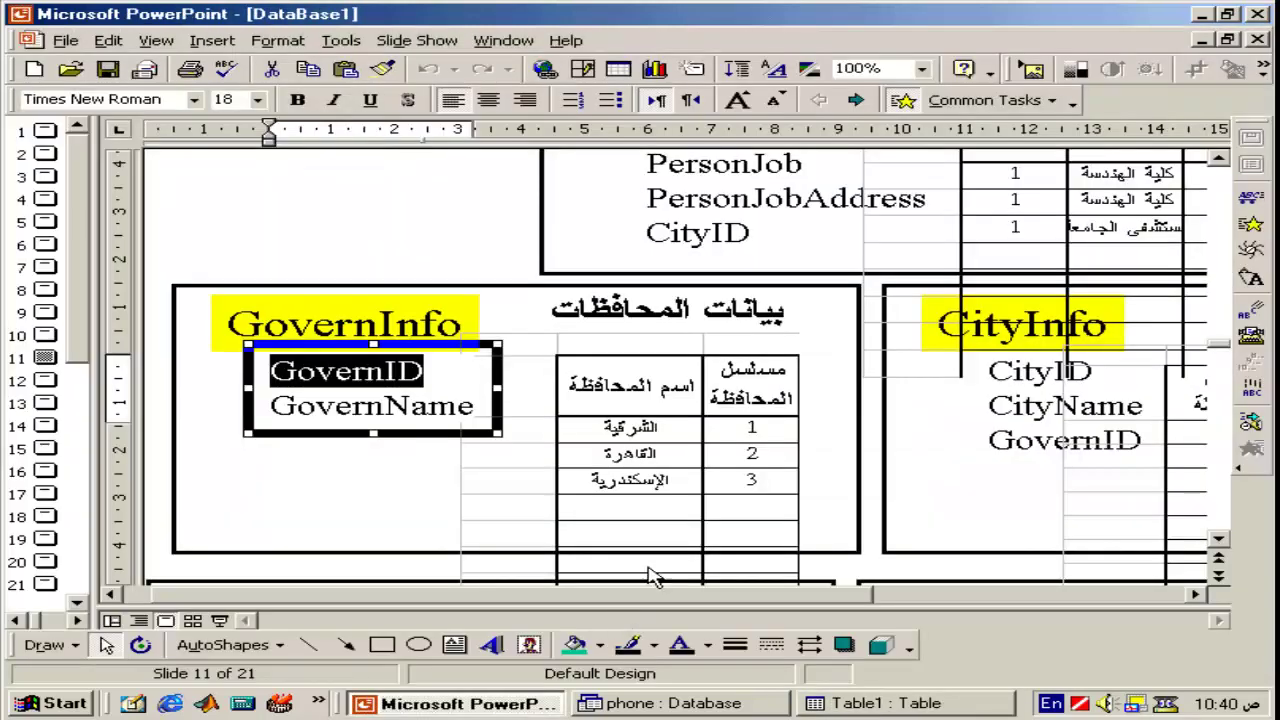
left_click_drag(475, 405, 248, 420)
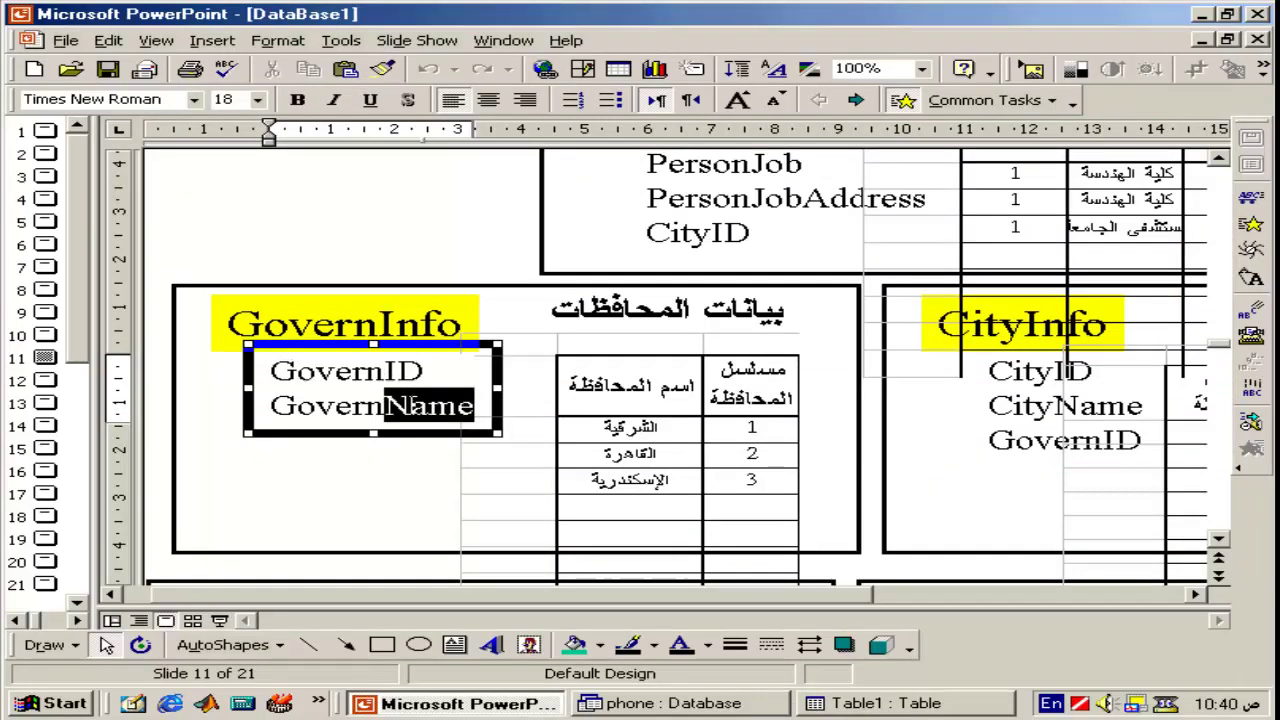
key("alt+Tab")
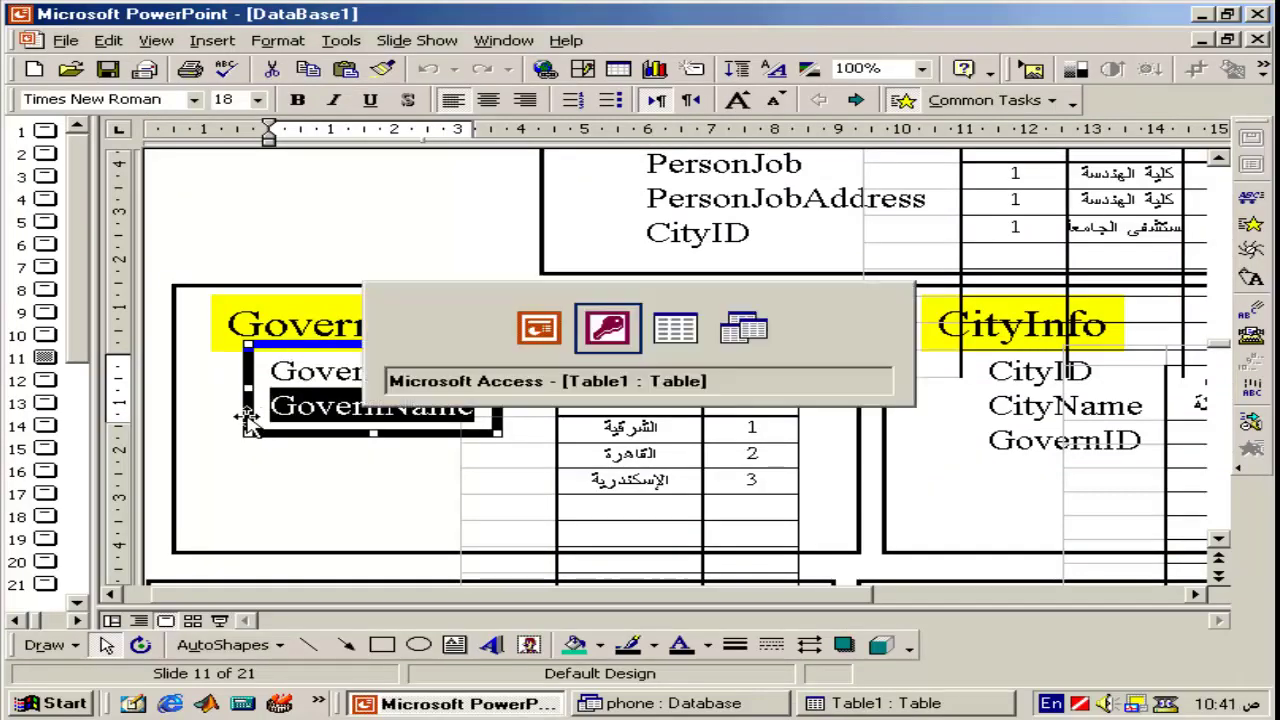
key("ctrl+v")
key("Tab")
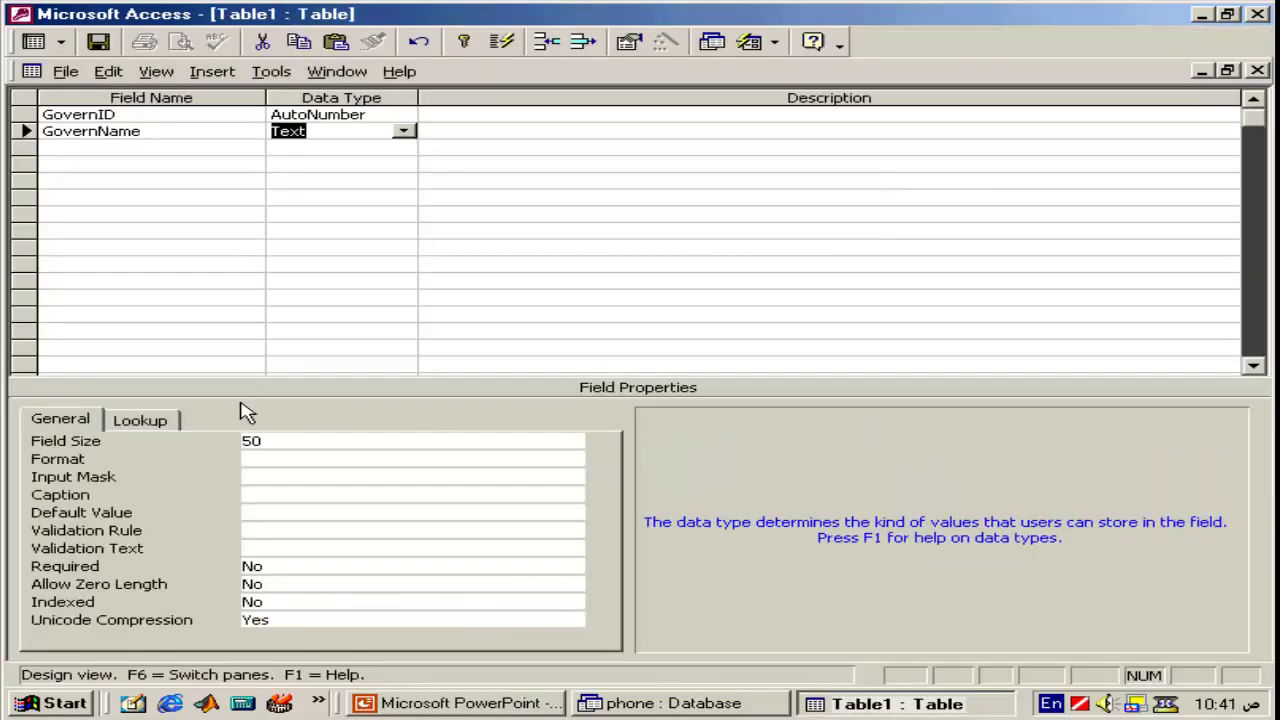
key("Tab")
key("Tab")
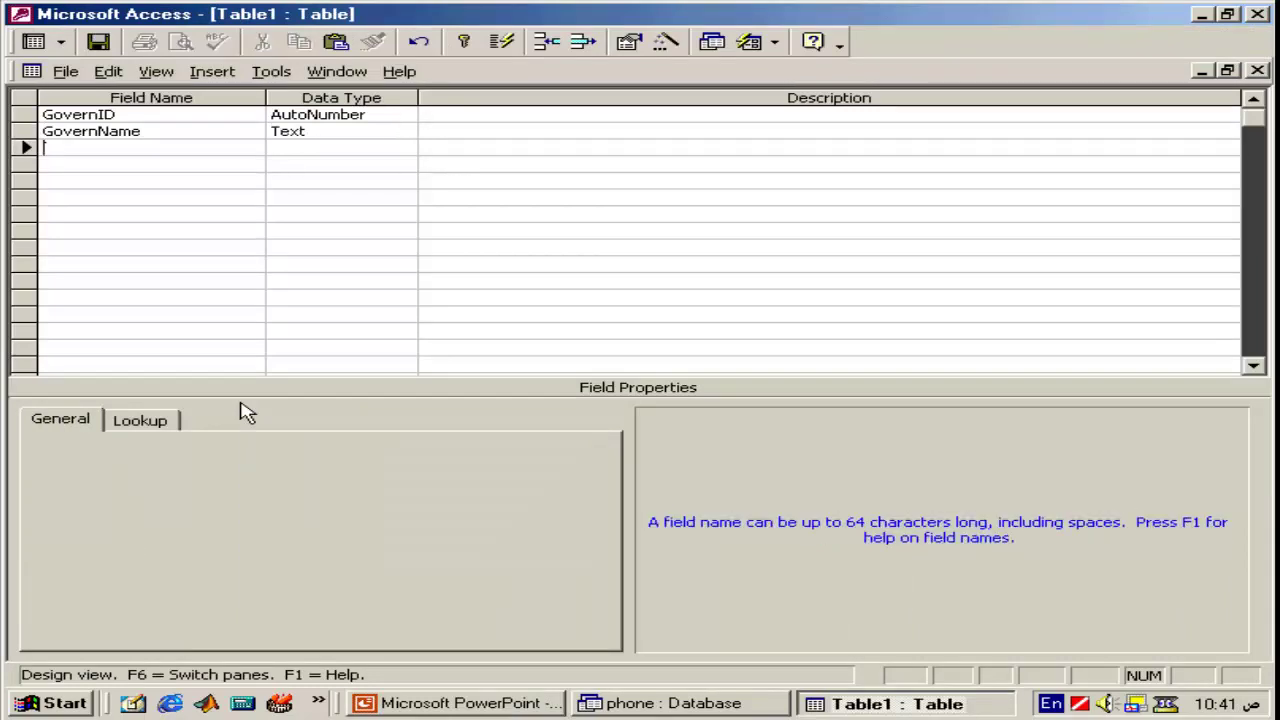
Step: Make GovernID the primary key and save the table
left_click(123, 114)
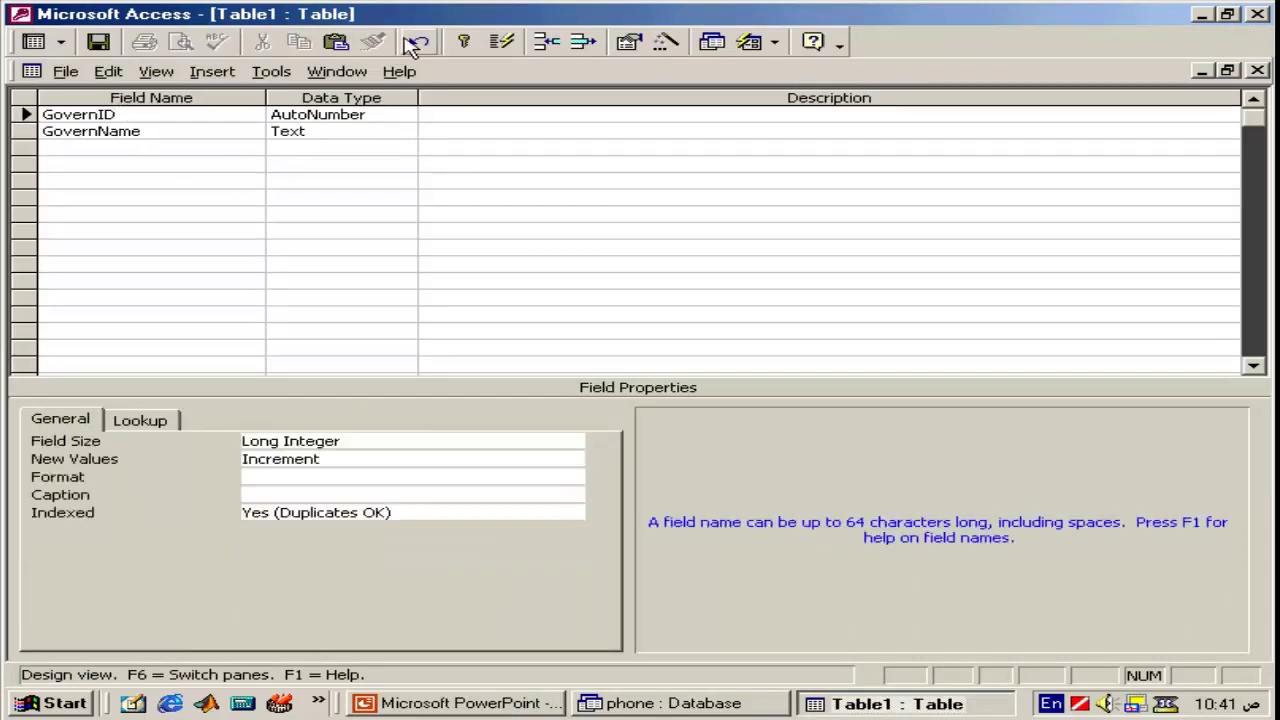
left_click(463, 41)
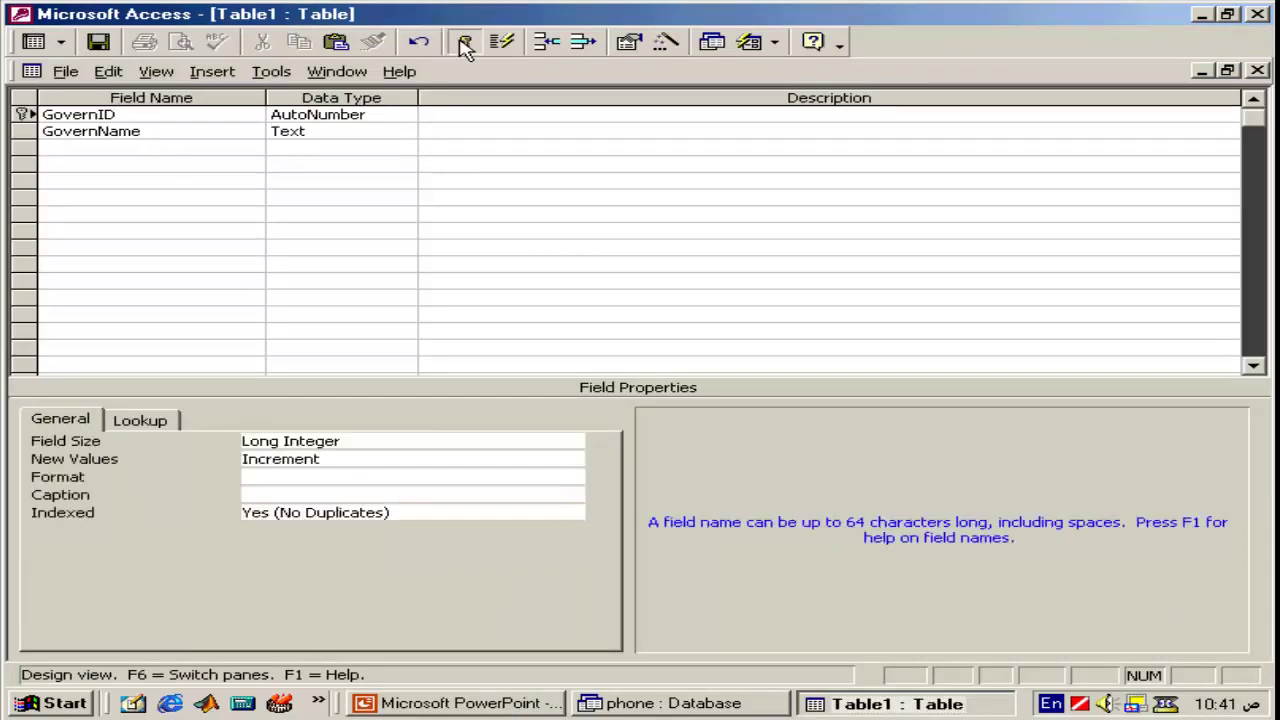
left_click(100, 43)
key("alt+Tab")
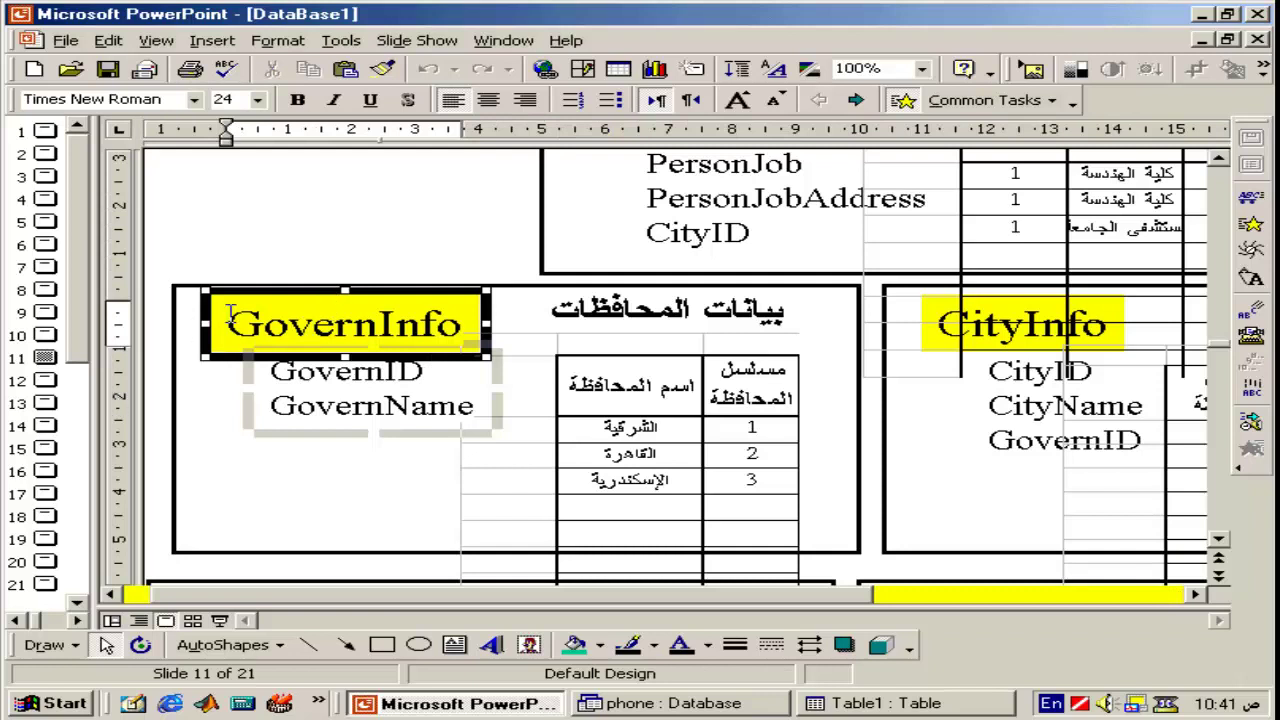
Step: Name the table GovernInfo, copied from the slide, and close its design view
mouse_move(230, 318)
left_mouse_down()
mouse_move(440, 322)
mouse_move(463, 408)
left_mouse_up()
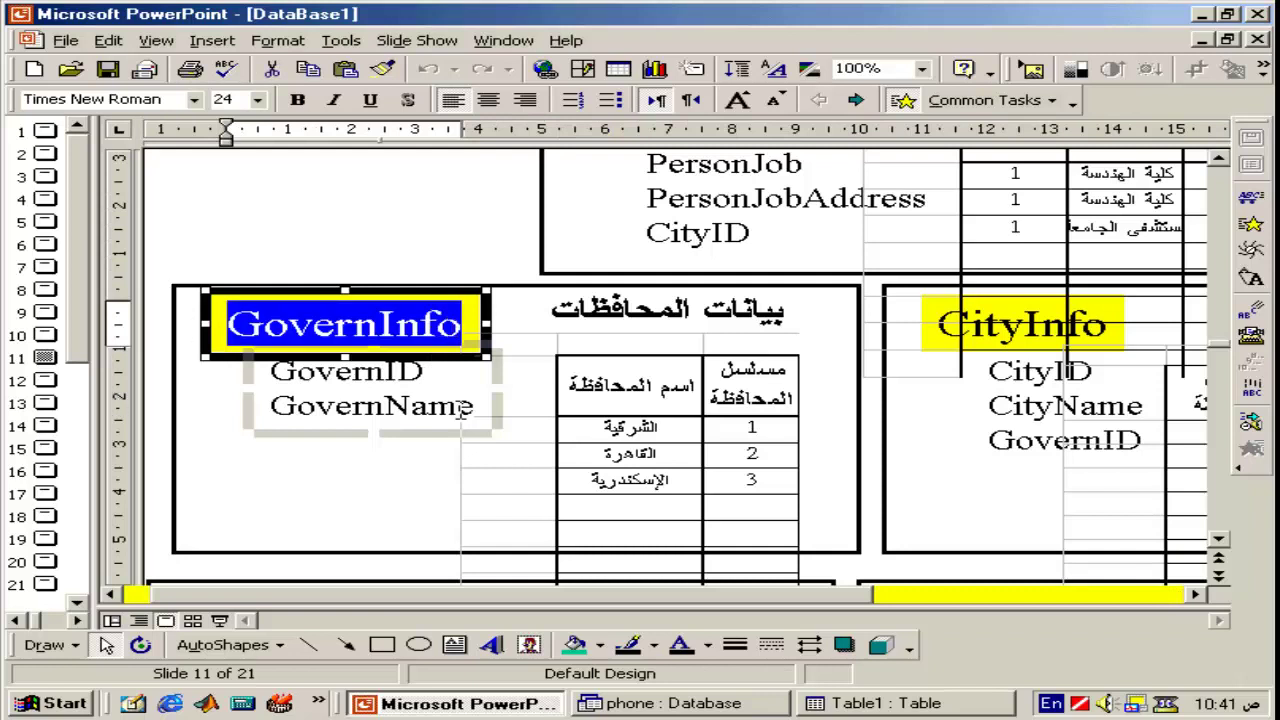
key("ctrl+c")
key("alt+Tab")
key("ctrl+v")
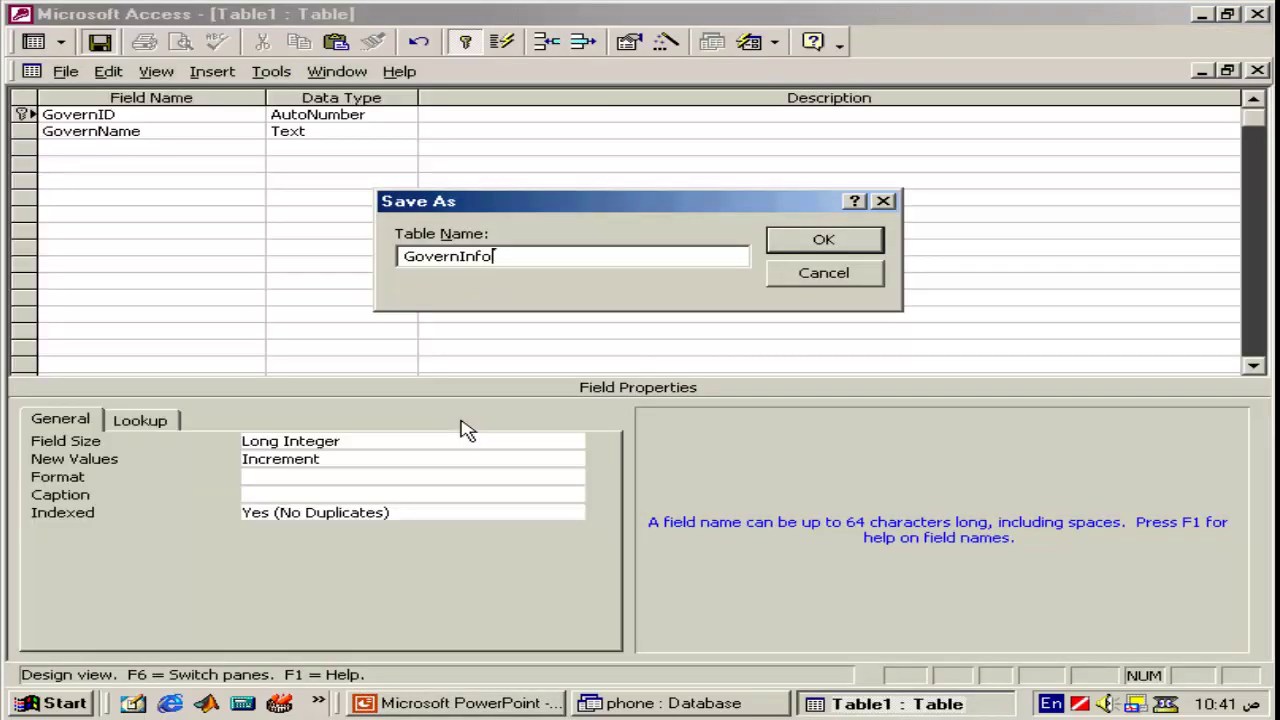
key("Return")
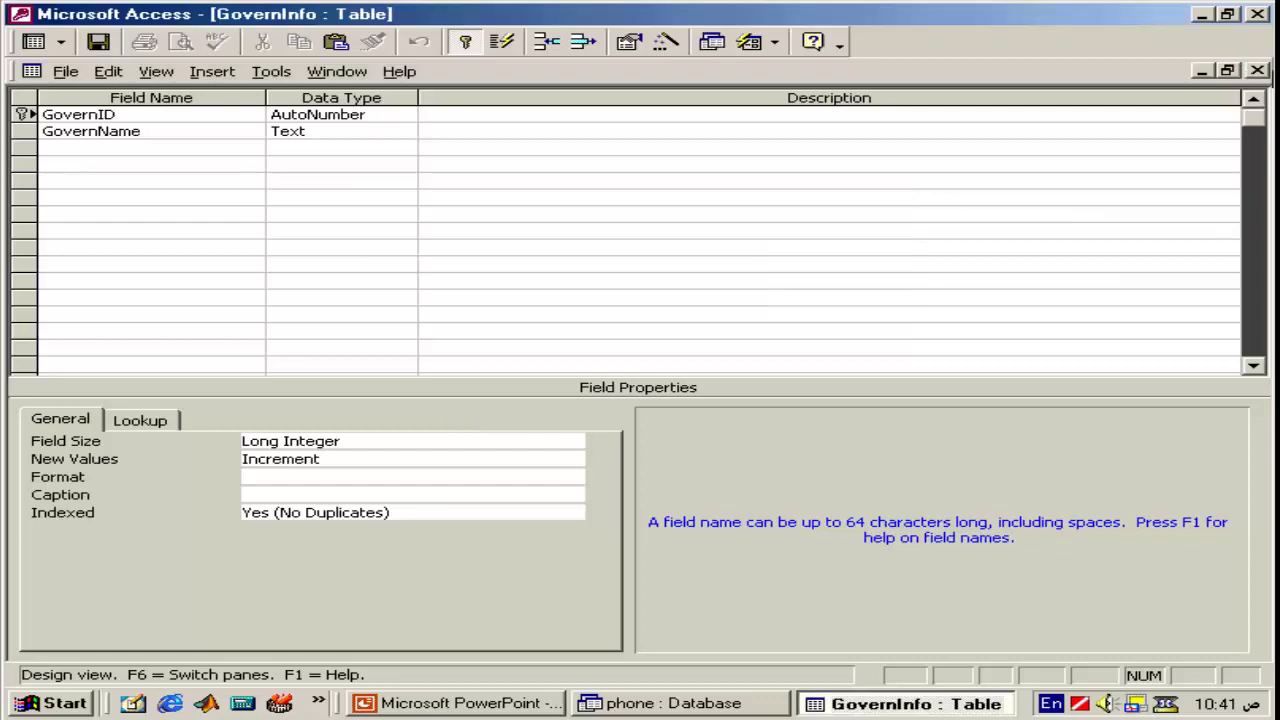
left_click(1258, 70)
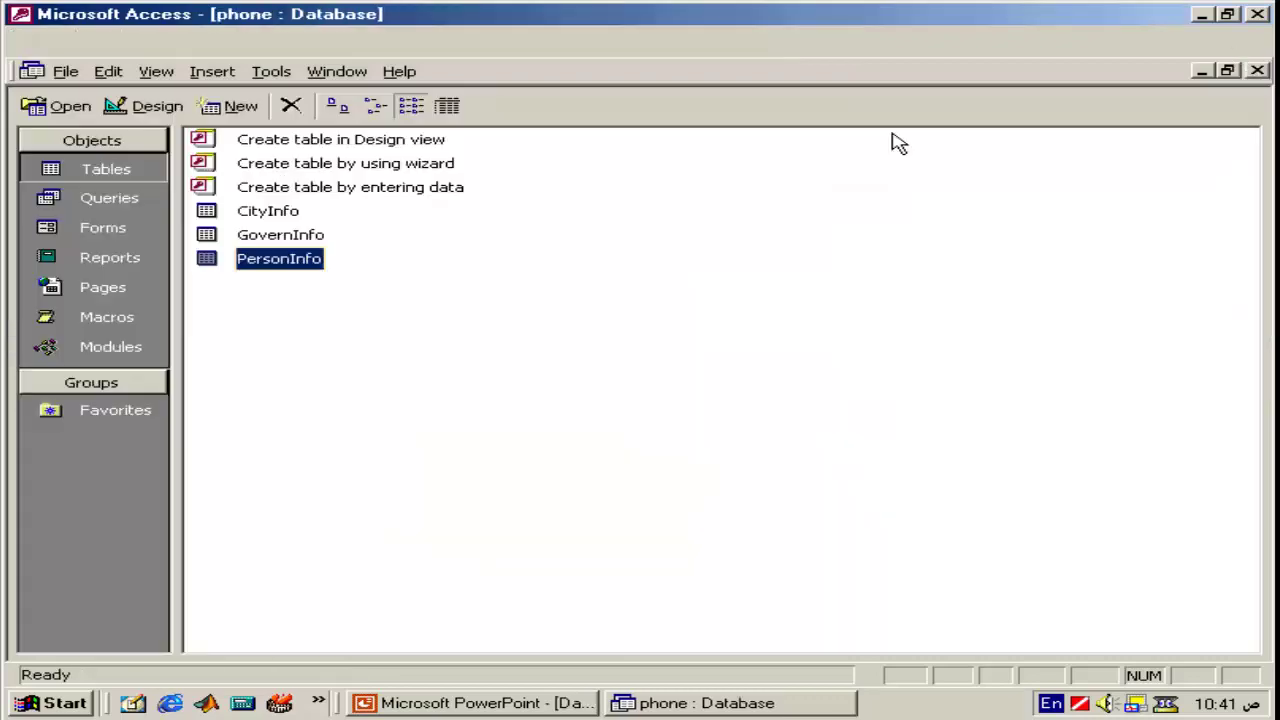
left_click(527, 705)
Step: Scroll the slide down to the PhoneInfo field list
left_click(1220, 545)
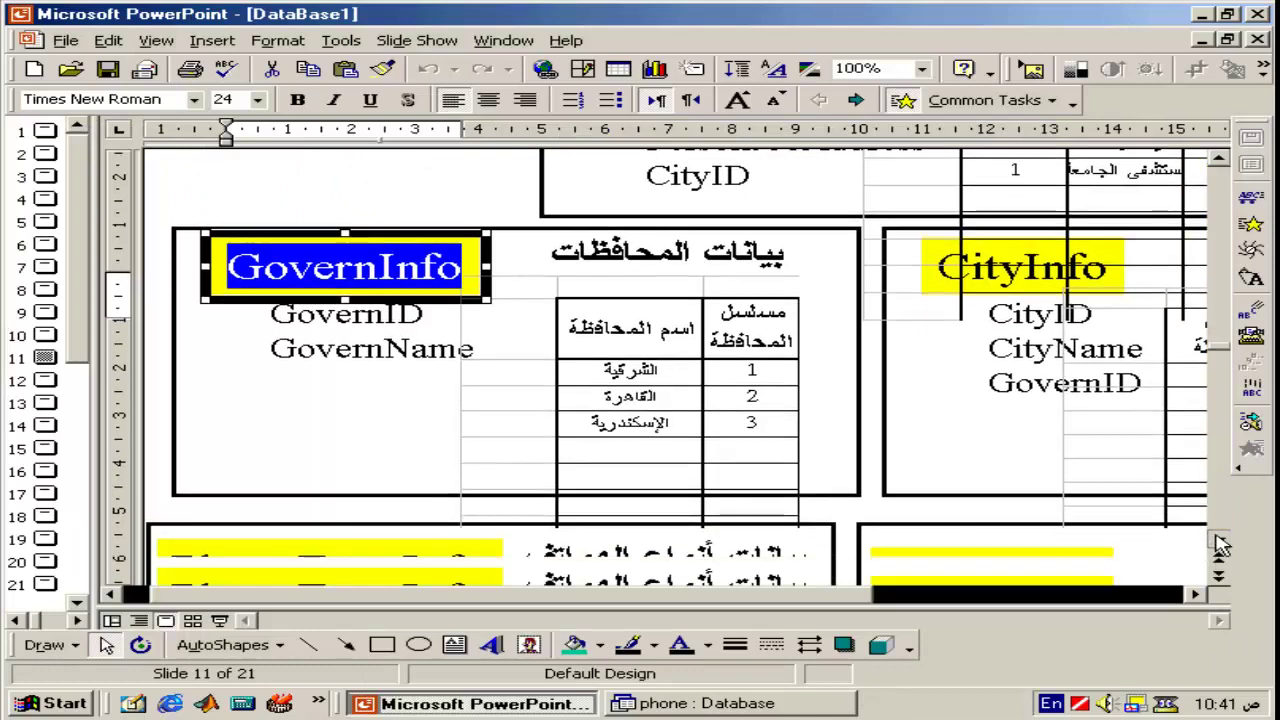
left_click(1219, 547)
left_click(1219, 547)
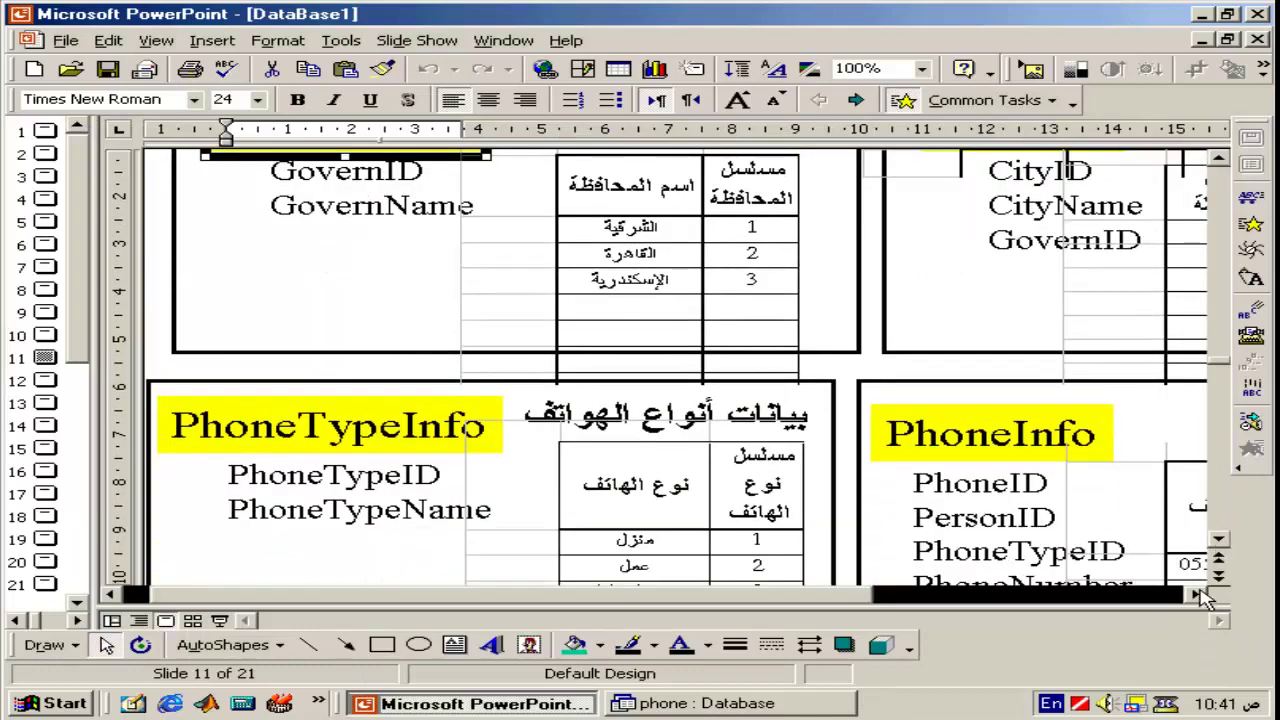
left_click(1197, 595)
left_click(1197, 595)
left_click(1197, 595)
left_click(1197, 595)
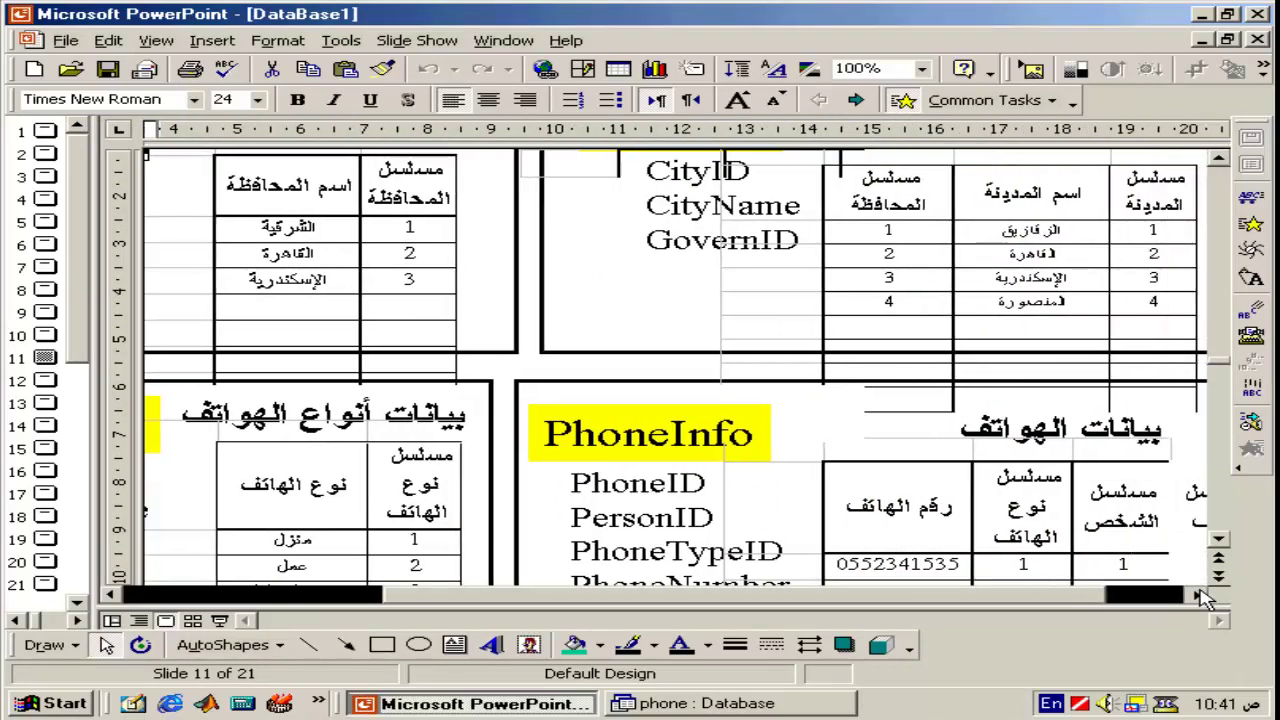
left_click(1203, 597)
left_click(1220, 545)
left_click(1220, 545)
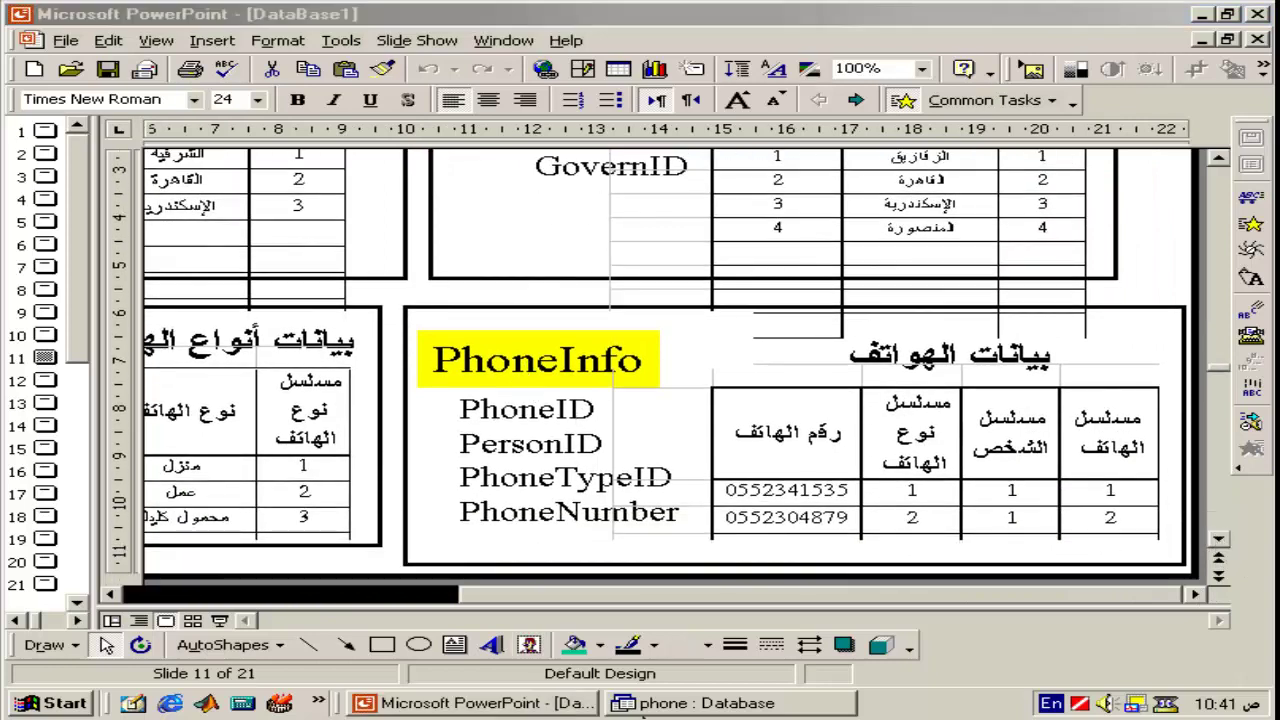
Step: Create another new table in Design View in the phone database
left_click(725, 705)
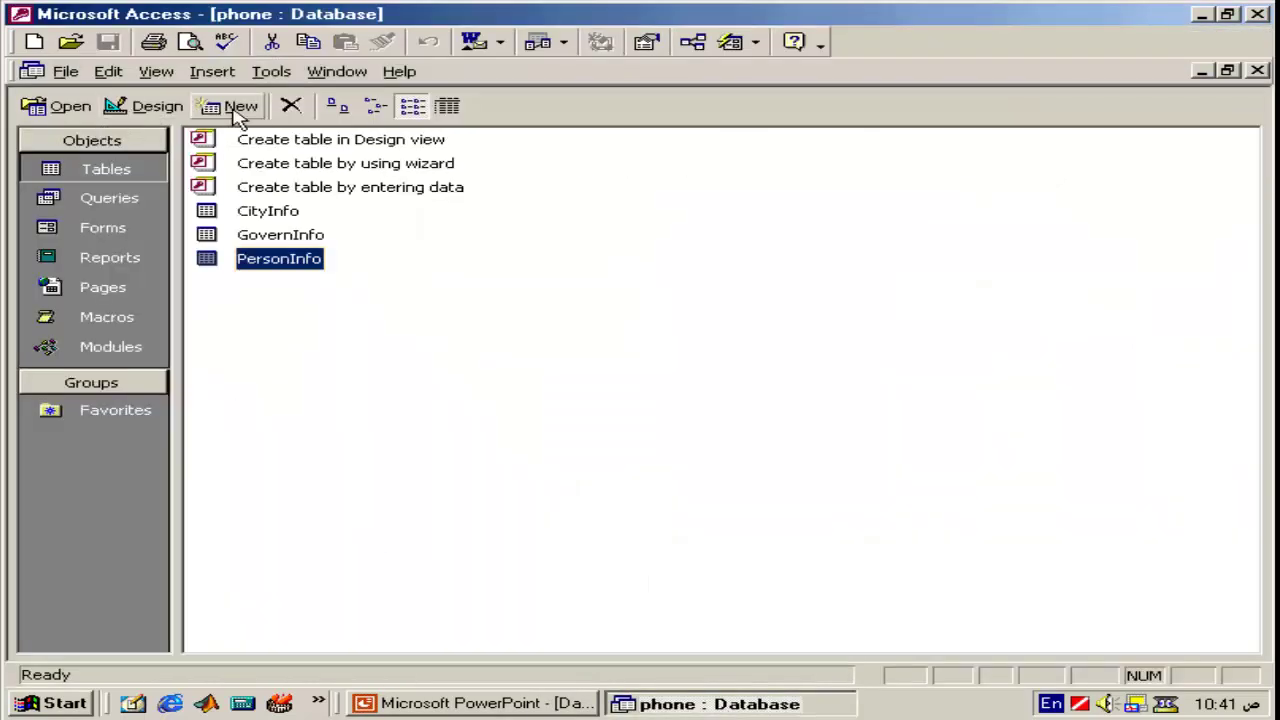
left_click(238, 106)
left_click(676, 208)
left_click(692, 374)
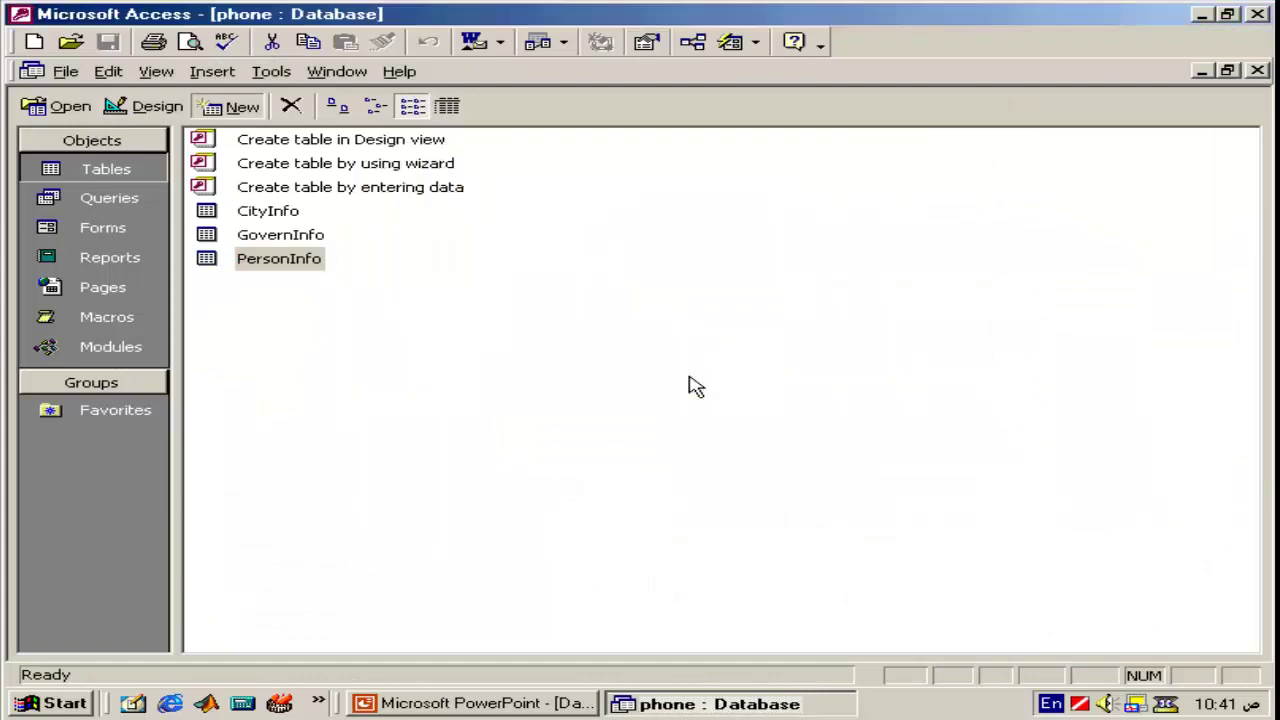
left_click(555, 704)
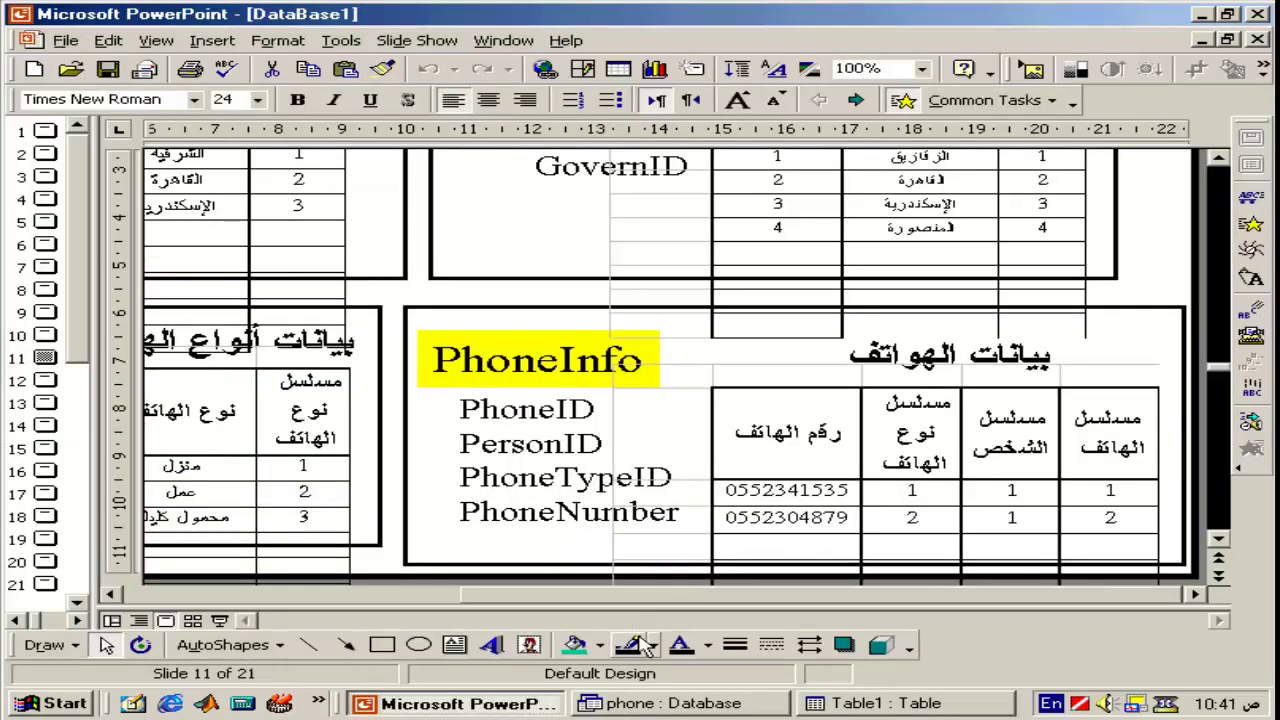
Step: Add PhoneID from the slide as the first field with the AutoNumber data type
left_click(600, 410)
left_click_drag(600, 410, 440, 415)
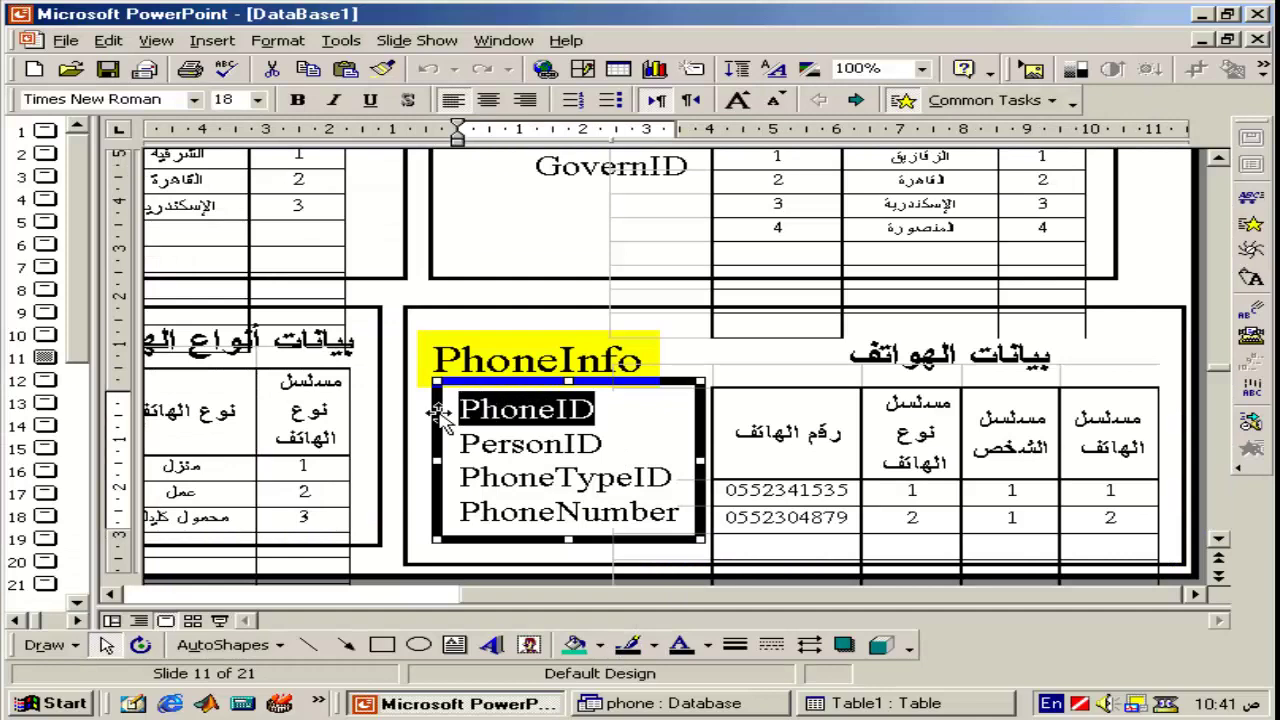
key("ctrl+c")
key("alt+Tab")
key("ctrl+v")
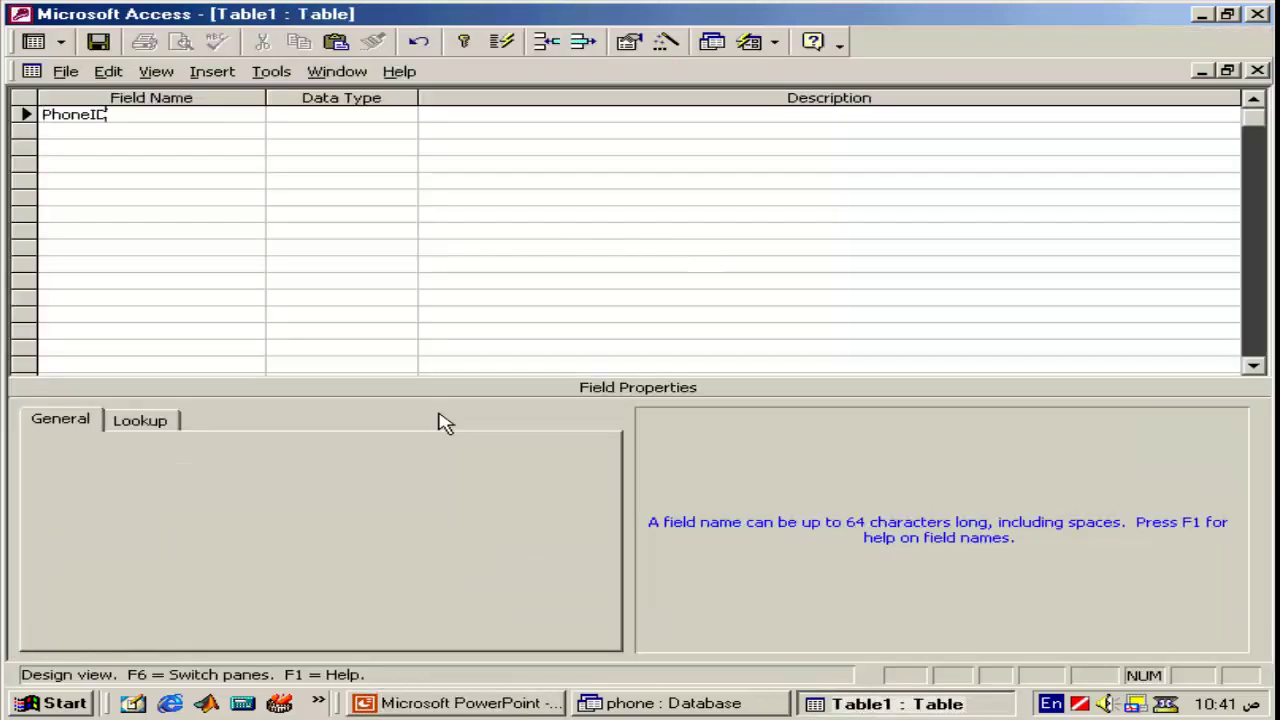
key("Tab")
type("a")
key("Tab")
key("Tab")
Step: Add PersonID as the second field with the Number data type
key("alt+Tab")
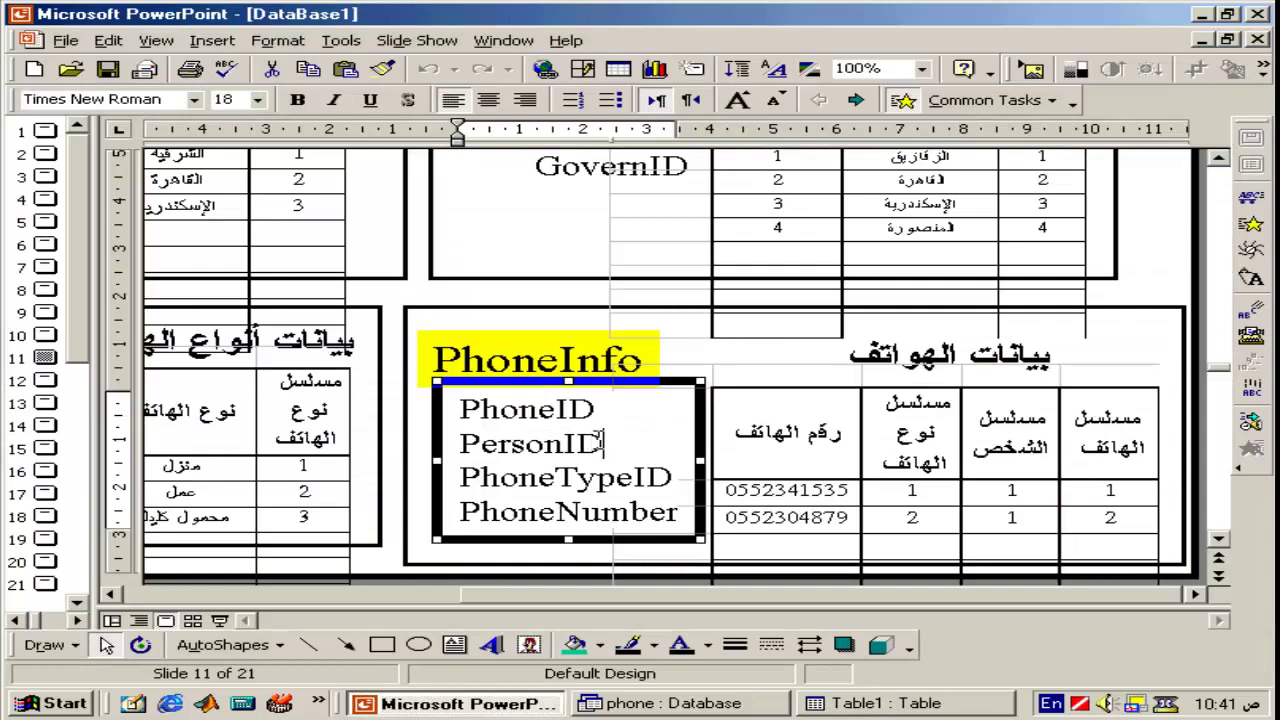
double_click(590, 443)
key("ctrl+c")
key("alt+Tab")
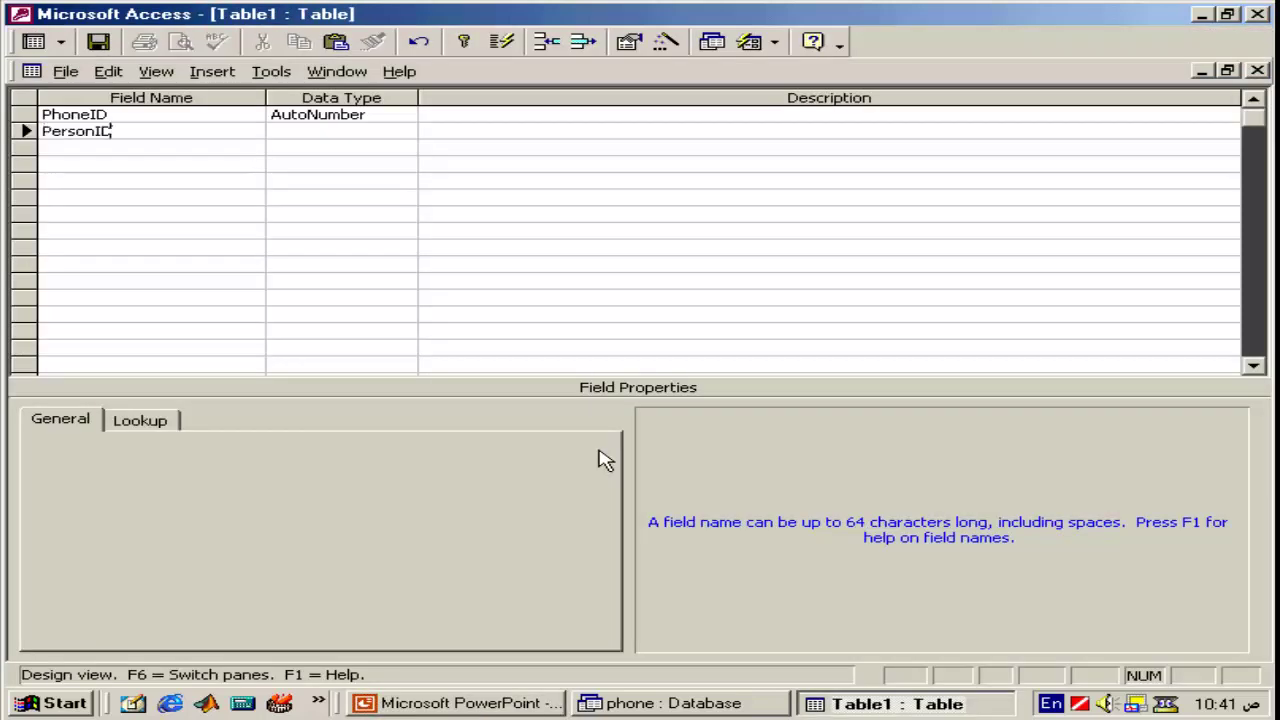
key("Tab")
type("n")
key("Tab")
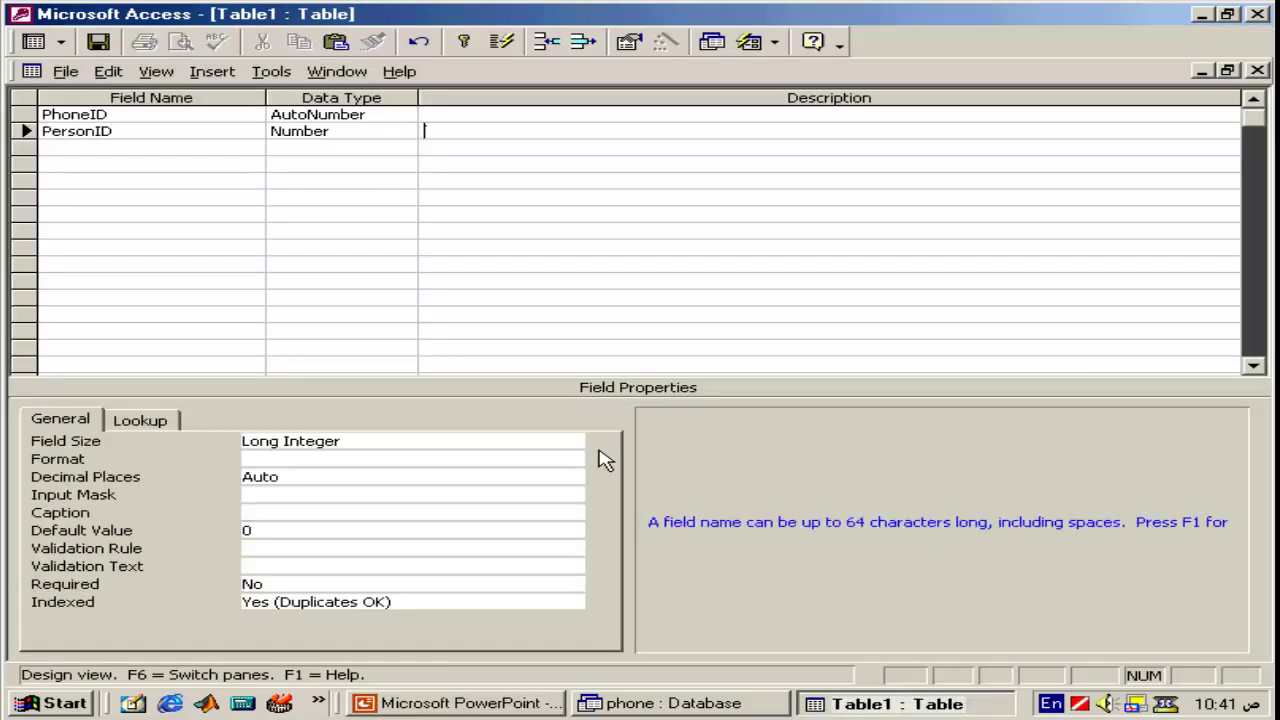
key("Tab")
Step: Add PhoneTypeID as the third field, typed Number
key("alt+Tab")
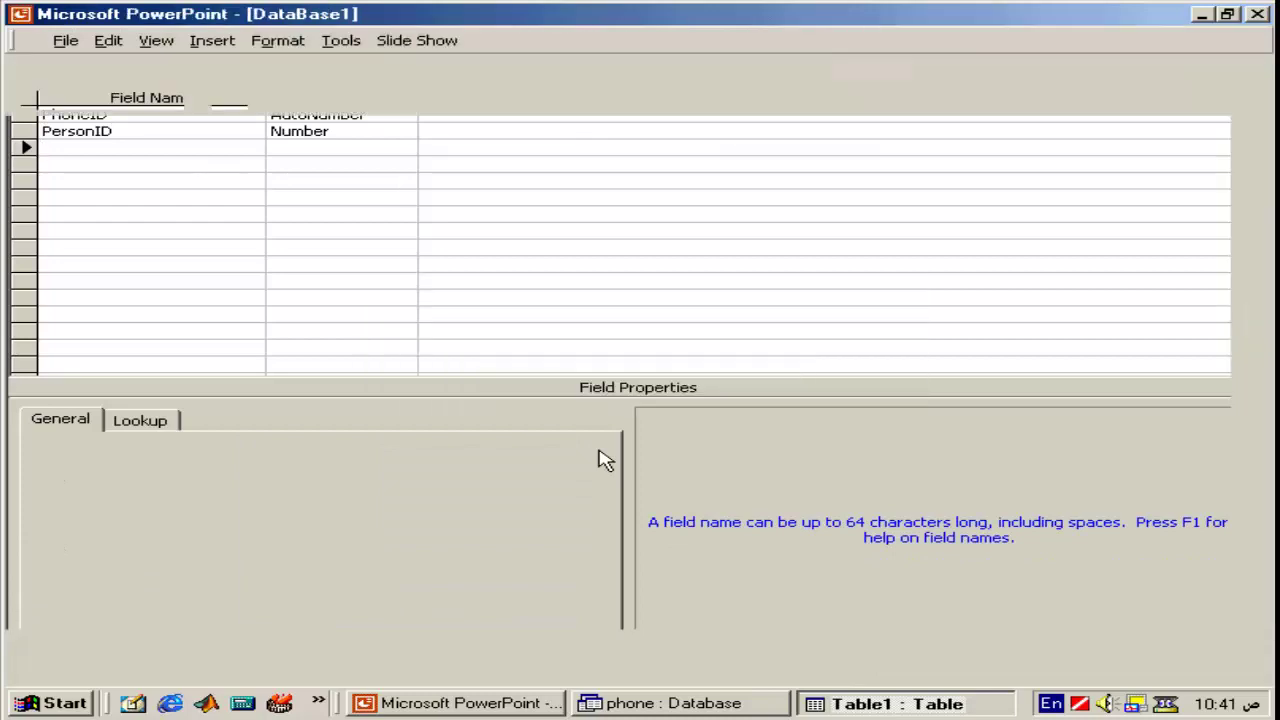
left_click(458, 478)
left_click_drag(458, 478, 676, 478)
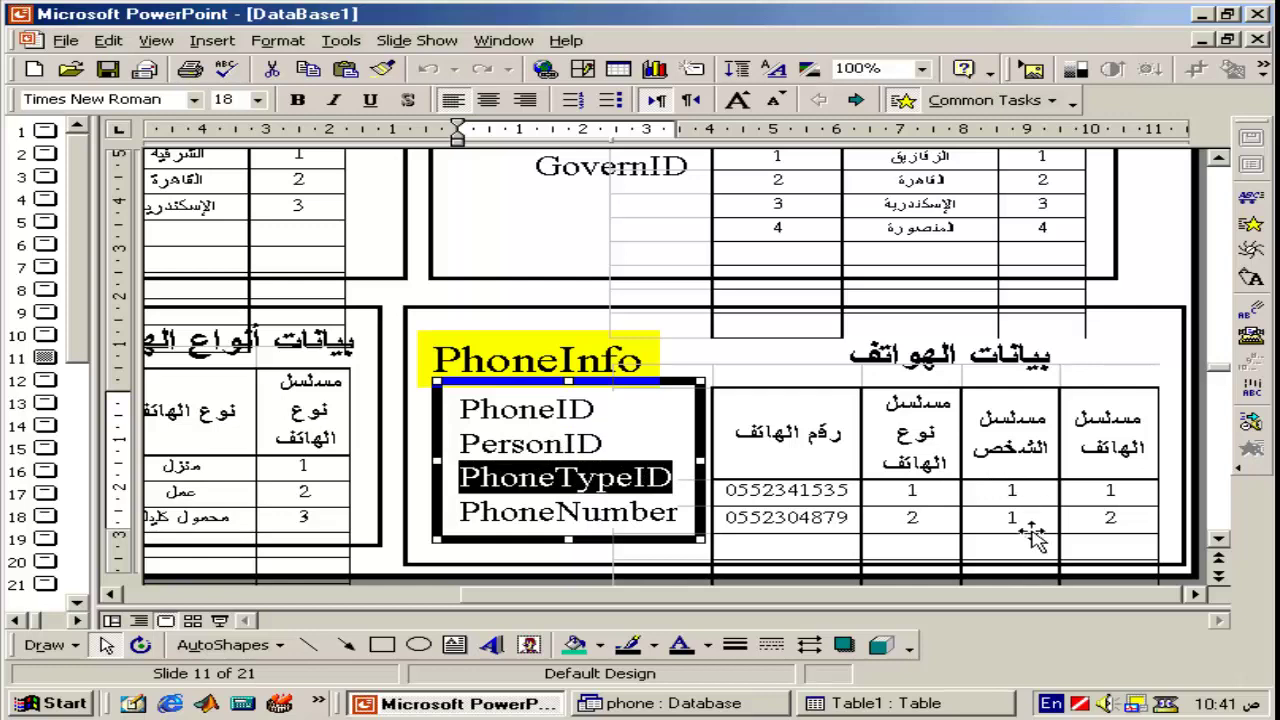
key("alt+Tab")
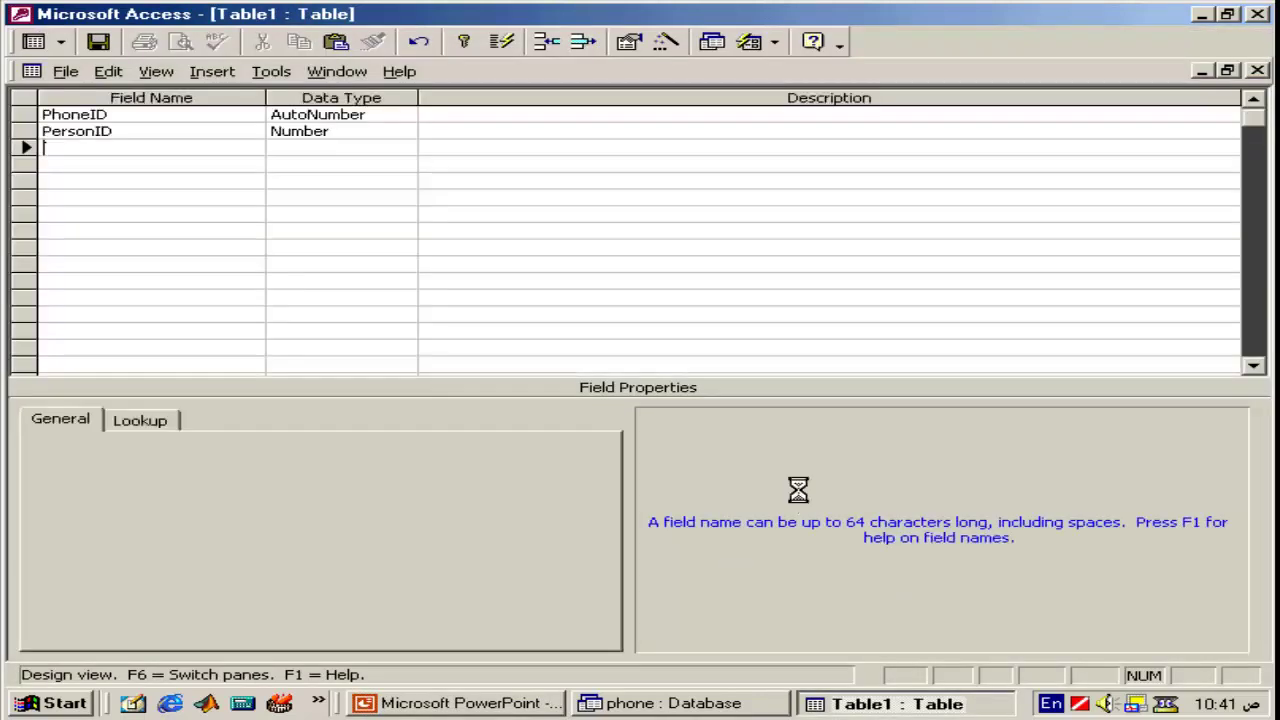
key("ctrl+v")
key("Tab")
type("n")
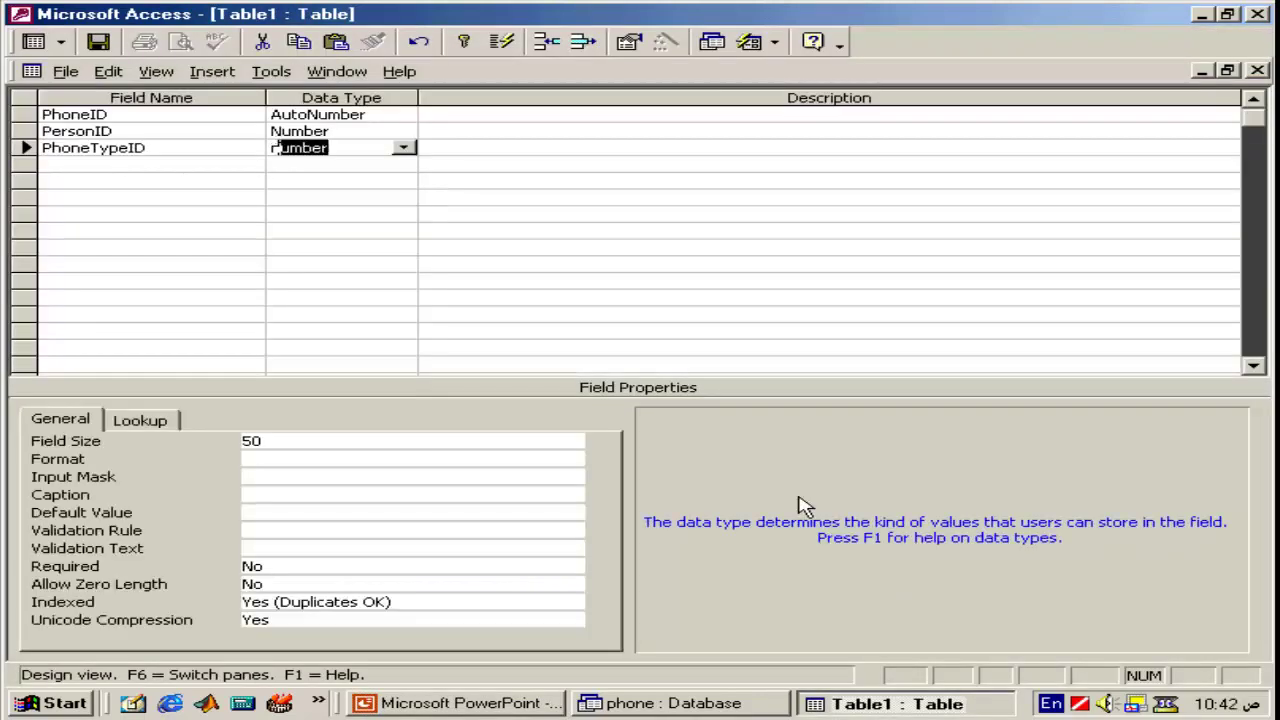
key("Tab")
Step: Add PhoneNumber as the fourth field with the Number data type
key("alt+Tab")
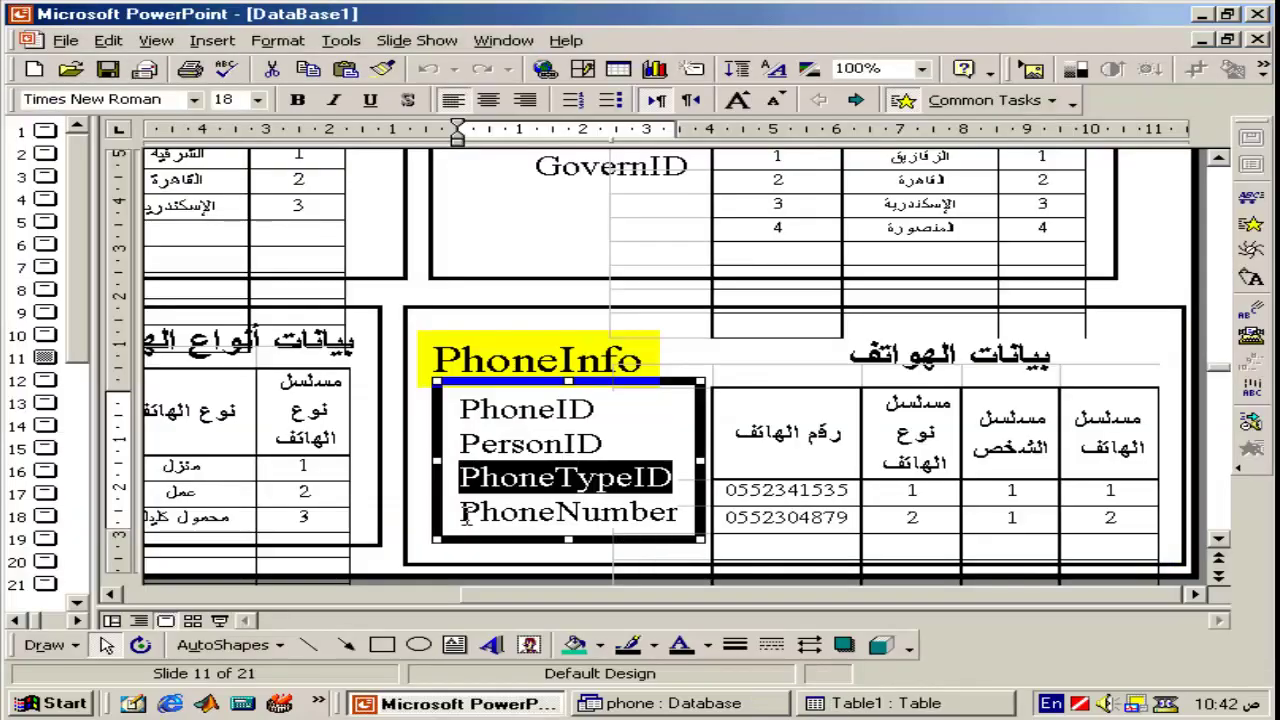
left_click_drag(461, 512, 672, 510)
key("ctrl+c")
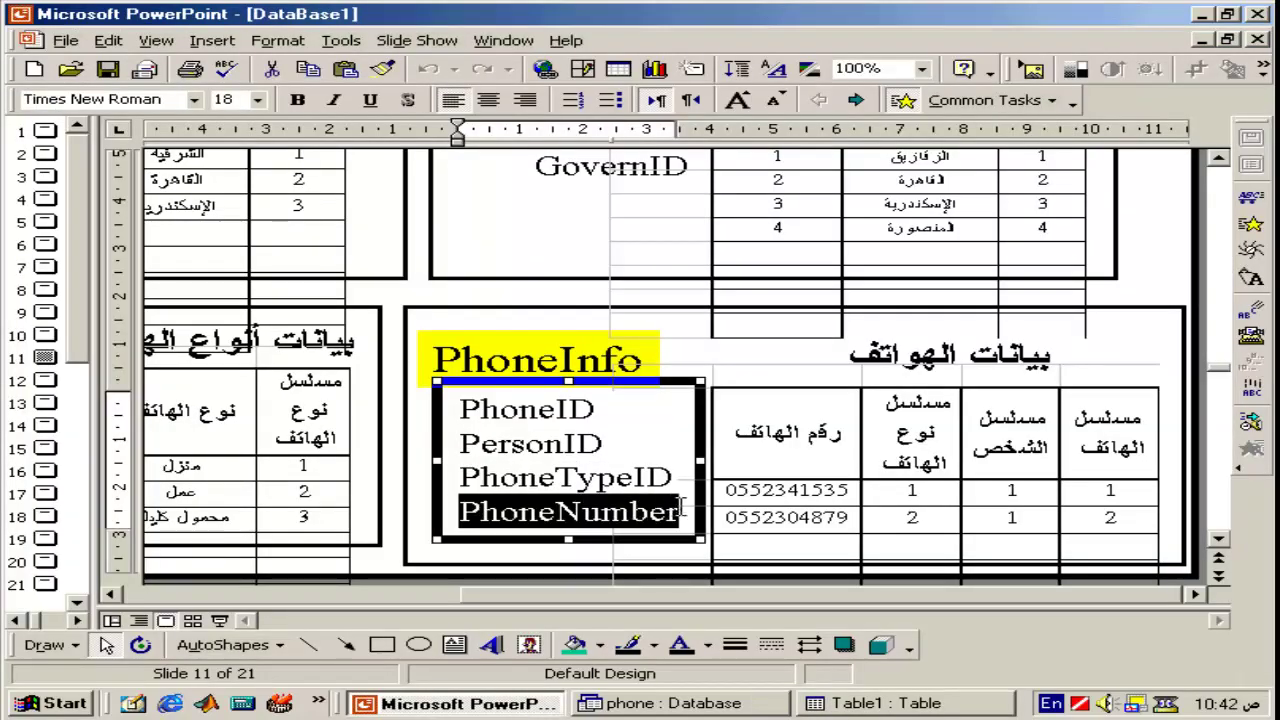
key("alt+Tab")
key("ctrl+v")
key("Tab")
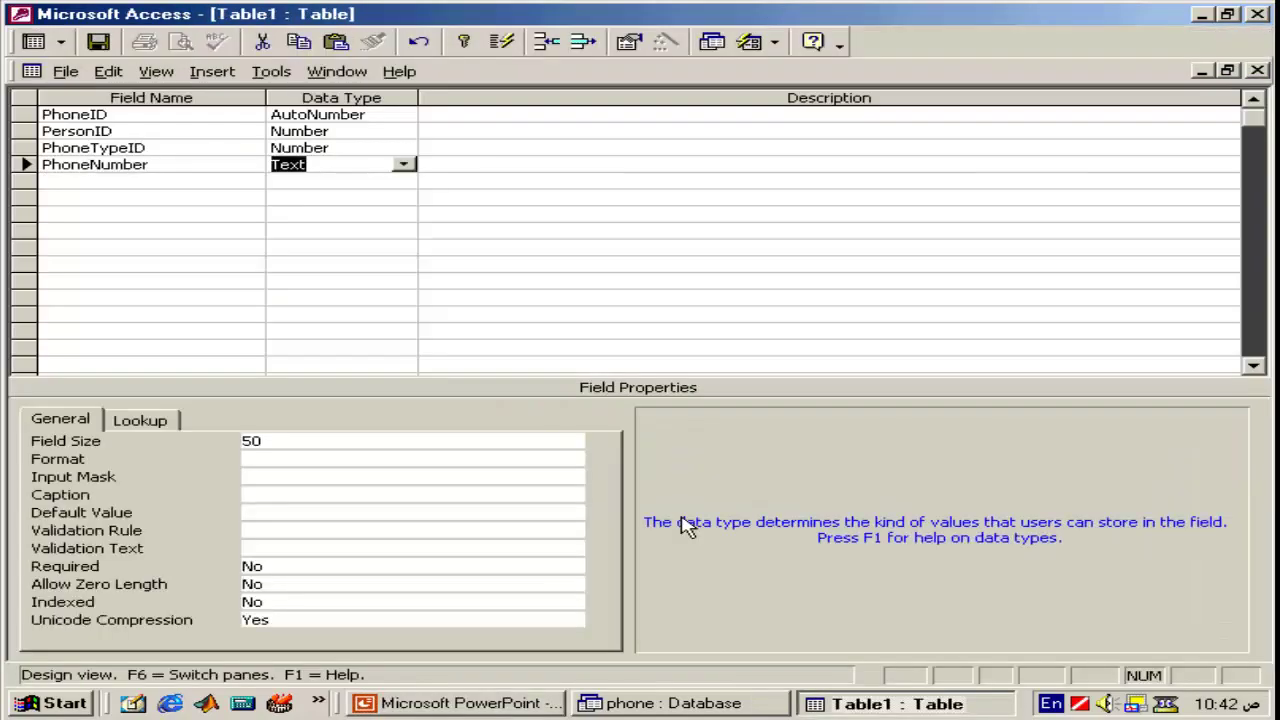
type("n")
key("Tab")
key("Tab")
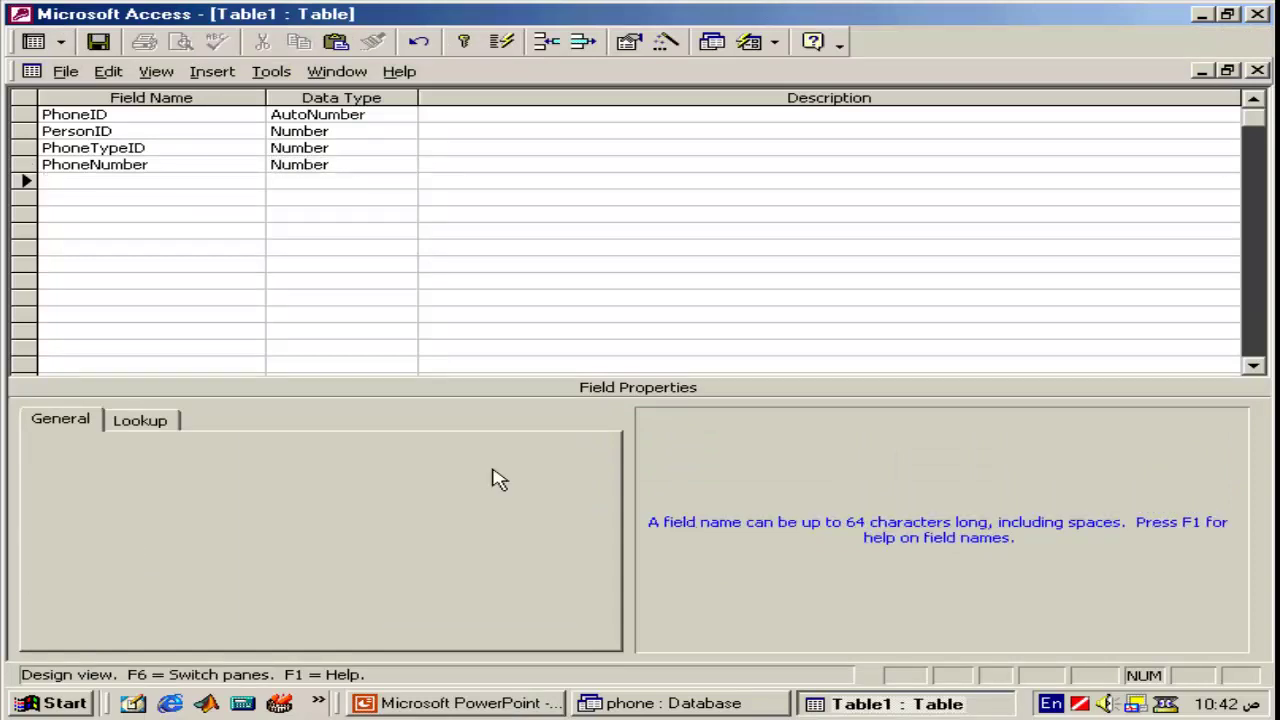
left_click(151, 117)
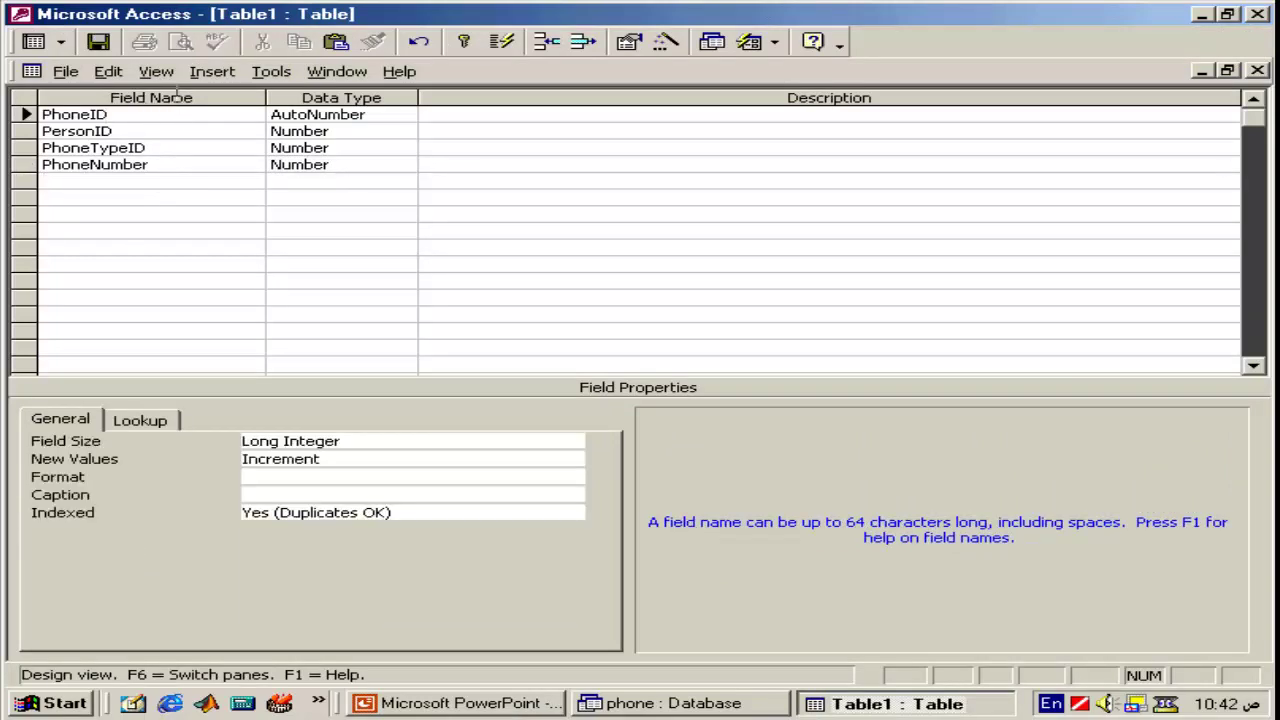
Step: Set PhoneID as primary key, save the table as PhoneInfo, and close it
left_click(464, 41)
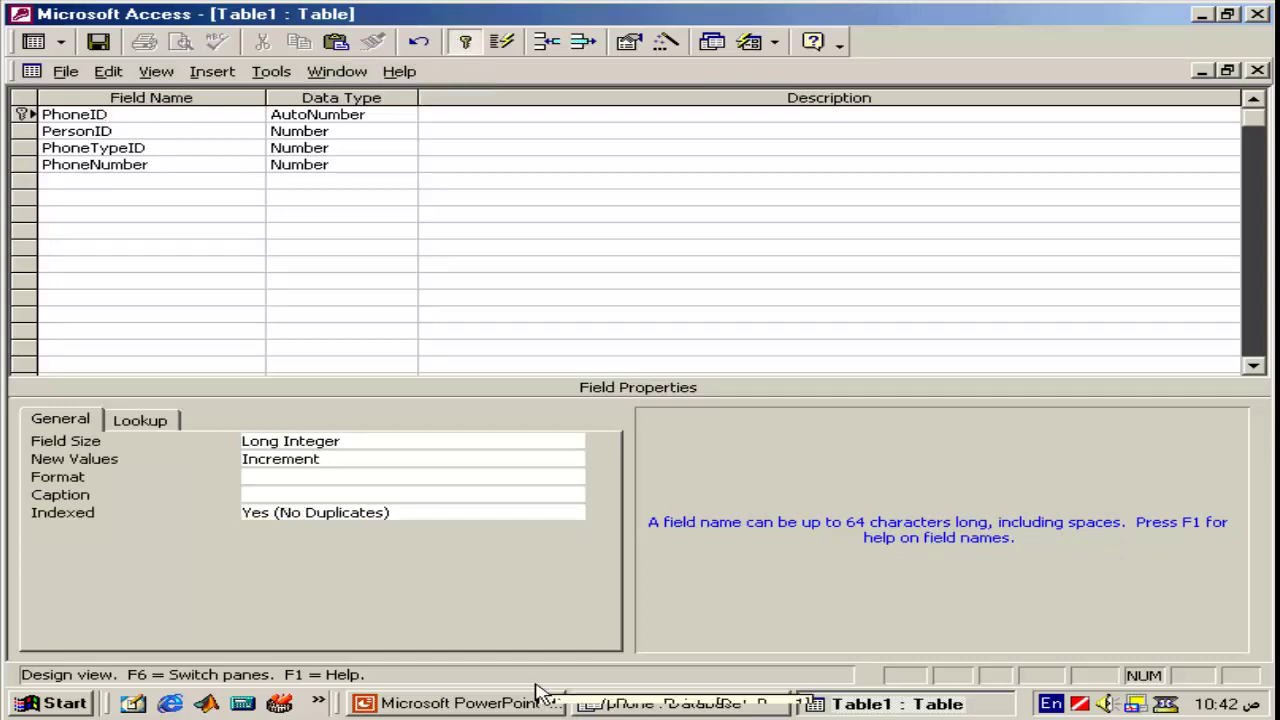
left_click(100, 42)
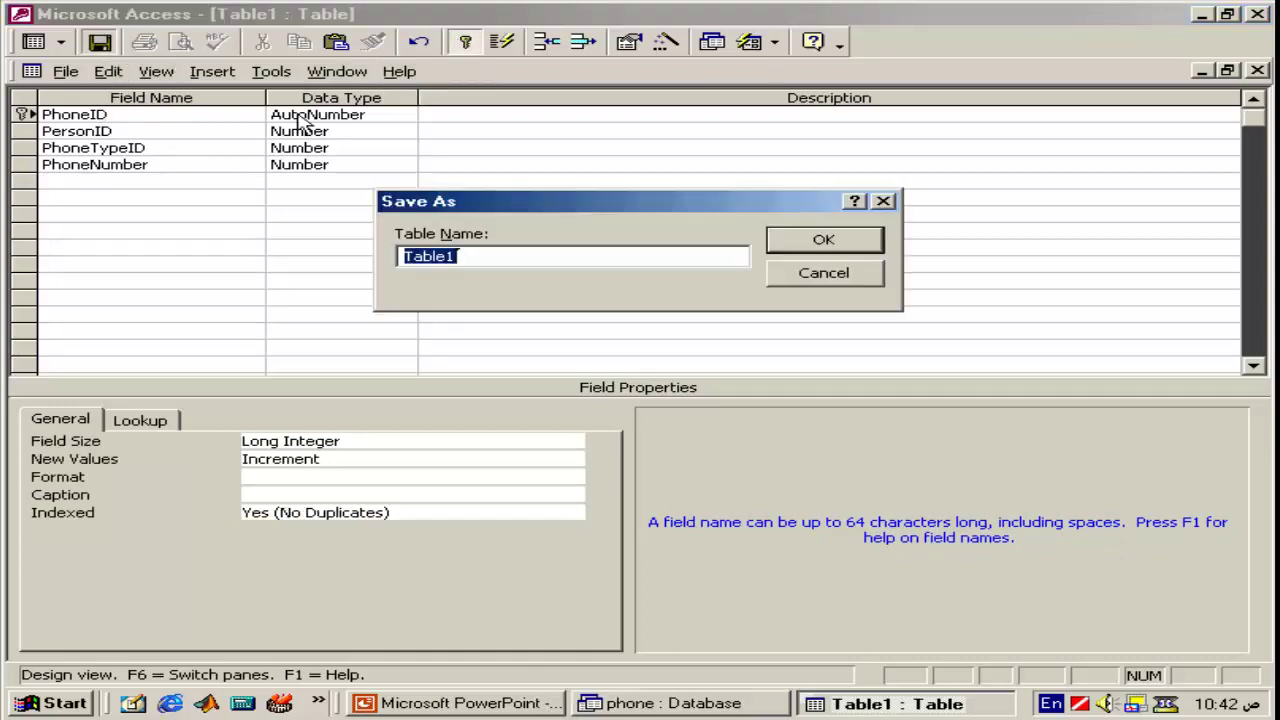
left_click(530, 705)
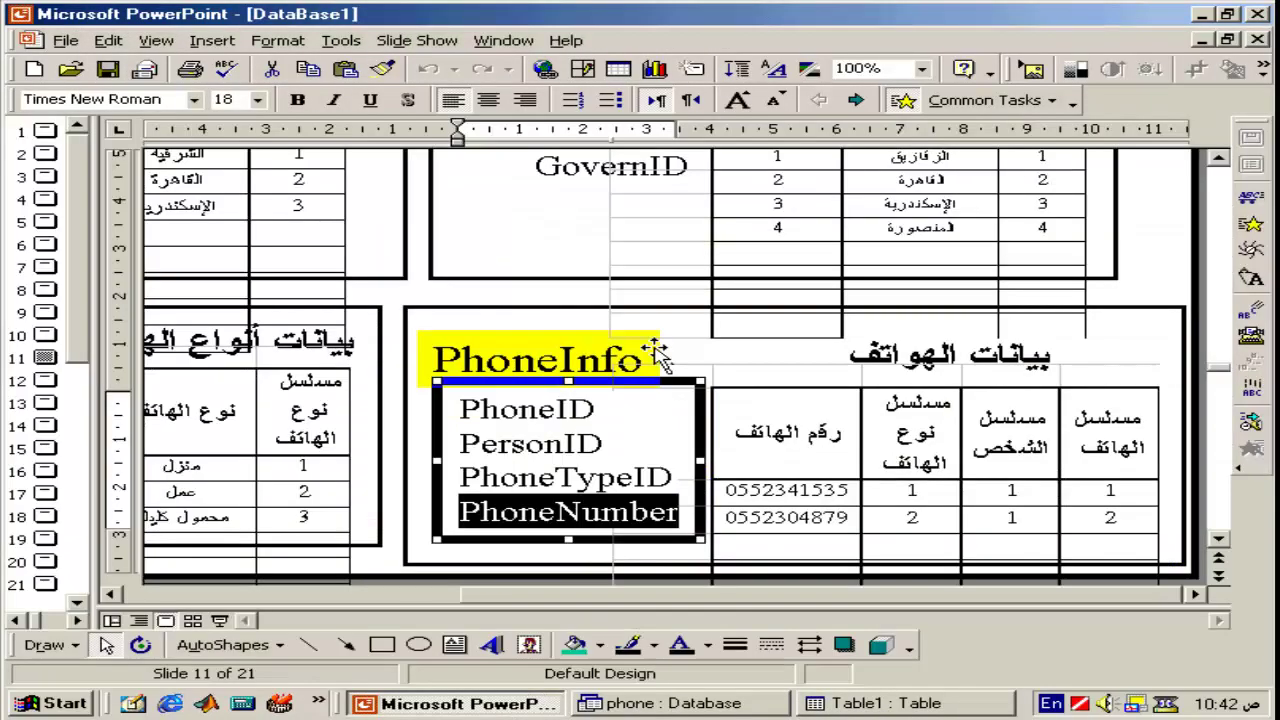
left_click(631, 361)
left_click_drag(631, 361, 365, 365)
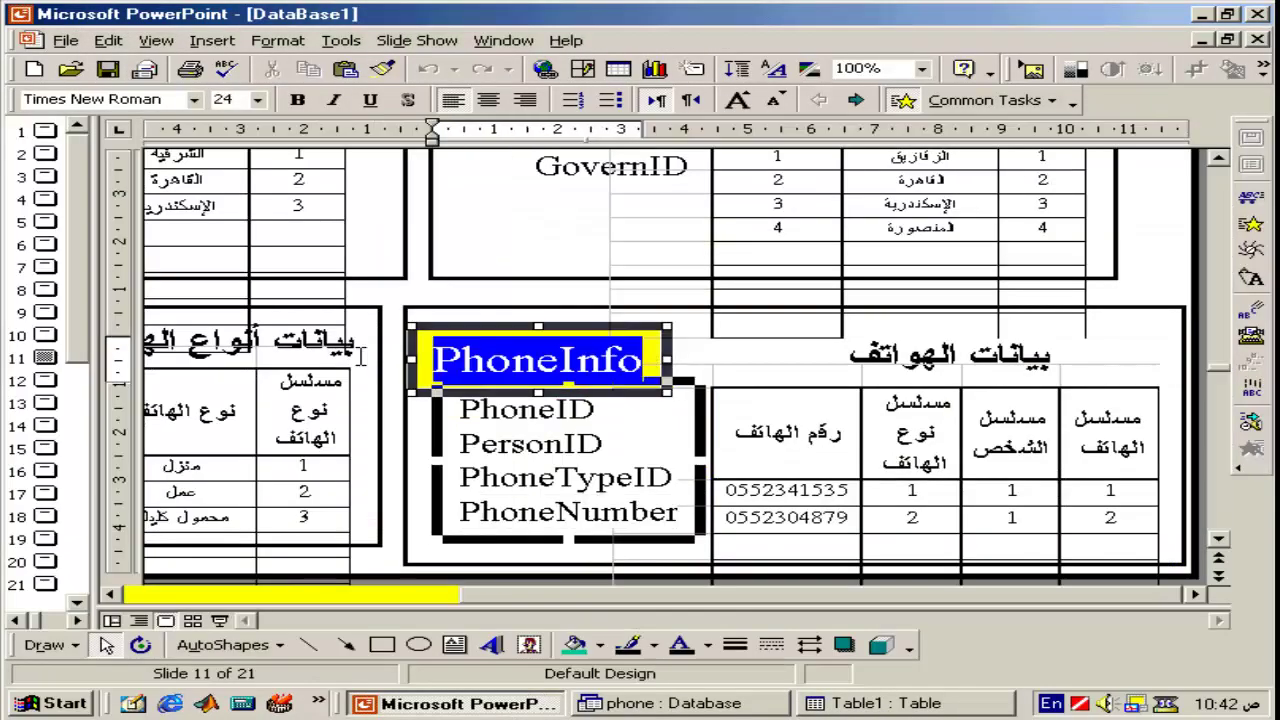
key("alt+Tab")
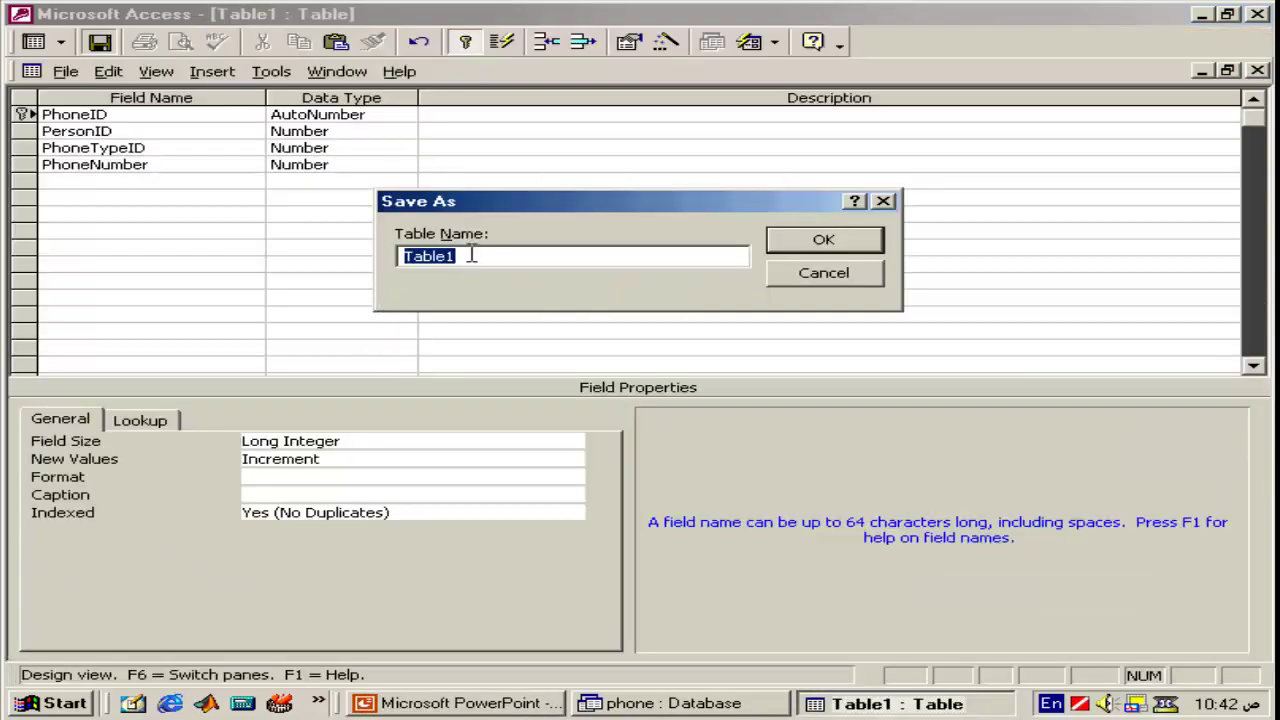
key("ctrl+v")
key("Return")
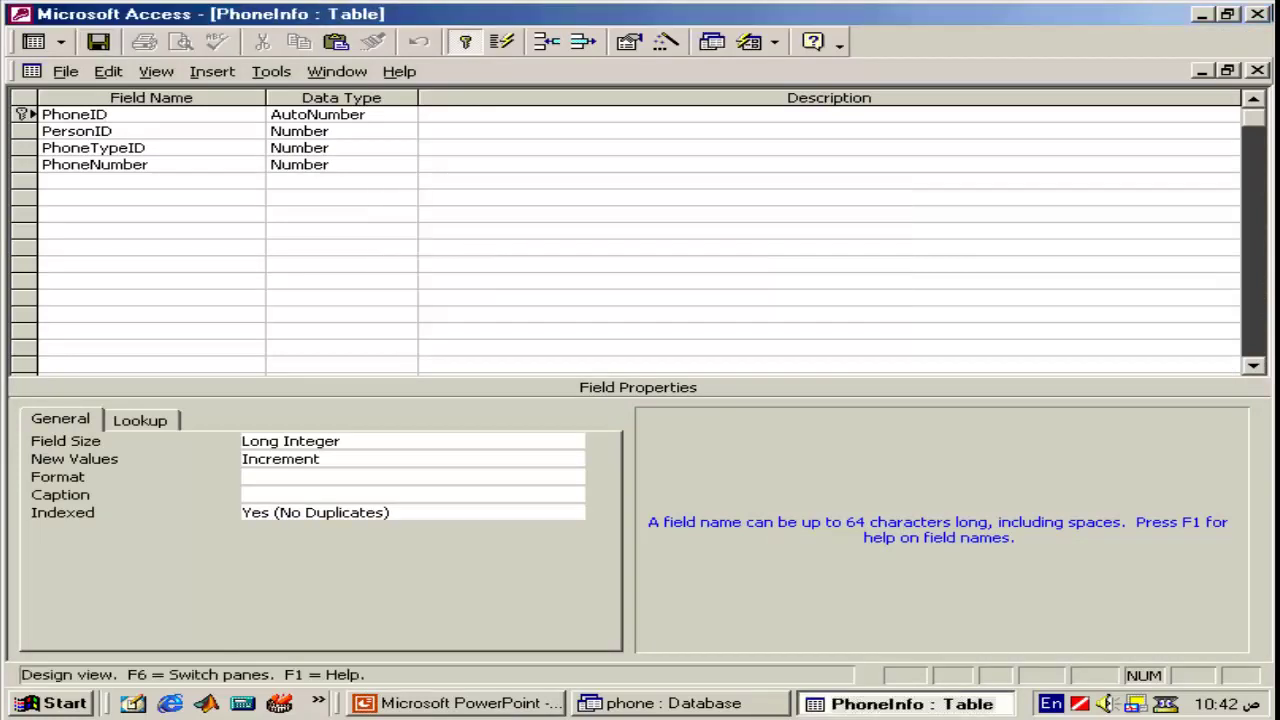
left_click(1258, 70)
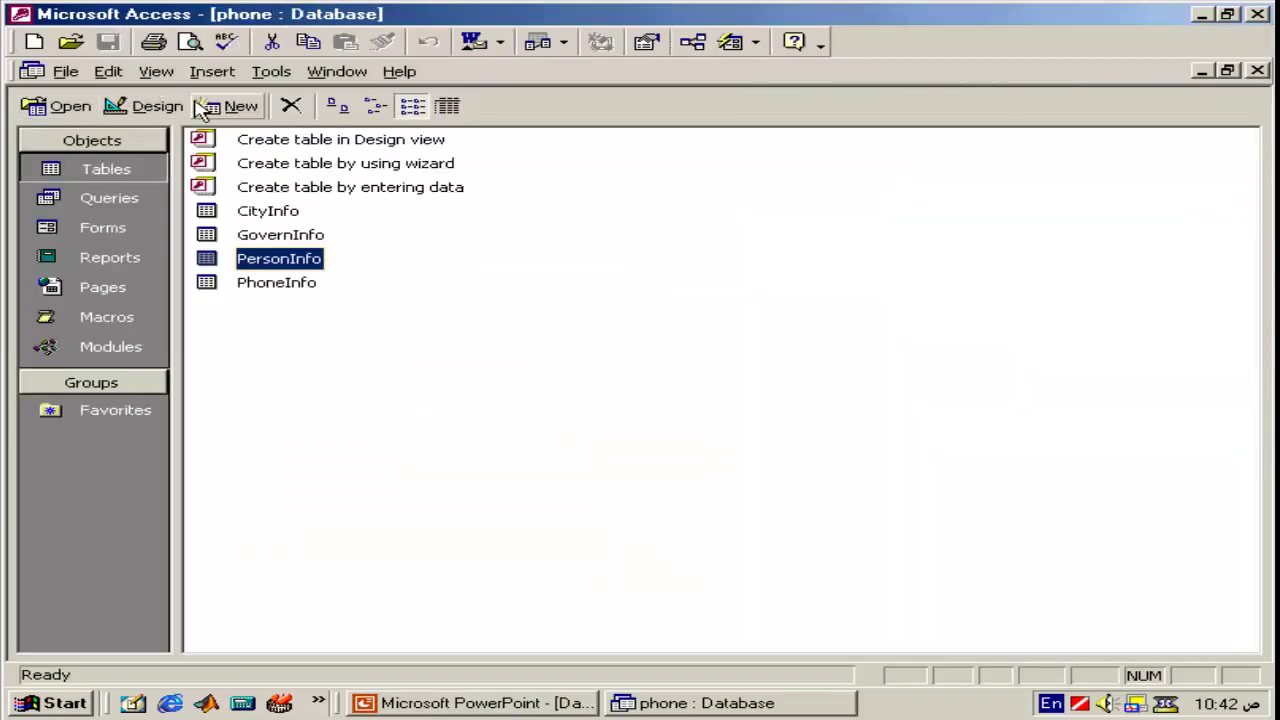
Step: Create a new table in Design View
left_click(238, 106)
left_click(685, 208)
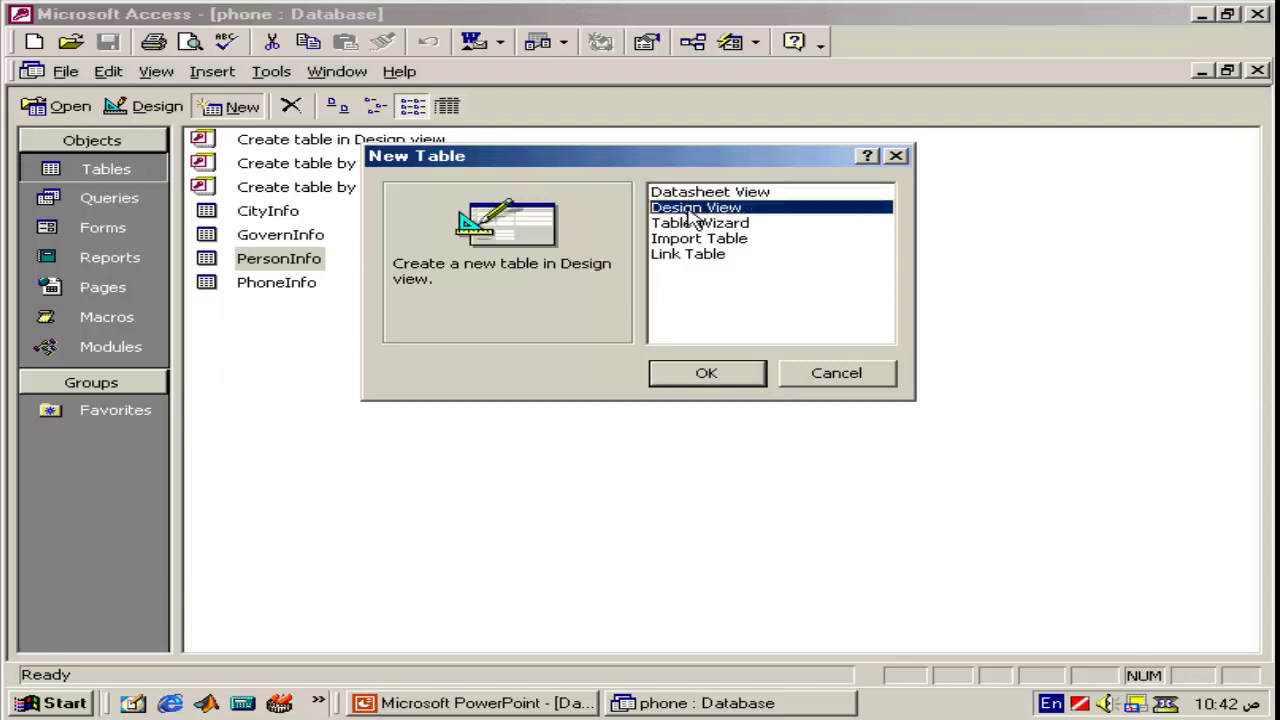
left_click(715, 375)
Step: Add PhoneTypeID from the slide's PhoneTypeInfo list as an AutoNumber field
left_click(538, 705)
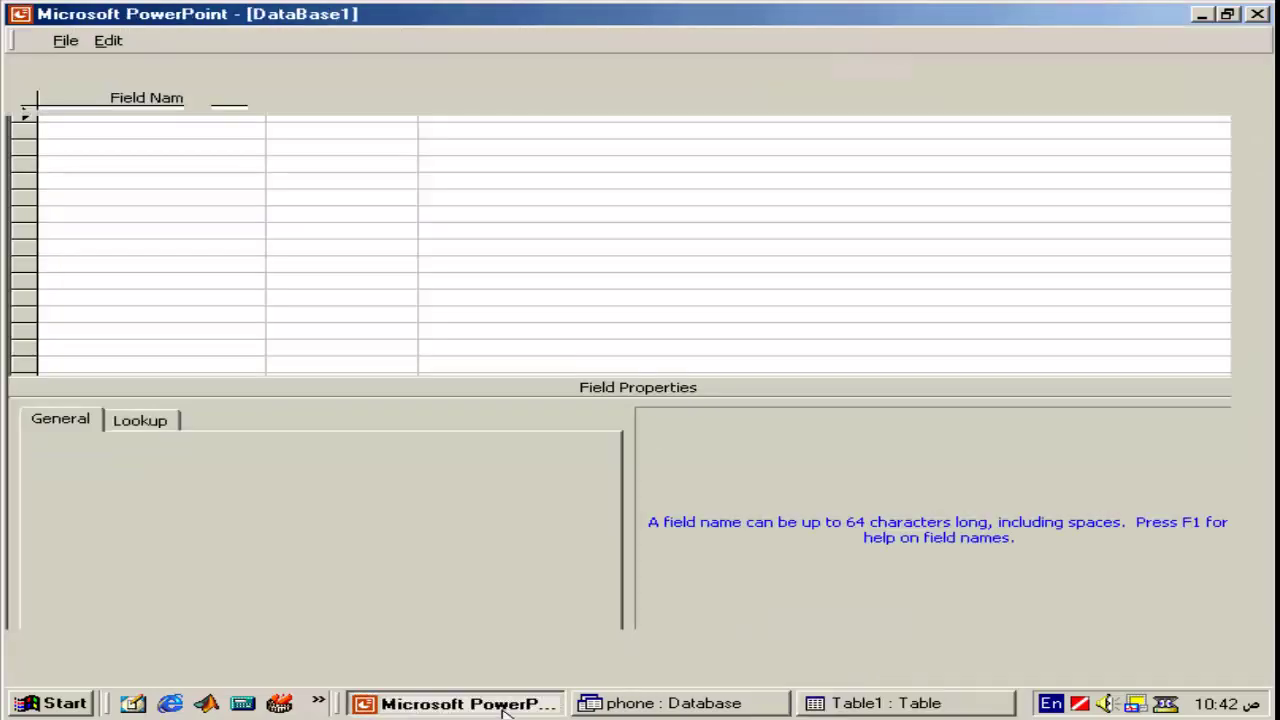
left_click(110, 596)
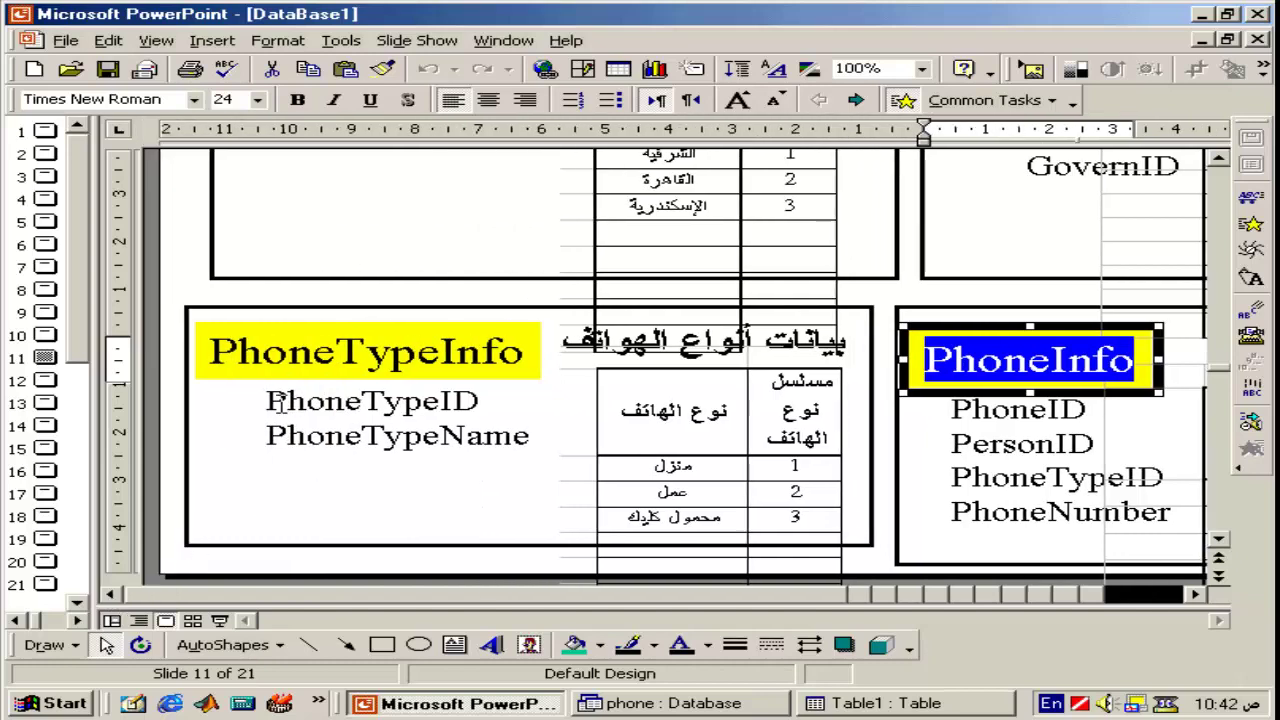
left_click_drag(266, 400, 480, 412)
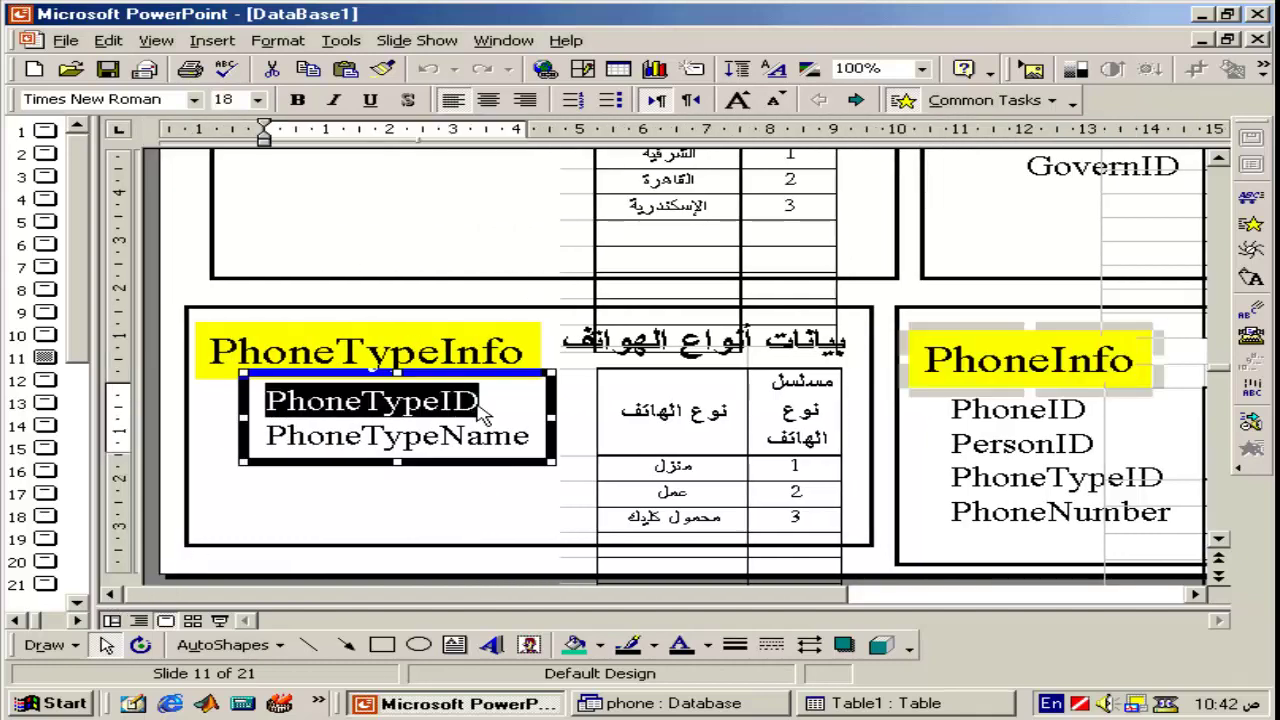
key("ctrl+c")
key("alt+Tab")
key("ctrl+v")
key("Tab")
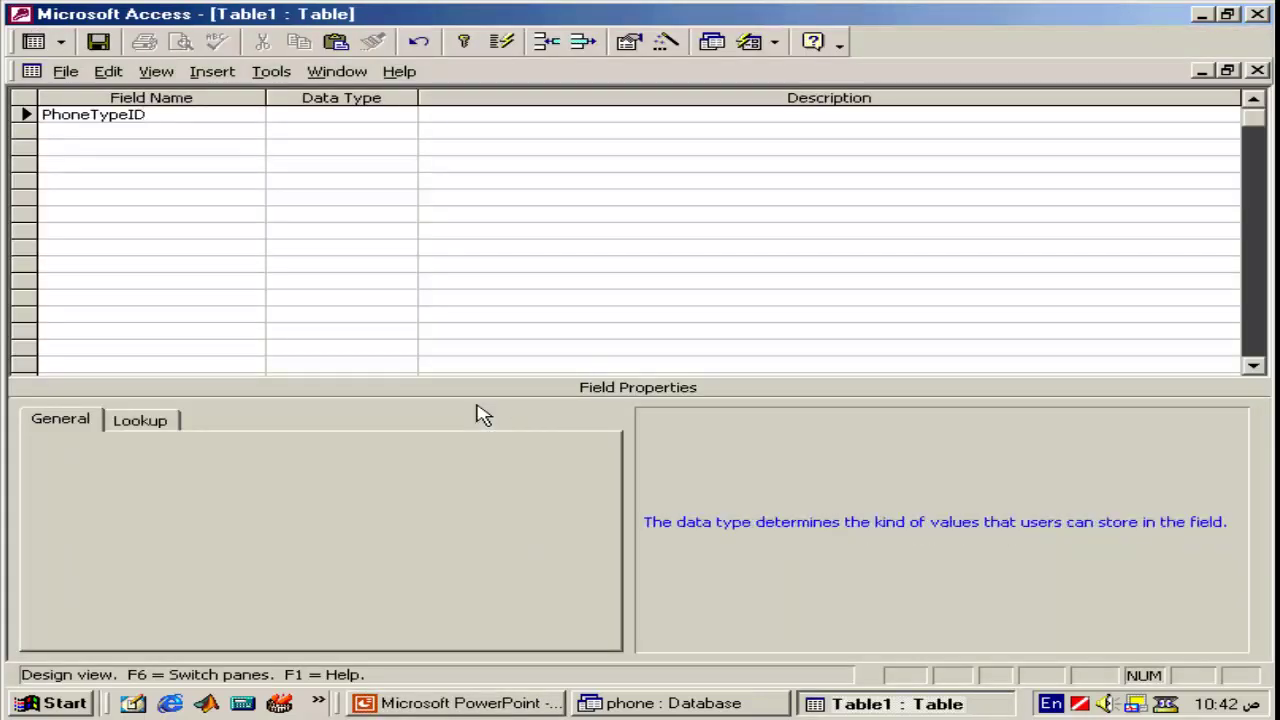
type("a")
key("Tab")
Step: Add PhoneTypeName as a Text field with field size 50
key("Tab")
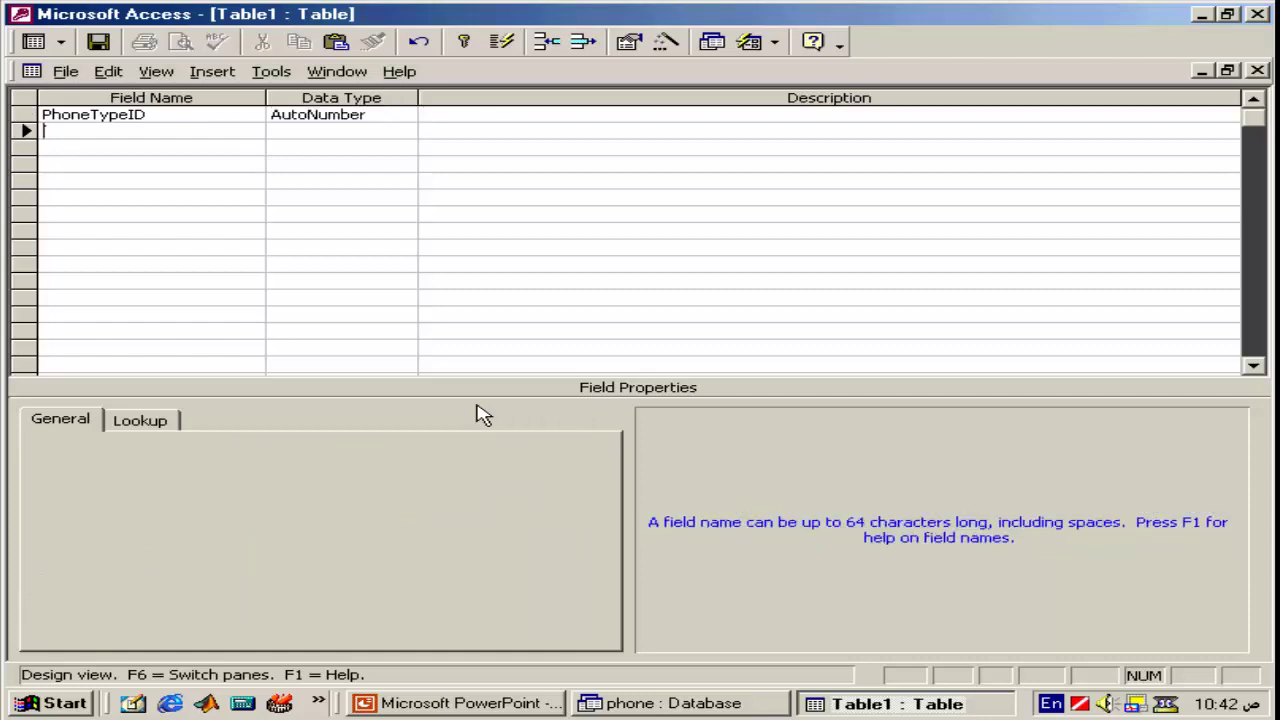
key("alt+Tab")
left_click_drag(266, 436, 530, 436)
key("ctrl+c")
key("alt+Tab")
key("ctrl+v")
key("Tab")
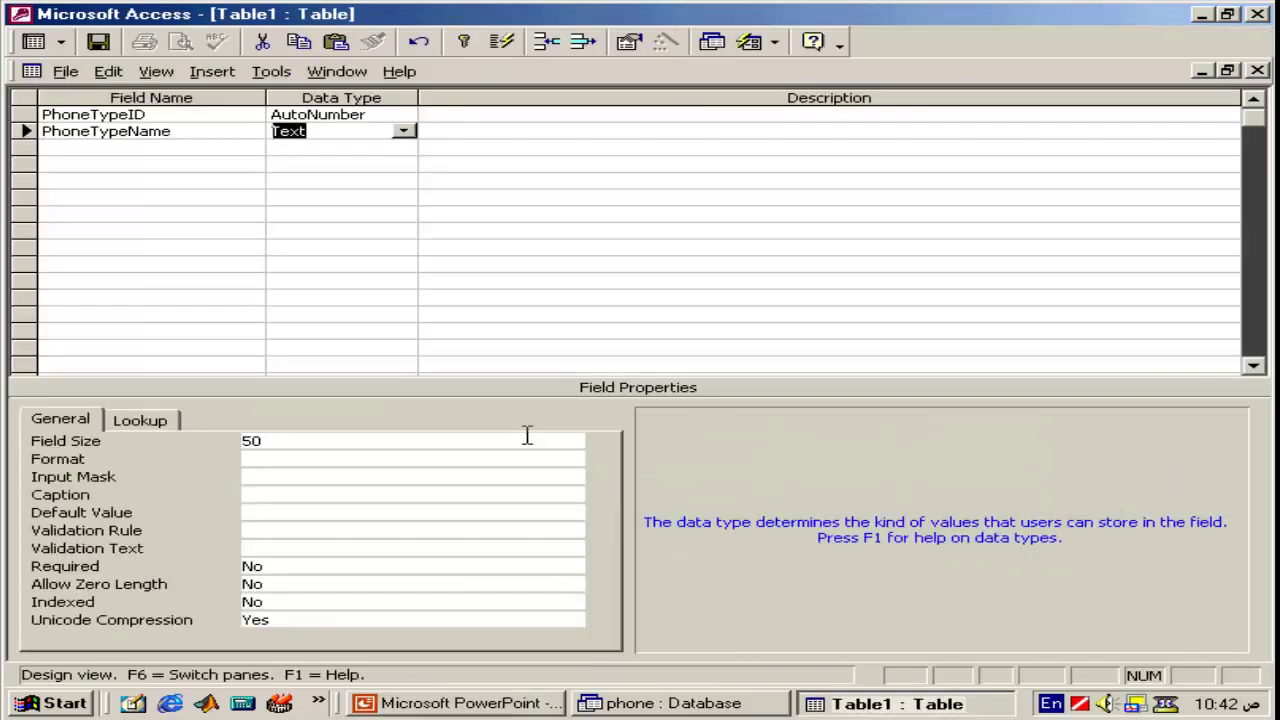
left_click(329, 437)
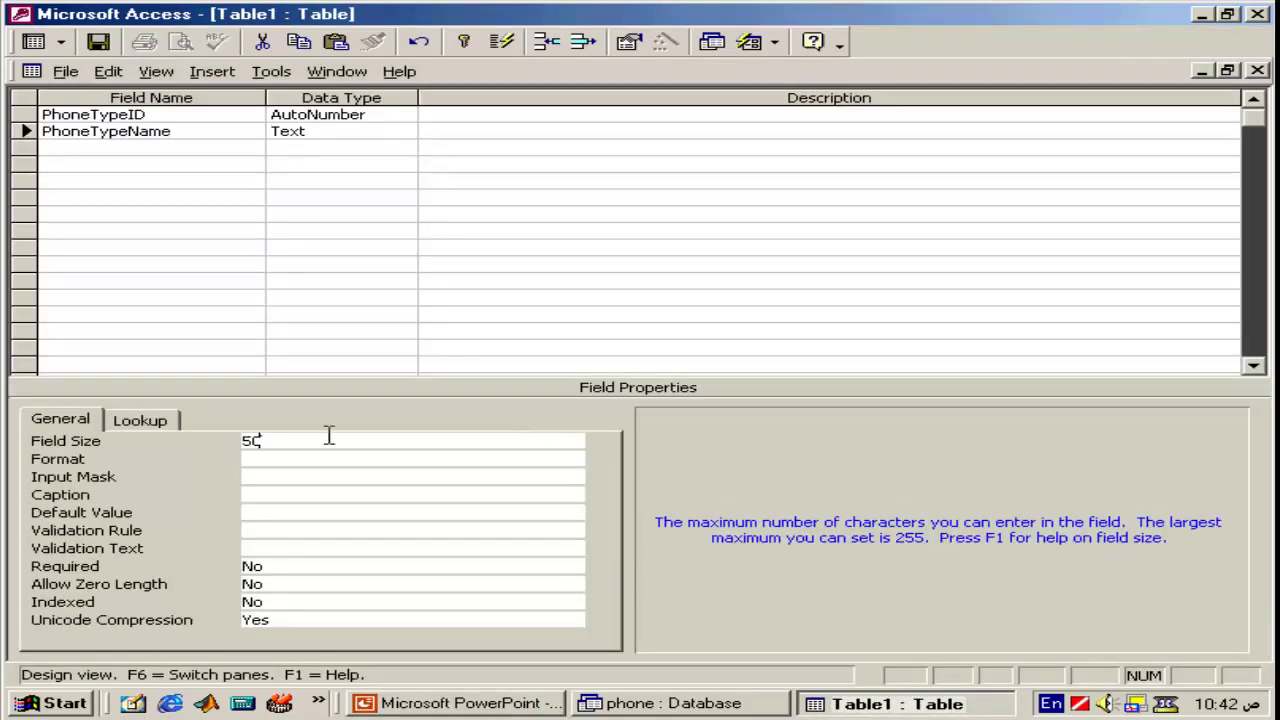
left_click(131, 445)
Step: Make PhoneTypeID the table's primary key
left_click(192, 130)
left_click(192, 115)
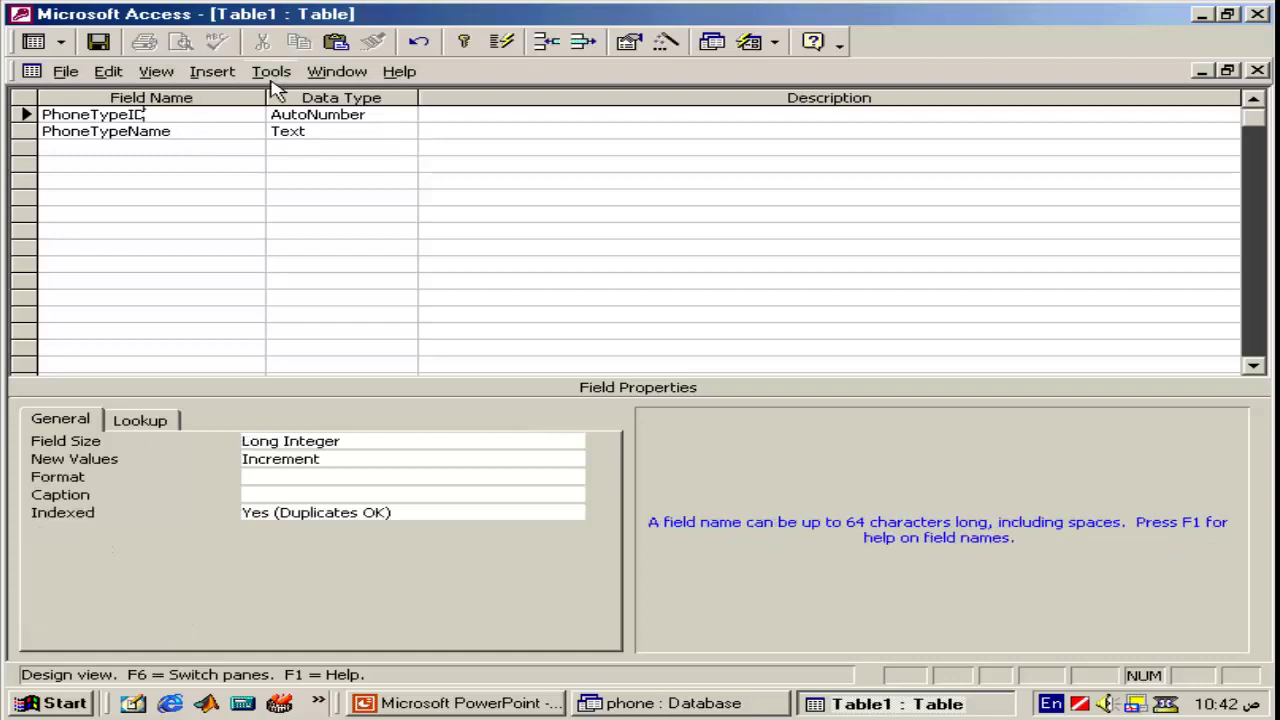
left_click(462, 44)
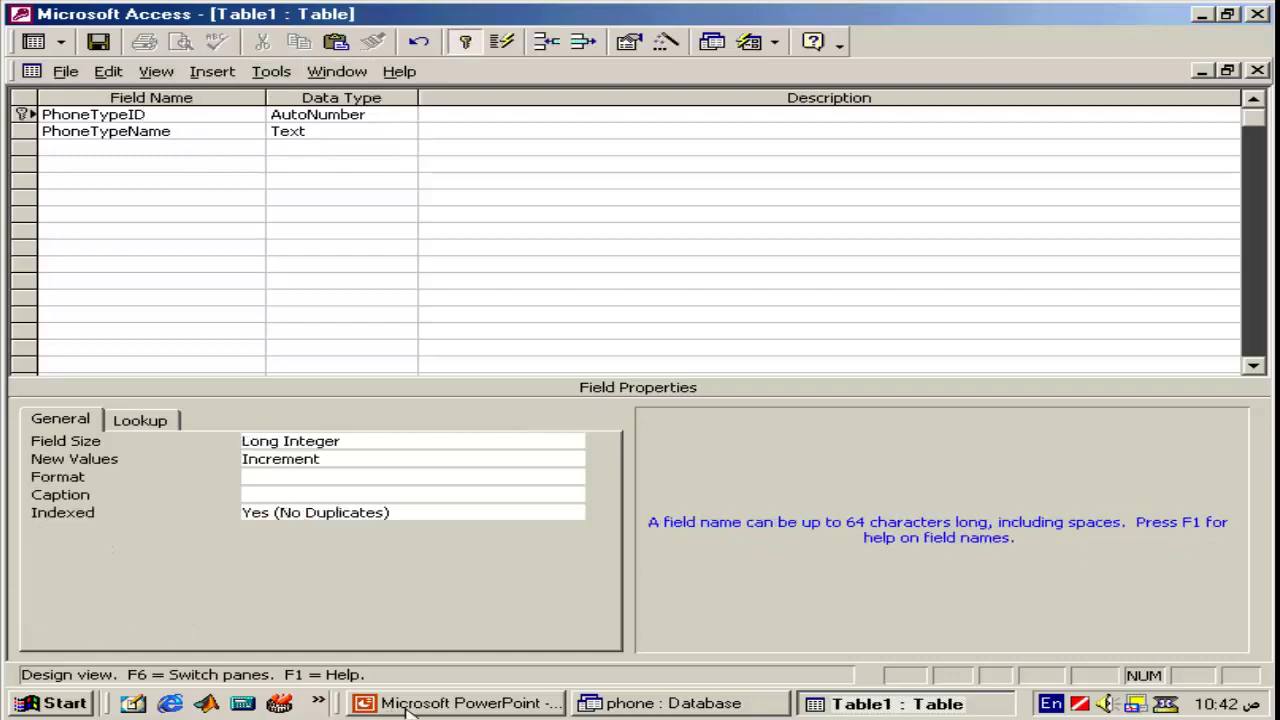
Step: Close the table design and save it under the name PhoneTypeInfo
left_click(440, 704)
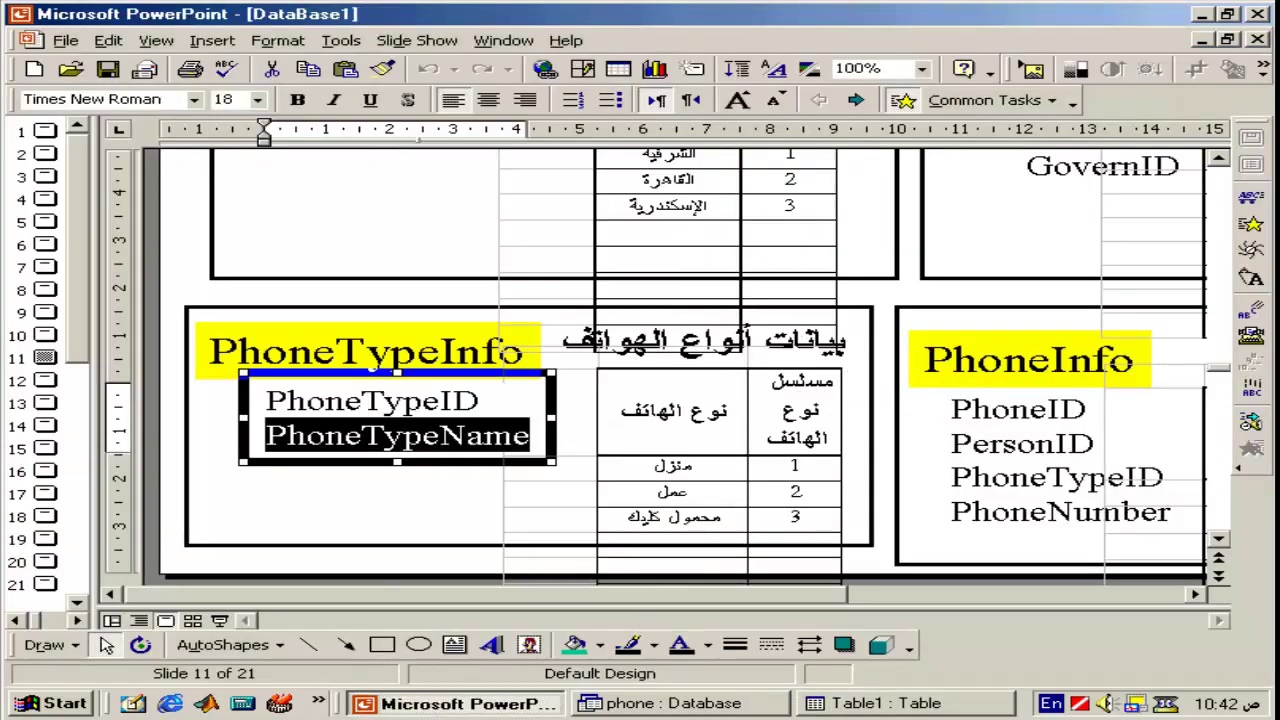
left_click(500, 346)
left_click_drag(522, 348, 208, 350)
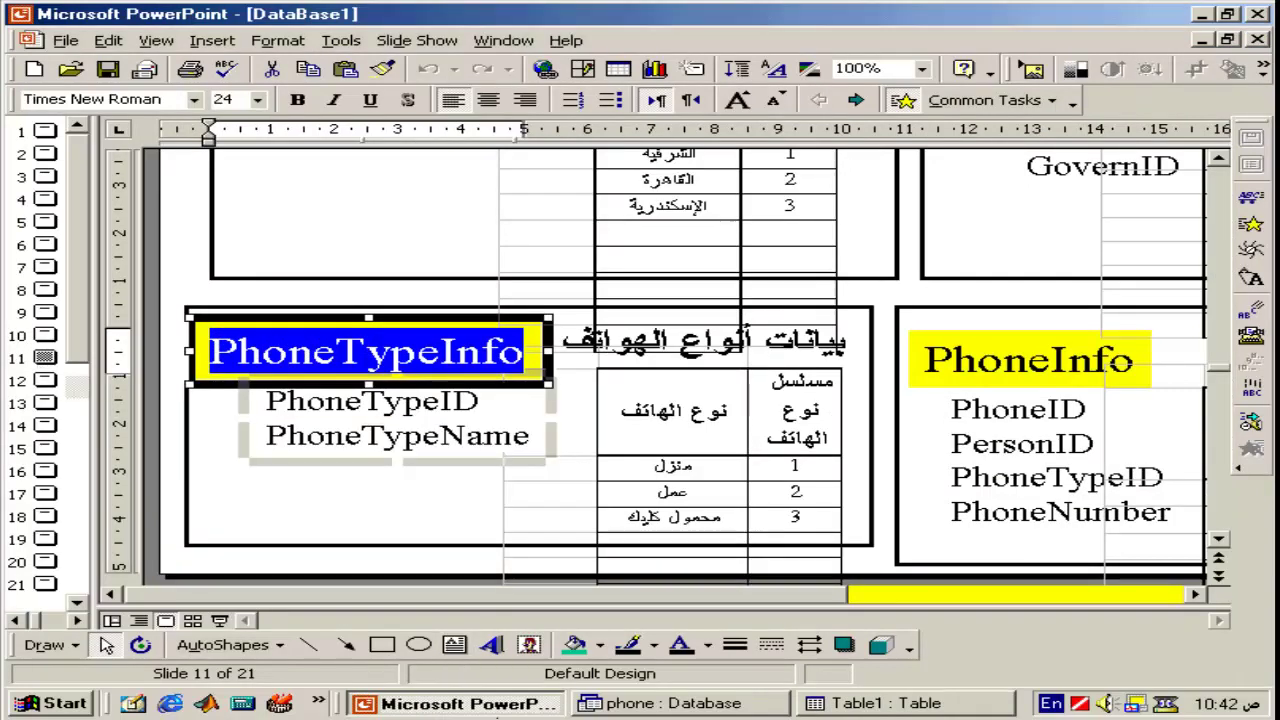
left_click(846, 702)
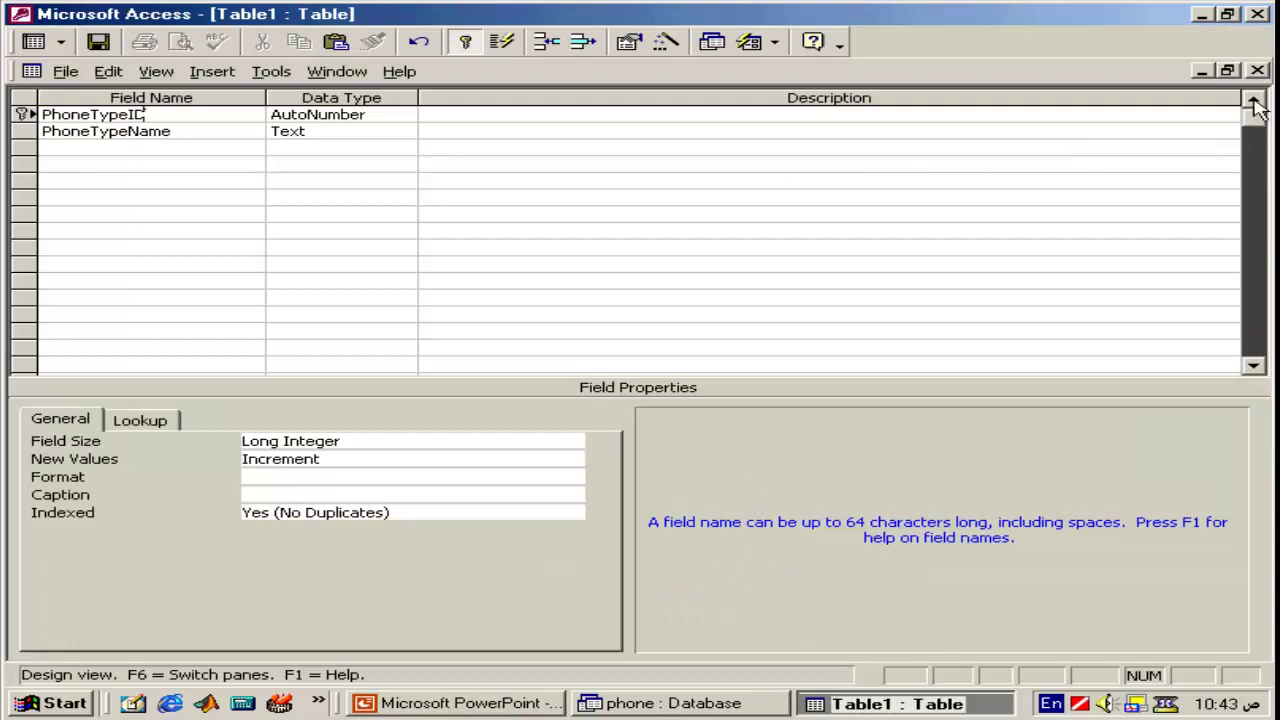
left_click(1258, 71)
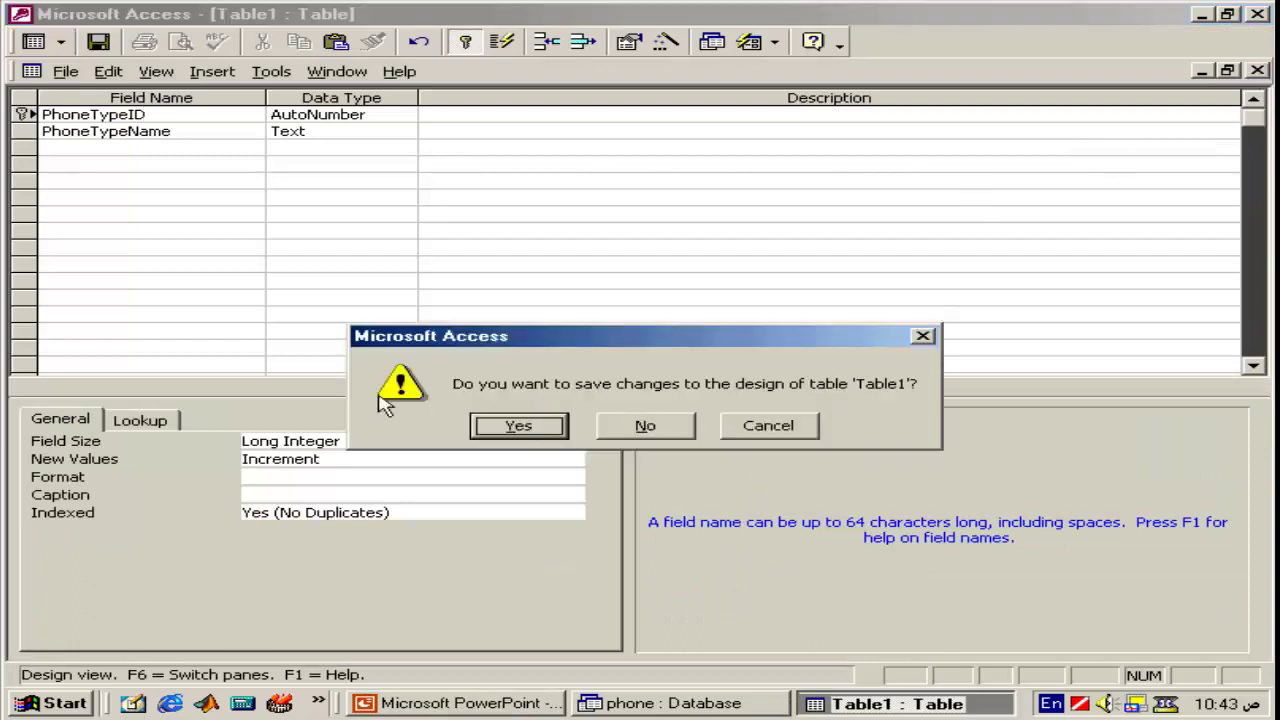
left_click(517, 425)
type("PhoneTypeInfo")
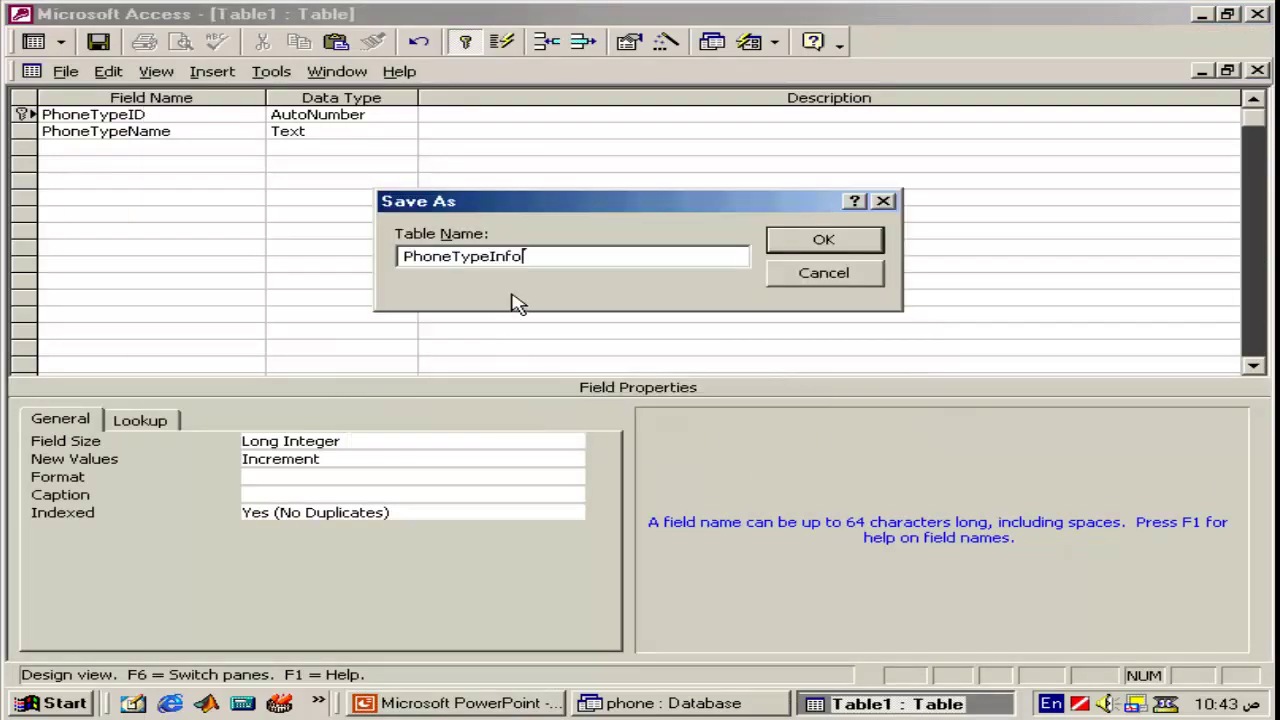
key("Return")
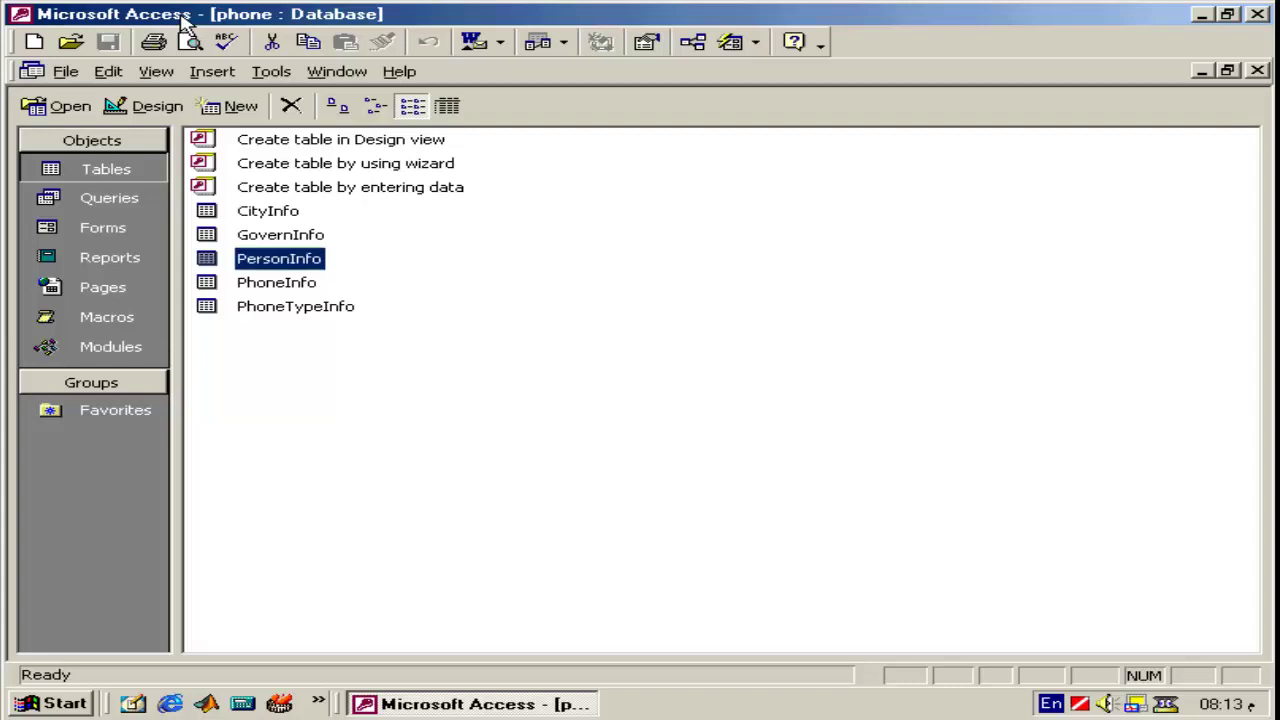
double_click(262, 226)
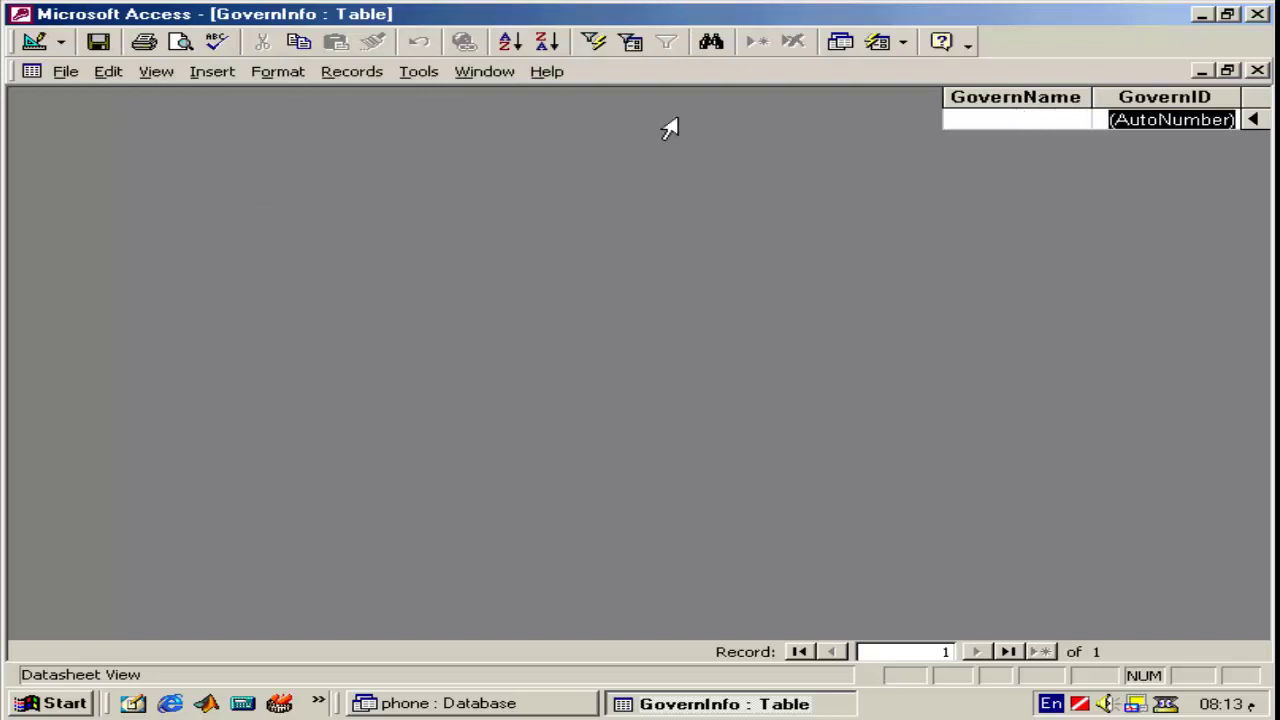
left_click(61, 44)
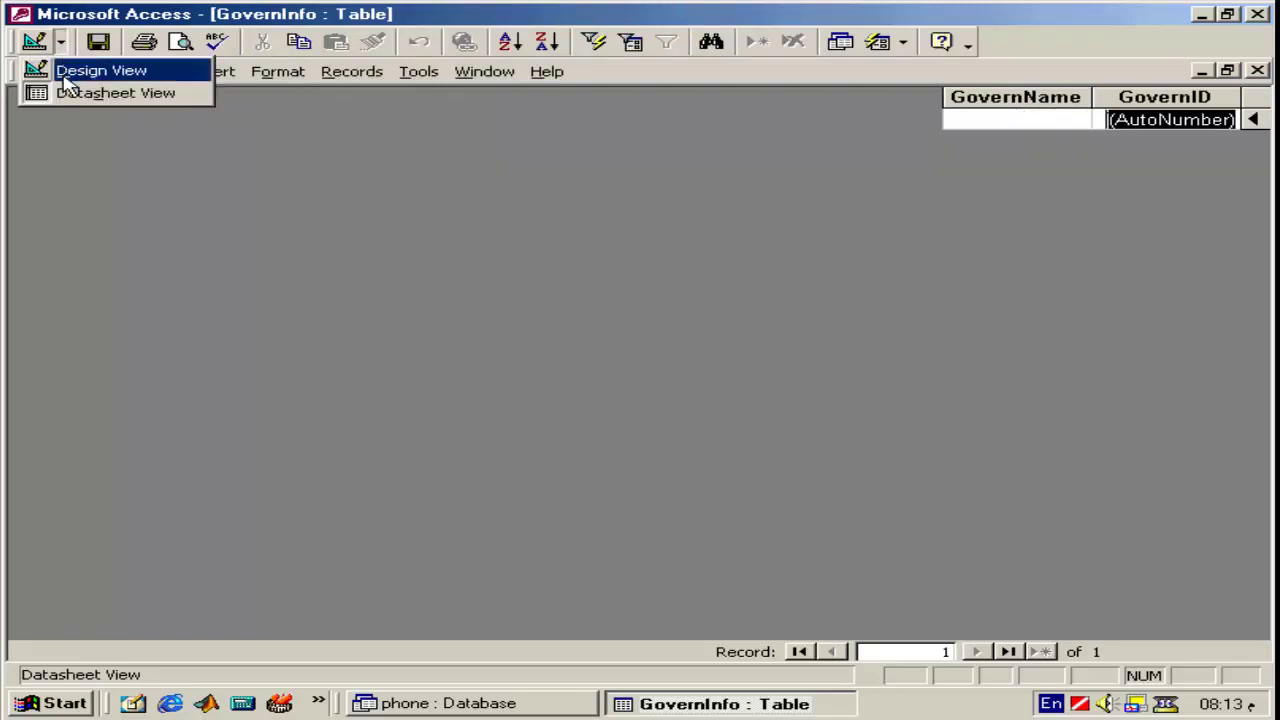
left_click(68, 80)
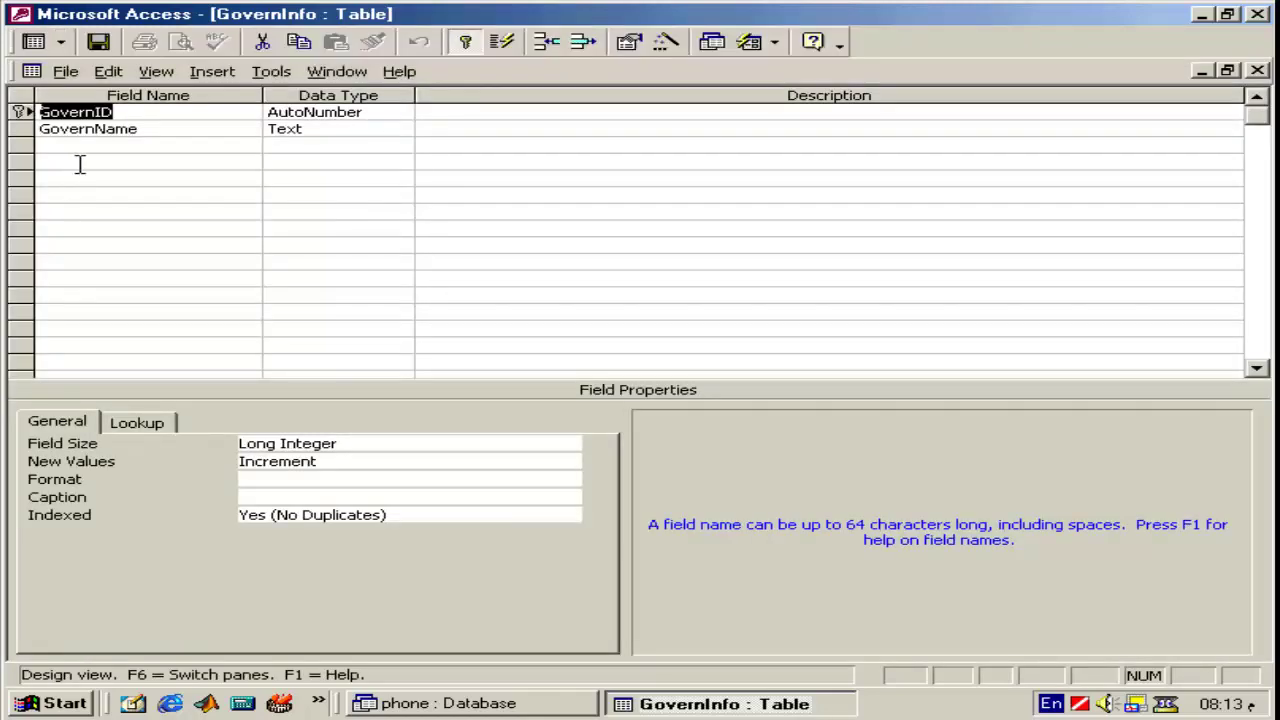
Step: Caption GovernID and GovernName in Arabic (GovernName 'اسم المحافظة'), then switch to Datasheet View
left_click(256, 497)
type("رق")
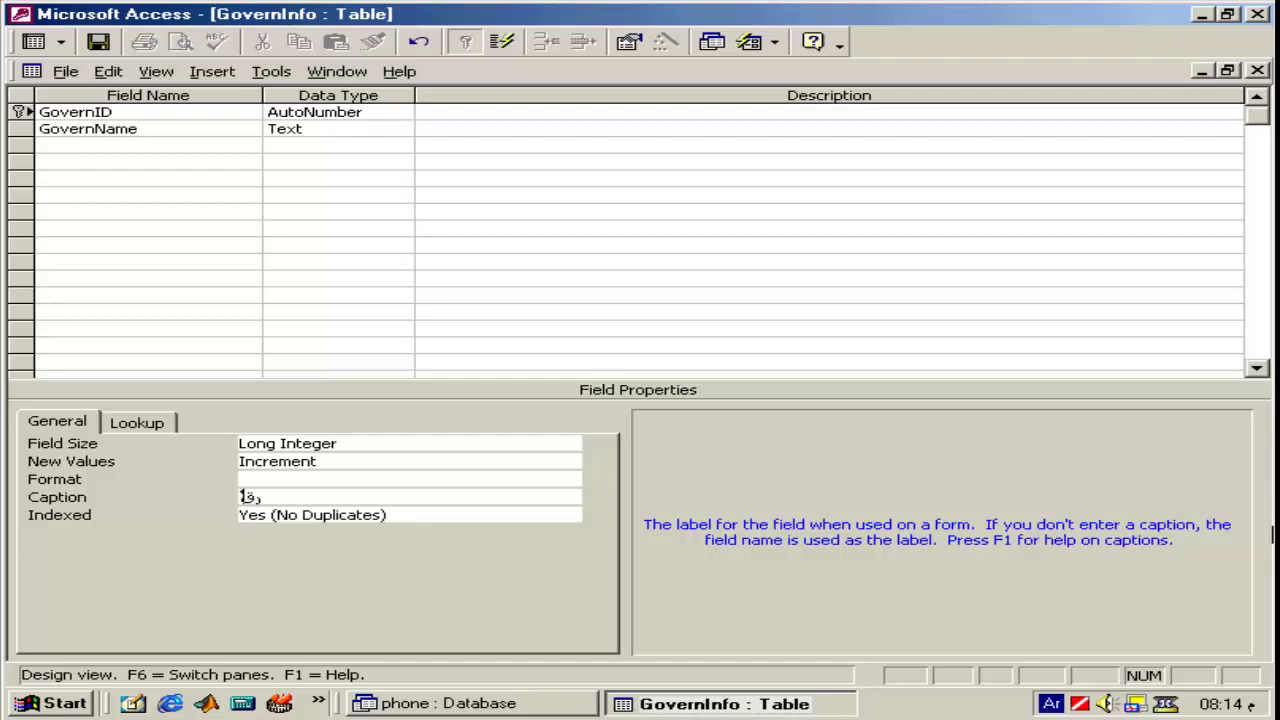
type("م المحا")
type("فظة")
left_click(137, 130)
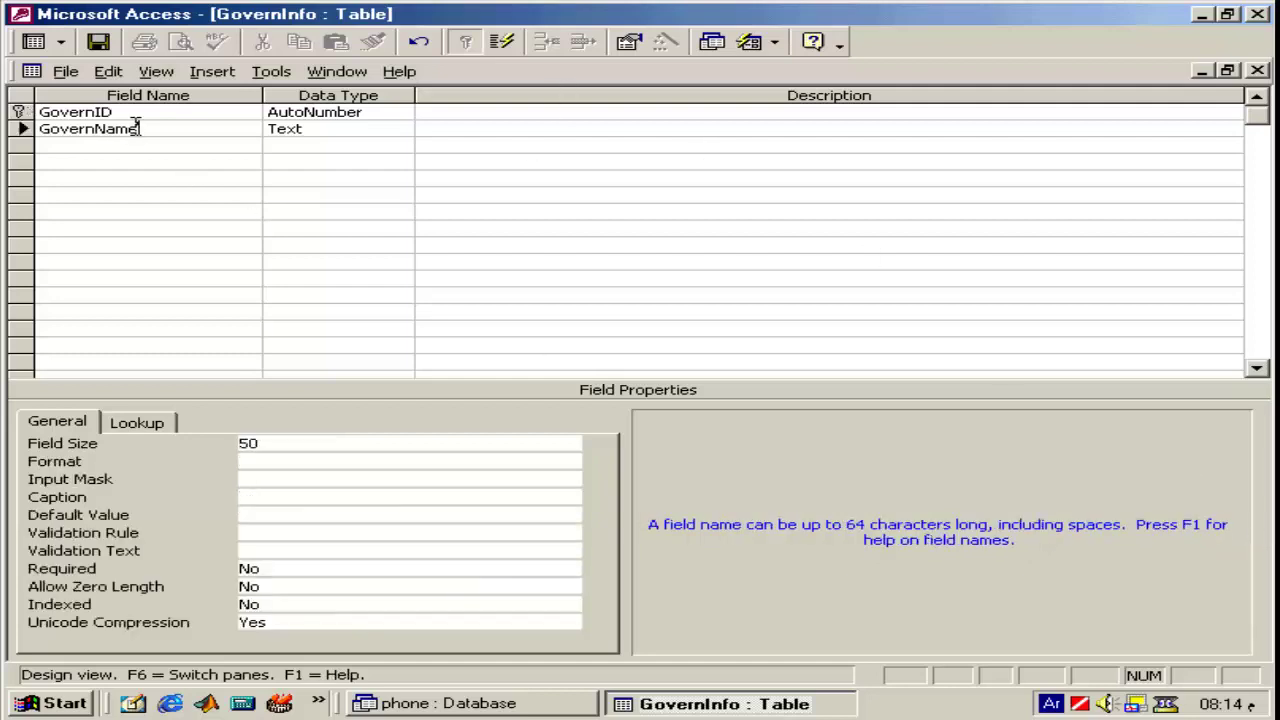
left_click(255, 498)
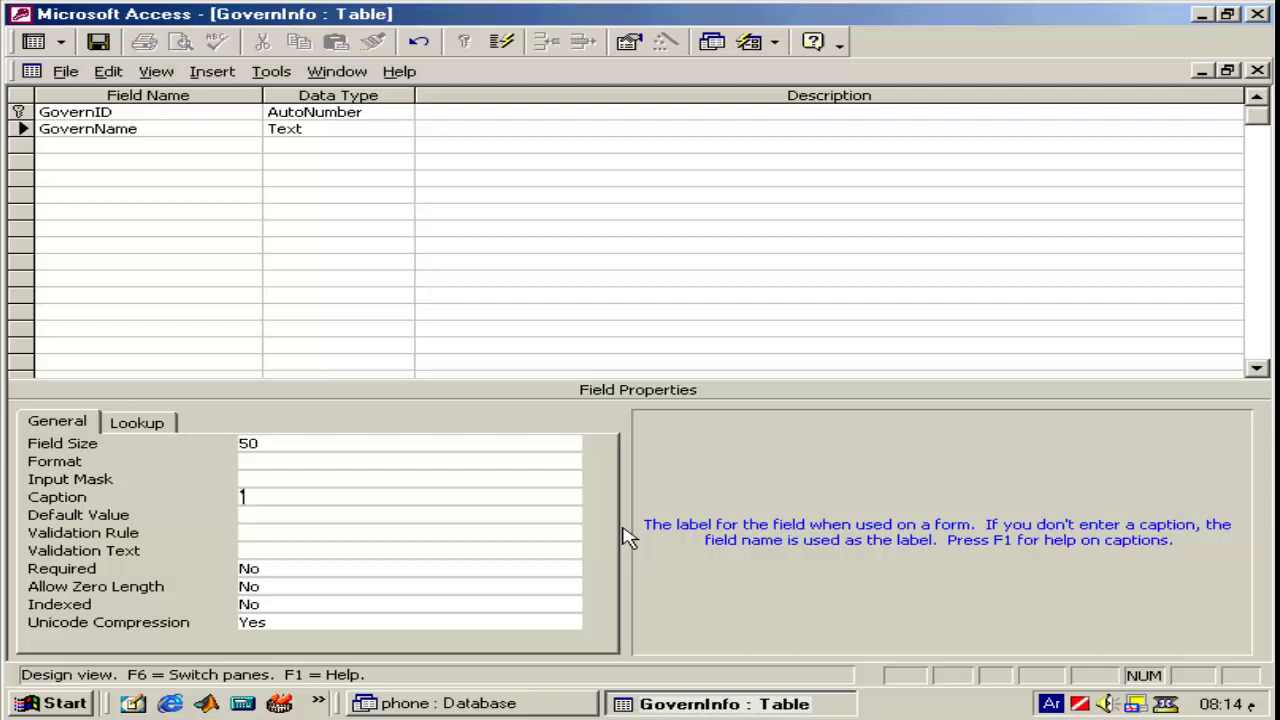
type("اسم المح")
type("افظ")
type("ة")
key("Return")
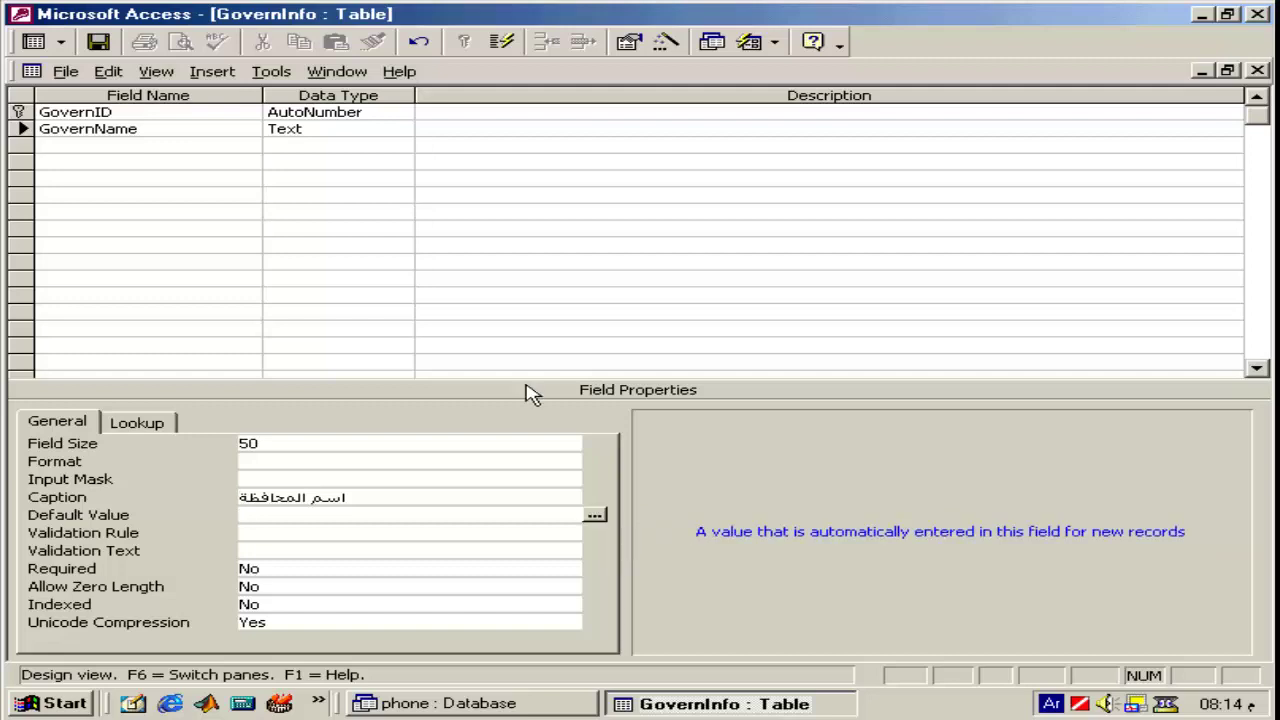
left_click(60, 42)
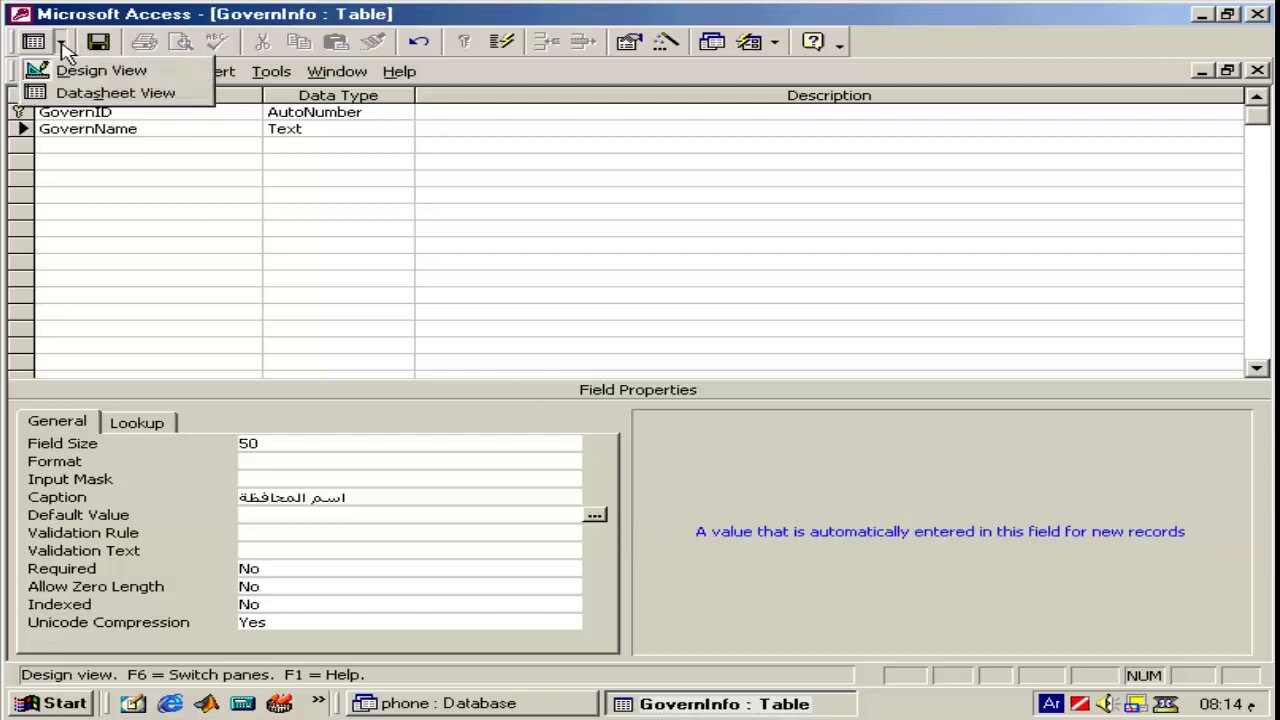
left_click(70, 97)
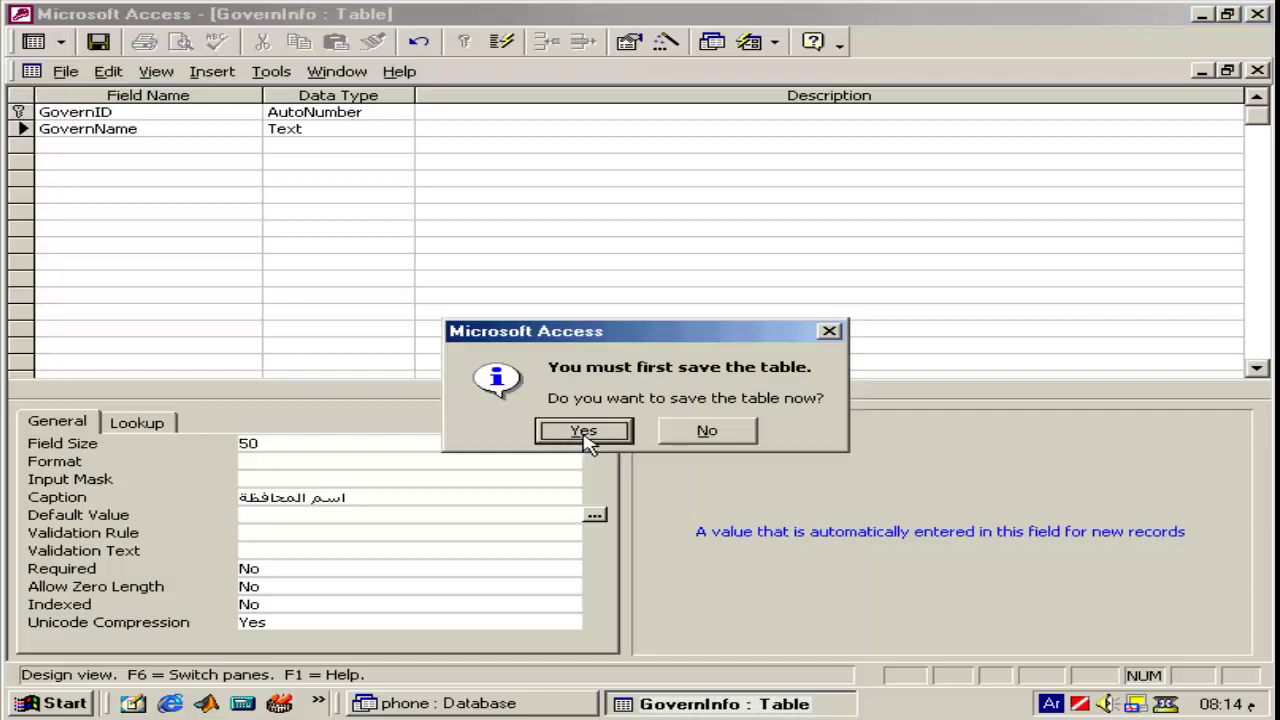
Step: Save the table and enter governorates الشرقية, القاهرة, الإسكندرية and الدقهلية as records
left_click(585, 433)
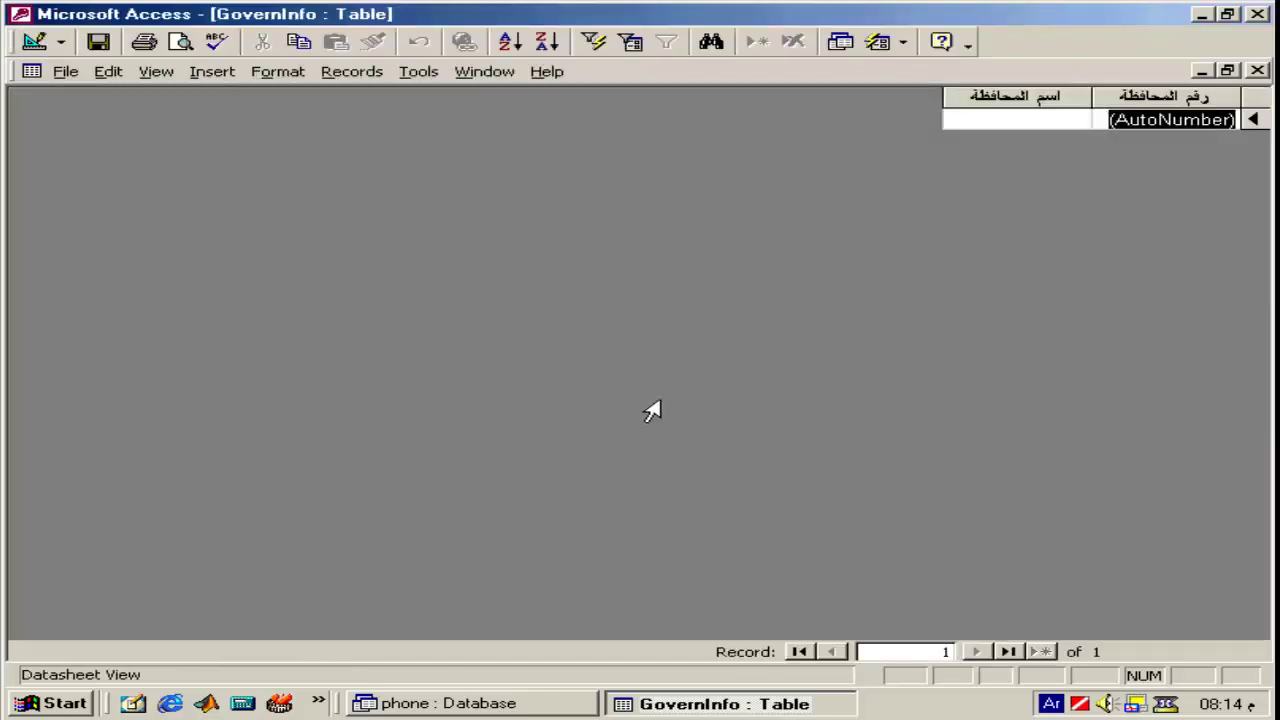
left_click(1065, 123)
type("ال")
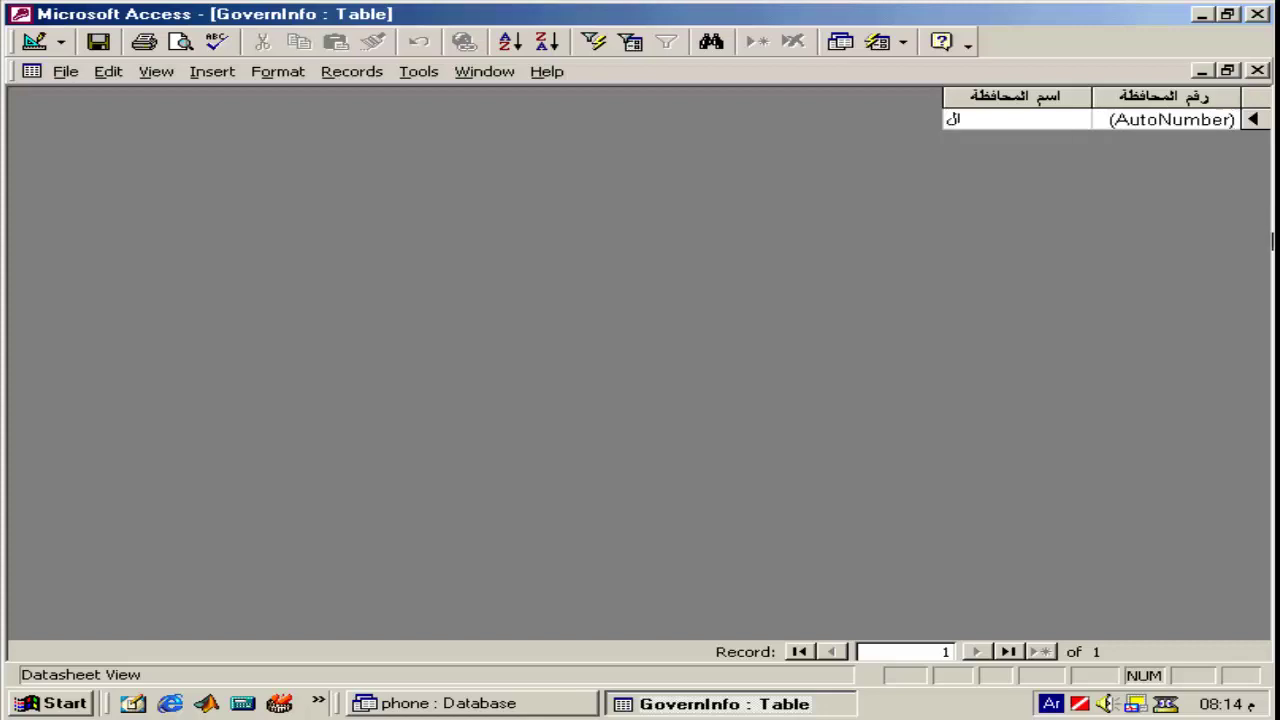
type("شرقية")
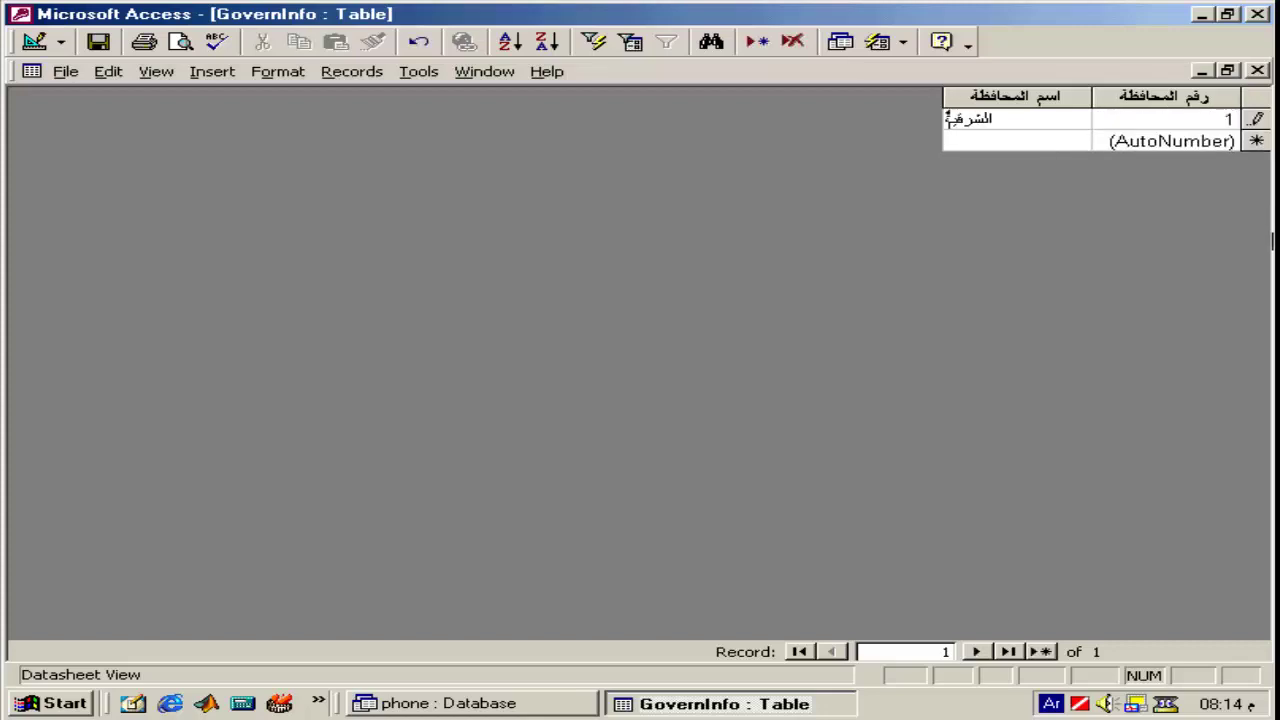
key("Down")
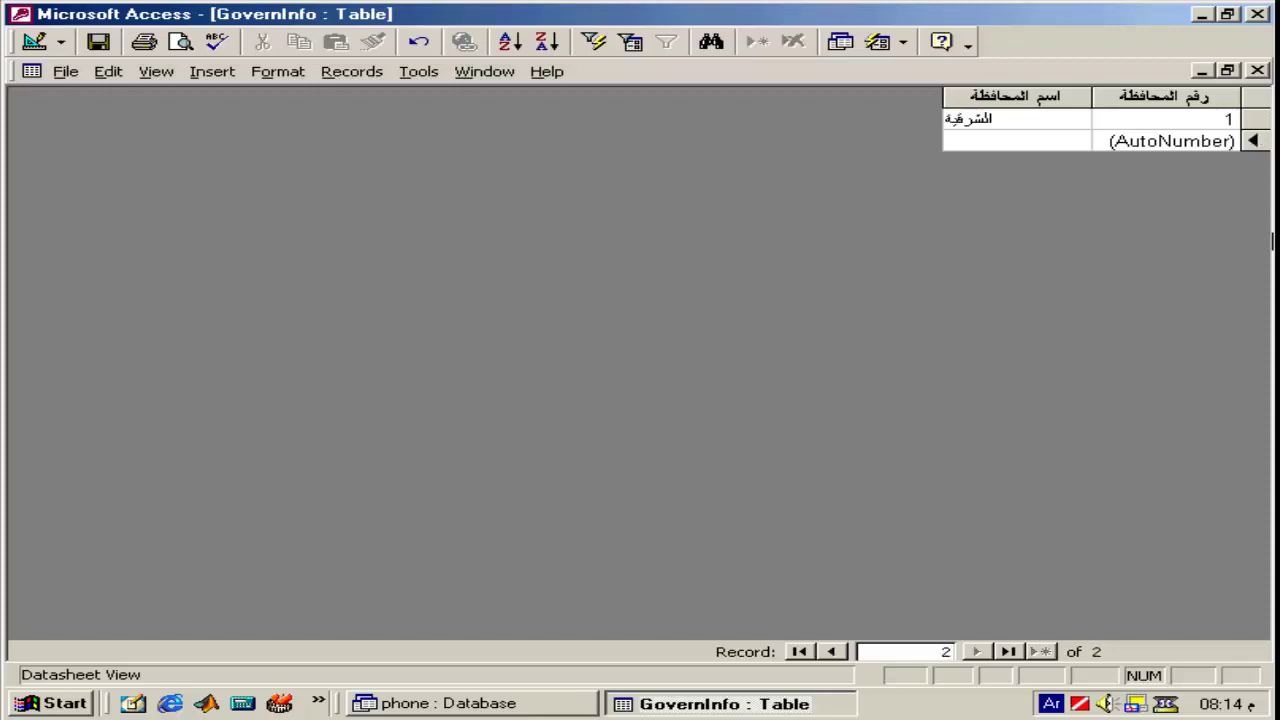
type("القاه")
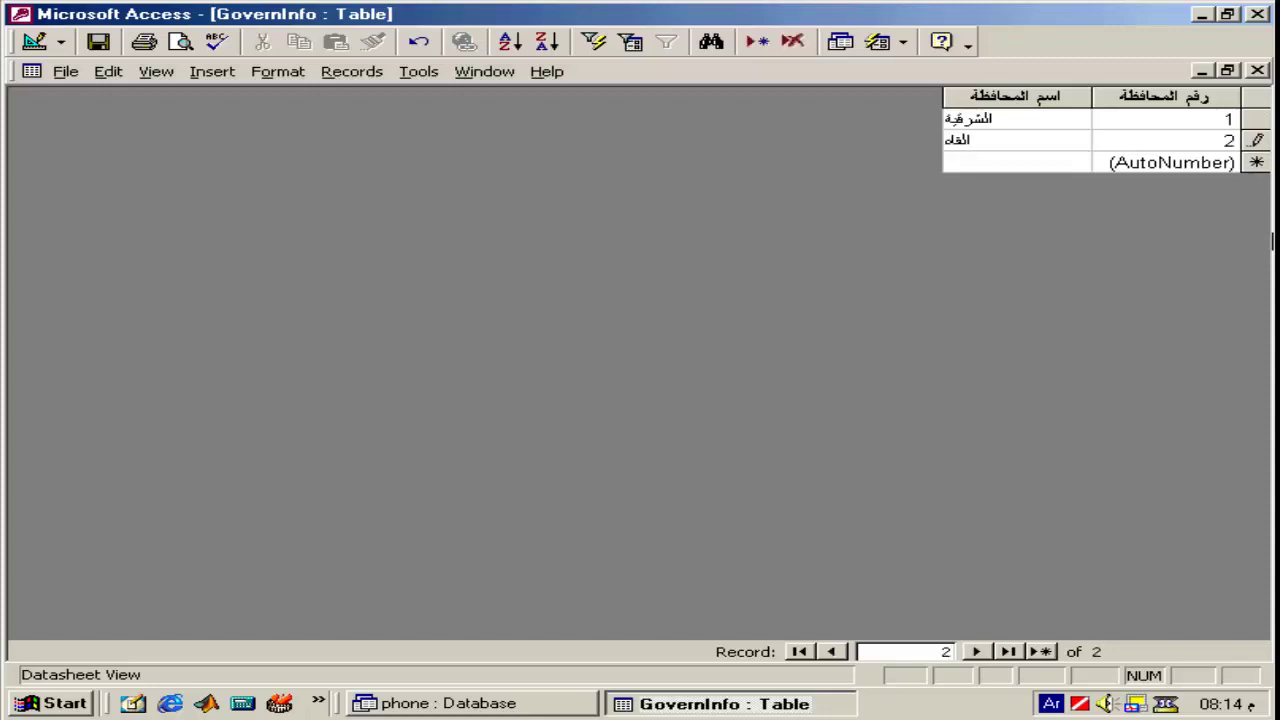
type("رة")
key("Down")
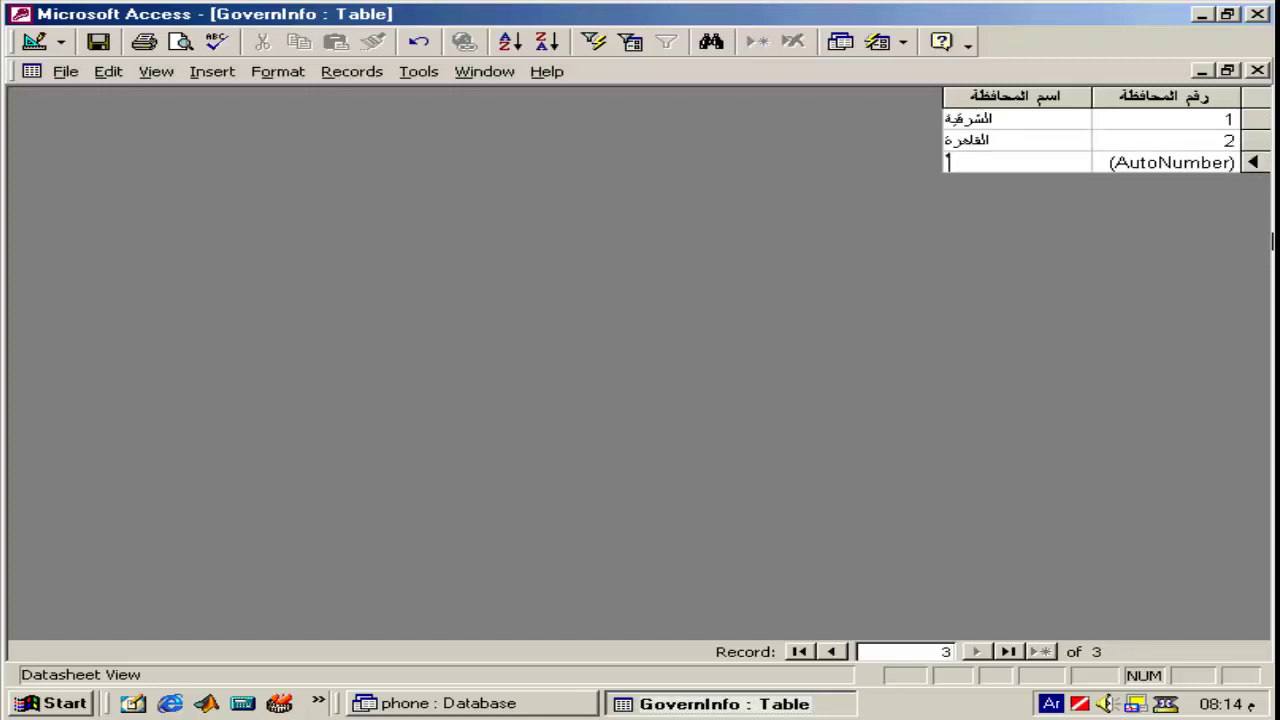
type("الإ")
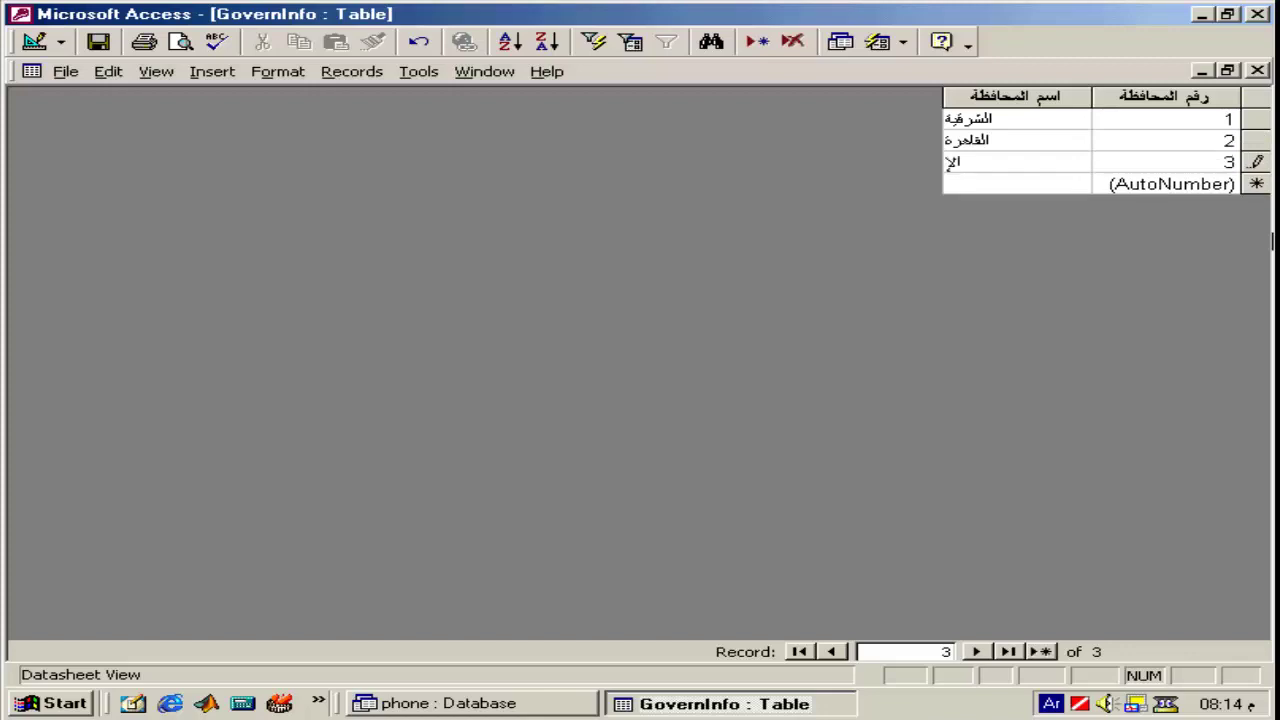
type("سكند")
type("رية")
key("Down")
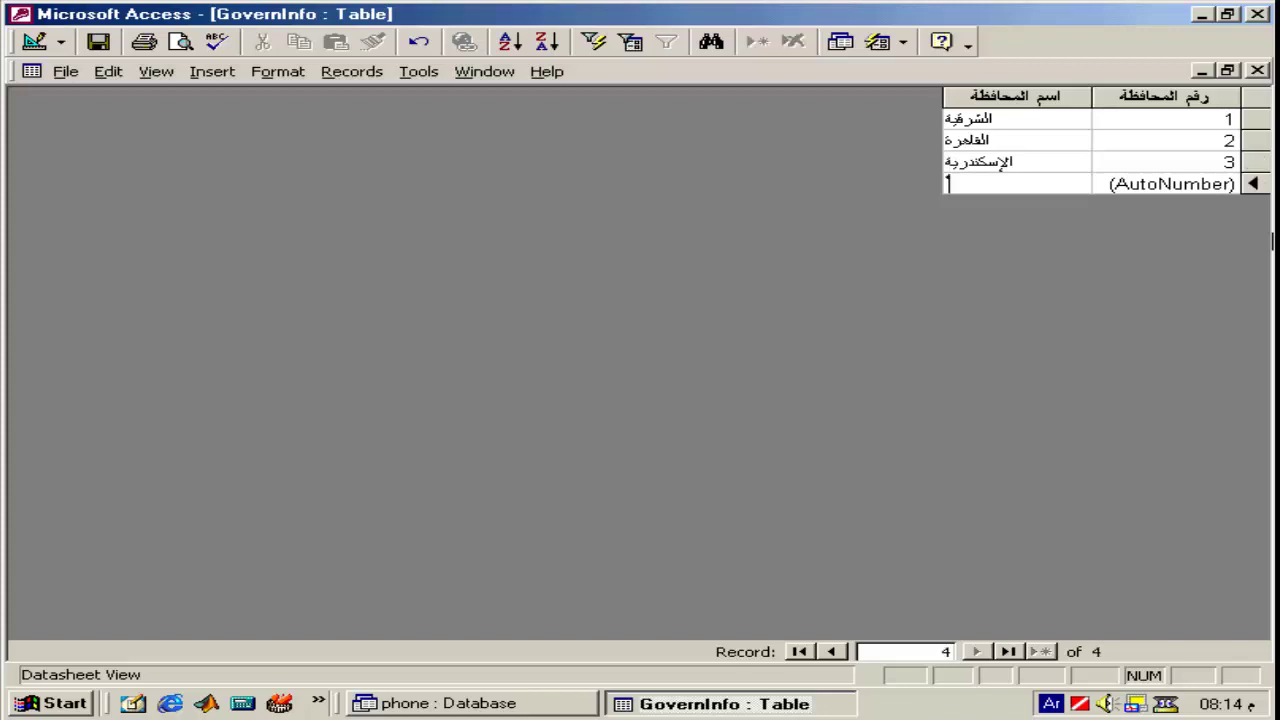
type("الدق")
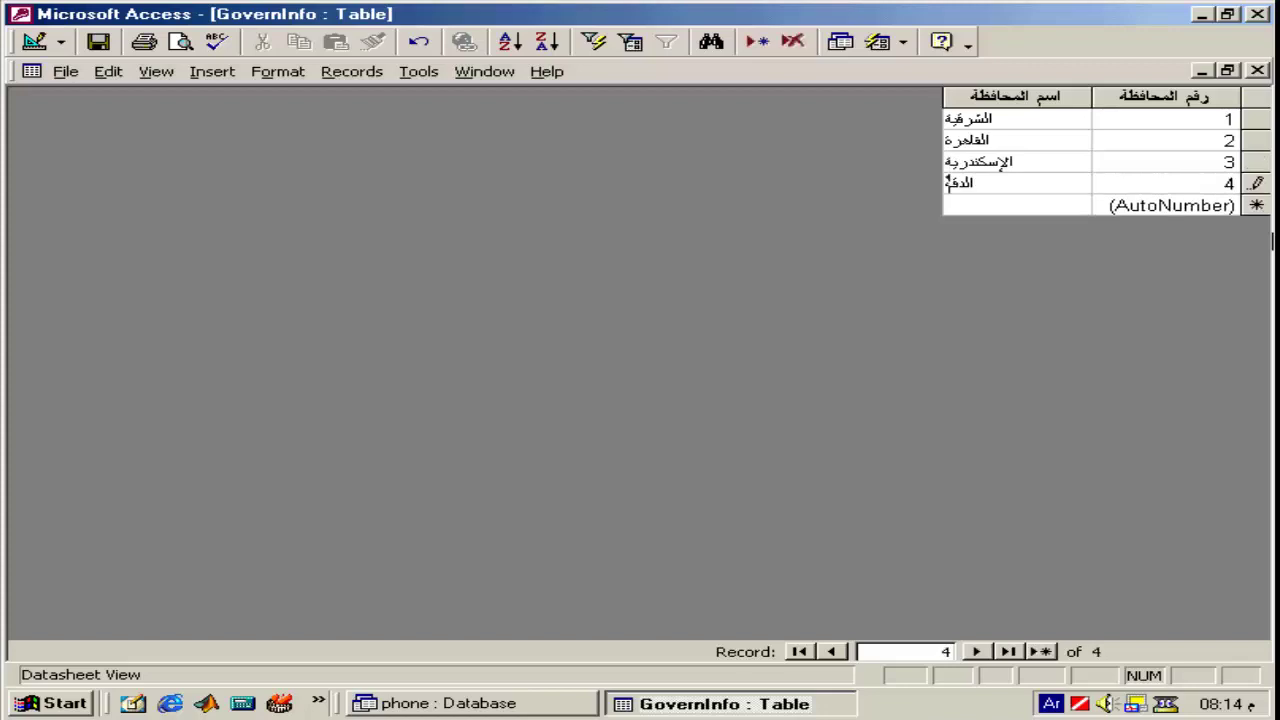
type("هلي")
key("Down")
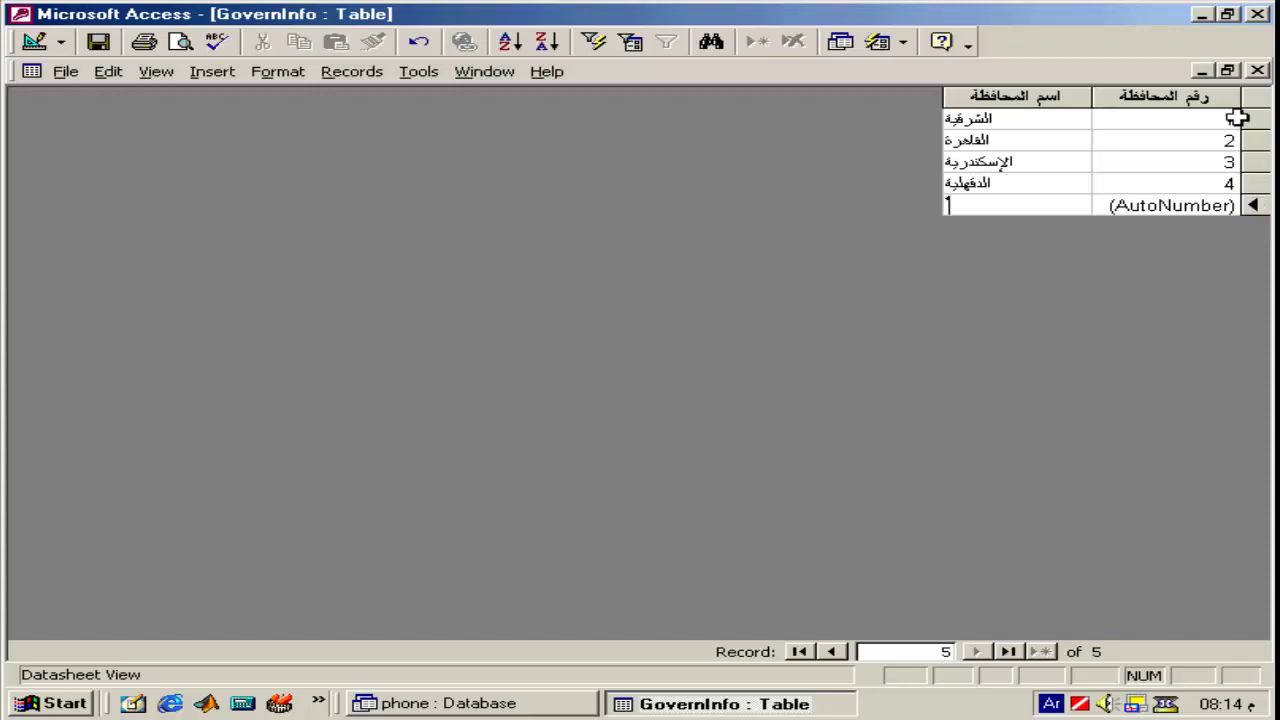
Step: Close GovernInfo, open CityInfo in Design View and caption CityID 'رقم المدينة'
left_click(1258, 70)
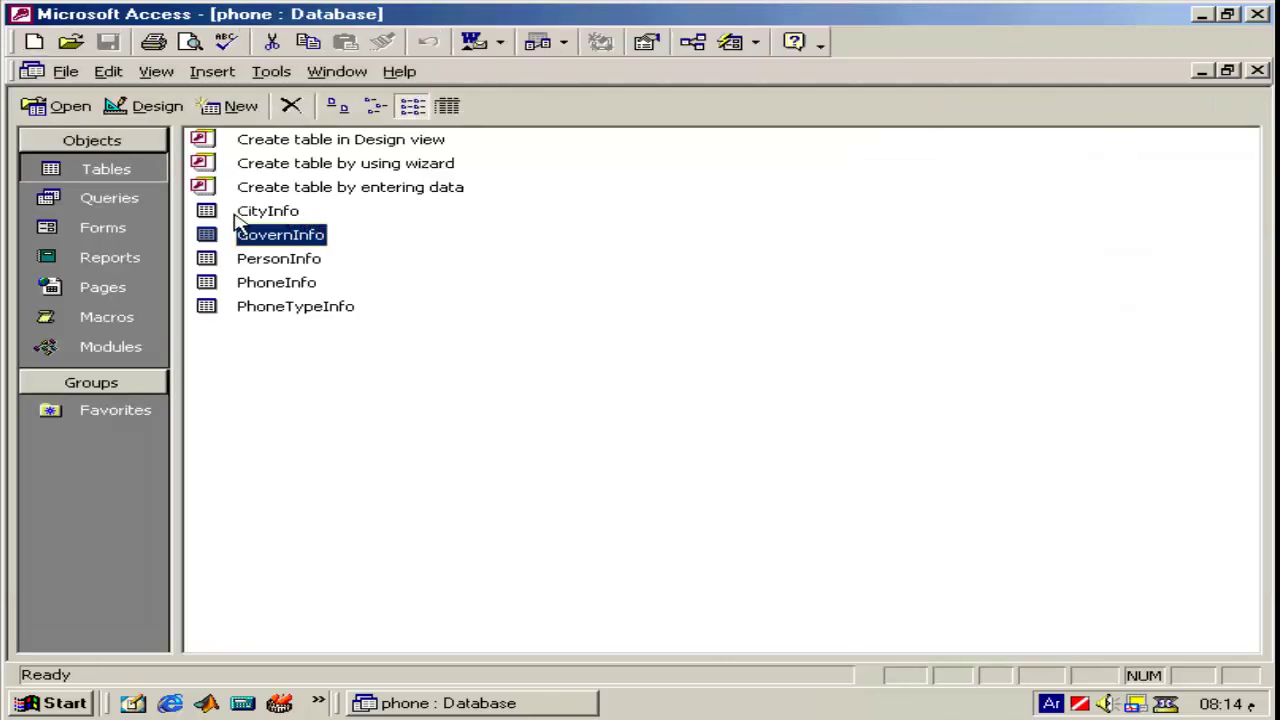
left_click(249, 217)
right_click(248, 213)
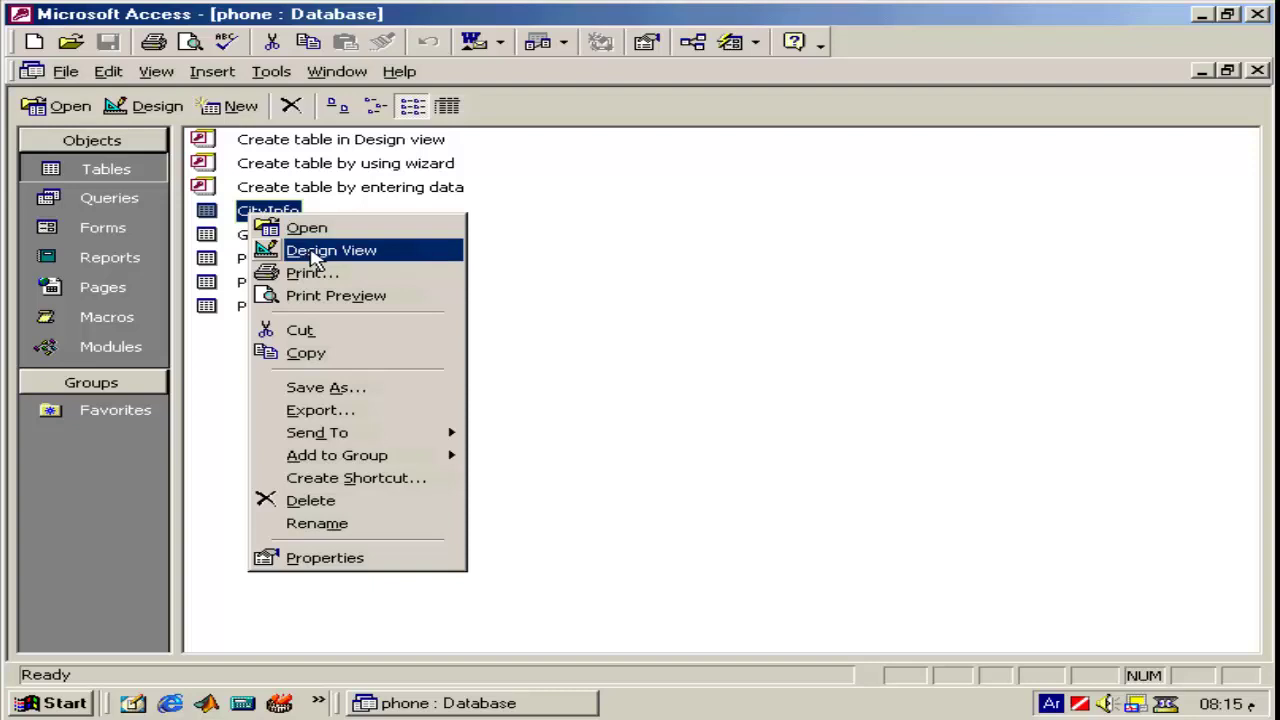
left_click(316, 252)
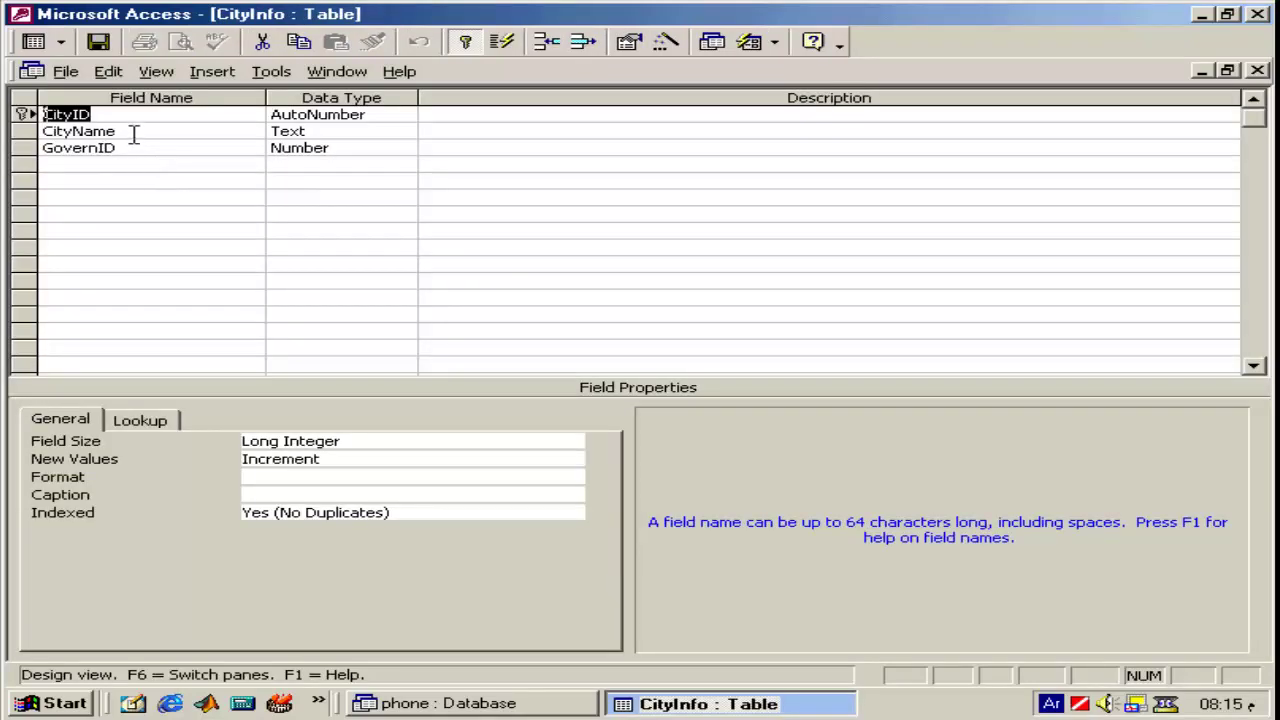
left_click(328, 478)
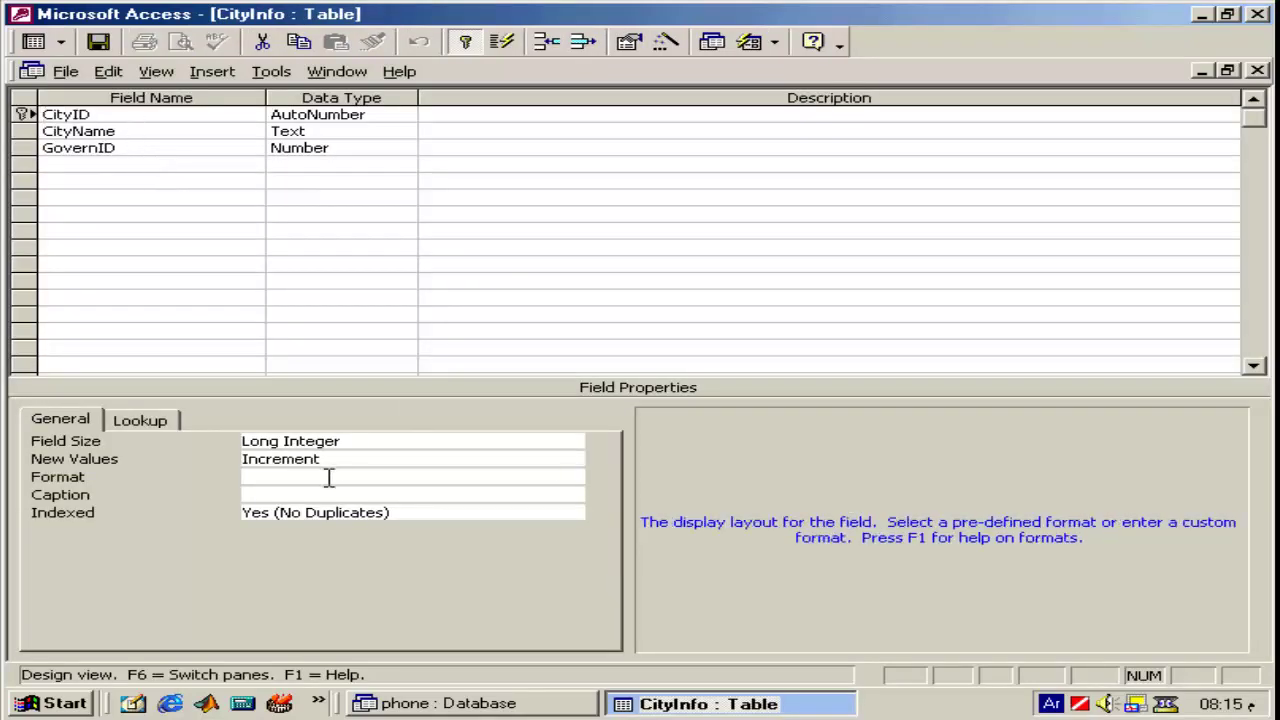
left_click(586, 496)
type("رق")
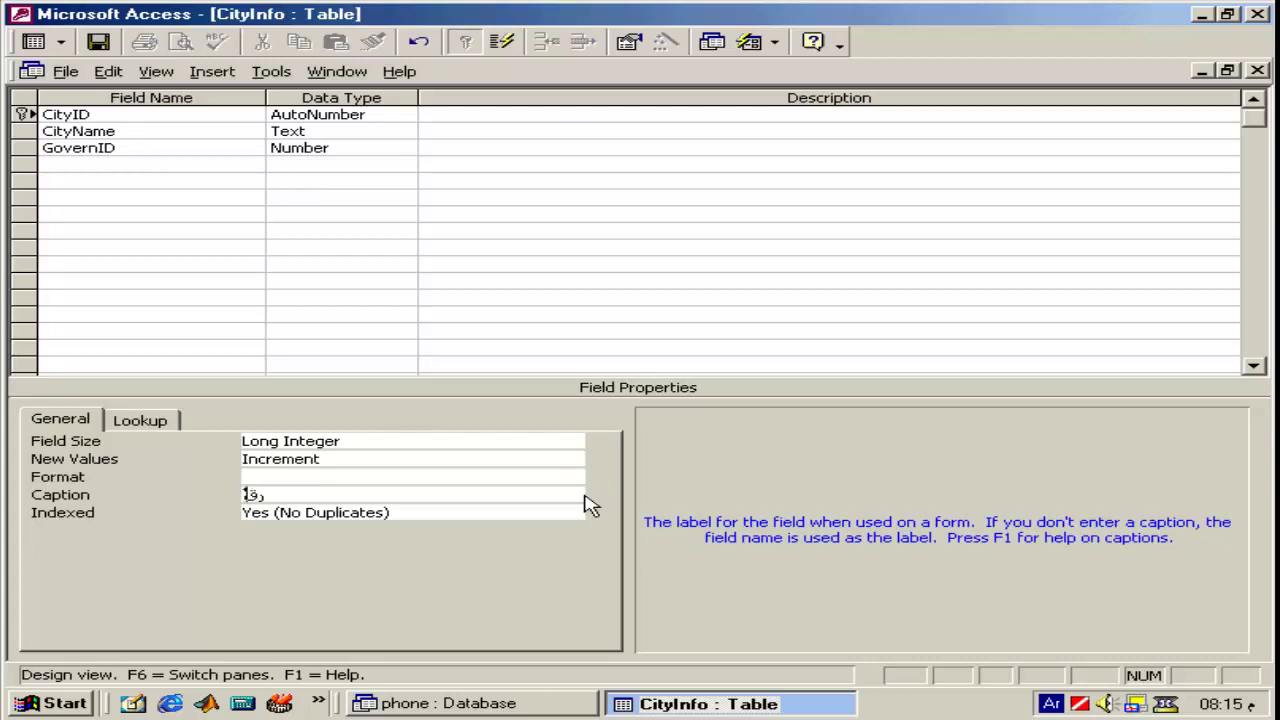
type("م الم")
type("دينة")
key("Up")
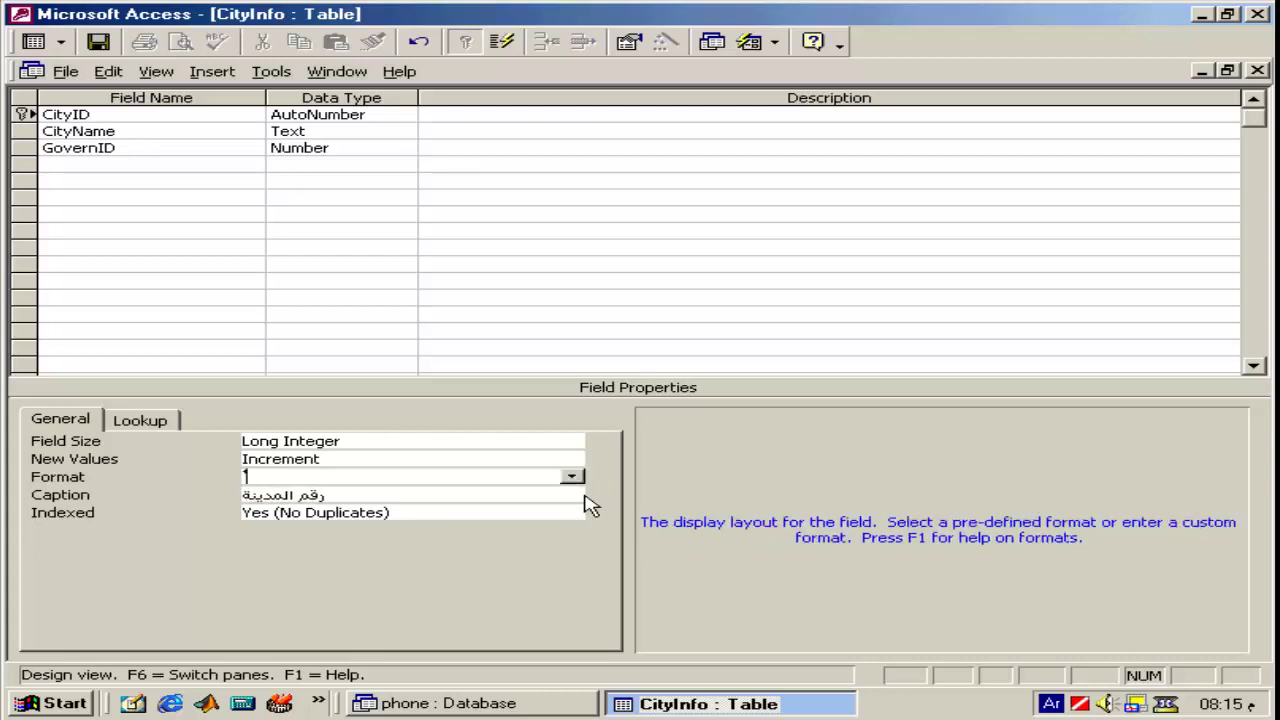
Step: Caption CityName 'اسم المدينة' and GovernID 'رقم المحافظة', save the design and view the datasheet
left_click(131, 134)
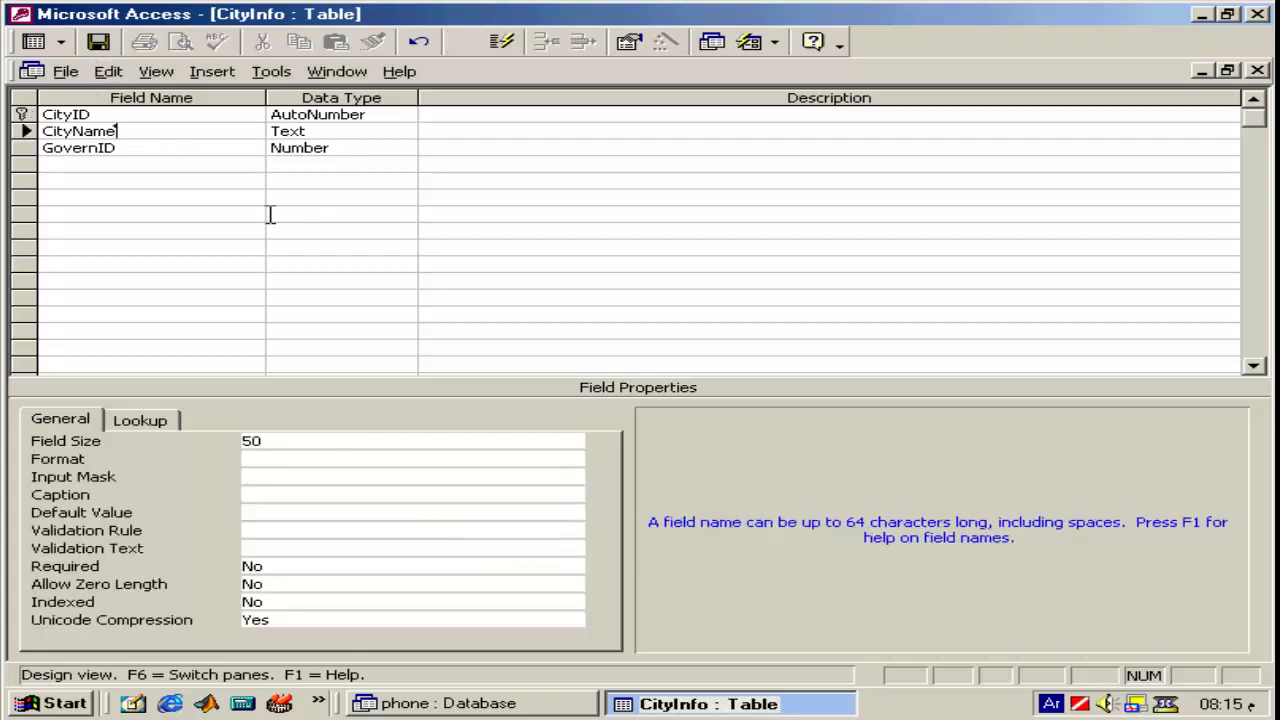
left_click(332, 490)
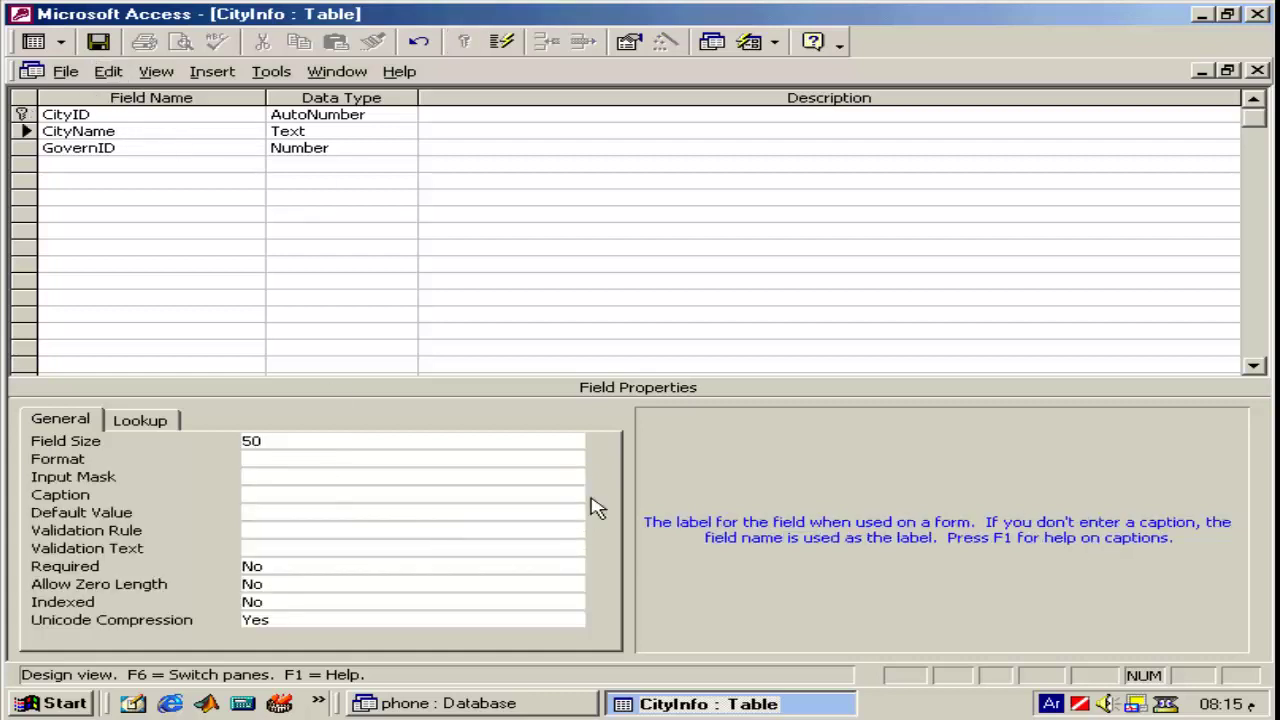
type("اسم الم")
type("دينة")
key("Return")
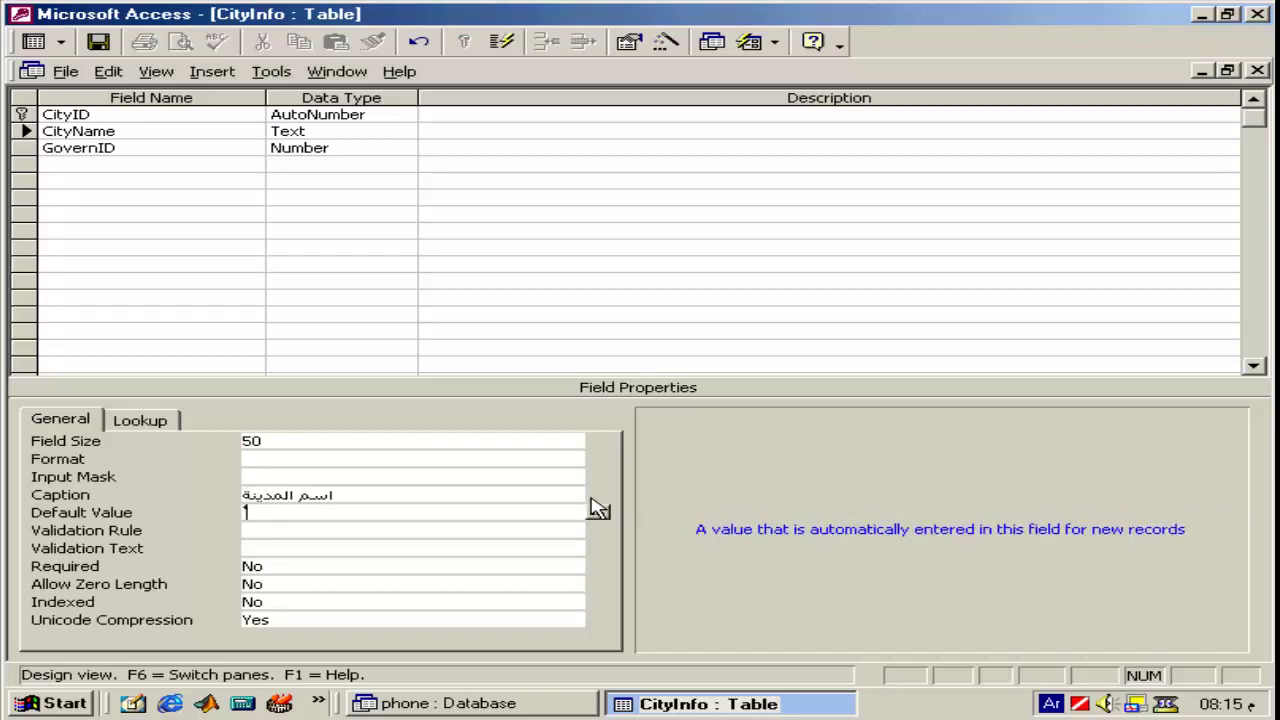
left_click(116, 148)
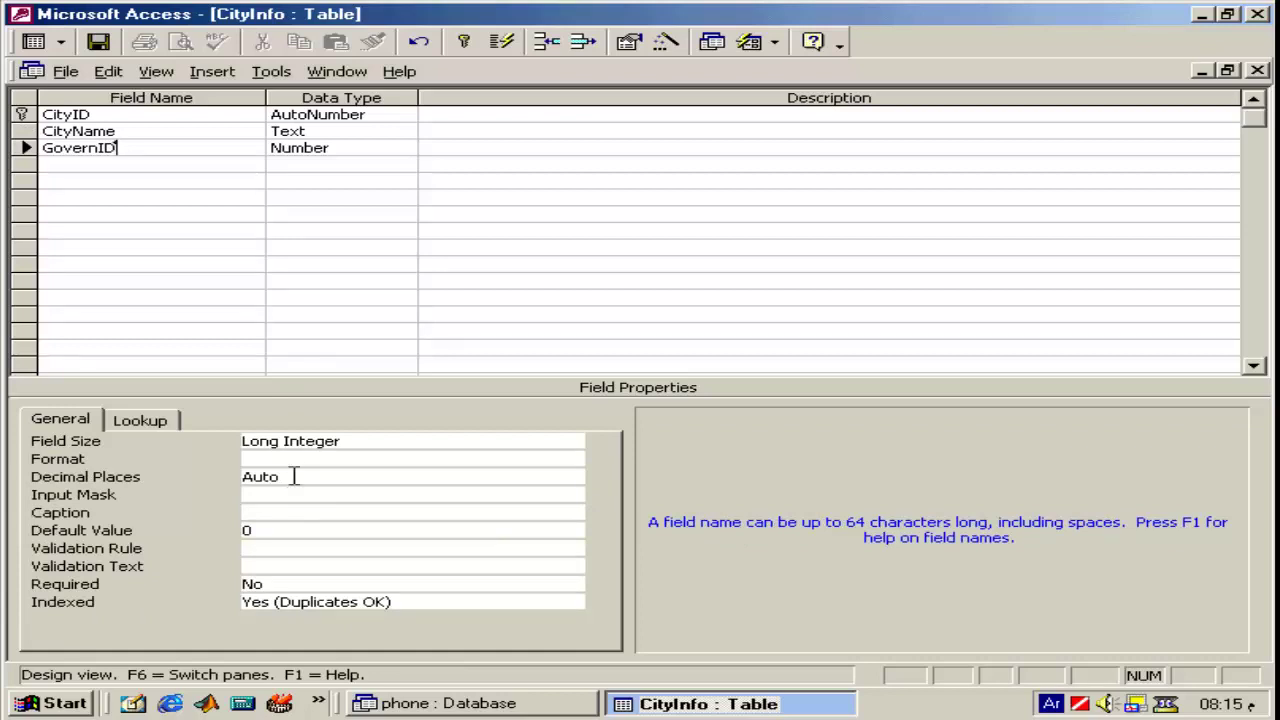
left_click(311, 515)
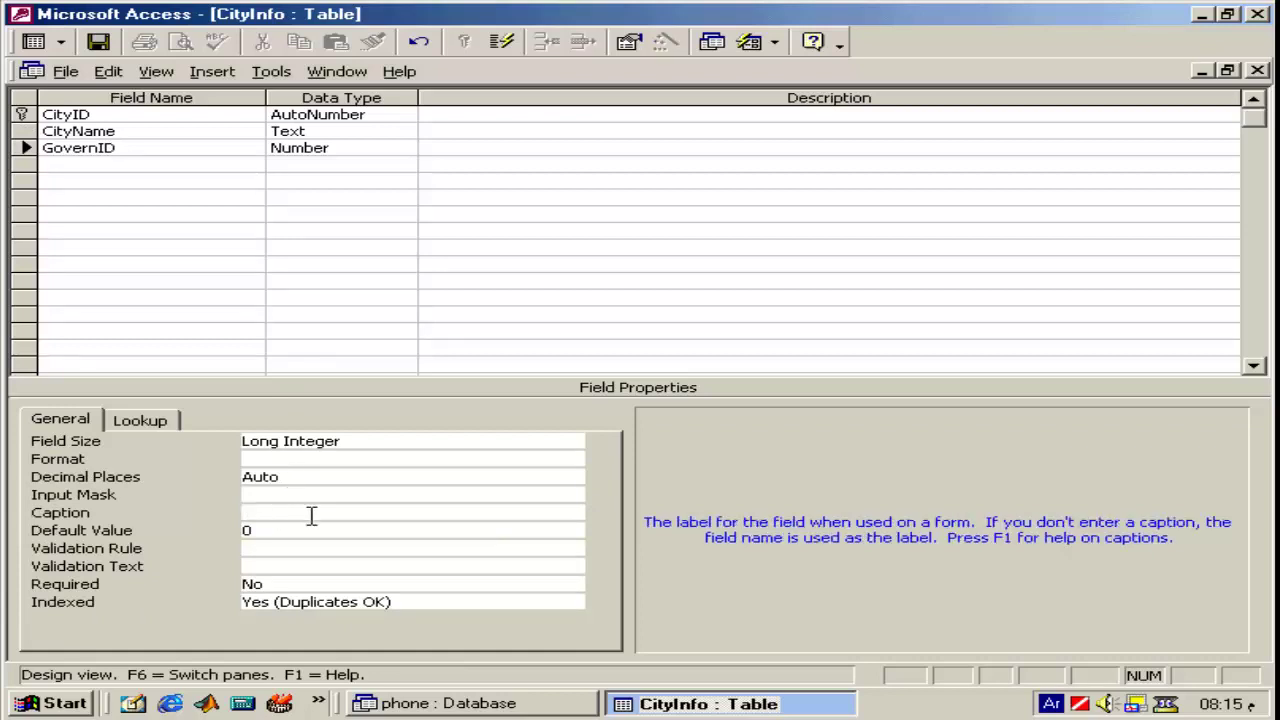
type("رقم المحاف")
type("ظ")
type("ة")
key("Return")
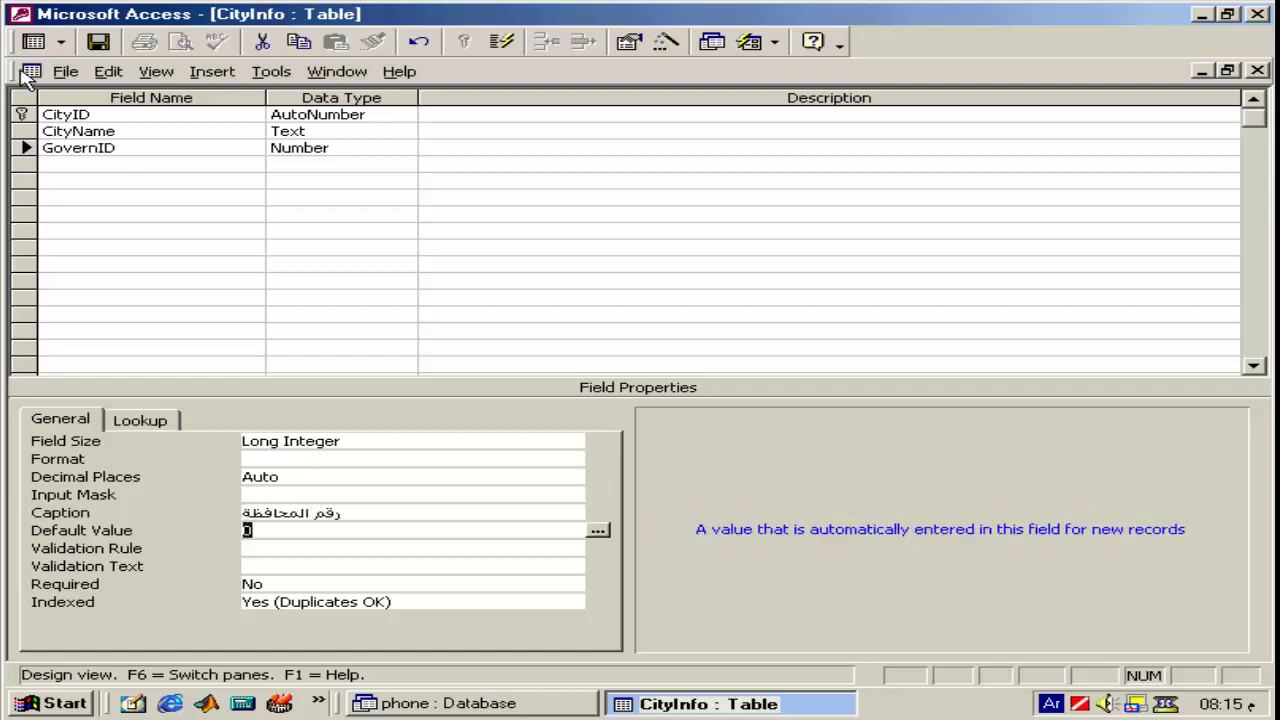
left_click(97, 41)
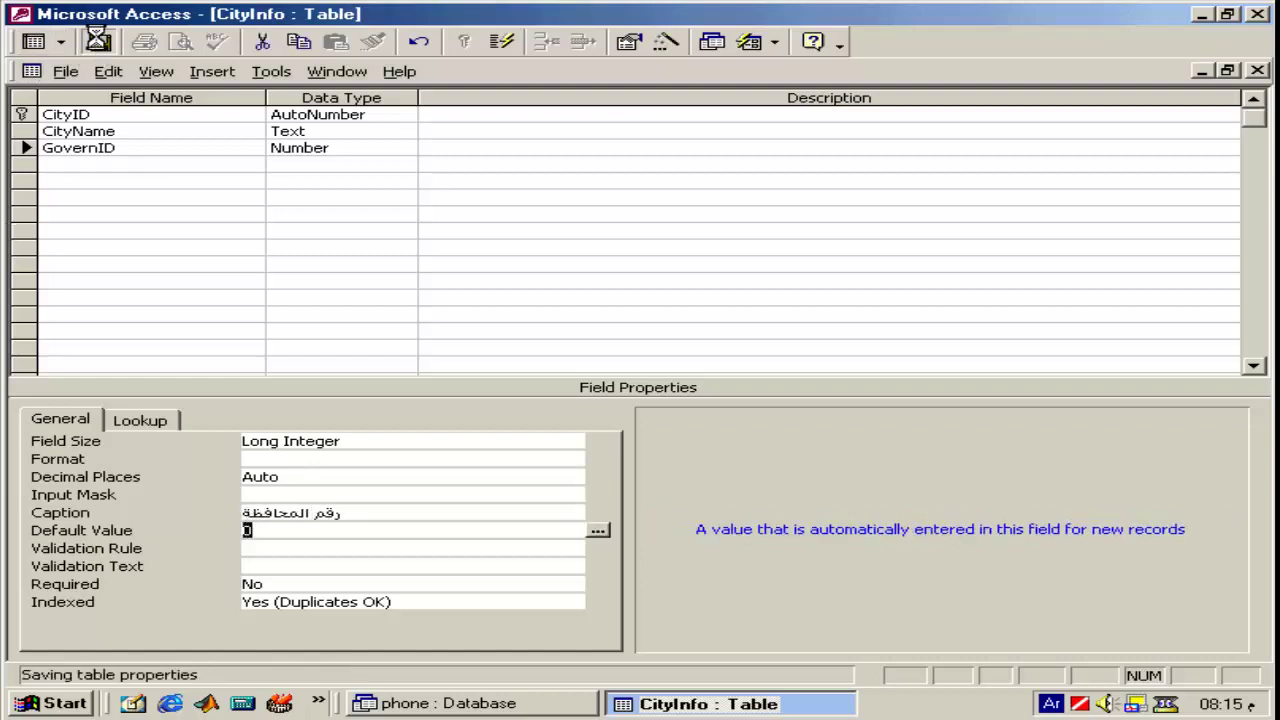
left_click(34, 41)
Step: Enter the cities الزقازيق, بلبيس, فاقوس and مرا القمح, each with governorate number 1
key("Tab")
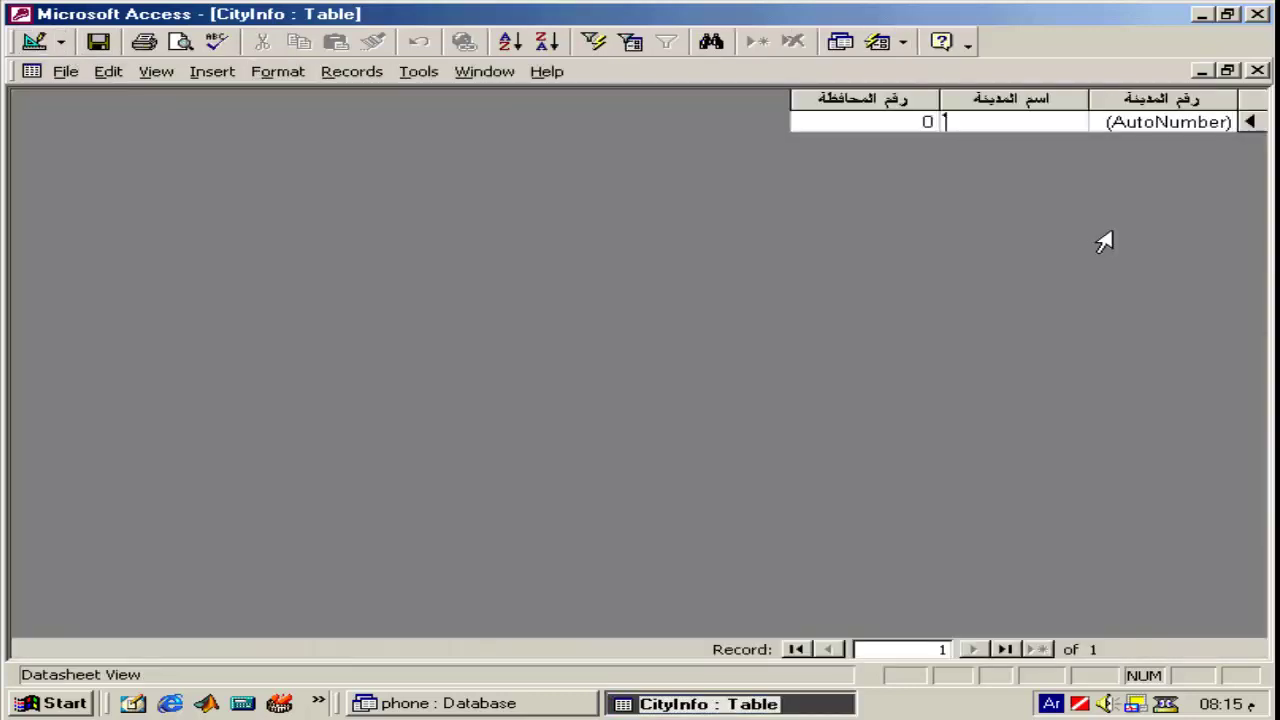
type("الزقا")
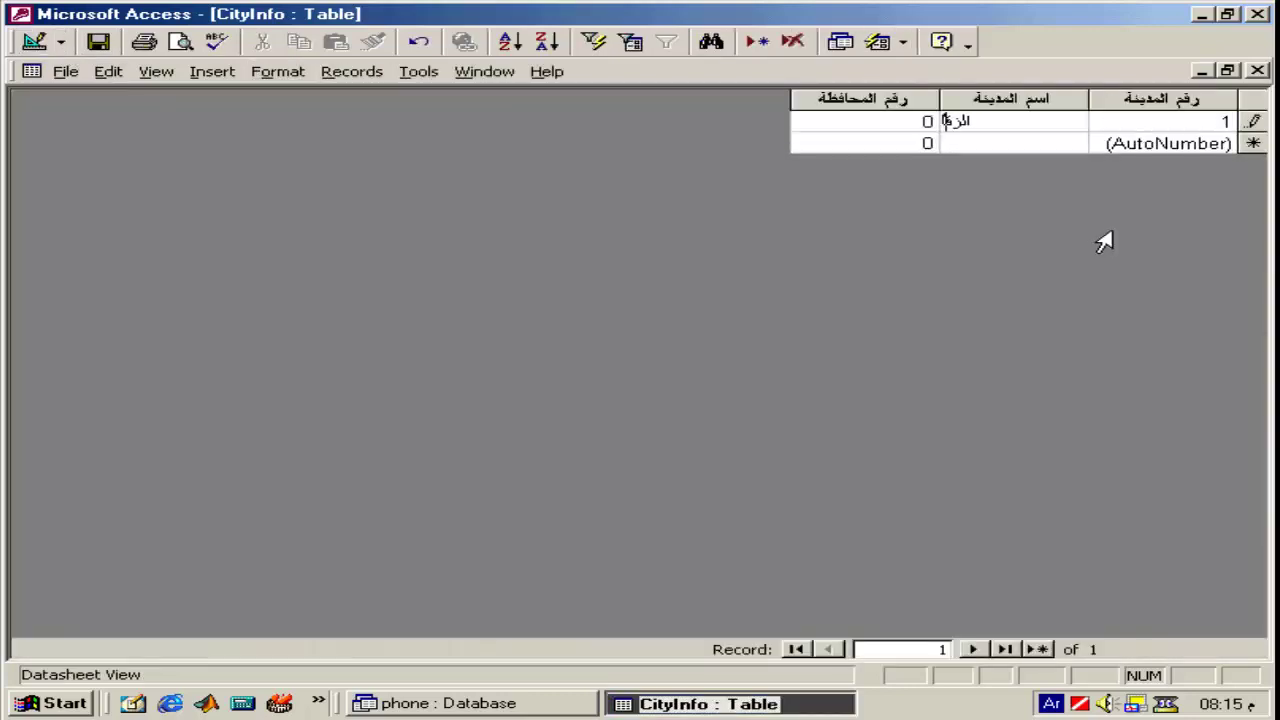
type("زيق")
key("Tab")
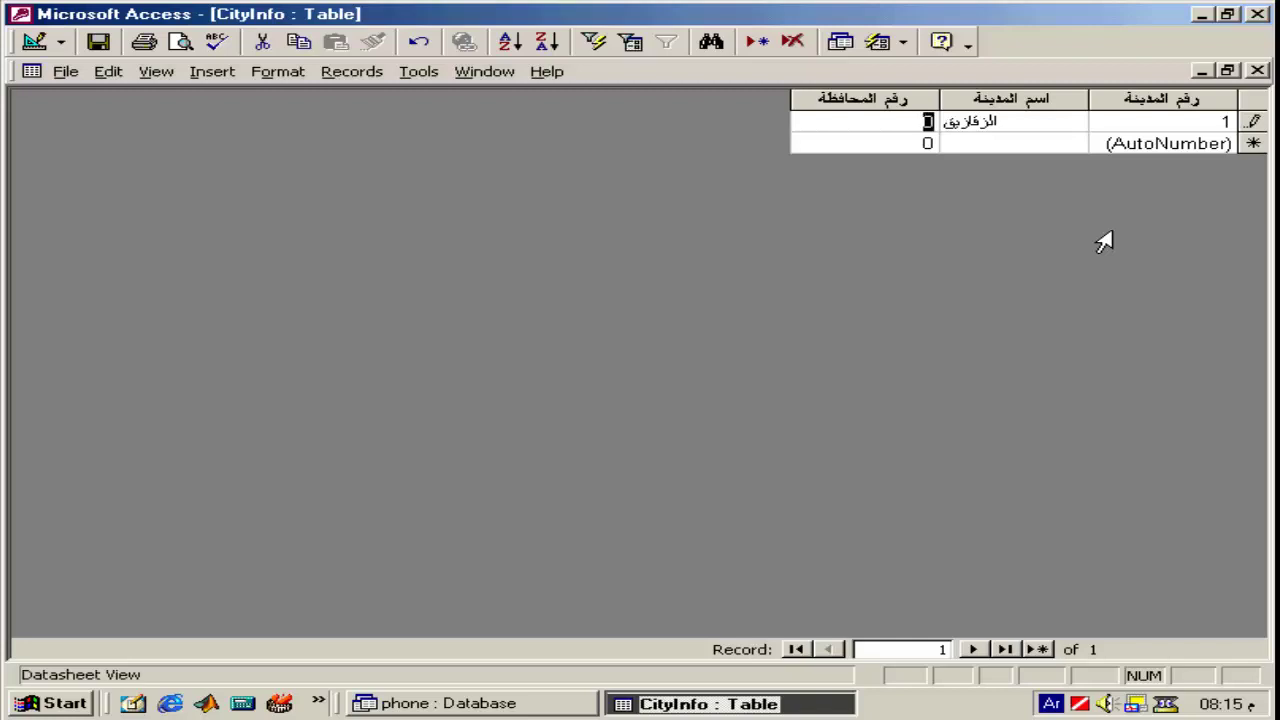
type("1")
key("Tab")
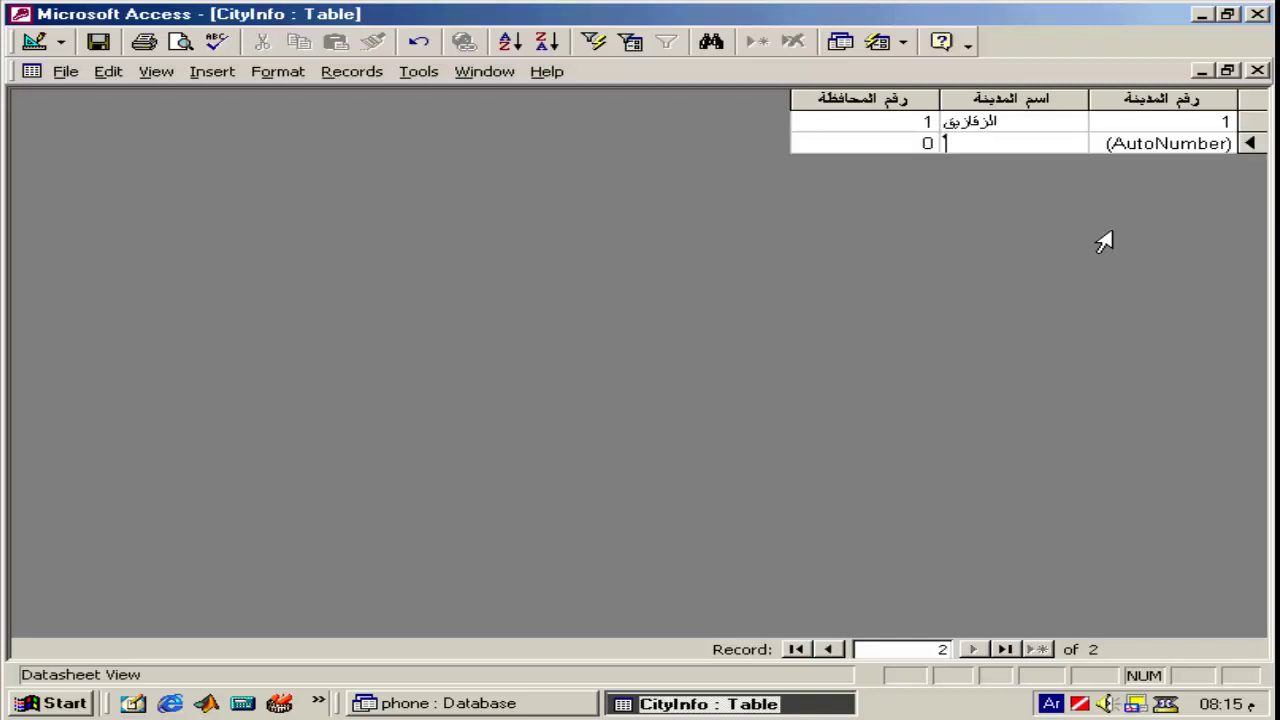
type("بلبي")
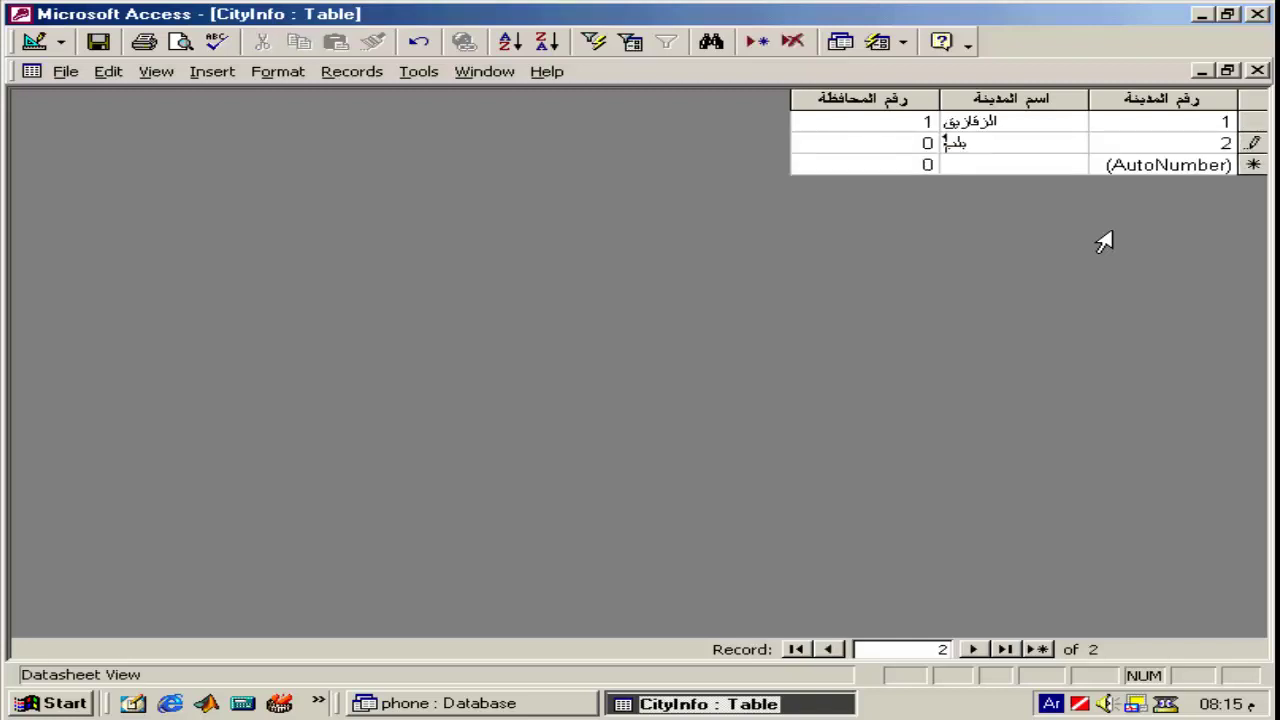
type("س")
key("BackSpace")
type("س")
key("Tab")
type("1")
key("Tab")
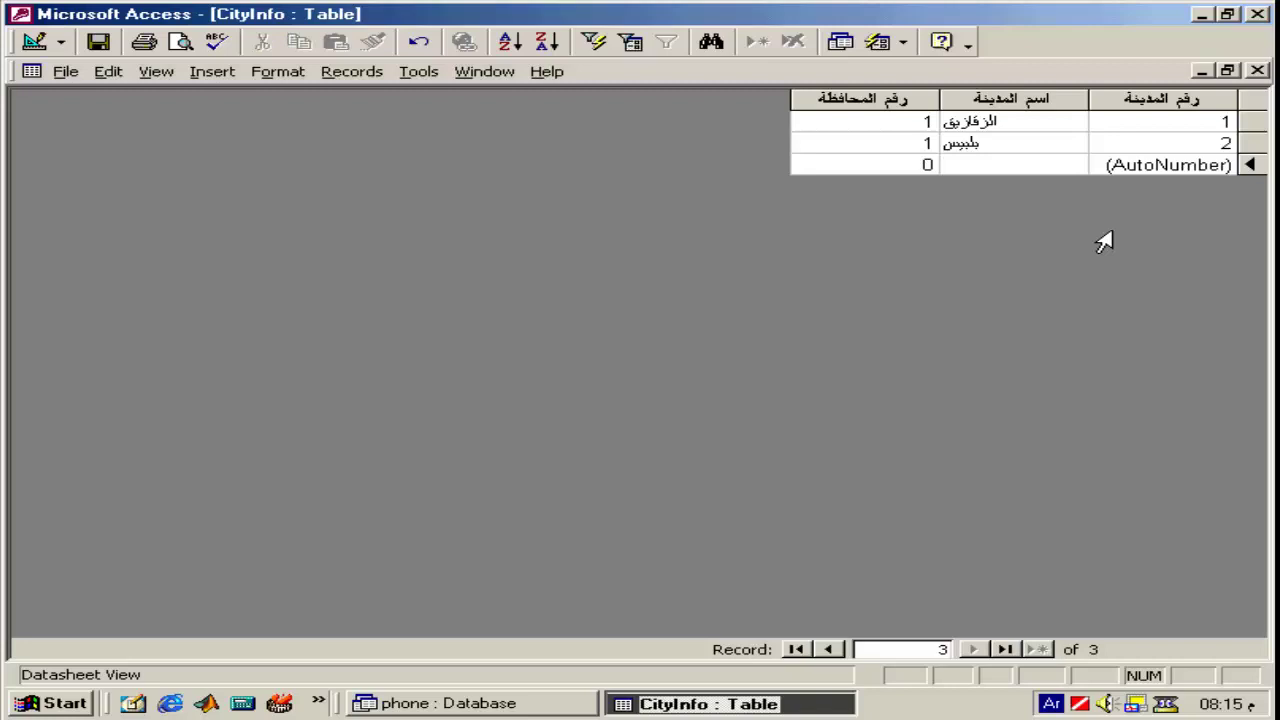
type("فاقوس")
key("Tab")
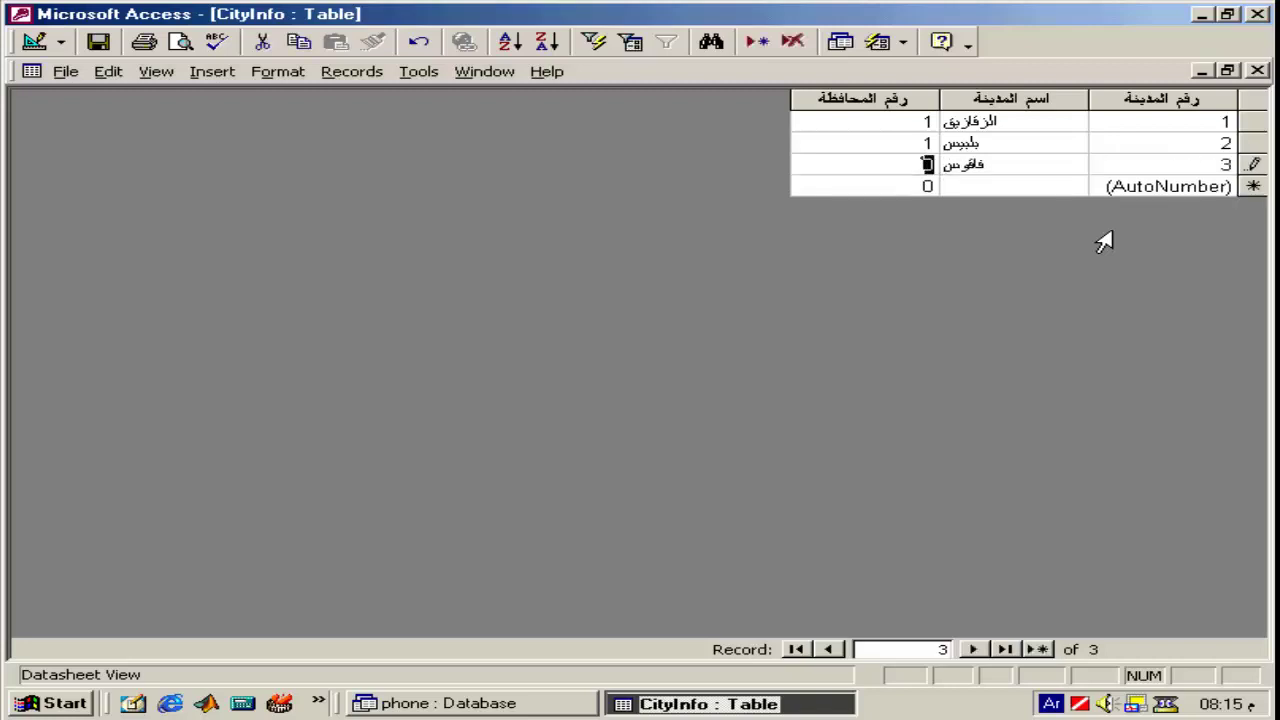
type("1")
key("Tab")
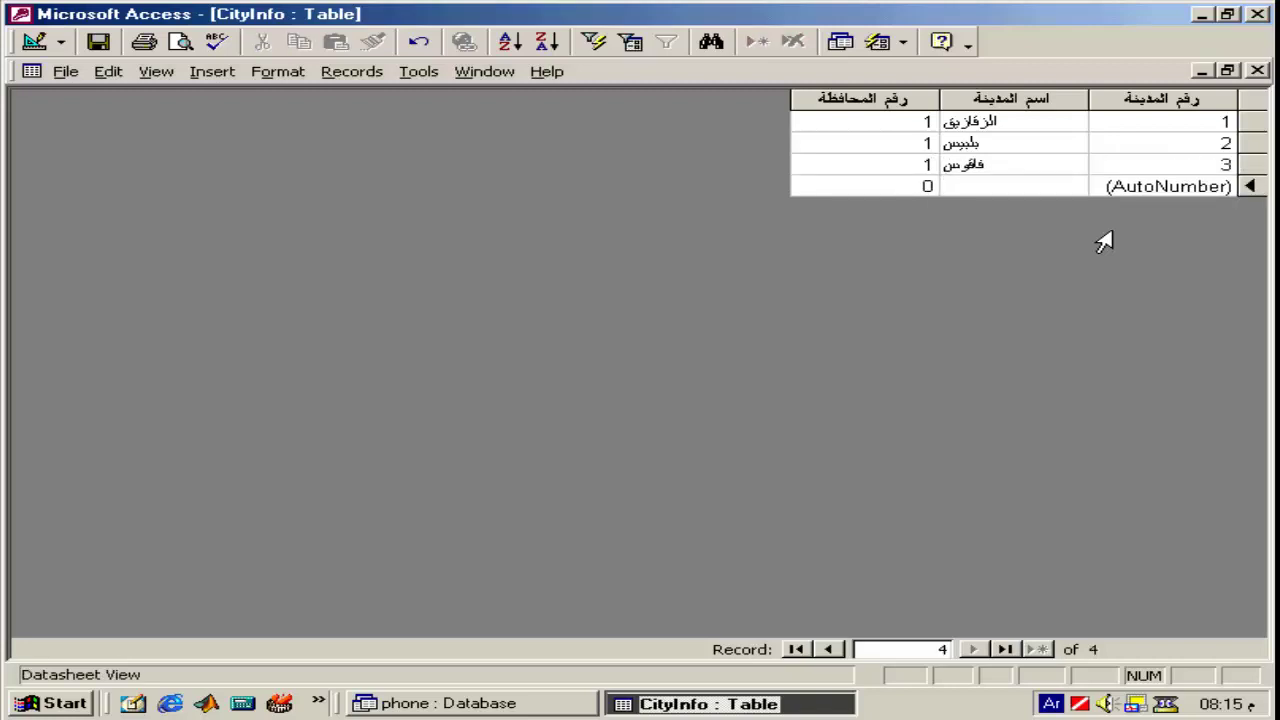
type("مر")
type("ا ال")
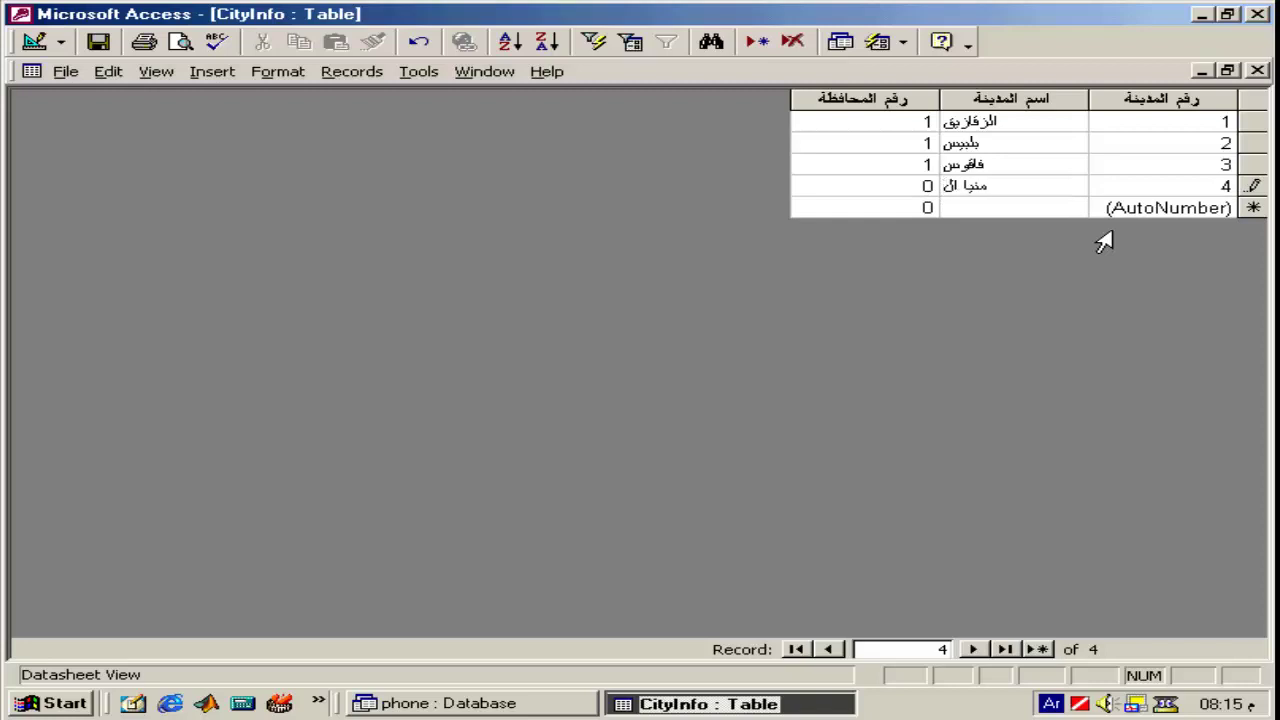
type("قمح")
key("Tab")
type("1")
key("Tab")
Step: Add القاهرة (governorate 2), المنصورة and السنبلاوين (governorate 4), then close CityInfo
type("ا")
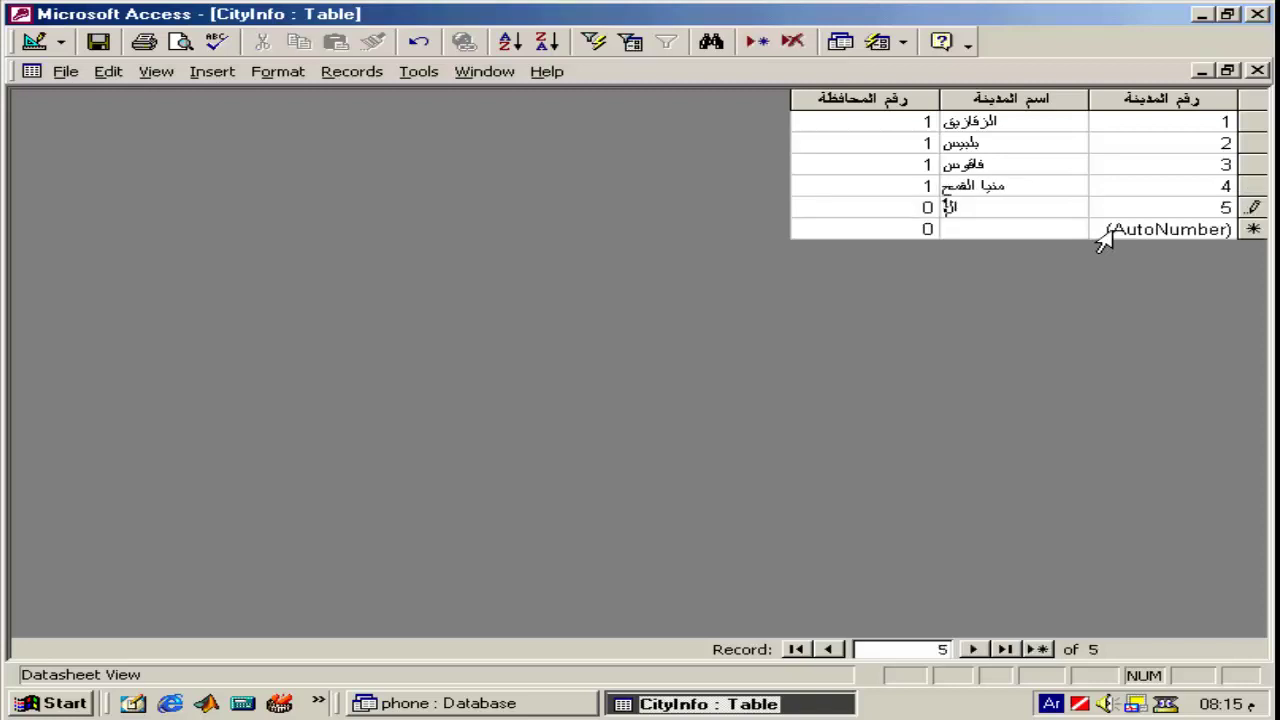
type("لقاهرة")
key("Tab")
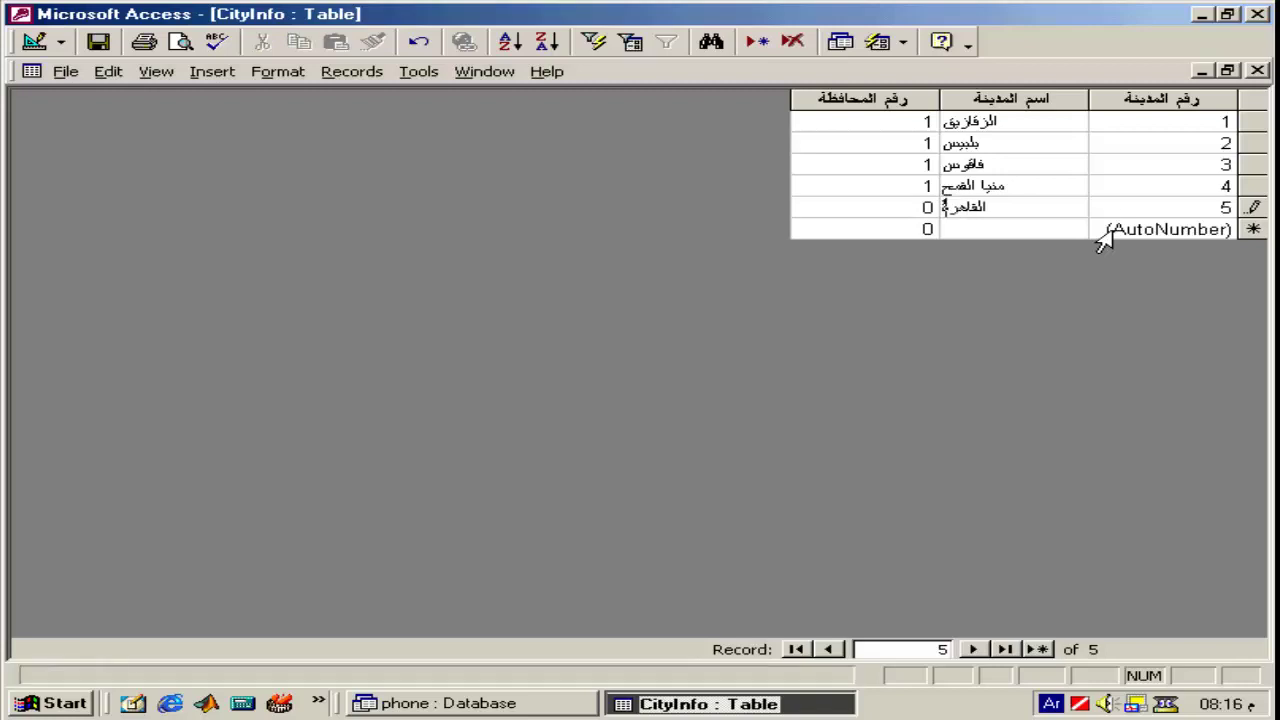
type("2")
key("Tab")
type("ا")
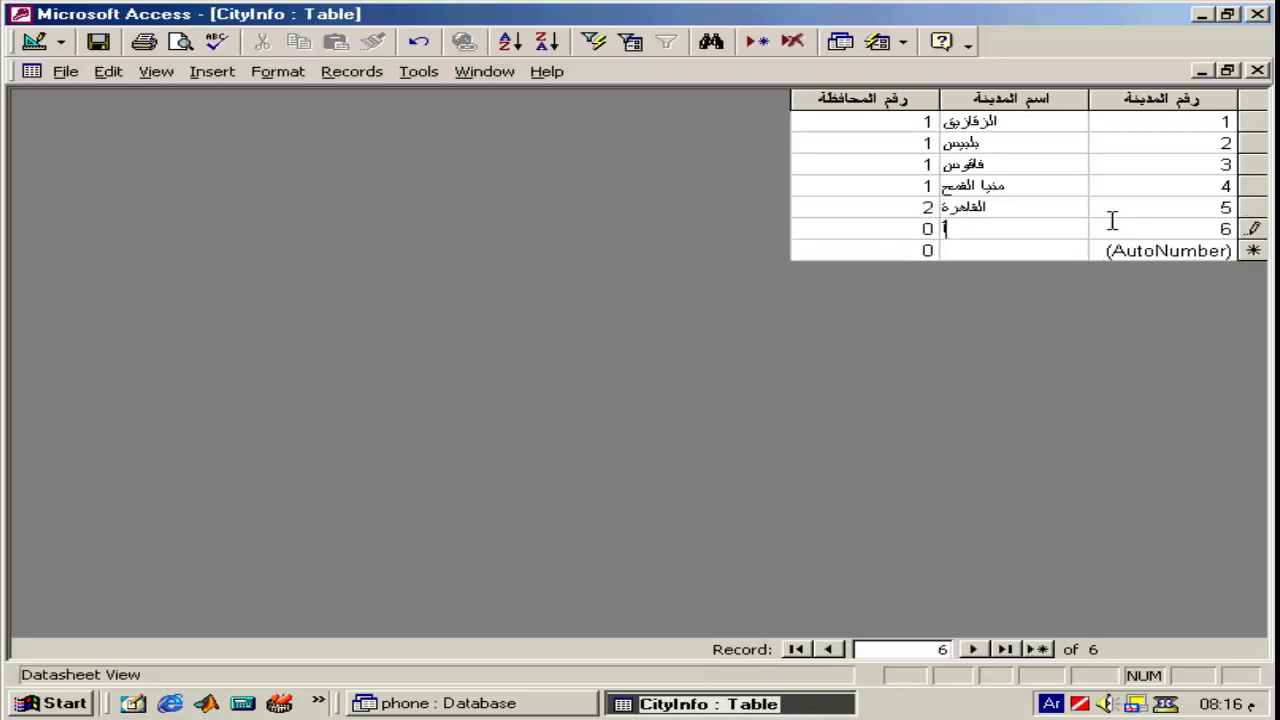
type("لمنصور")
type("ة")
key("Tab")
type("4")
key("Tab")
type("ال")
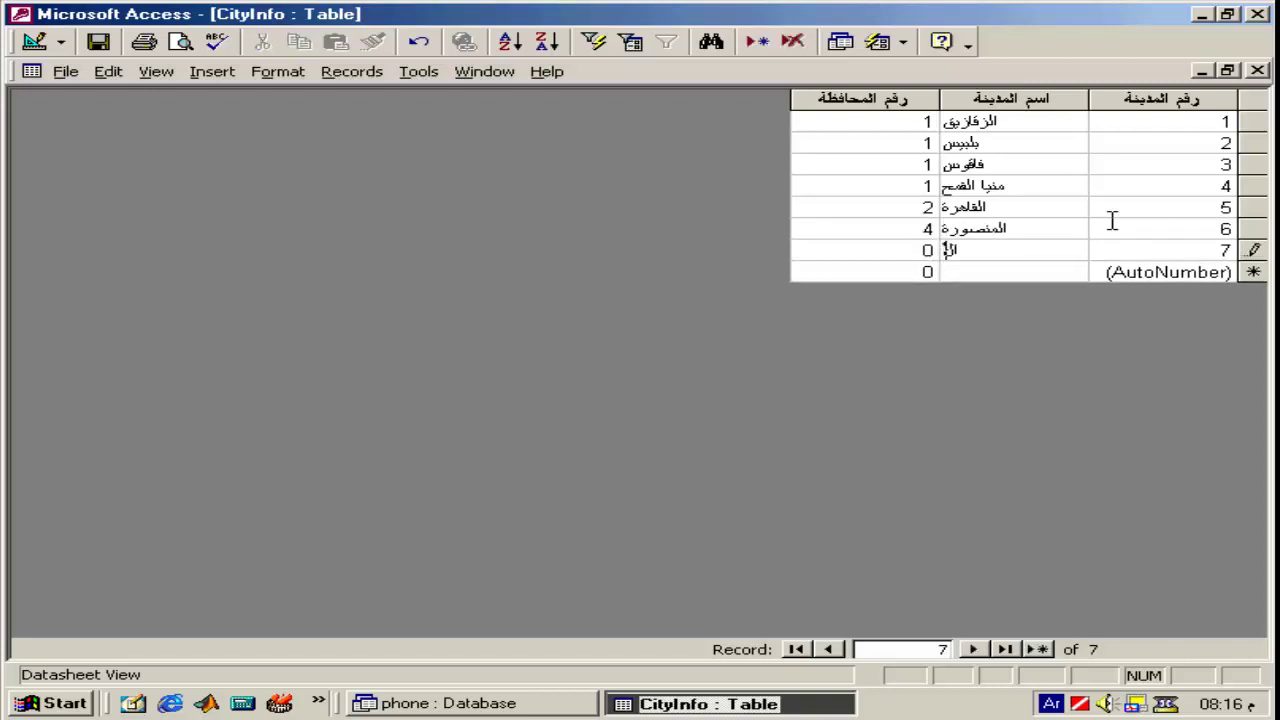
type("سن")
type("بلاوي")
type("ن")
key("Tab")
type("4")
key("Tab")
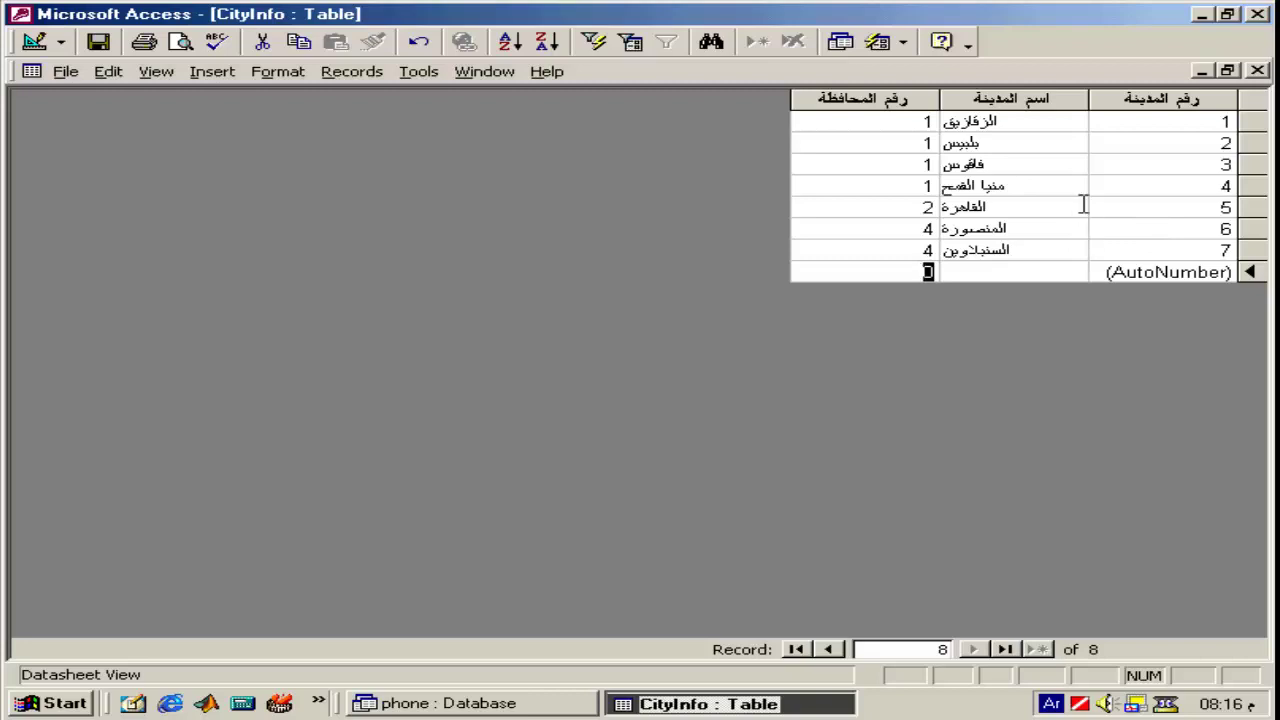
left_click(1258, 70)
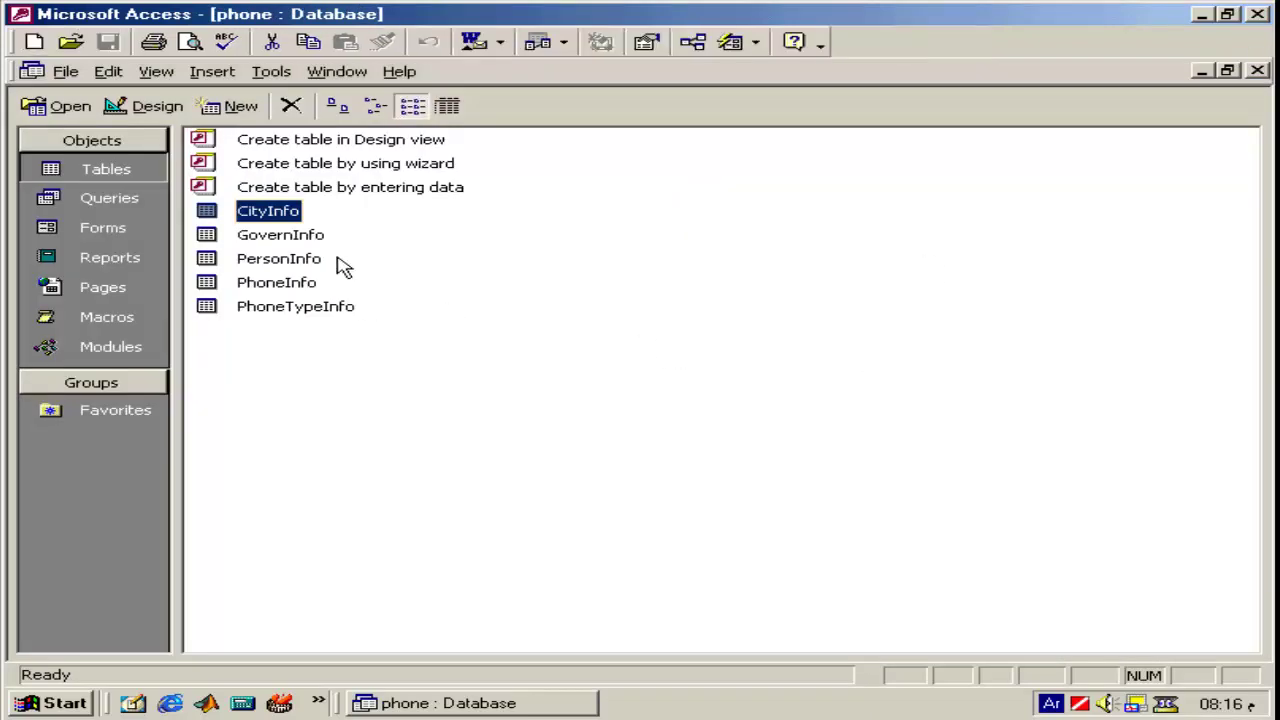
Step: Open PersonInfo in Design View and give PersonID and PersonName Arabic captions
right_click(291, 257)
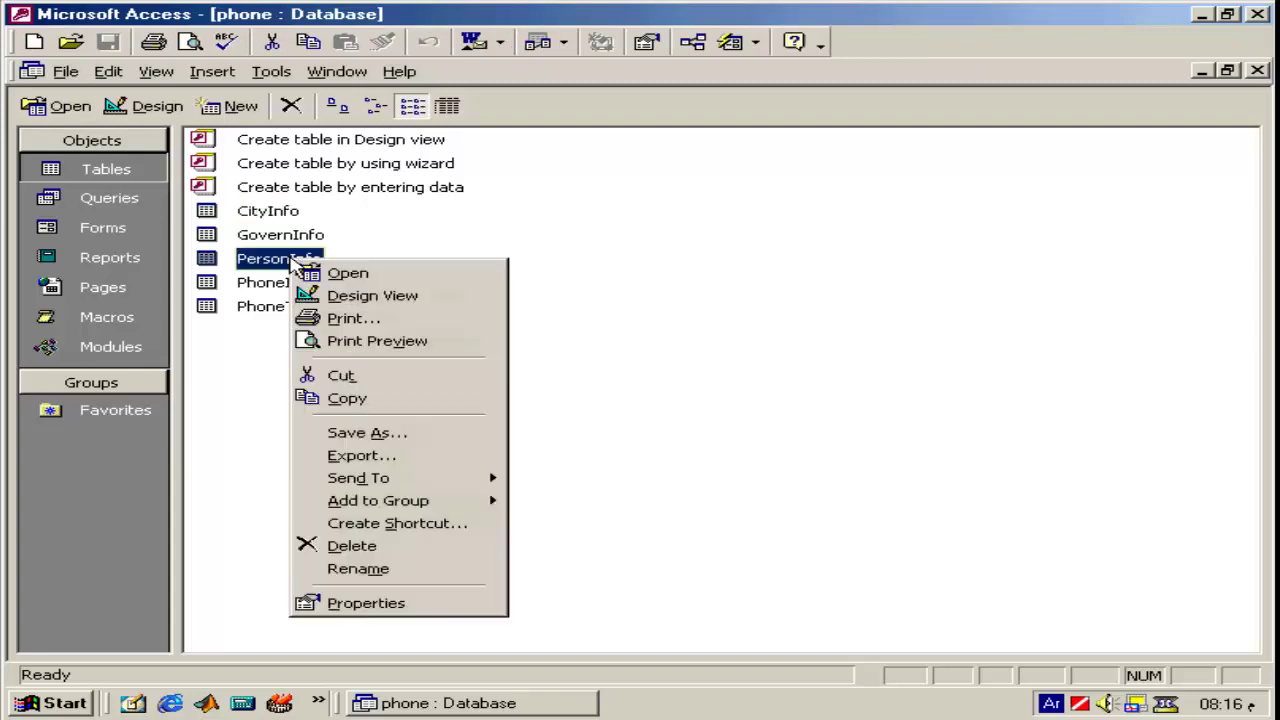
left_click(391, 302)
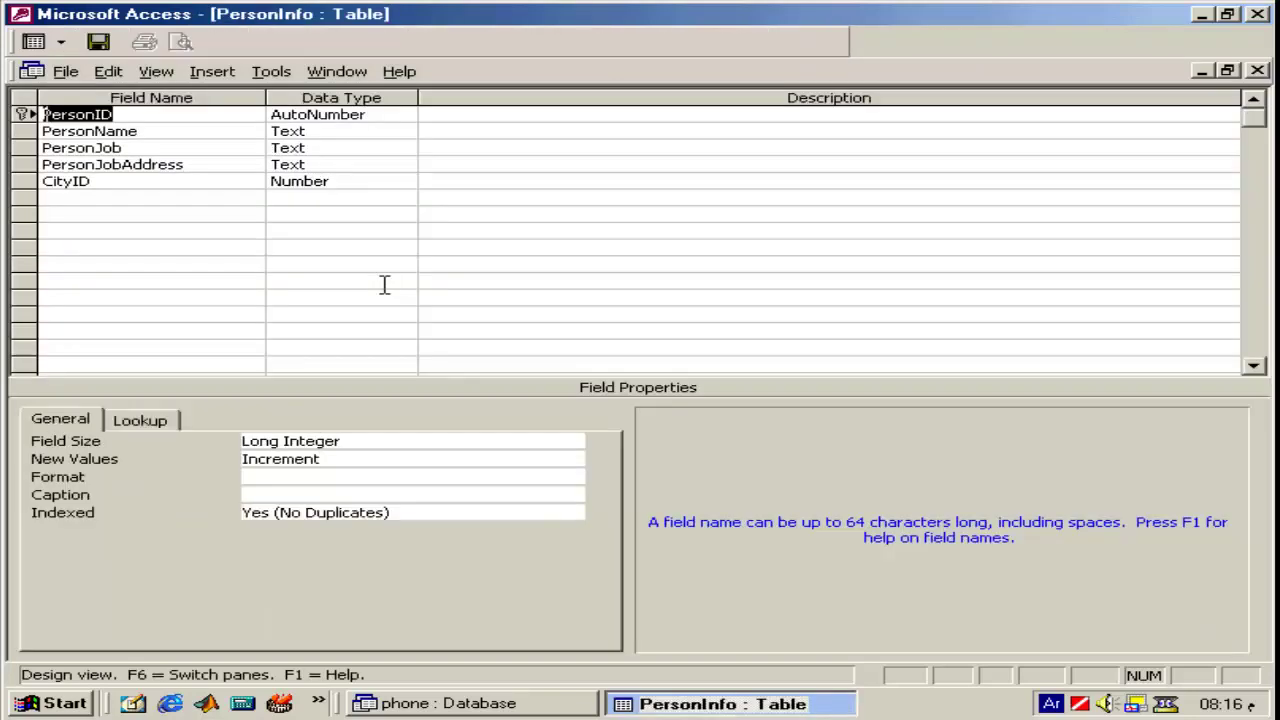
left_click(312, 495)
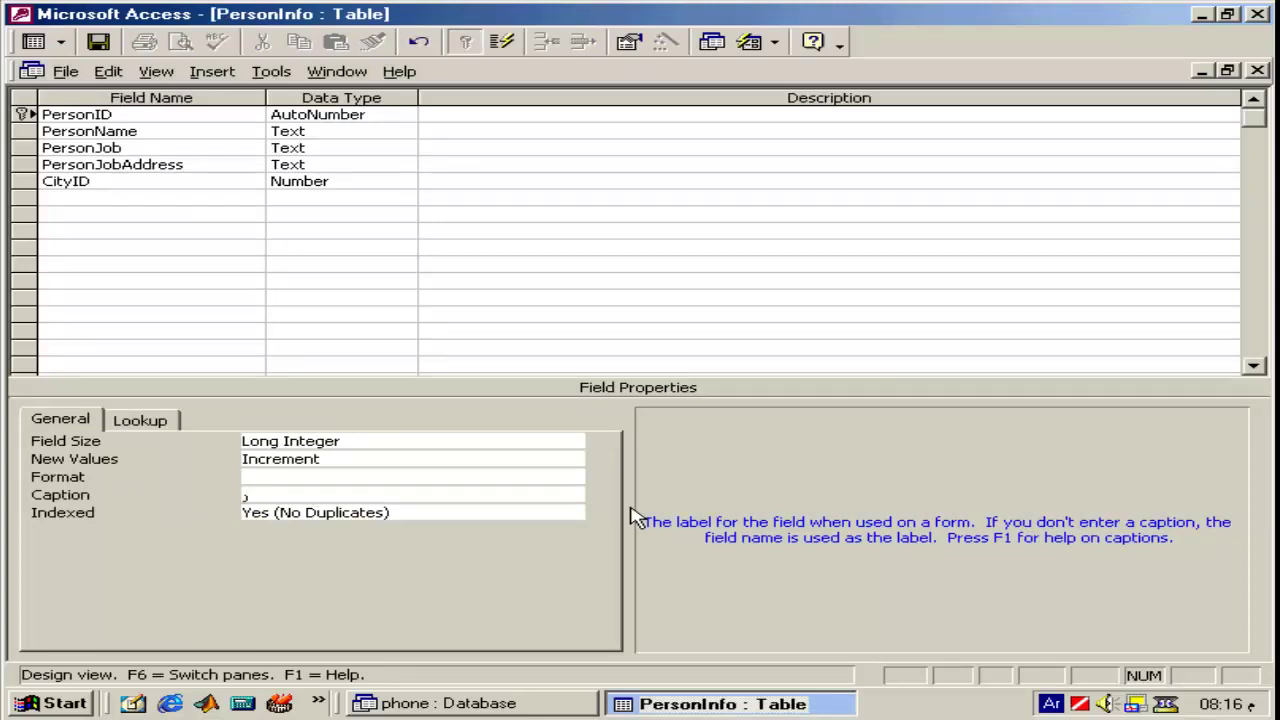
type("قم الشخ")
type("ص")
key("ctrl+shift+Left")
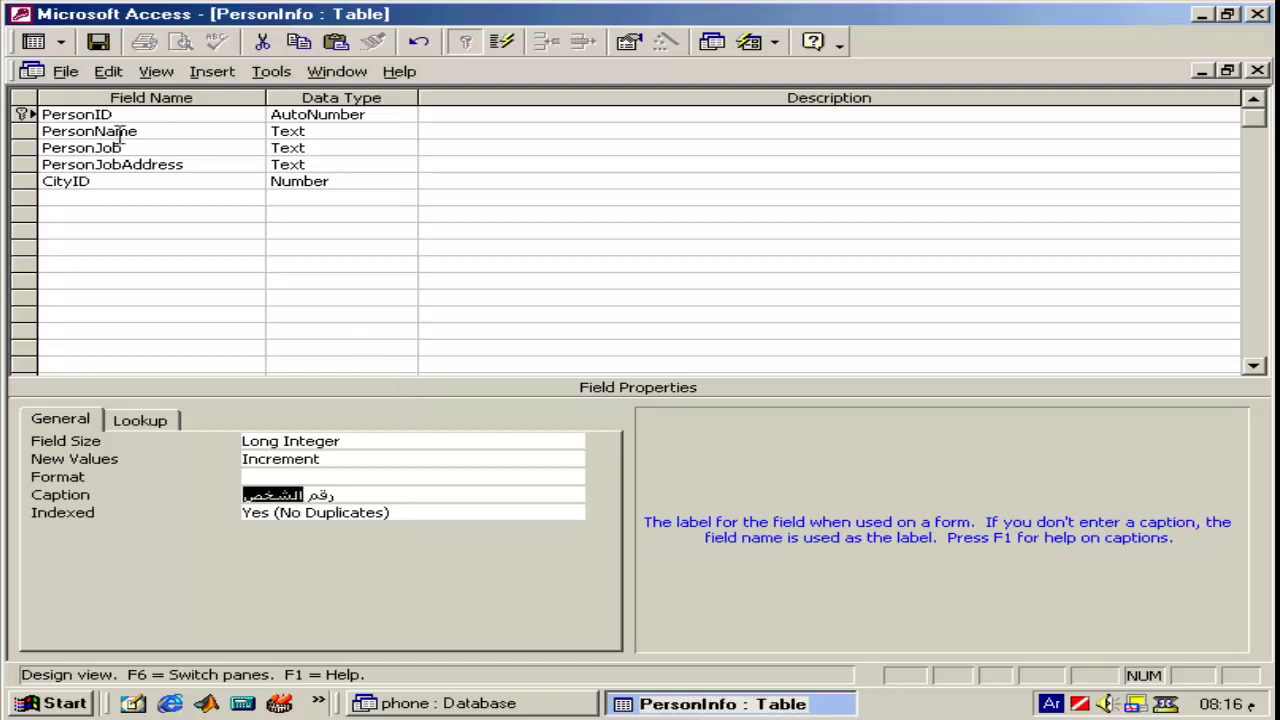
left_click(119, 133)
left_click(424, 500)
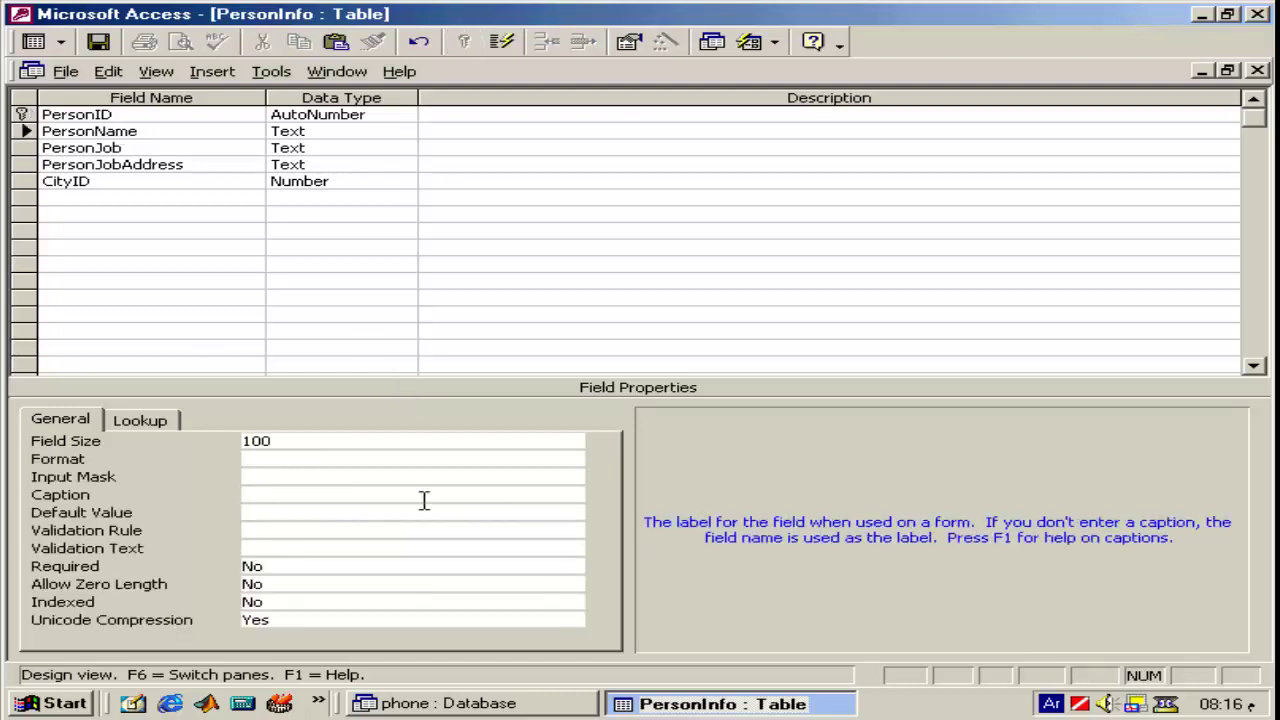
type("اسمال")
type("شخص")
Step: Caption PersonJob in Arabic, PersonJobAddress 'عنوان عمل الشخص' and CityID 'رقم المدينة'
left_click(175, 148)
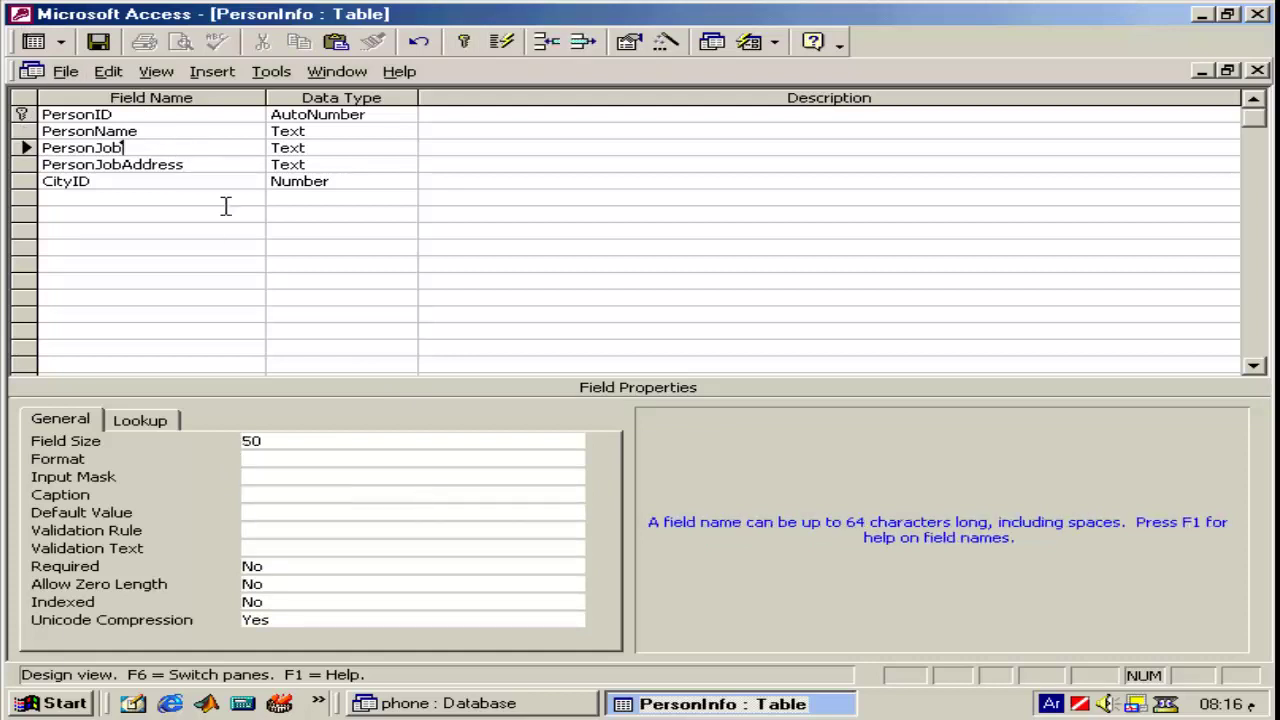
left_click(288, 495)
type("عمل")
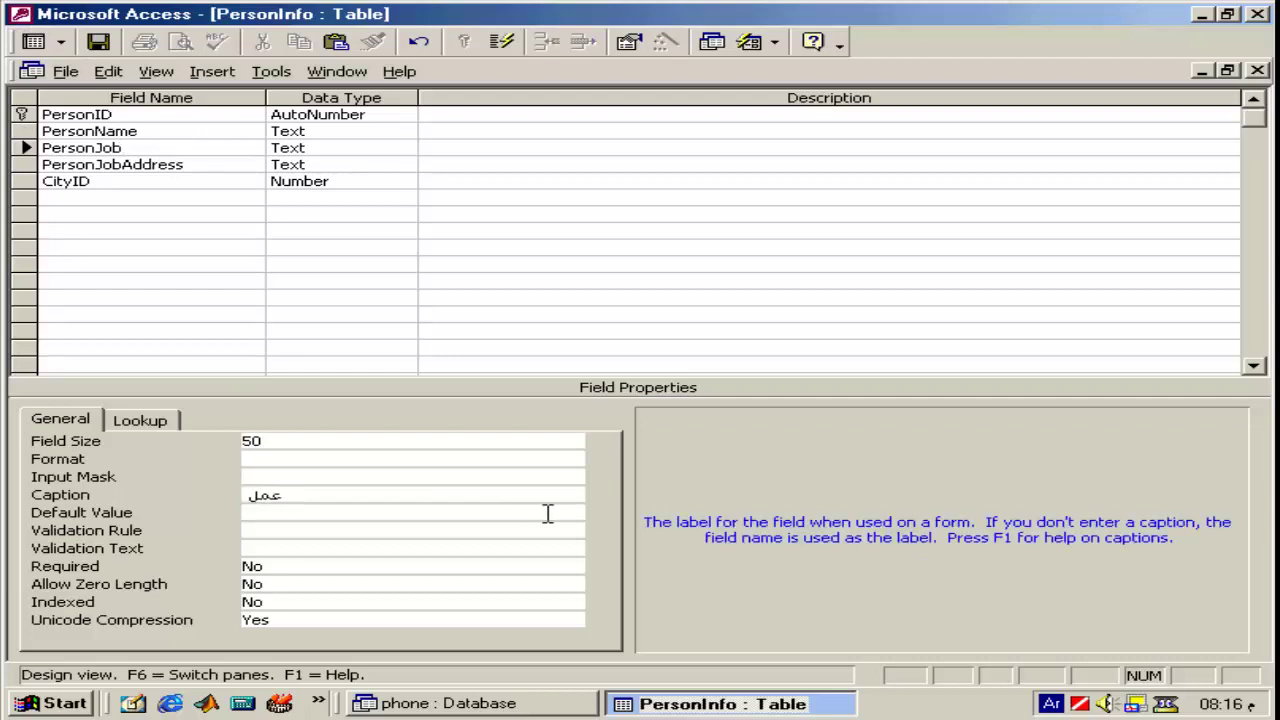
type("الشخص")
left_click(548, 513)
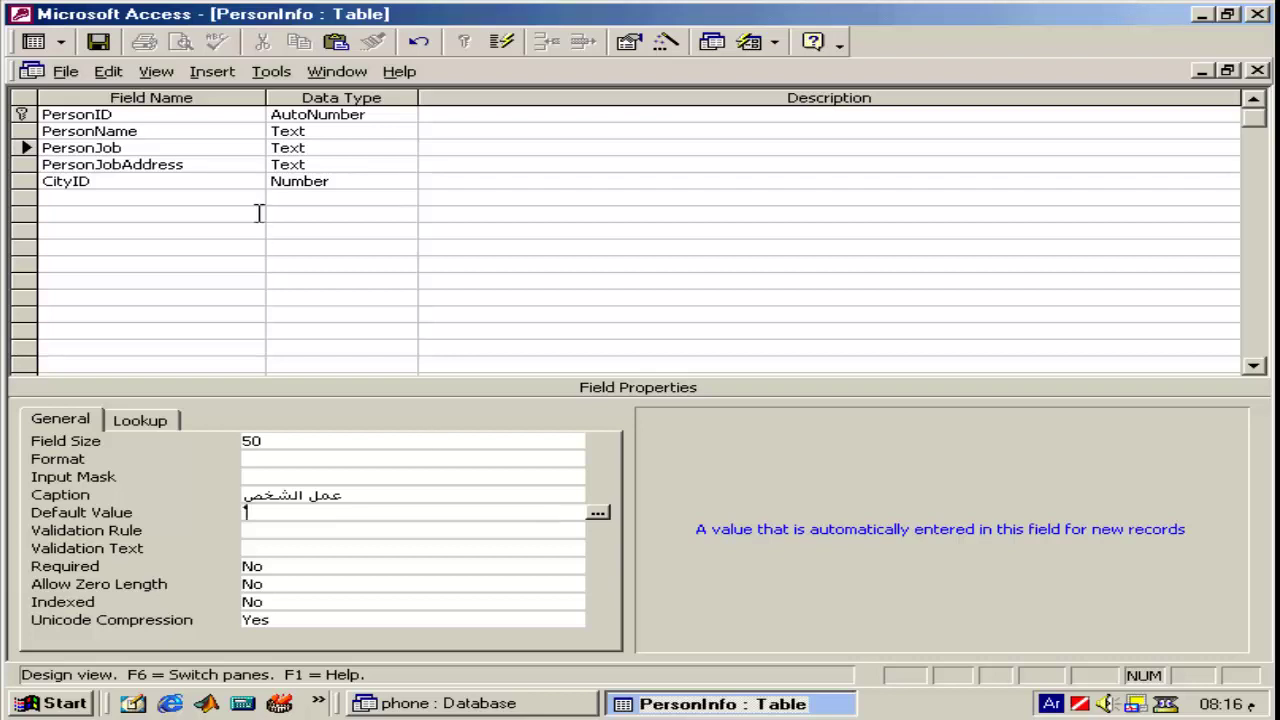
left_click(225, 164)
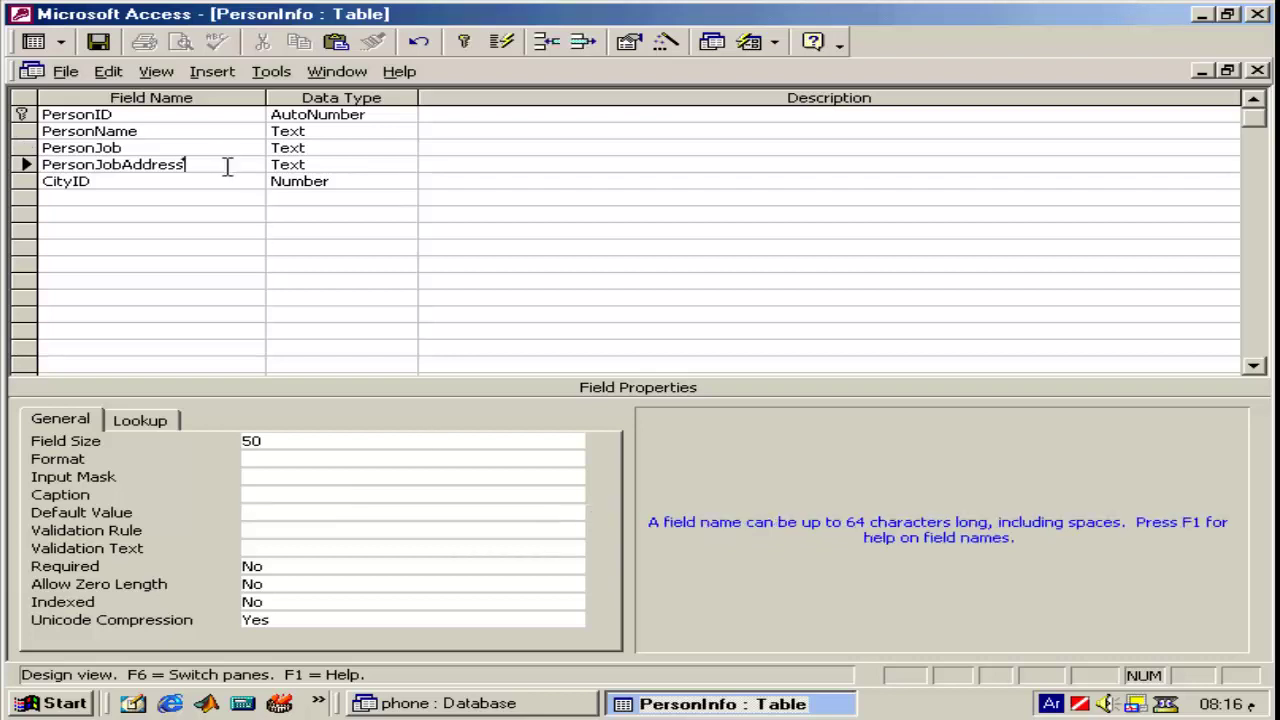
left_click(297, 495)
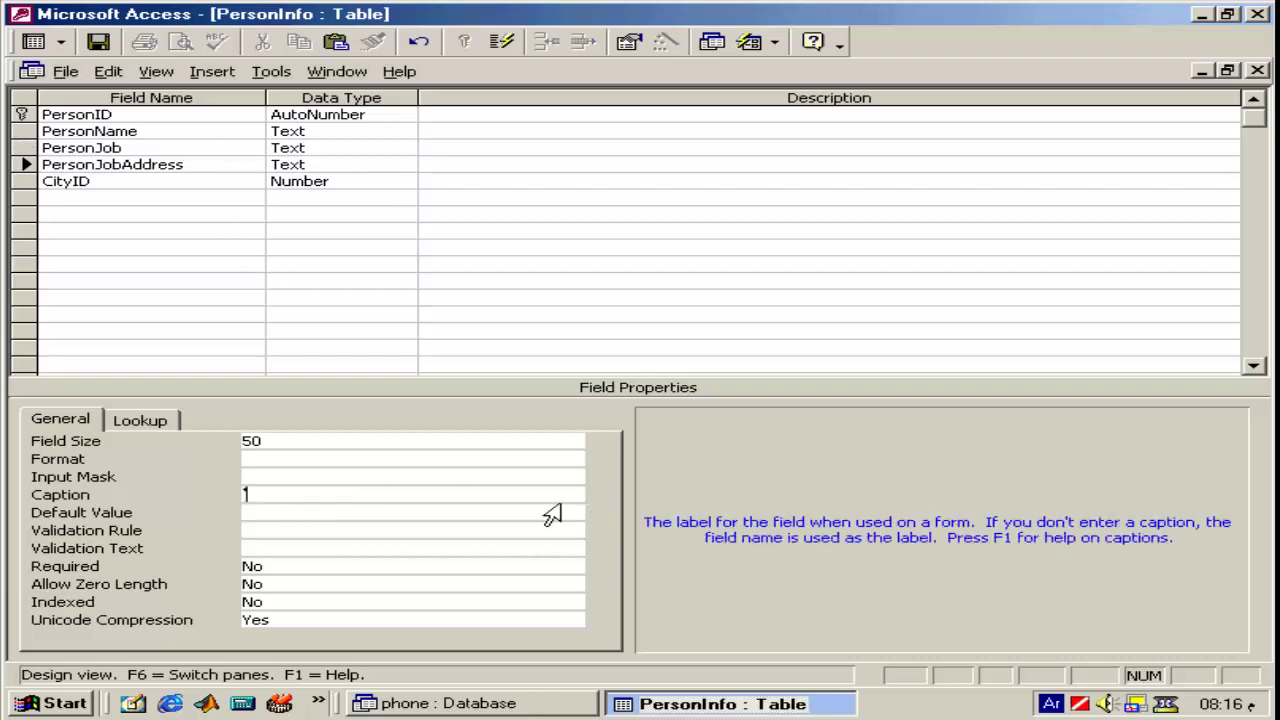
type("عنوان")
type(" عمل الشخص")
left_click(552, 512)
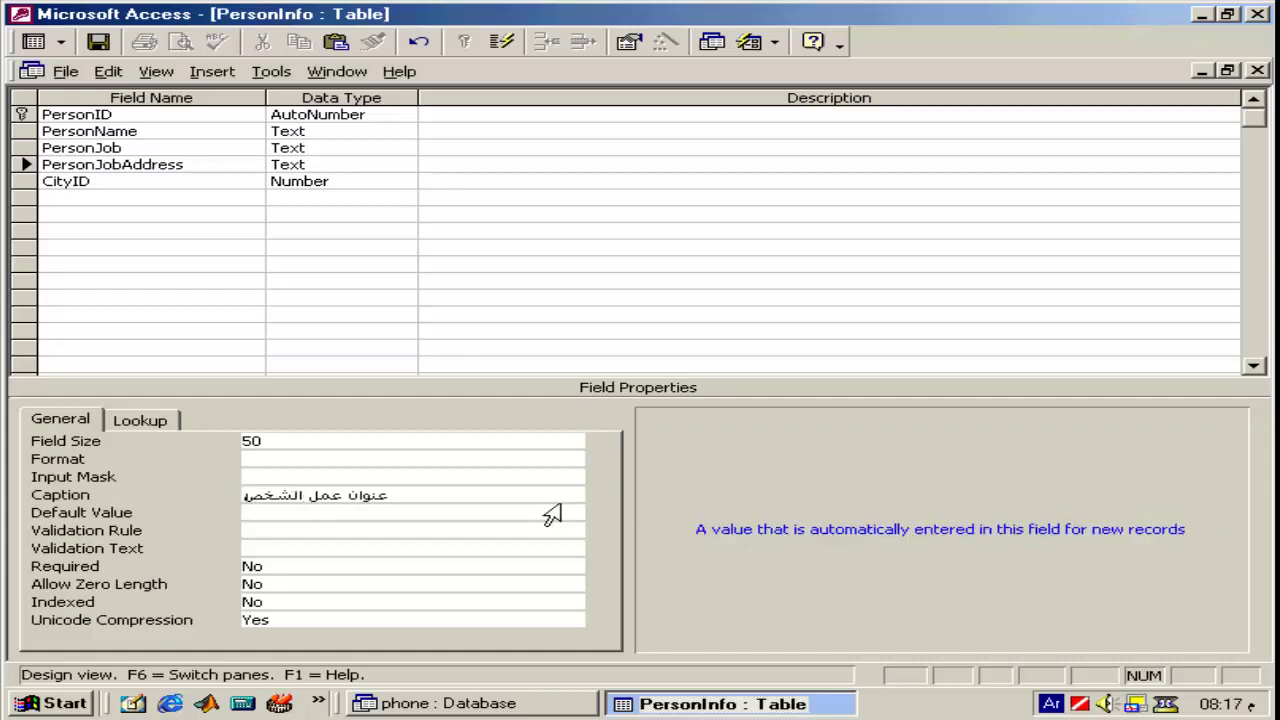
left_click(189, 186)
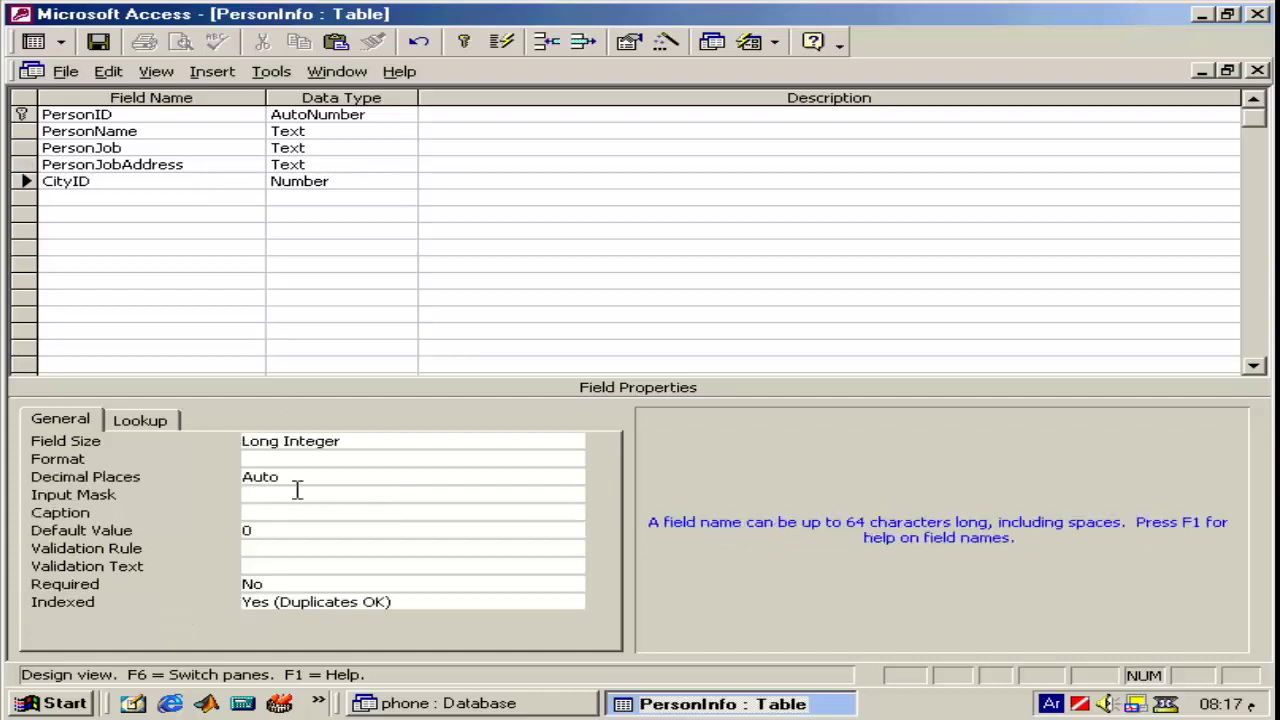
left_click(311, 495)
left_click(355, 512)
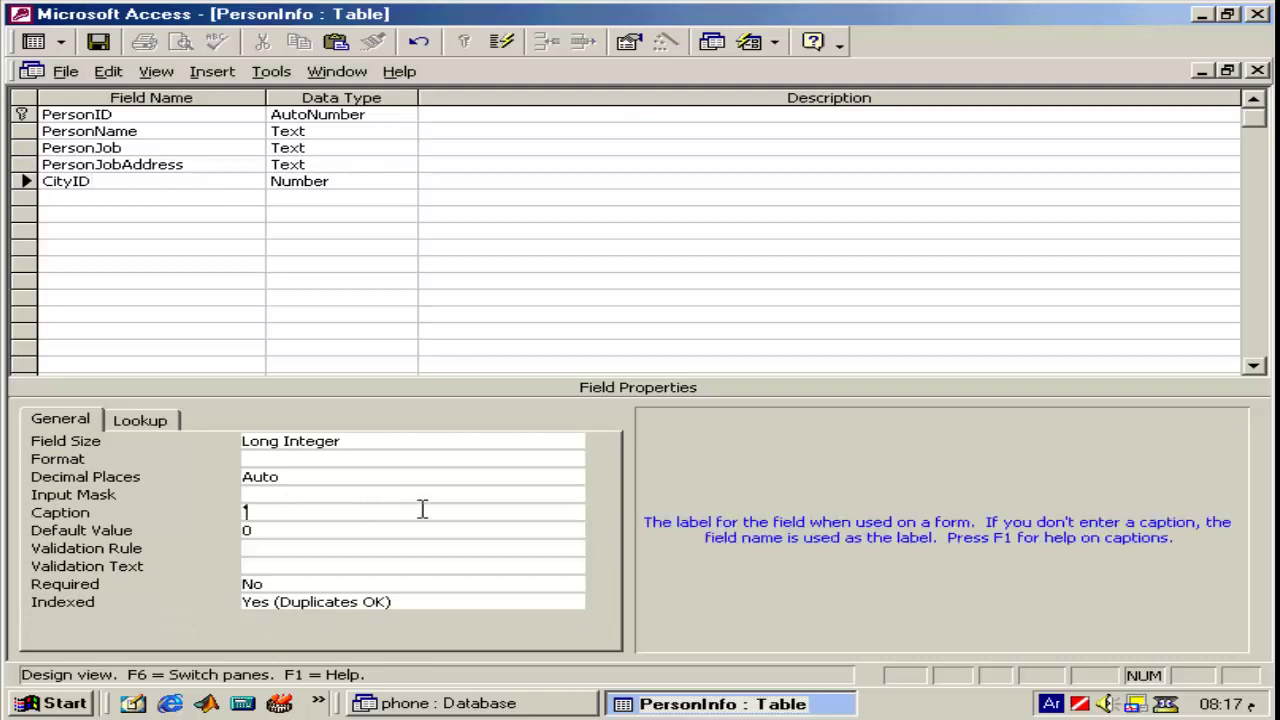
type("رقن")
key("BackSpace")
type("المدي")
type("نة")
key("Return")
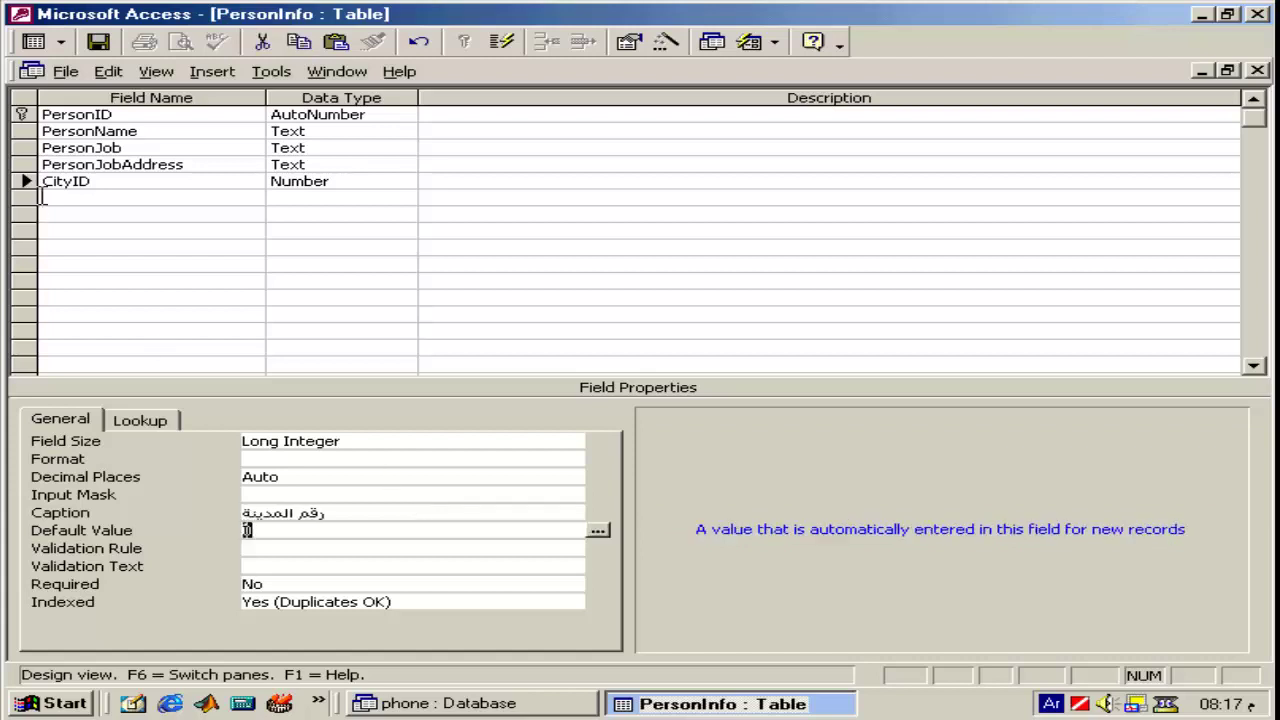
Step: Save the design, switch to datasheet, and finish the first person with workplace كلية الهندسة and city 1
left_click(34, 42)
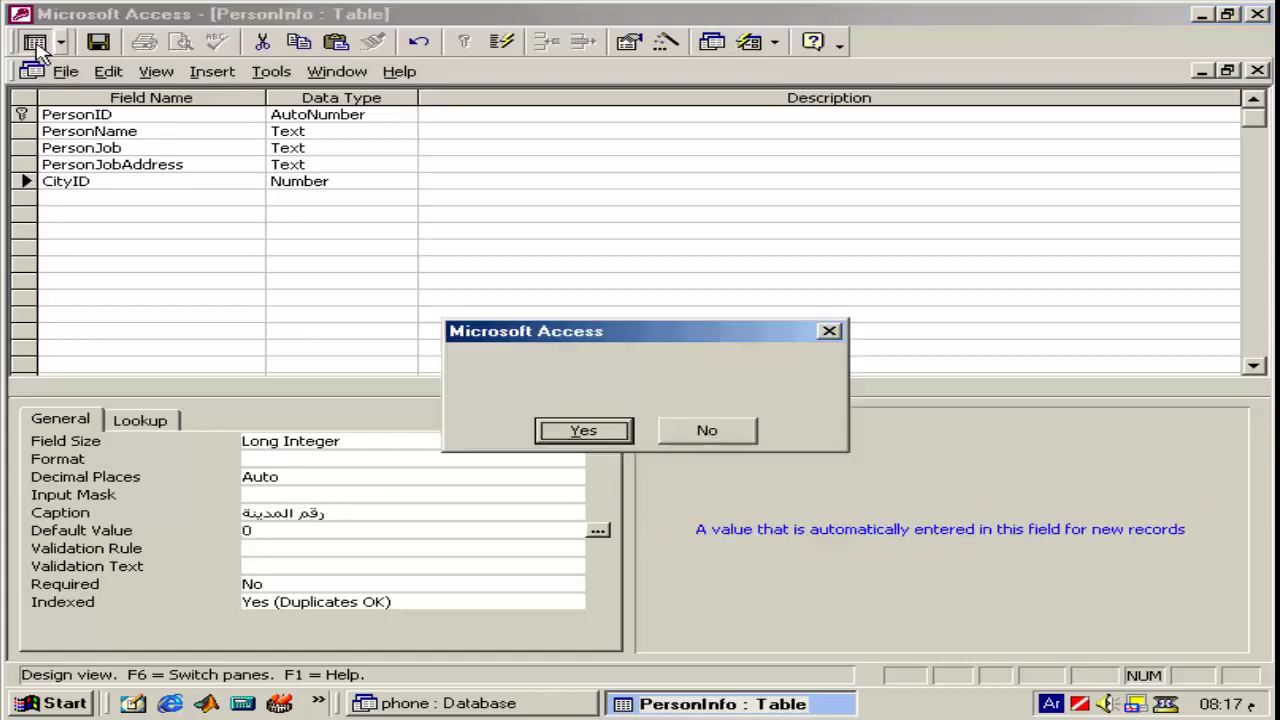
left_click(568, 437)
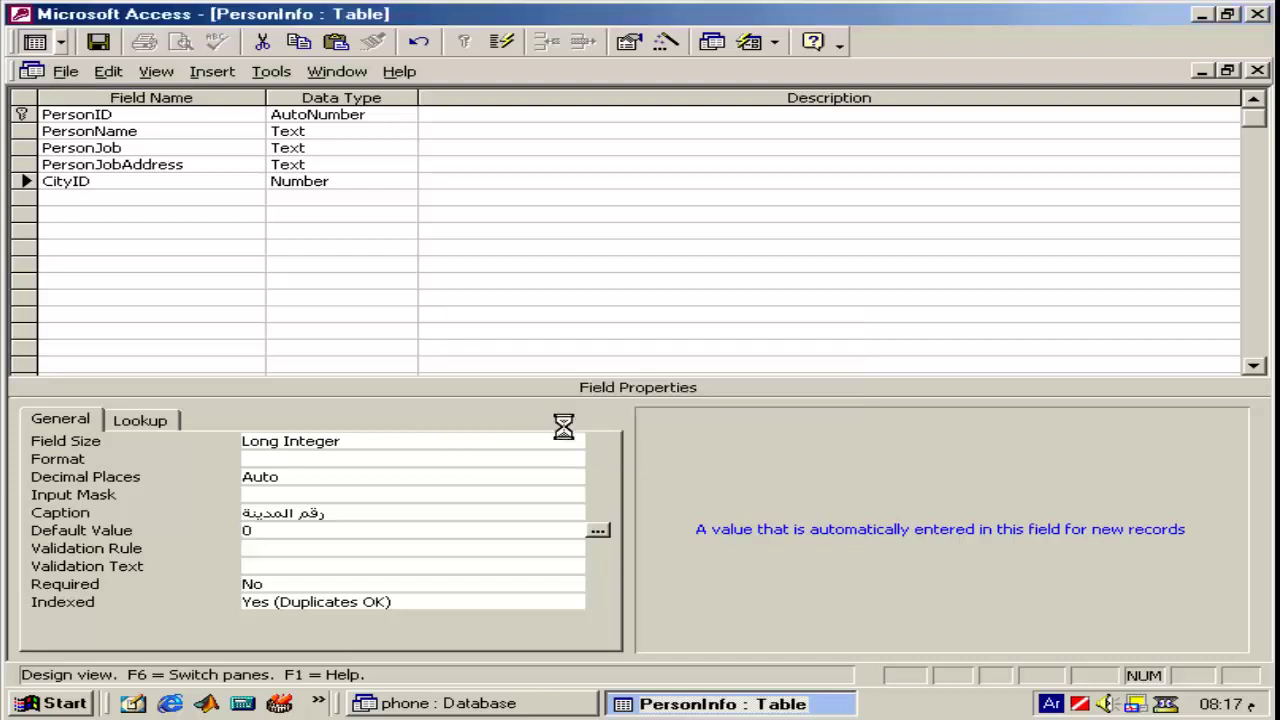
key("Tab")
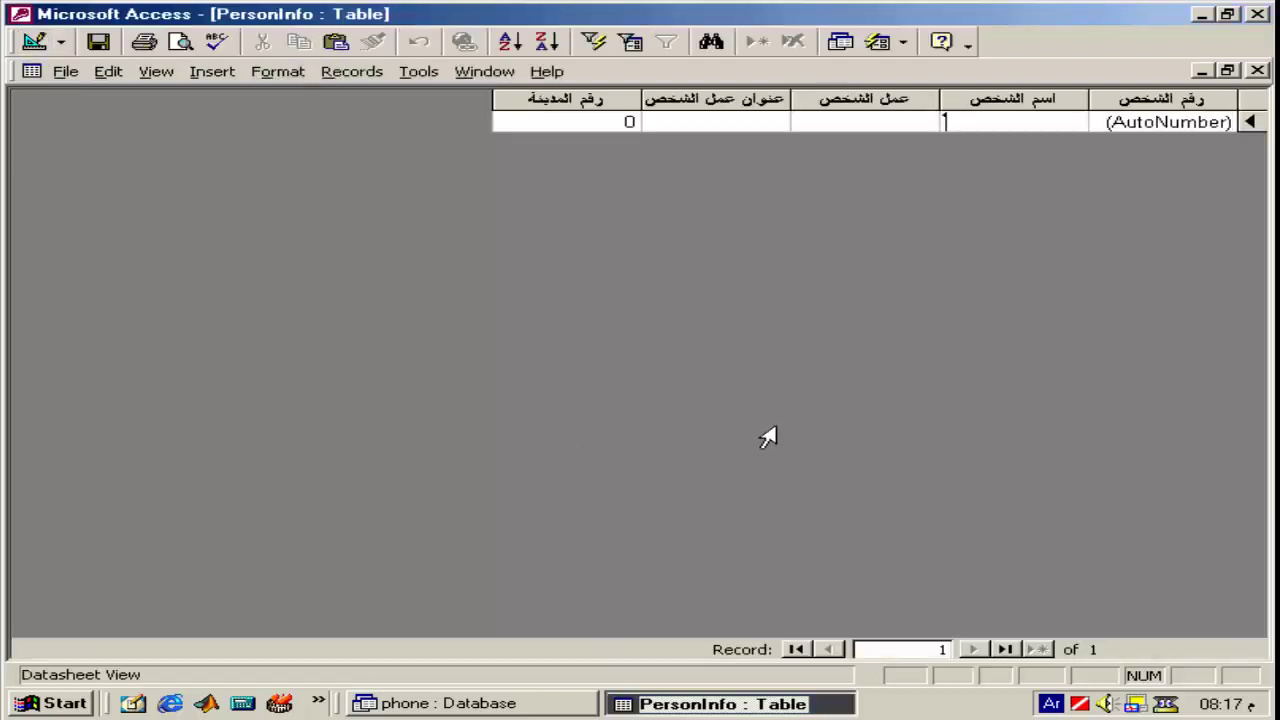
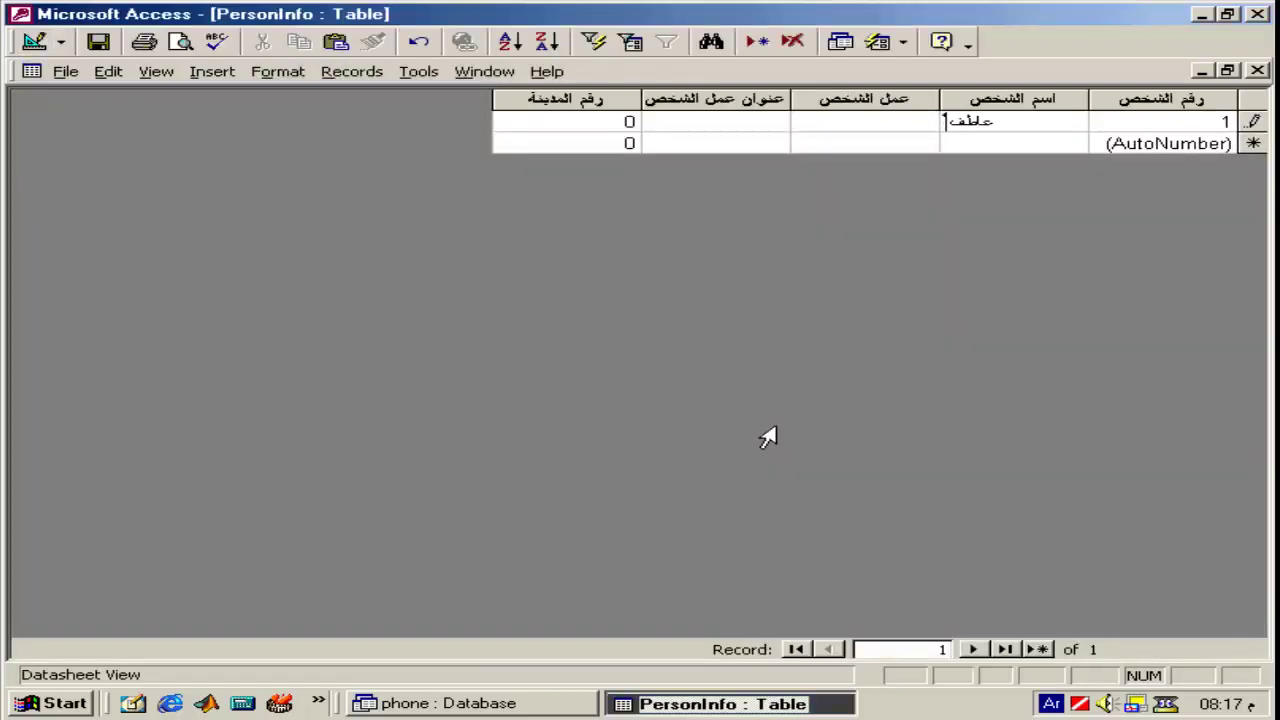
key("Tab")
type("مد")
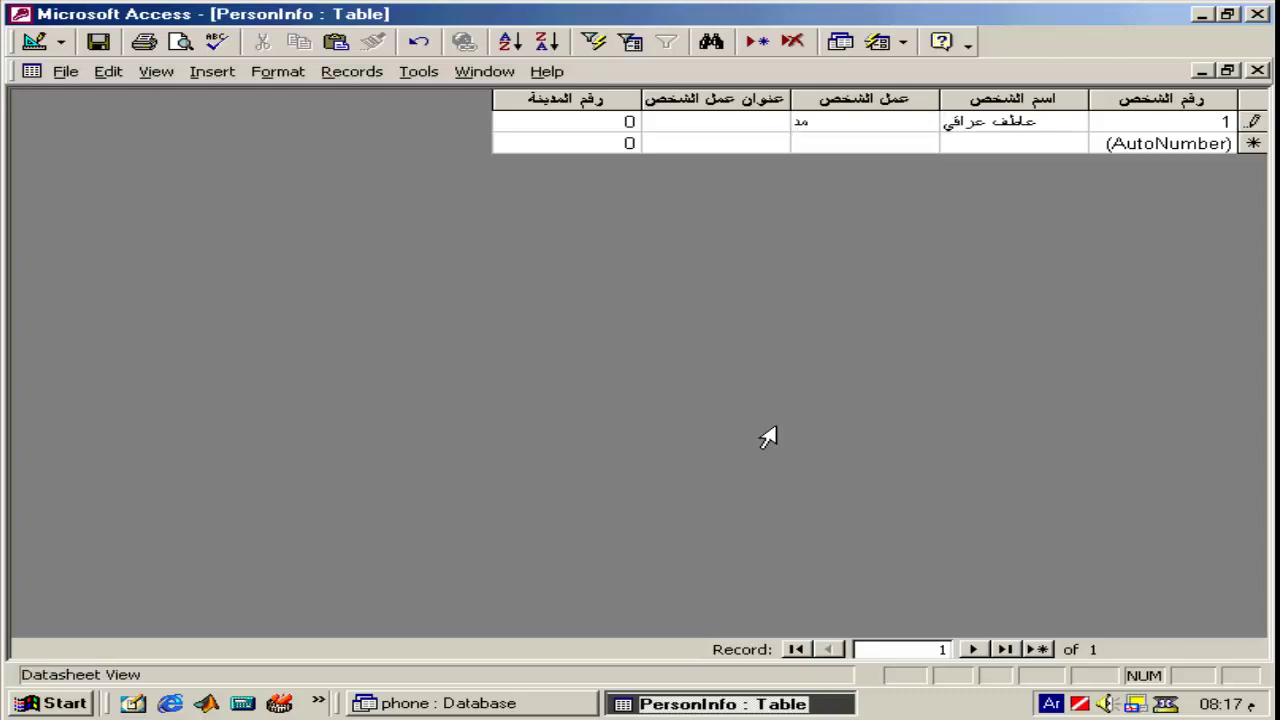
type("رس")
type("لي")
type("ة اله")
type("ندسة")
key("Tab")
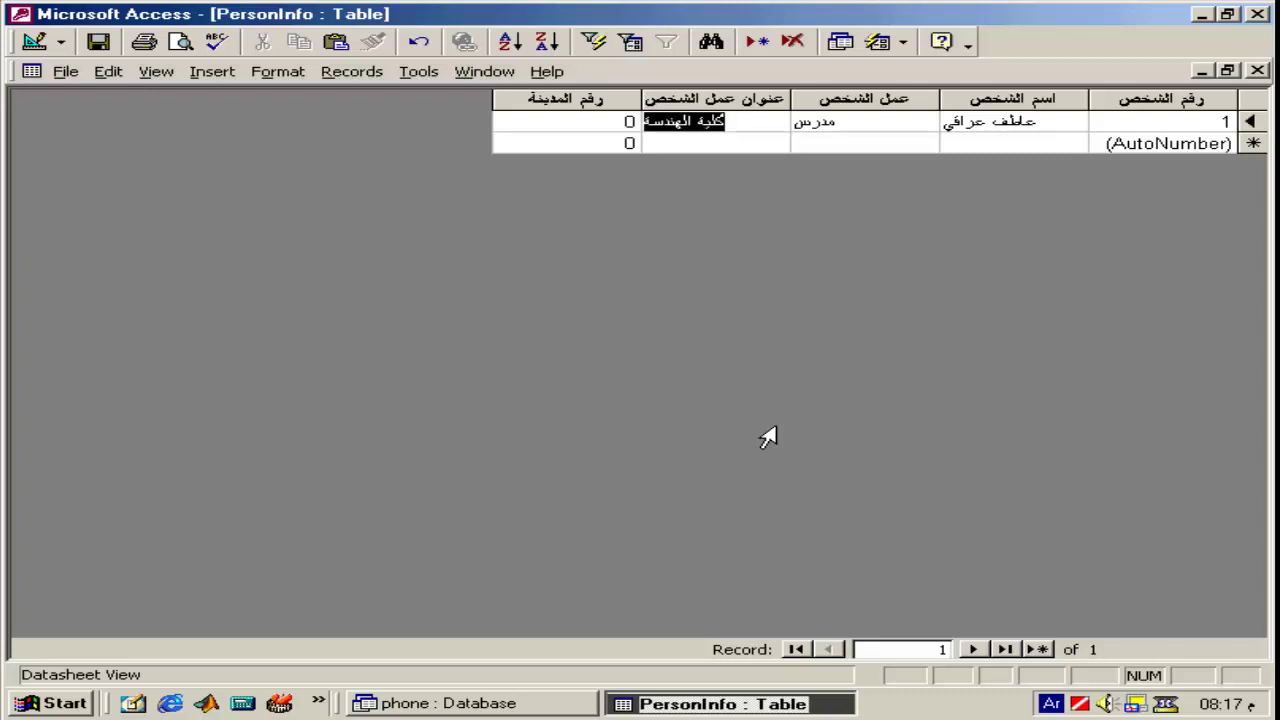
type("1")
key("Down")
key("shift+Tab")
key("shift+Tab")
key("shift+Tab")
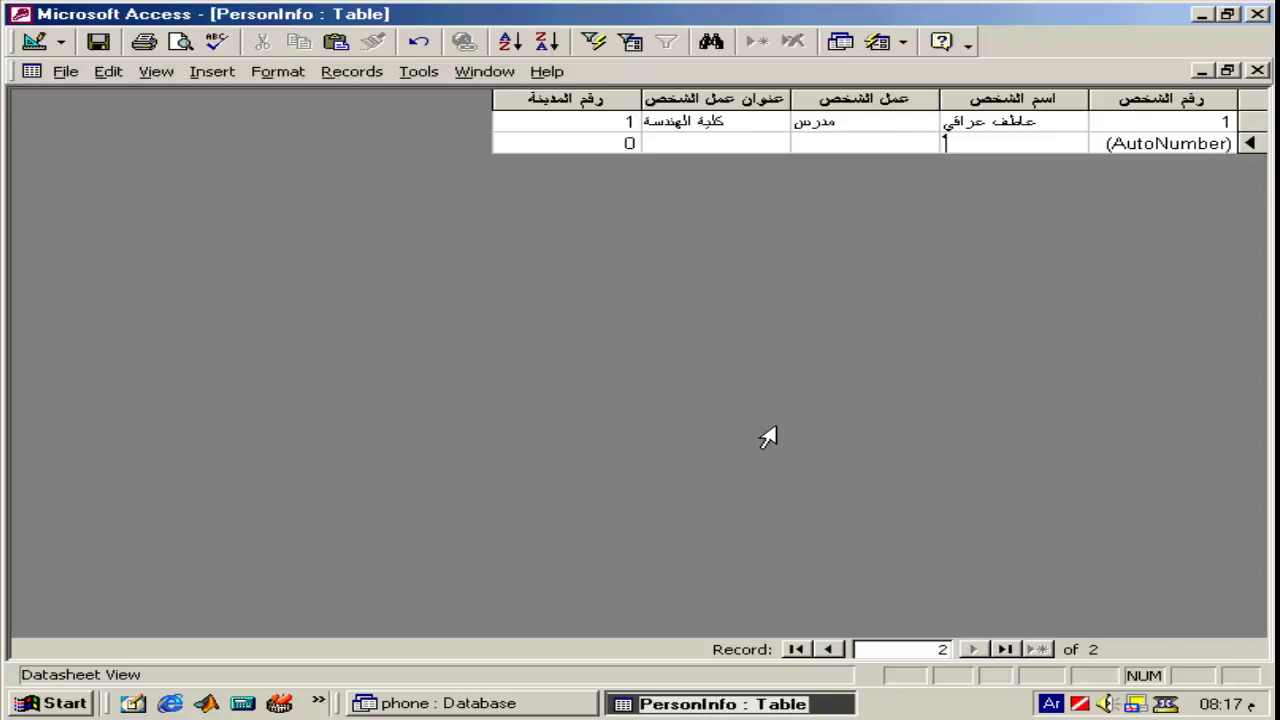
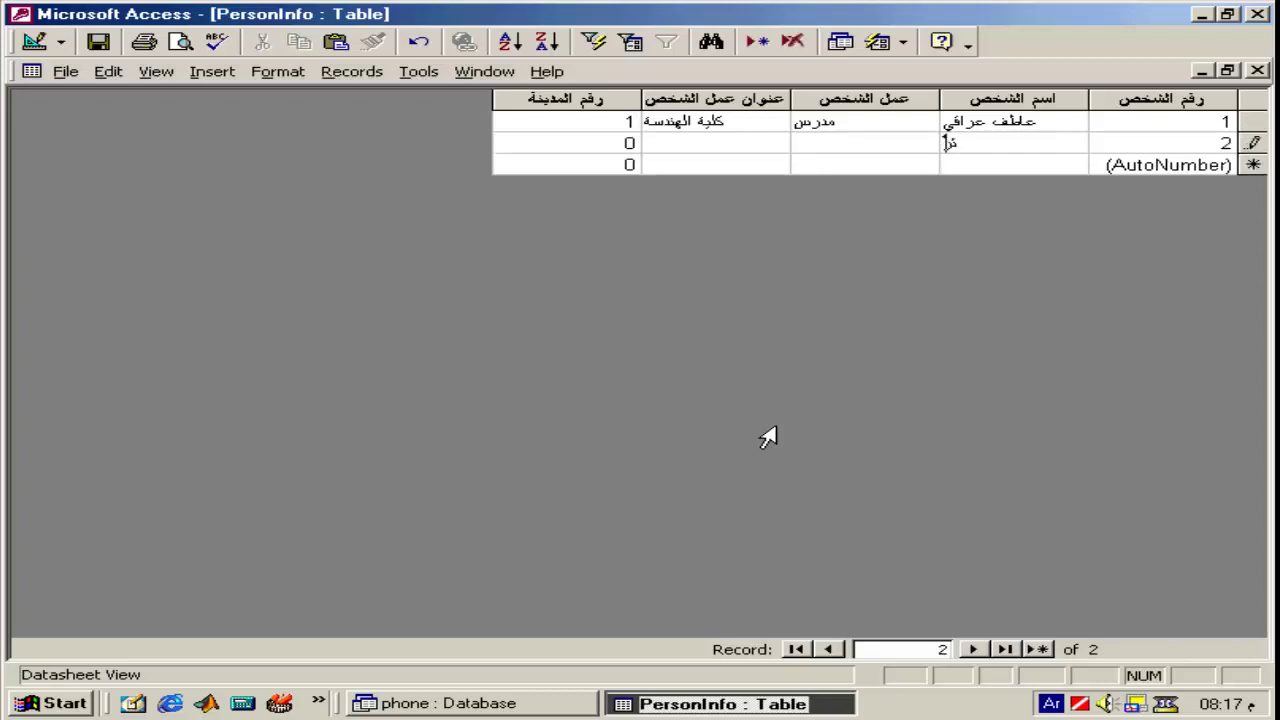
Step: Add the second person with job مدرس, workplace كلية الهندسة and city 1, copied from row one
key("Tab")
key("Up")
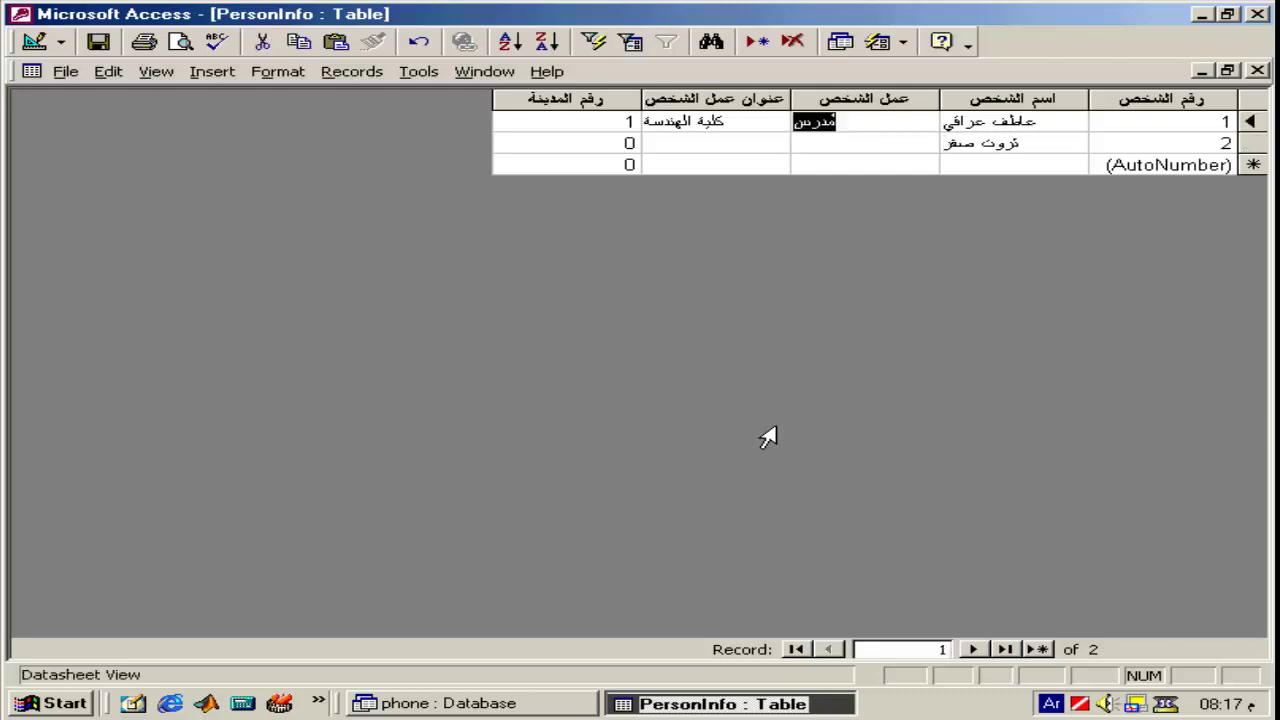
key("Down")
type("مدرس")
key("Tab")
key("Up")
key("Tab")
key("shift+Tab")
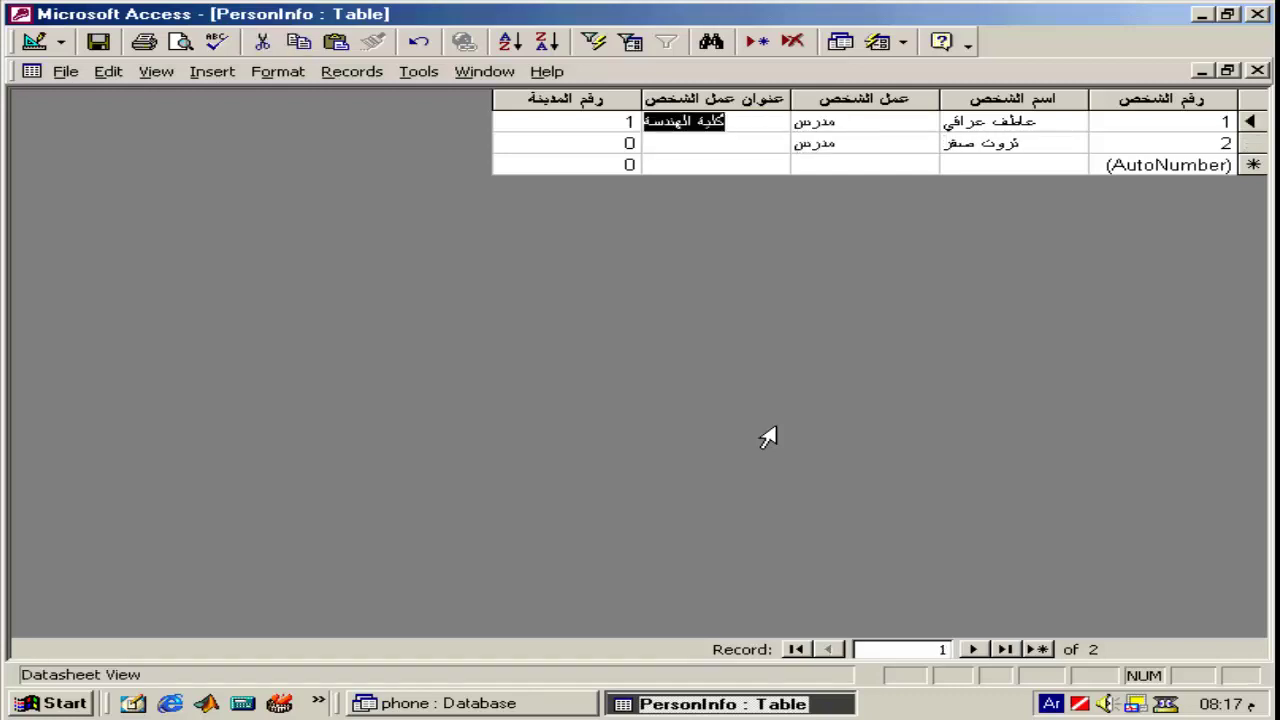
key("Down")
type("كلية الهندسة")
key("Tab")
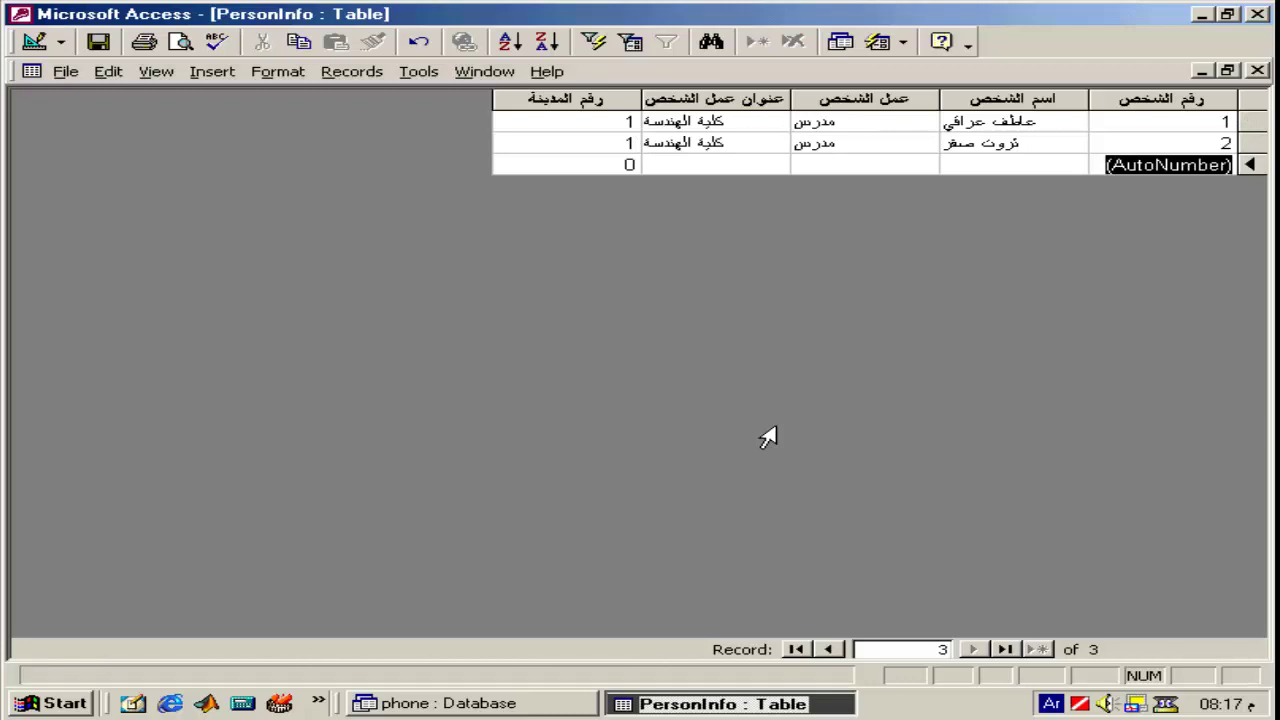
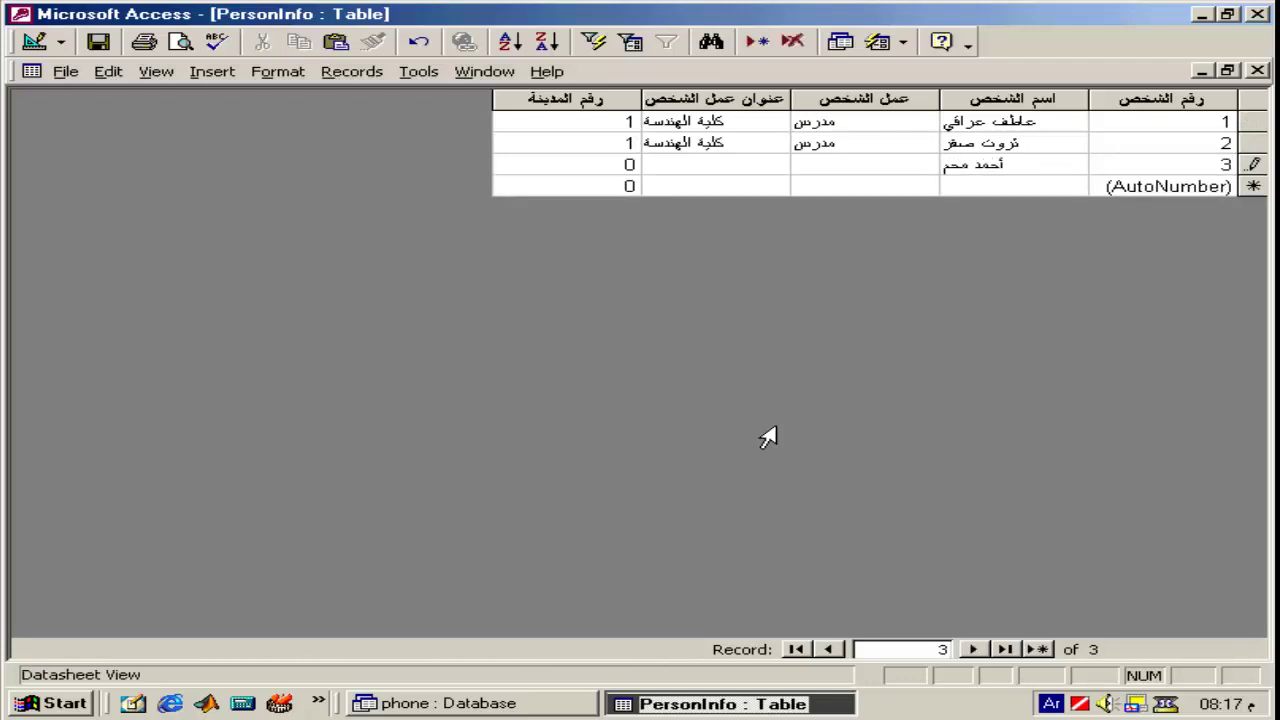
Step: Enter the third person's name, job مدير and workplace مستشفى الجامعة
key("Tab")
type("دير")
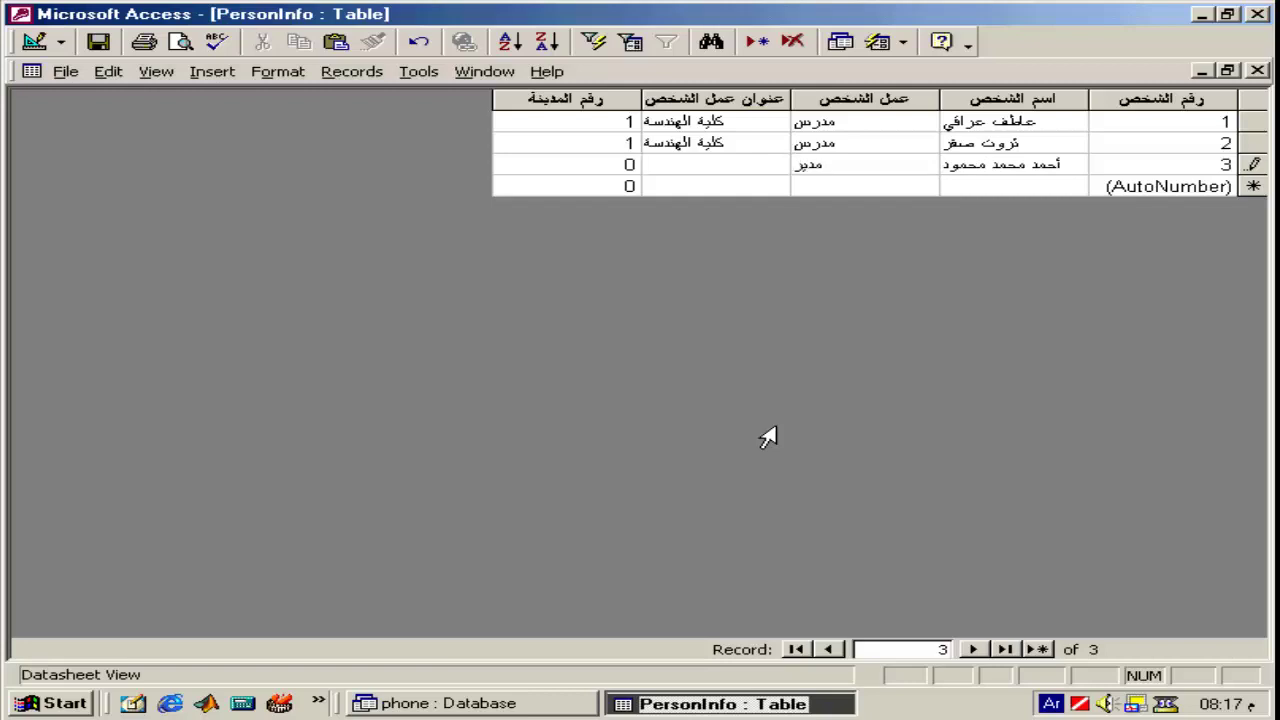
type("تش")
type("فى ال")
type("جام")
type("عة")
key("Tab")
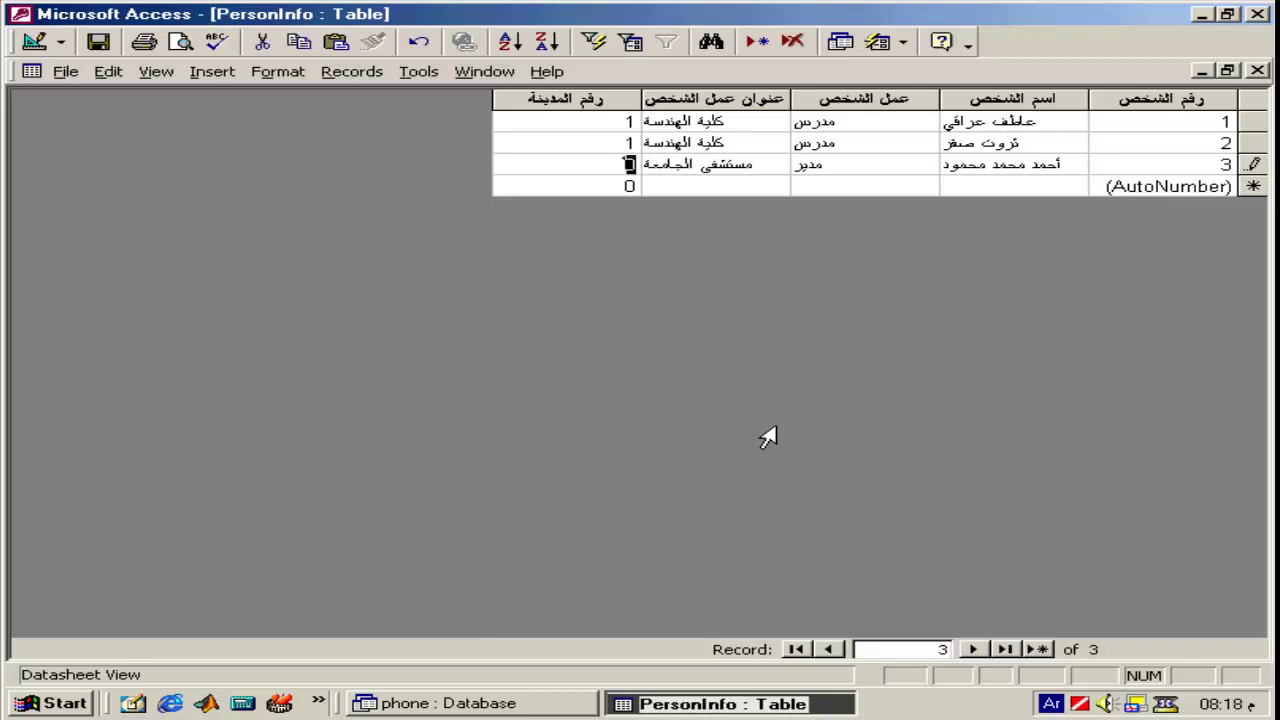
Step: Check CityInfo's city numbers, then give the third PersonInfo record city 6 and close the table
left_click(1258, 70)
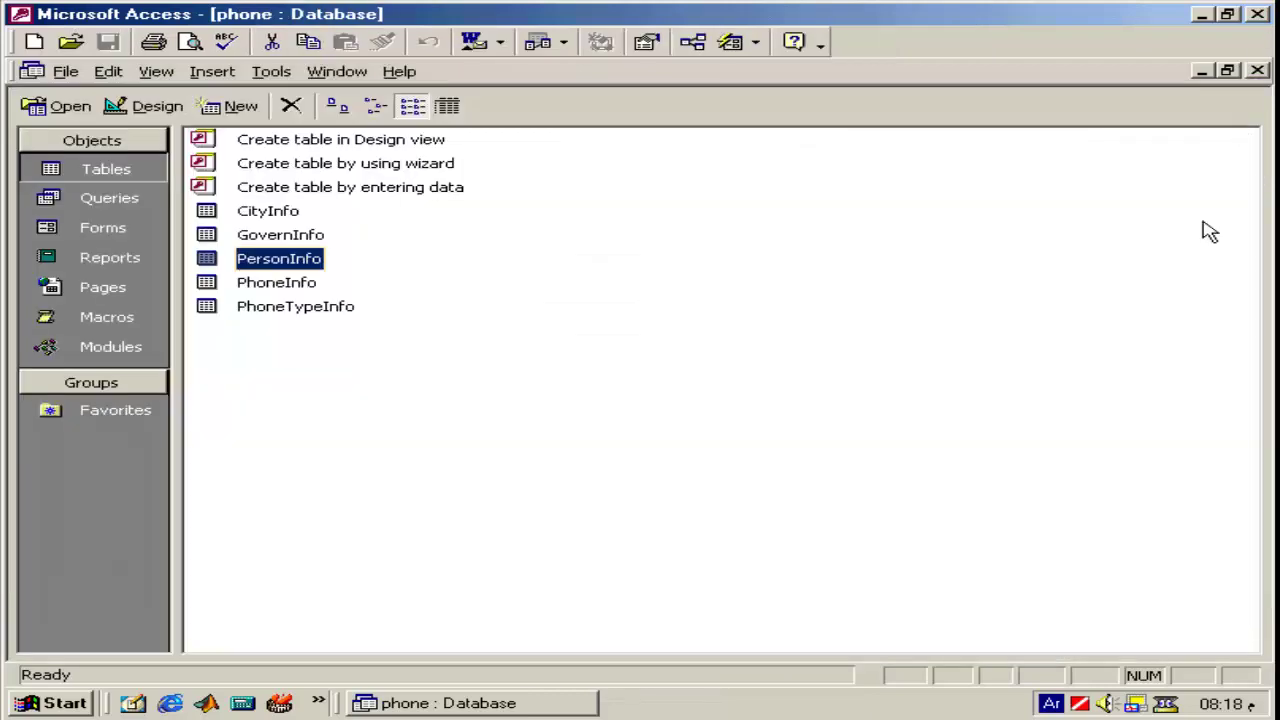
double_click(275, 210)
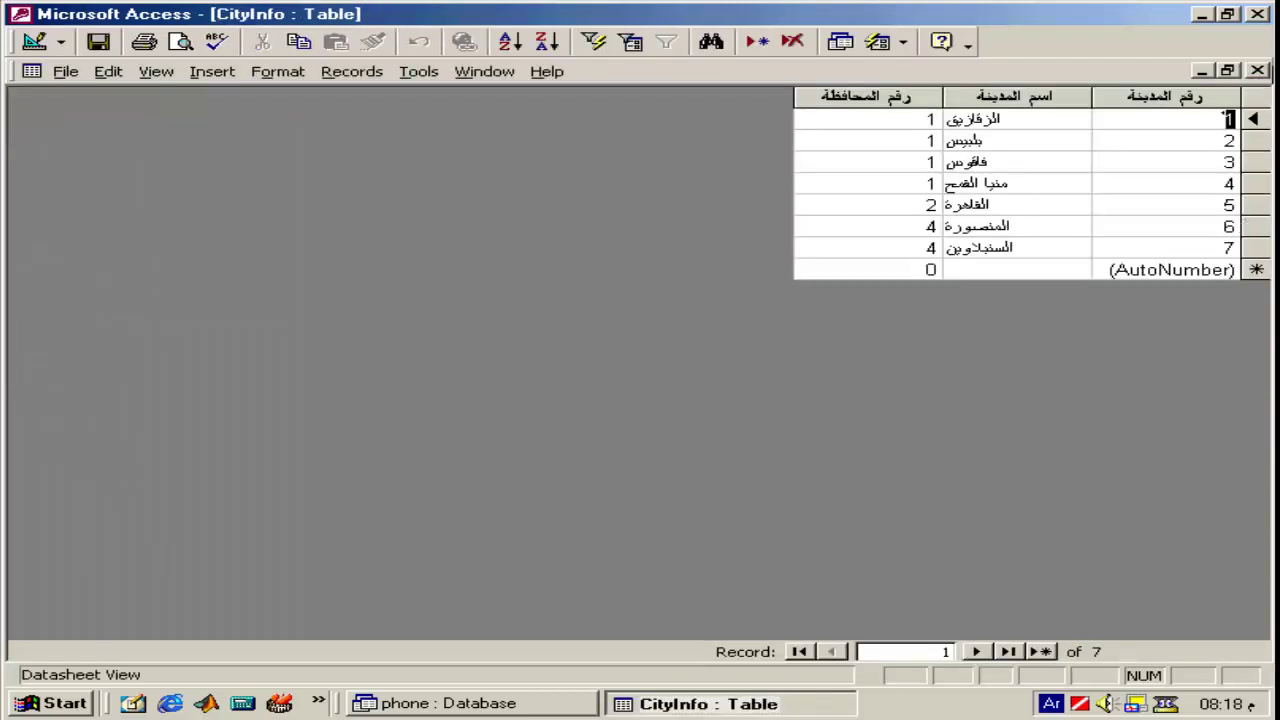
left_click(1258, 70)
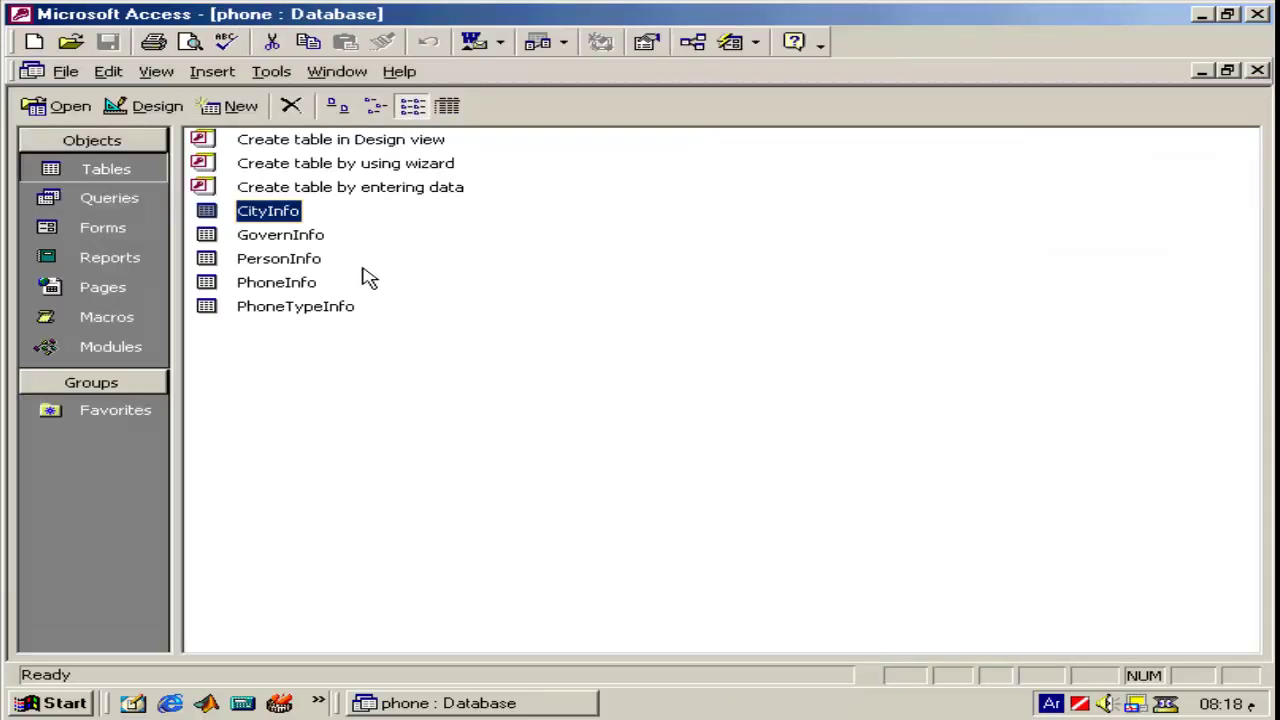
double_click(278, 258)
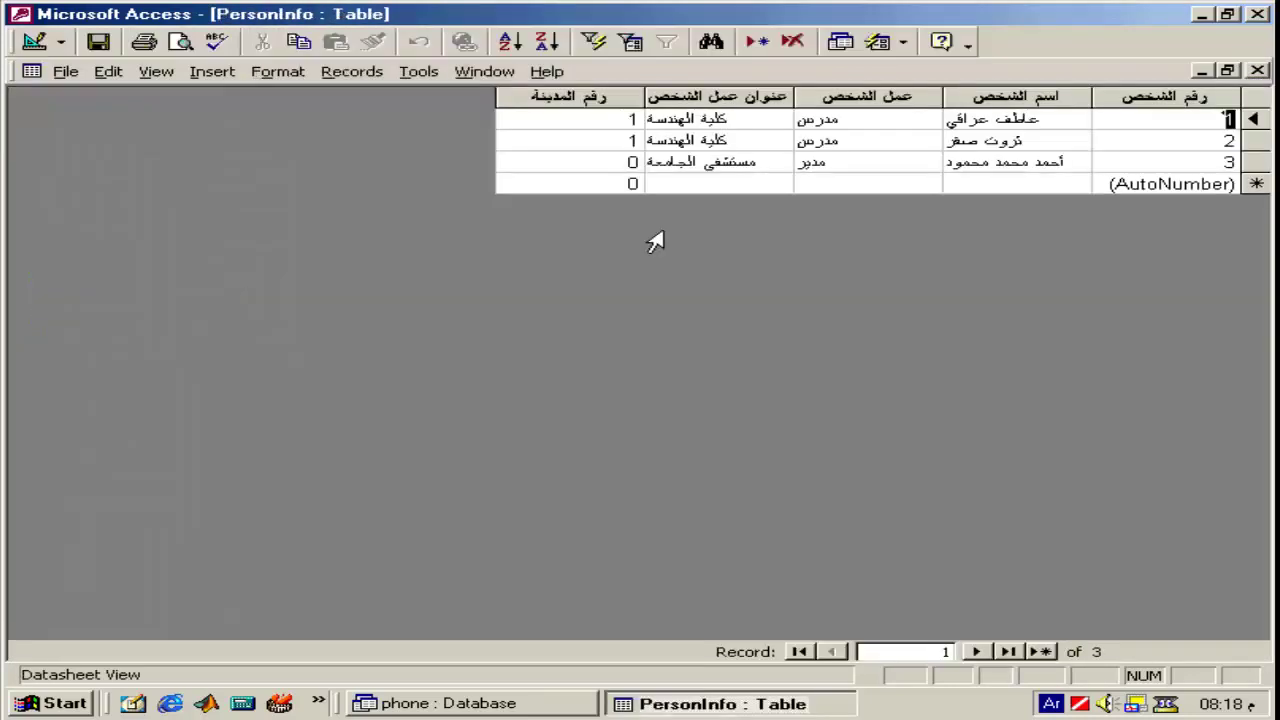
double_click(618, 163)
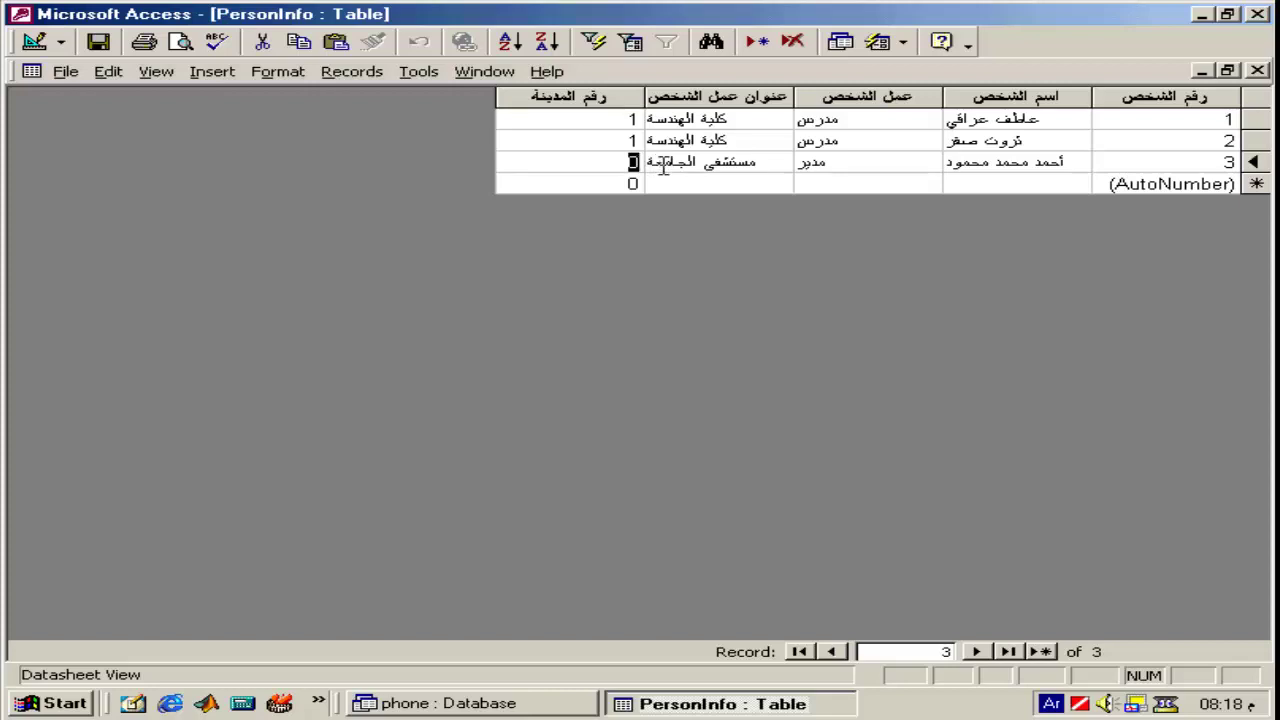
type("6")
key("Down")
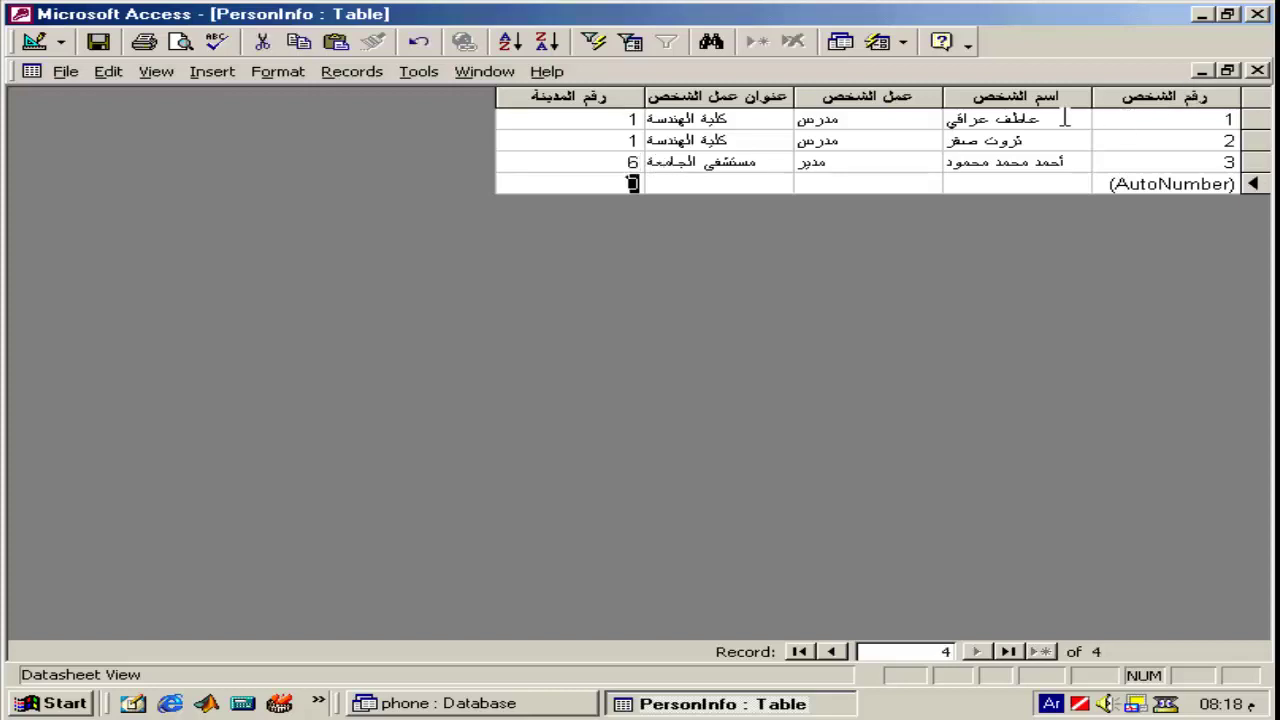
left_click(1257, 70)
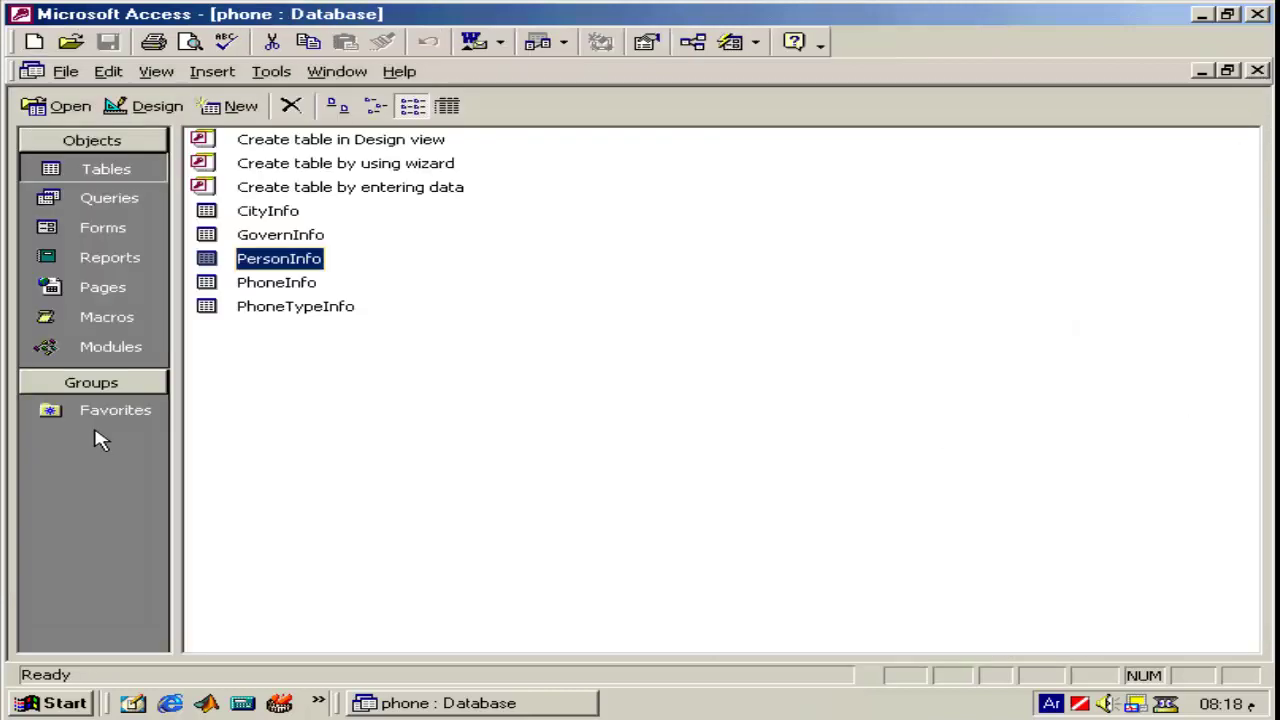
Step: Open PhoneTypeInfo in Design View and caption PhoneTypeID 'رقم نوع الهاتف'
double_click(248, 310)
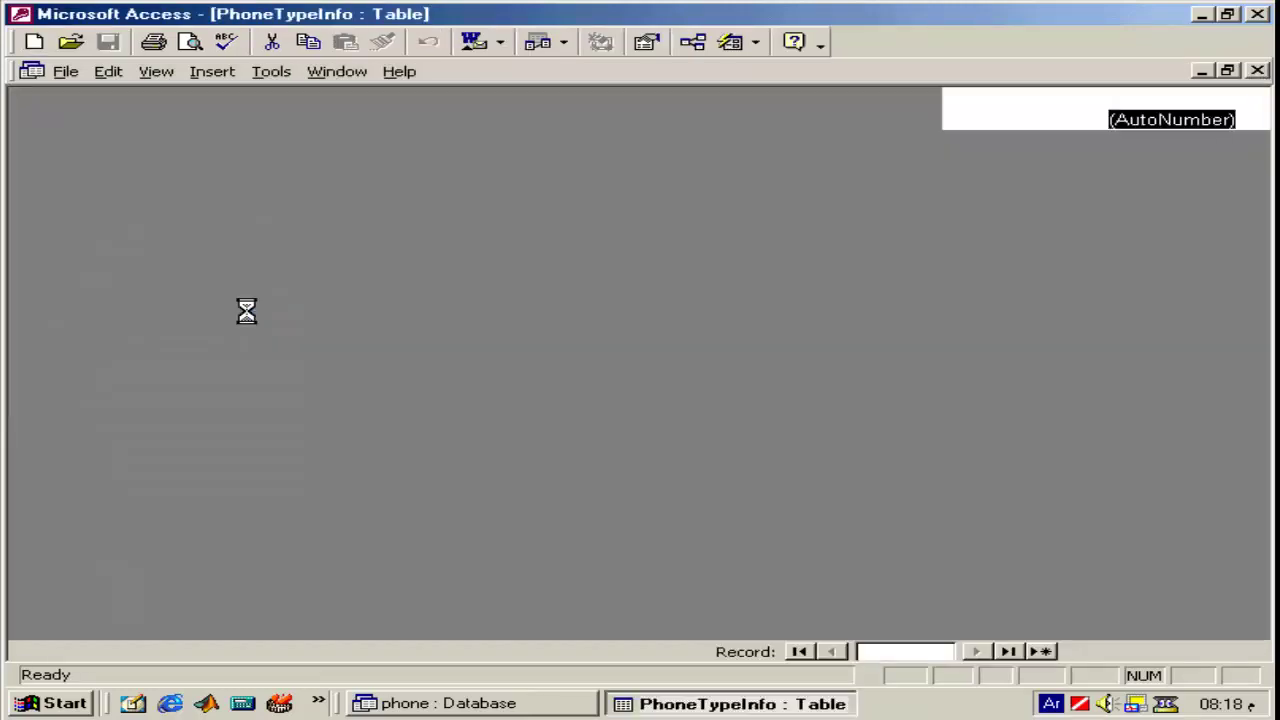
left_click(33, 44)
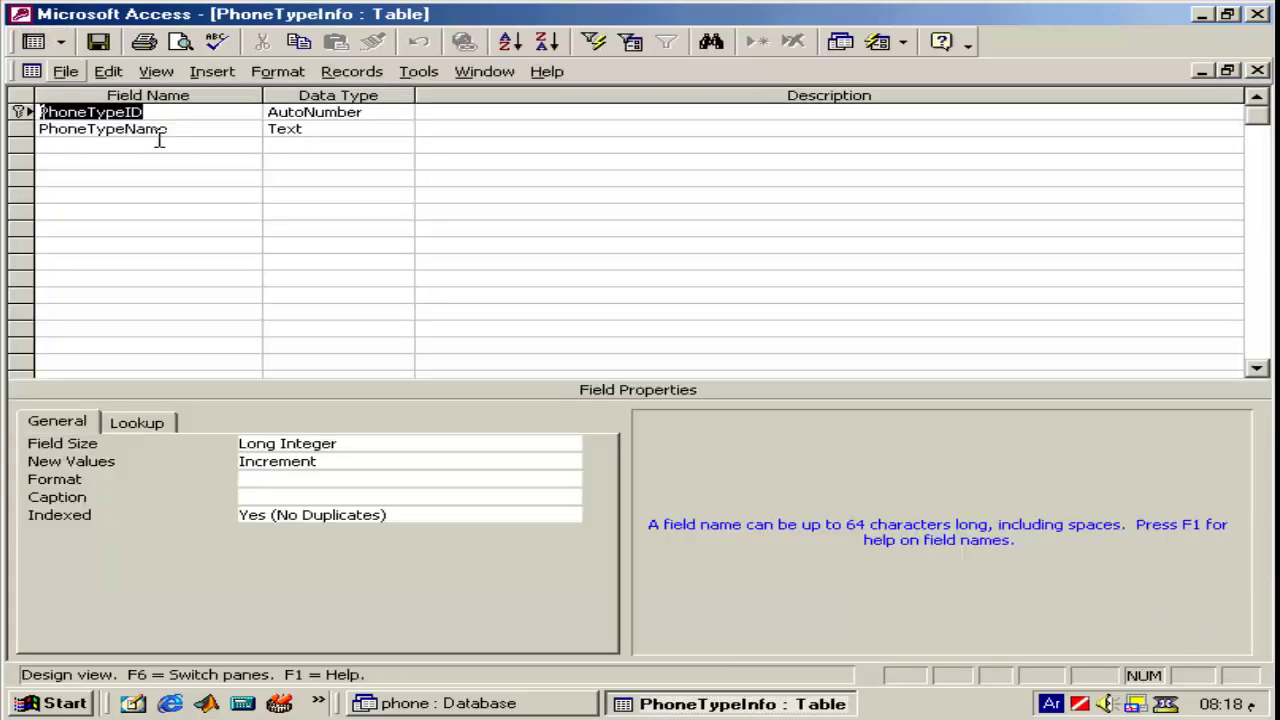
left_click(324, 492)
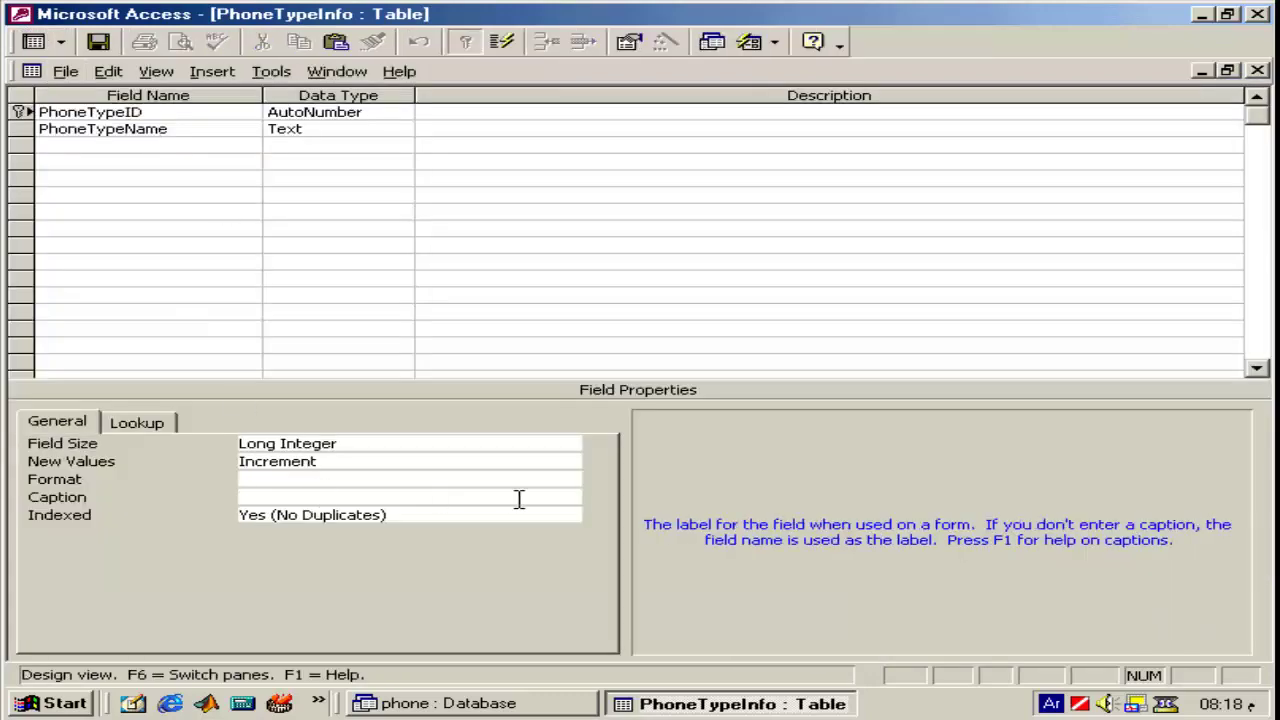
type("رقم")
type(" نوع ال")
type("هاتف")
key("ctrl+shift+Right")
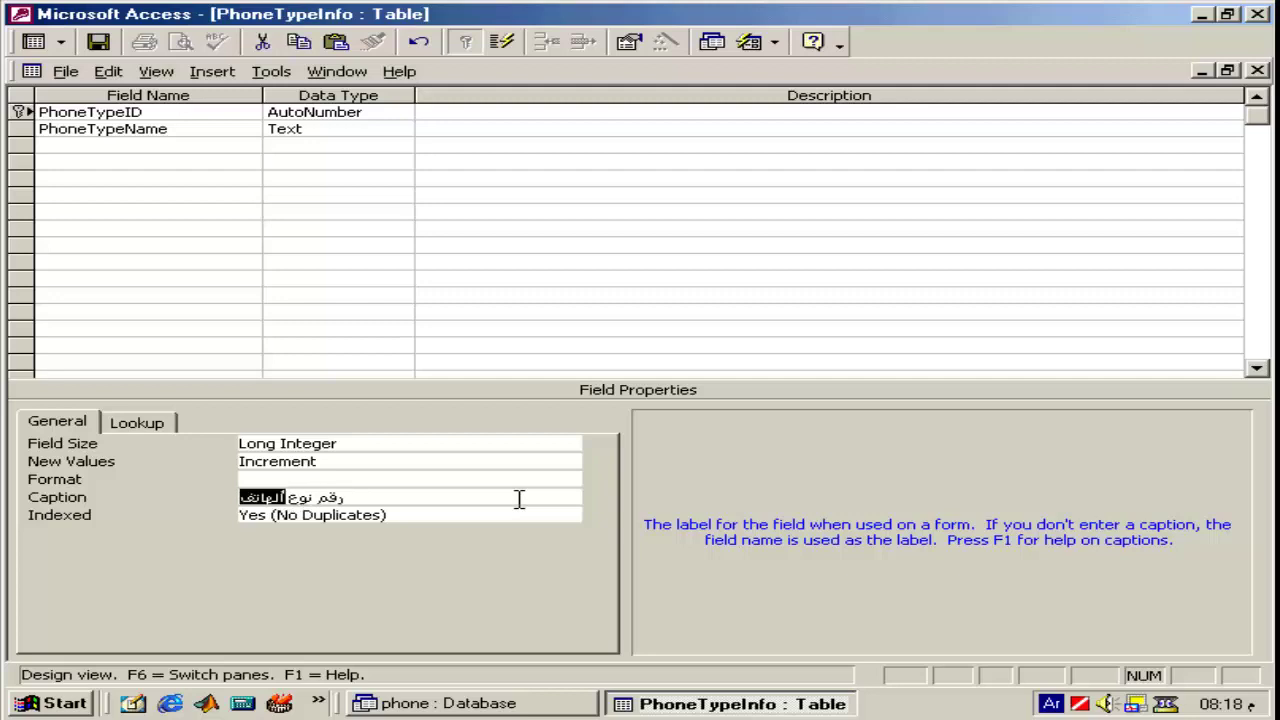
key("ctrl+shift+Right")
key("ctrl+c")
Step: Caption PhoneTypeName 'نوع الهاتف', set its default value to 1, and save the design
left_click(176, 129)
left_click(275, 500)
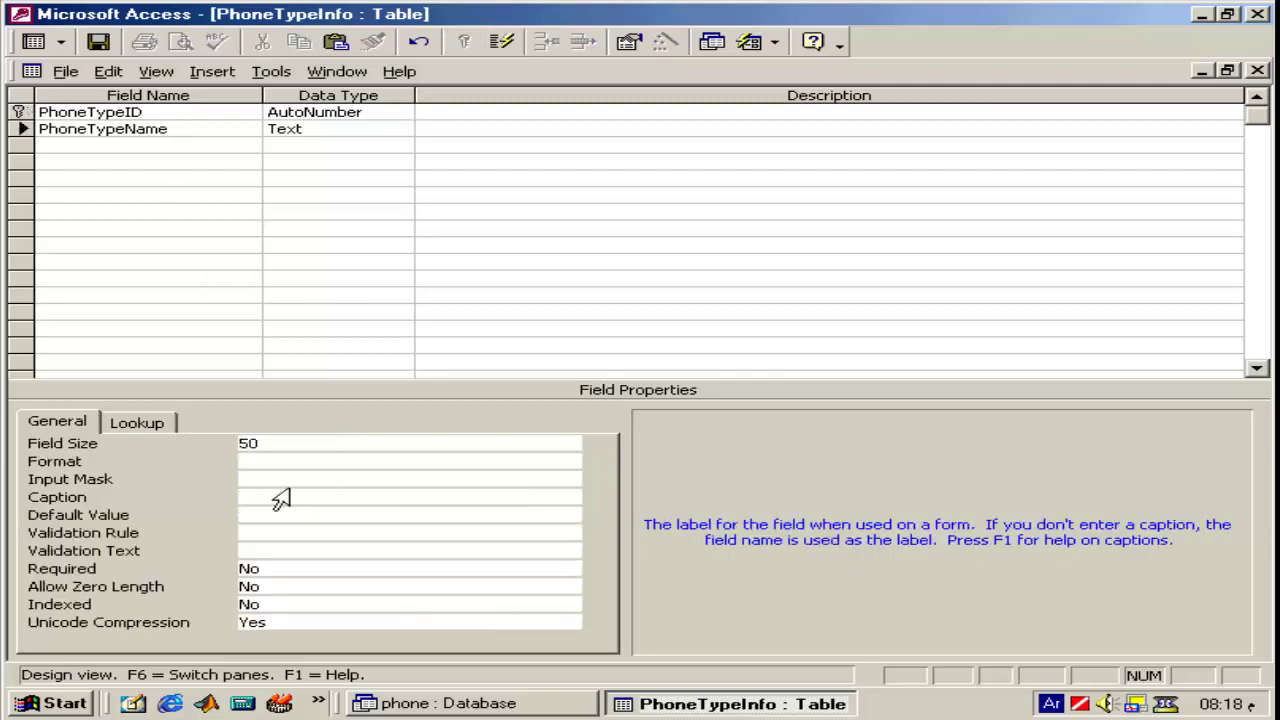
key("ctrl+v")
key("Return")
type("1")
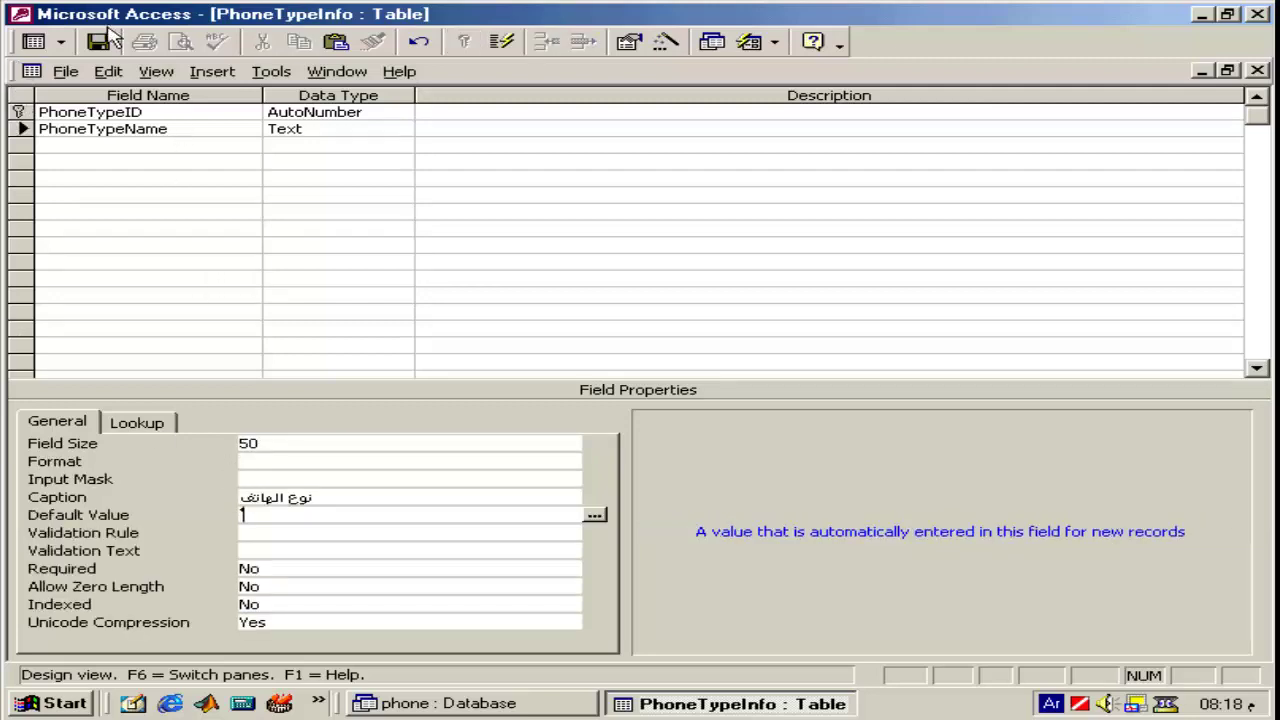
left_click(98, 42)
Step: Enter the phone types منزل, عمل, محمول كليك and محمول موبينل in the datasheet, then close PhoneTypeInfo
left_click(12, 42)
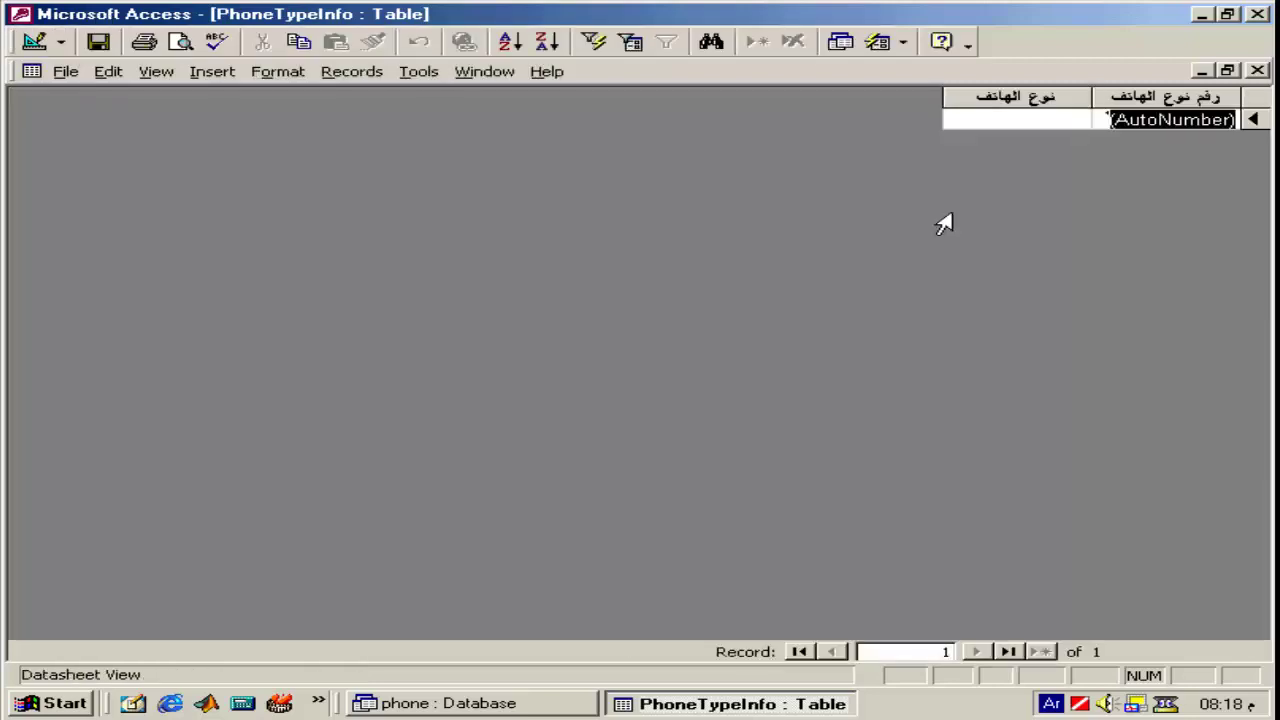
type("م")
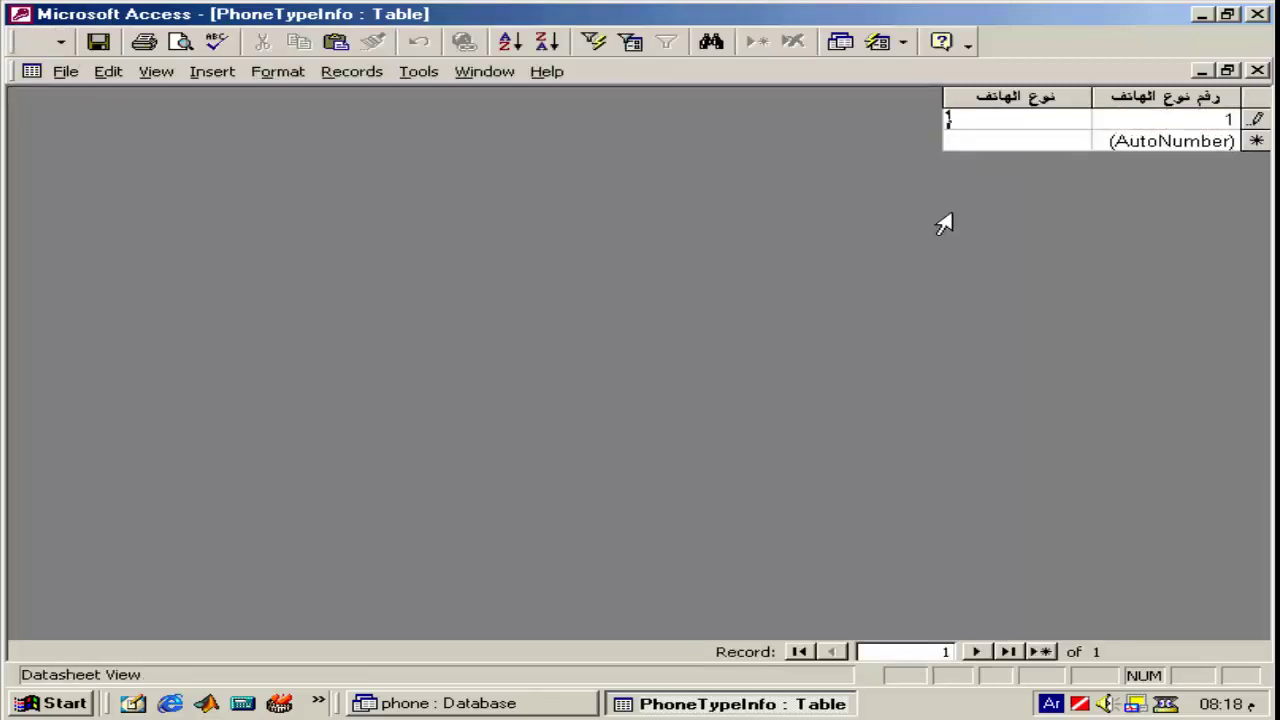
type("نزل")
key("Down")
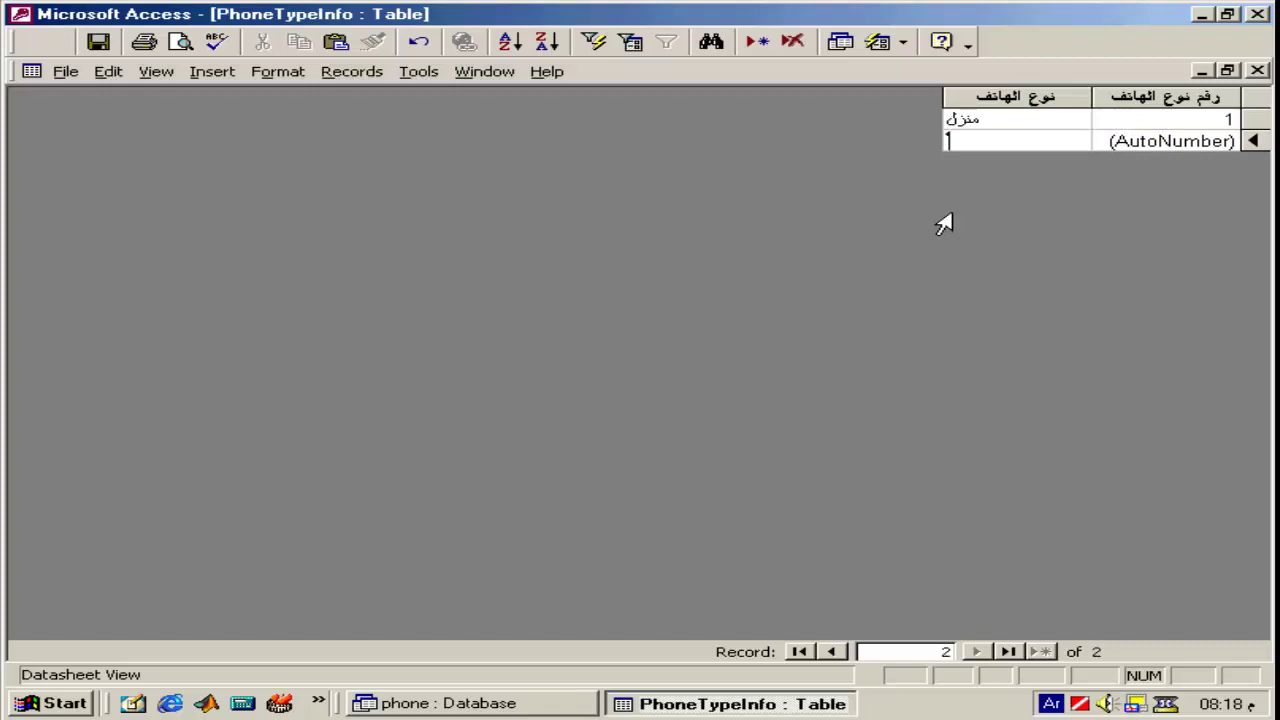
type("عمل")
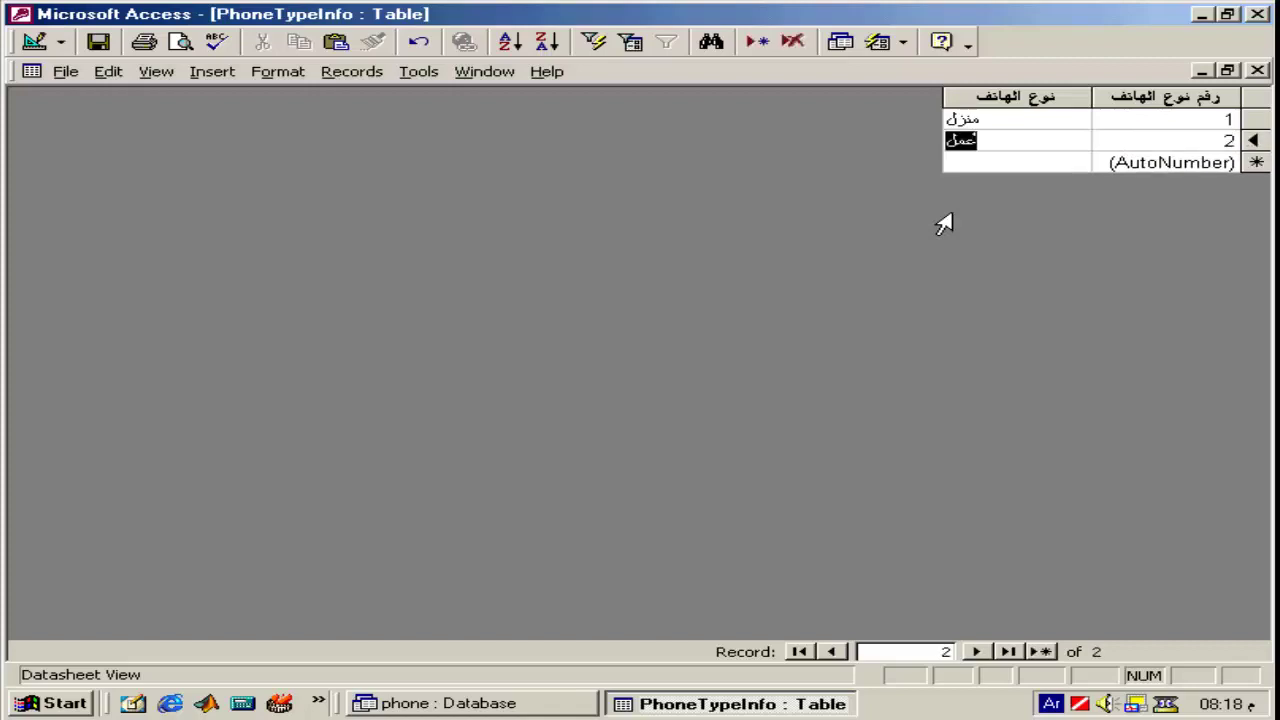
key("Down")
type("مح")
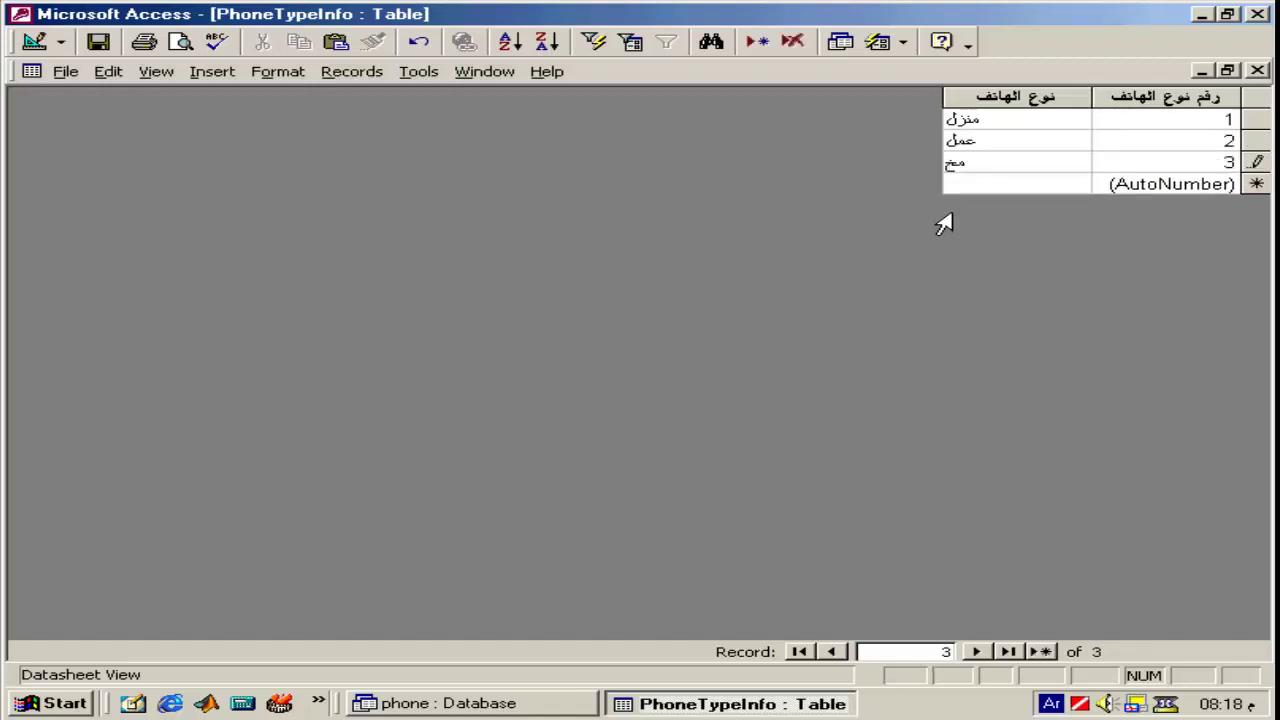
type("مو")
type("ل كليك")
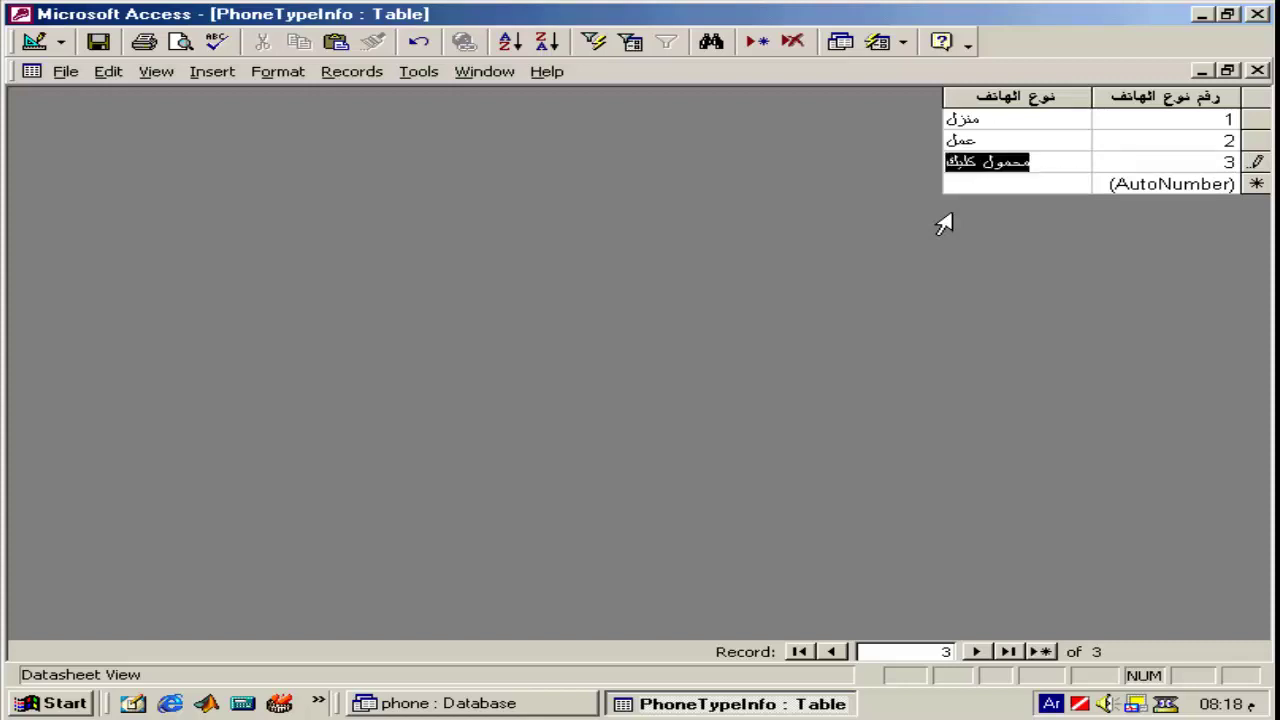
key("Down")
type("محم")
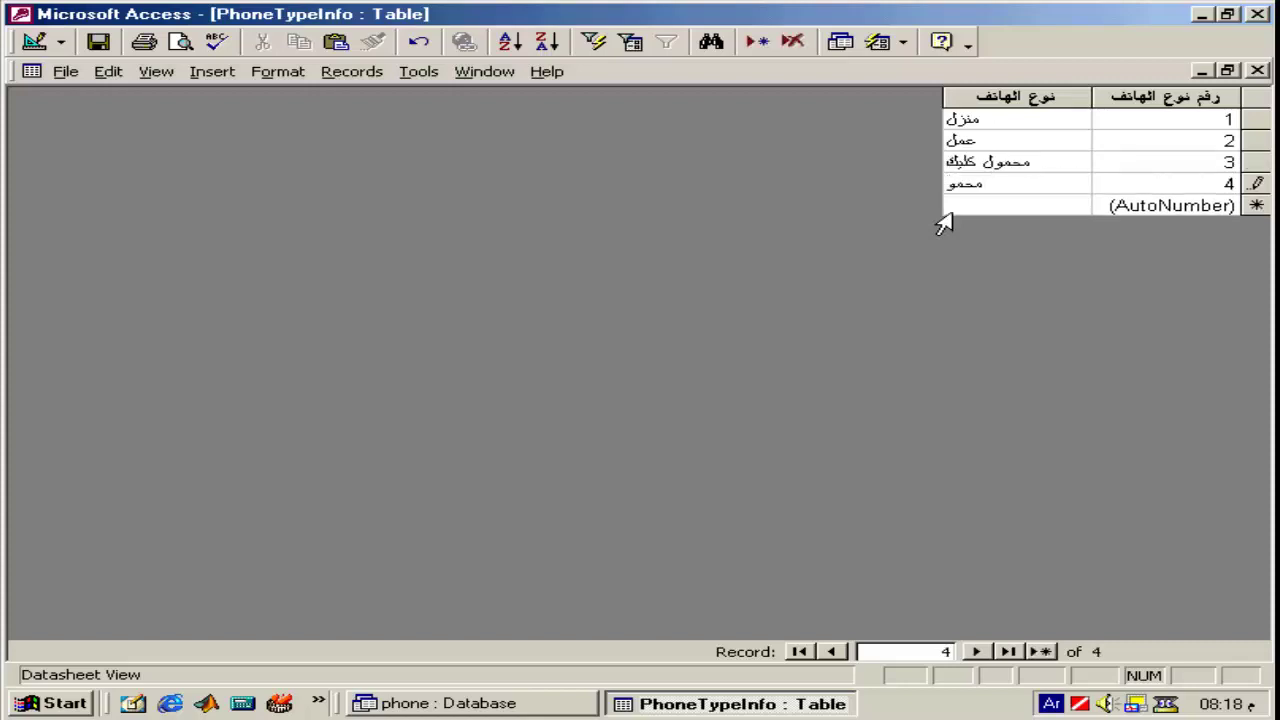
type("ول موب")
type("ينل")
left_click(951, 204)
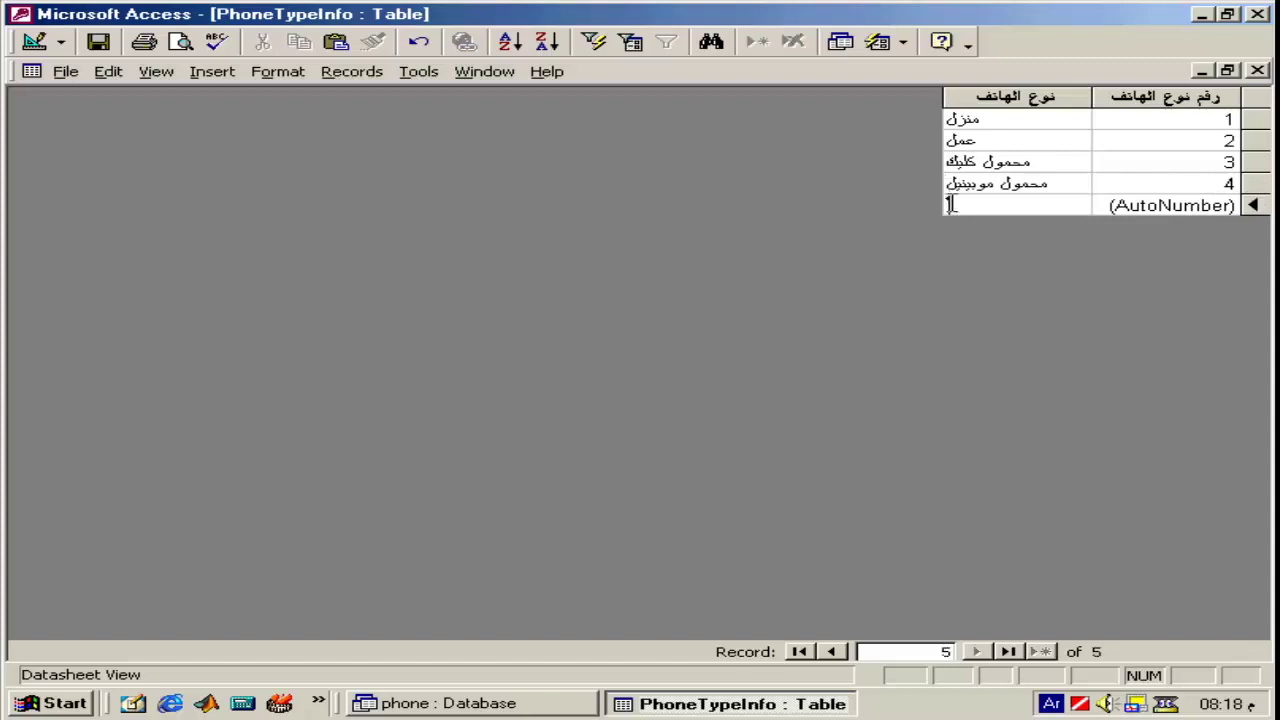
left_click(1257, 70)
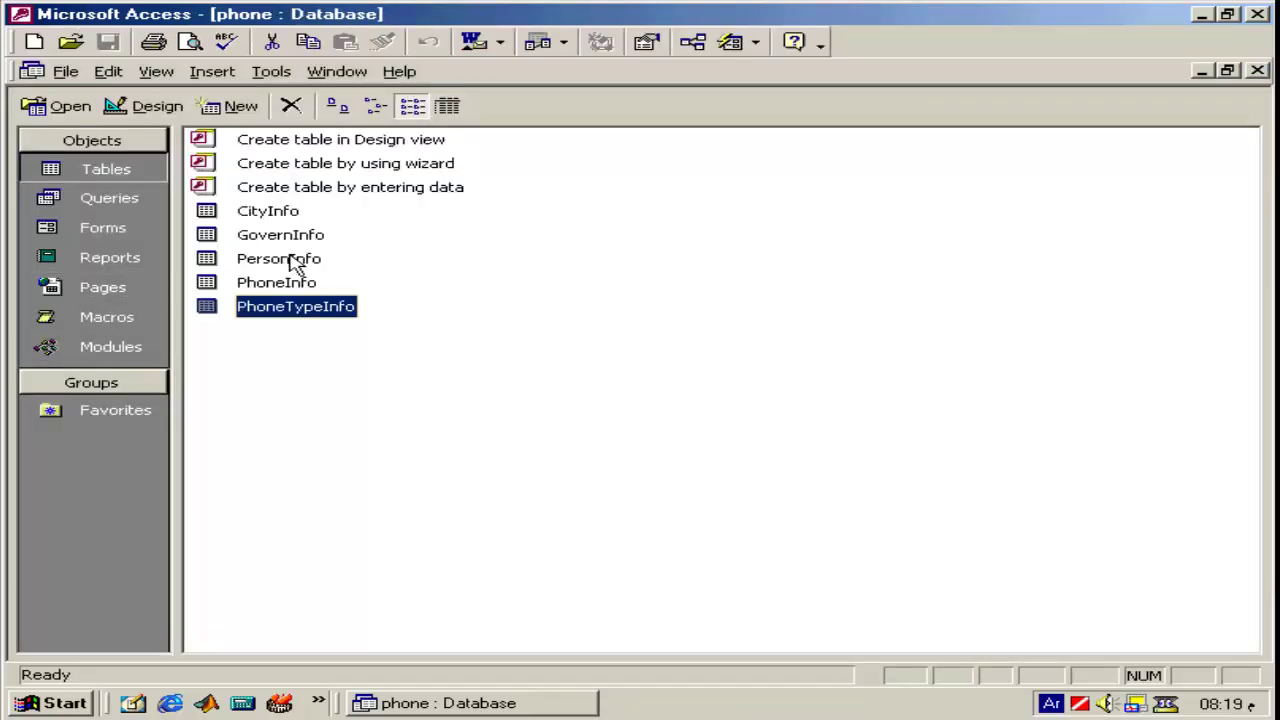
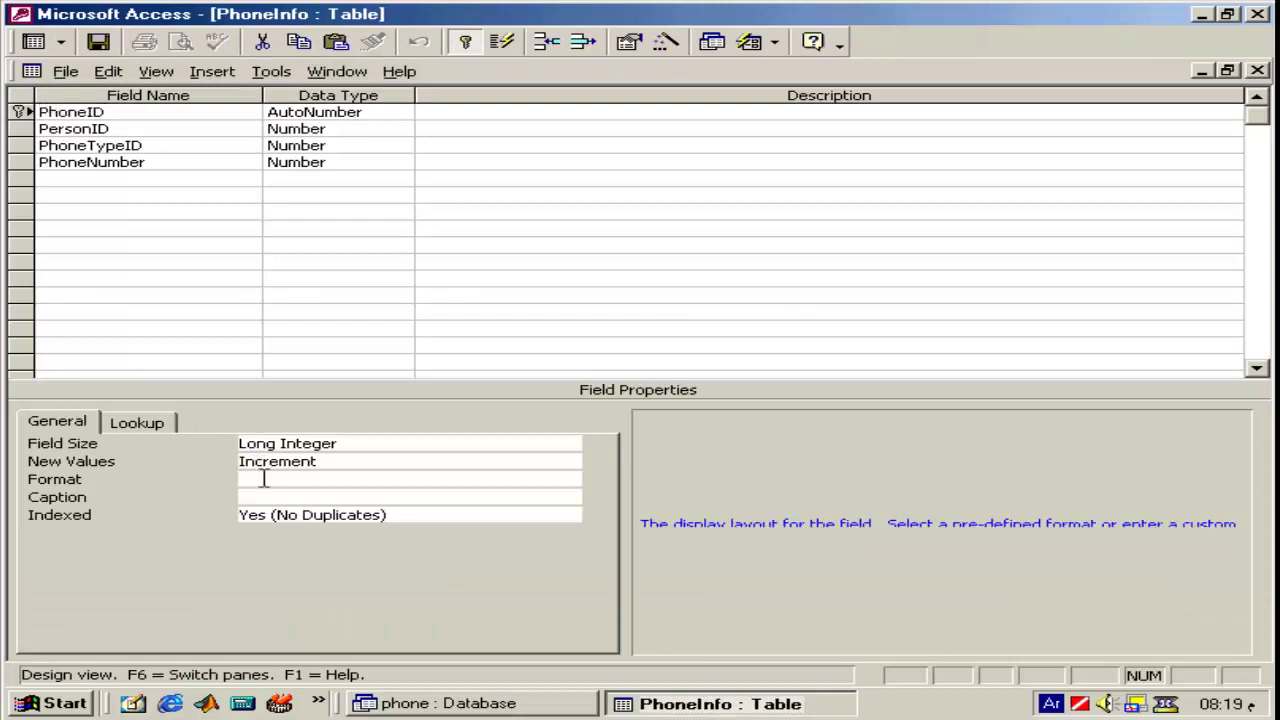
Step: Caption PhoneID as مسلسل الهاتف and PersonID as رقم الشخص
left_click(264, 479)
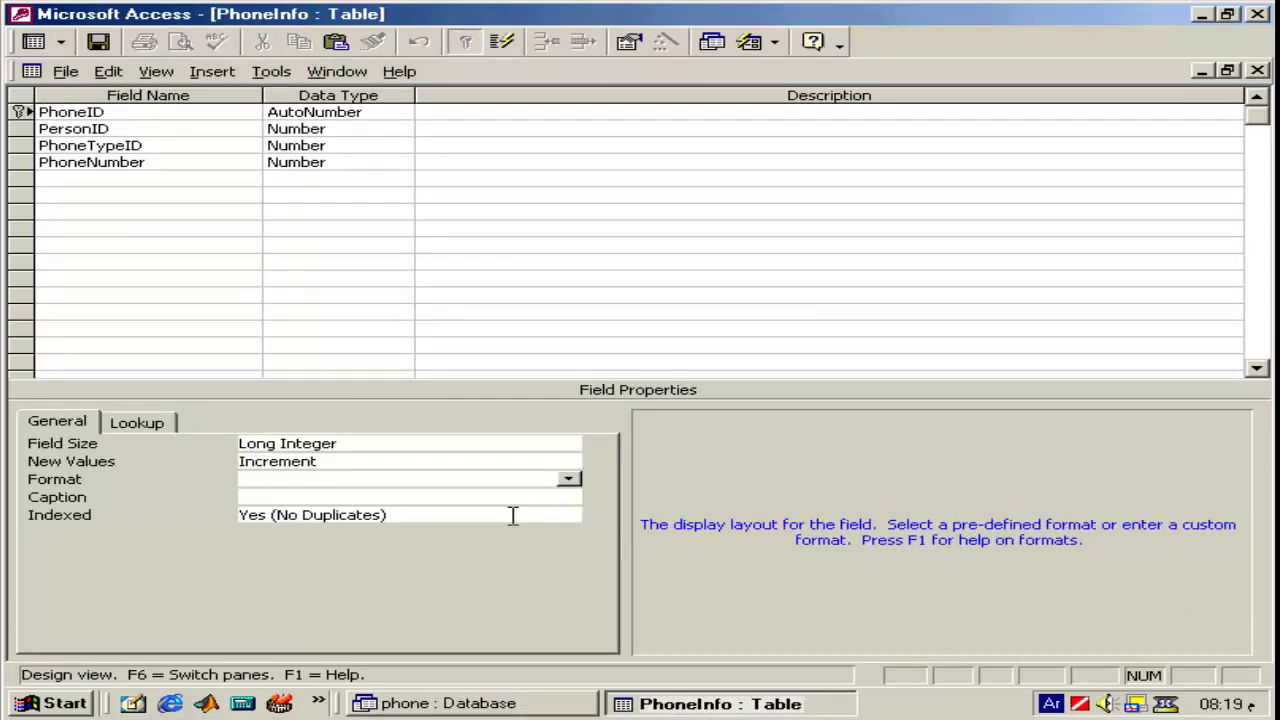
key("Down")
type("مسل")
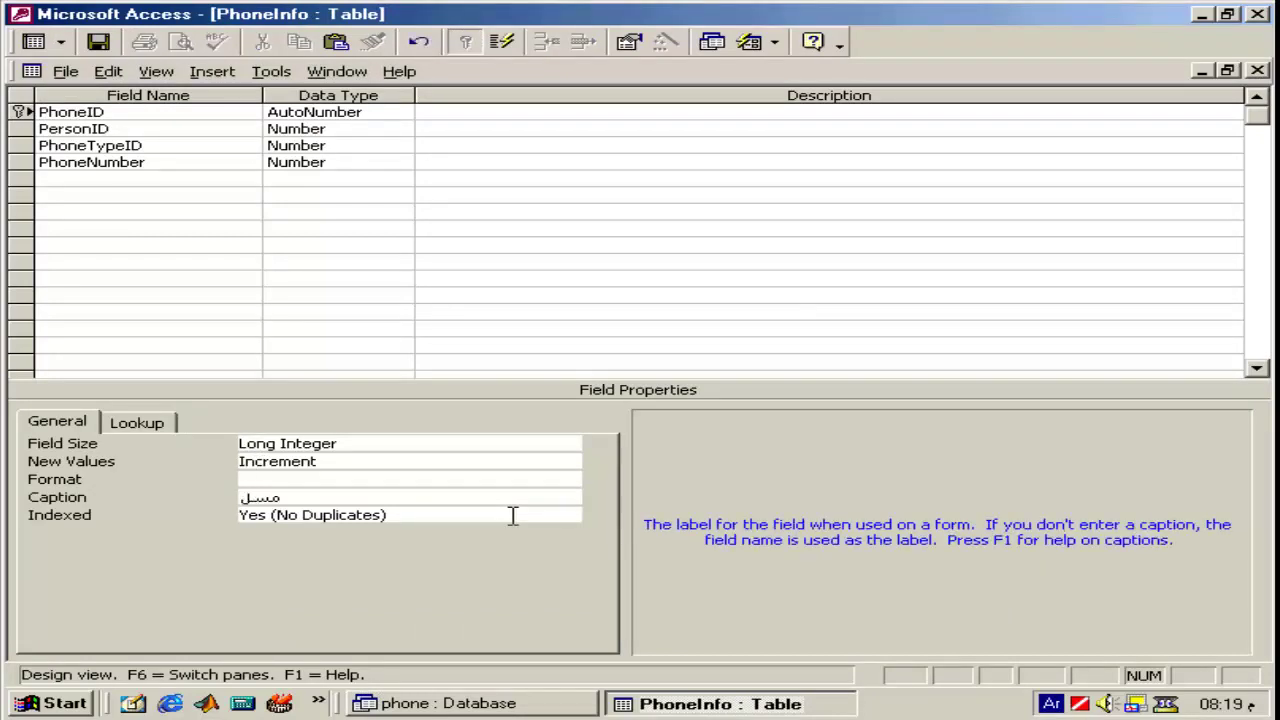
type("سل اله")
type("اتف")
key("Up")
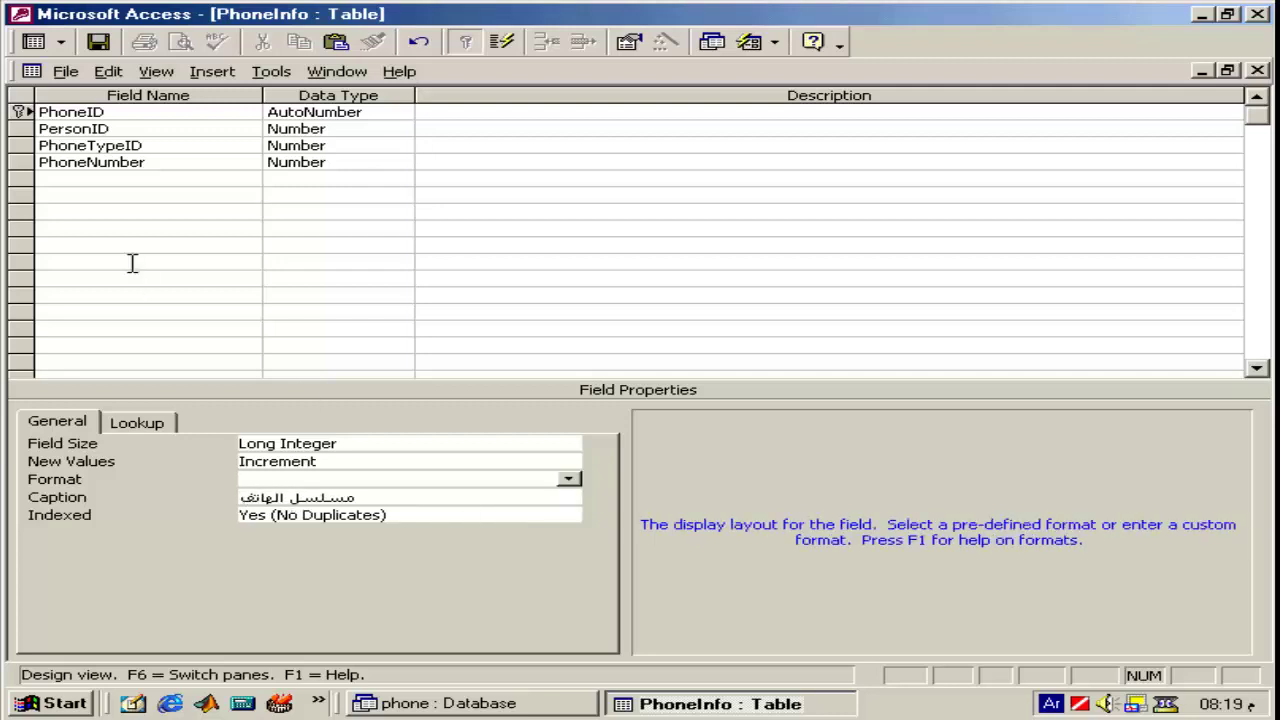
left_click(140, 132)
left_click(280, 514)
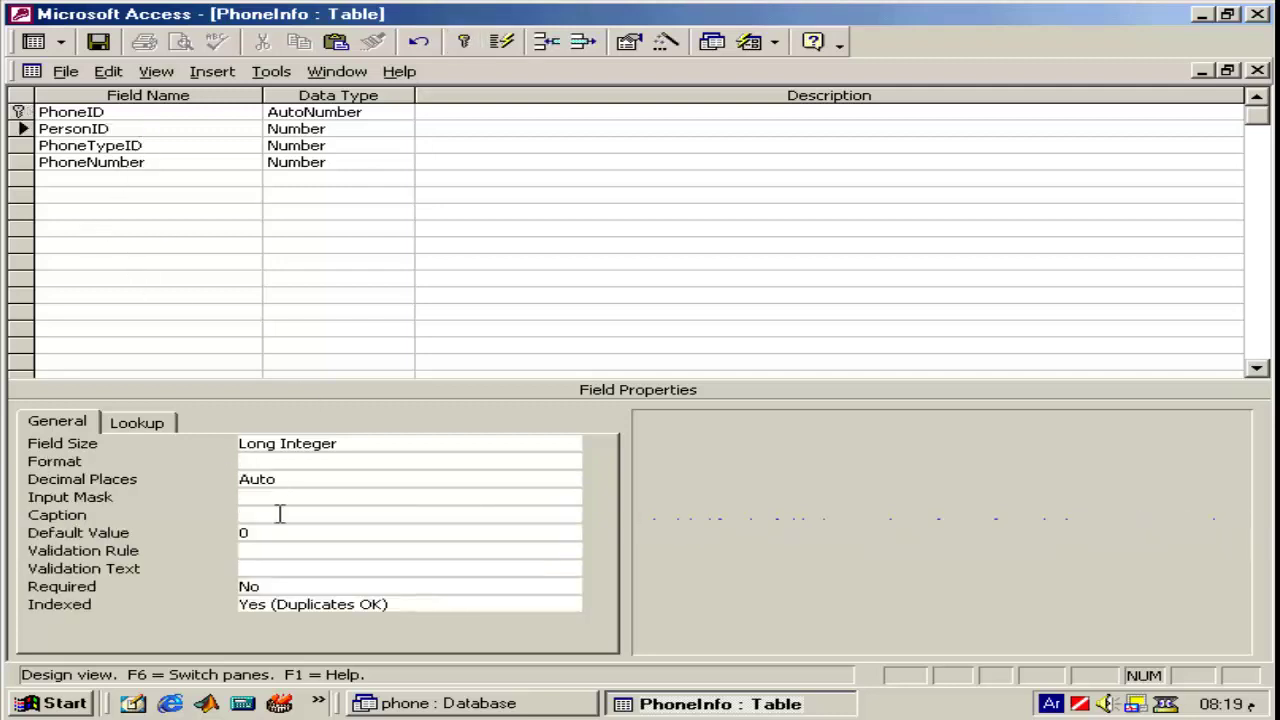
type("رقم ال")
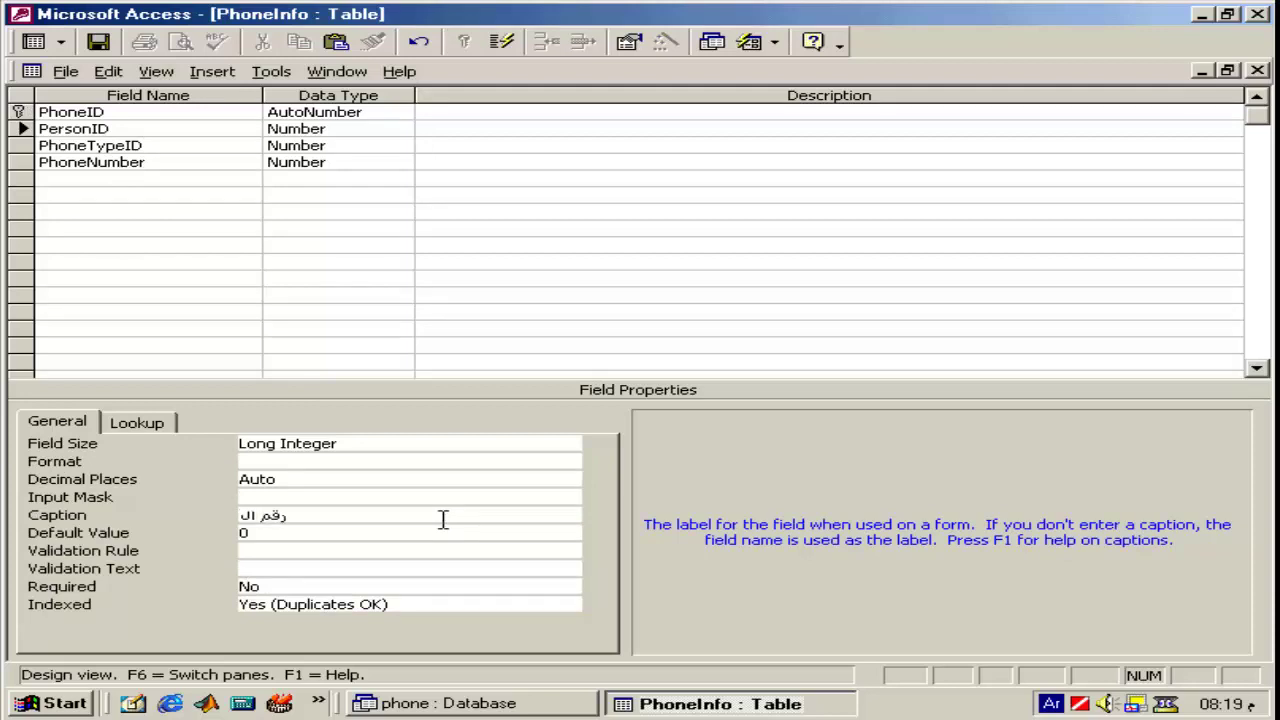
type("شخص")
key("Return")
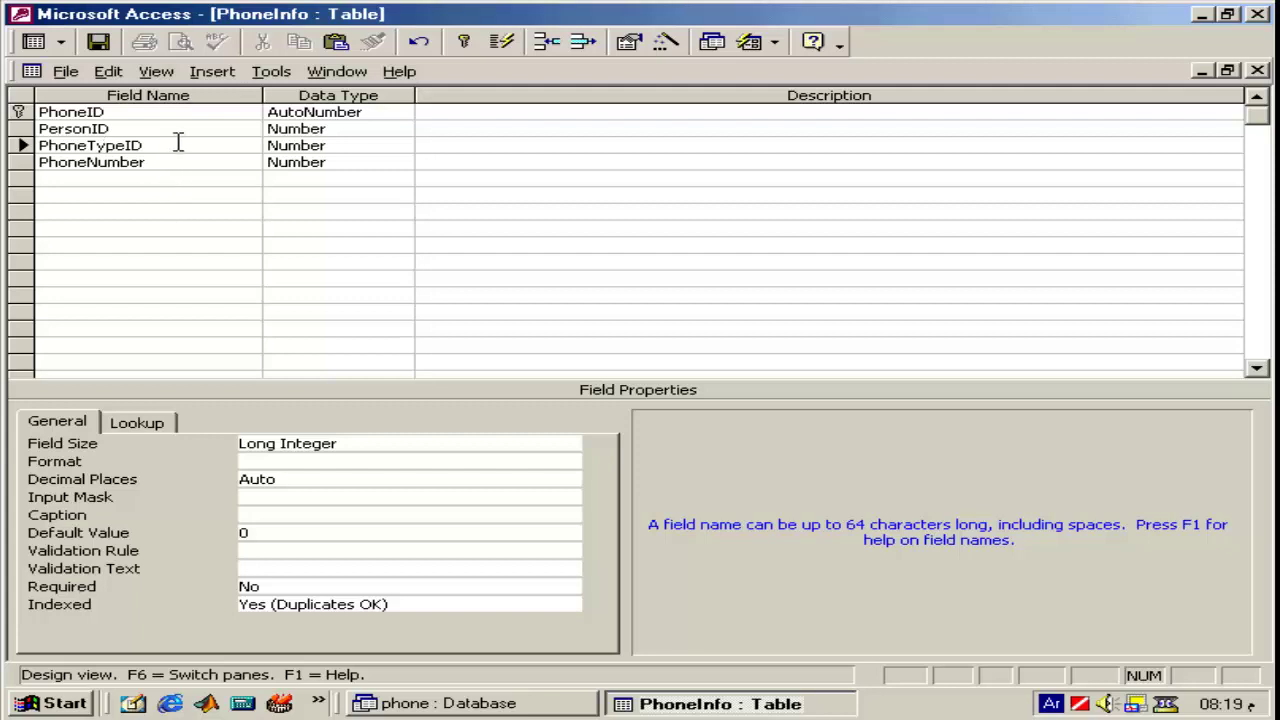
Step: Give PhoneTypeID and PhoneNumber Arabic captions, PhoneNumber as رقم الهاتف, and switch to Datasheet view
left_click(280, 514)
type("1")
type("رقم")
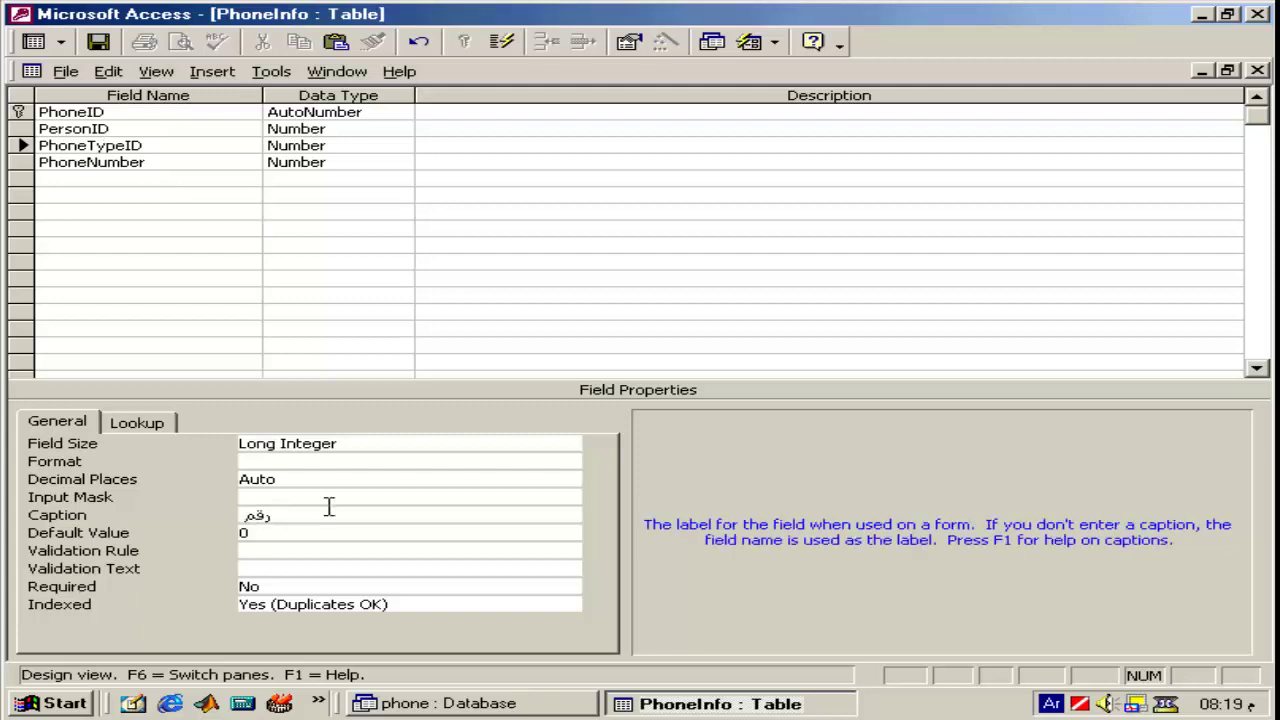
type(" نوع الها")
type("تف")
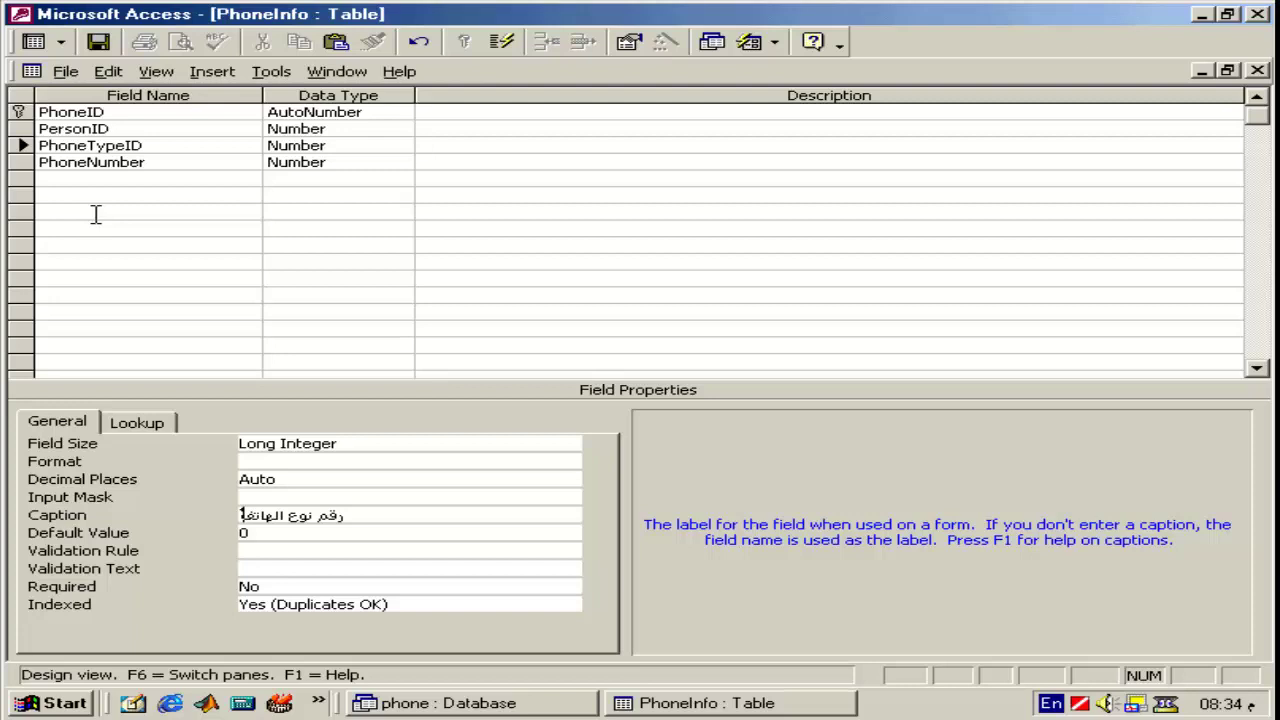
left_click(90, 162)
left_click(280, 514)
type("رقم نوع الها")
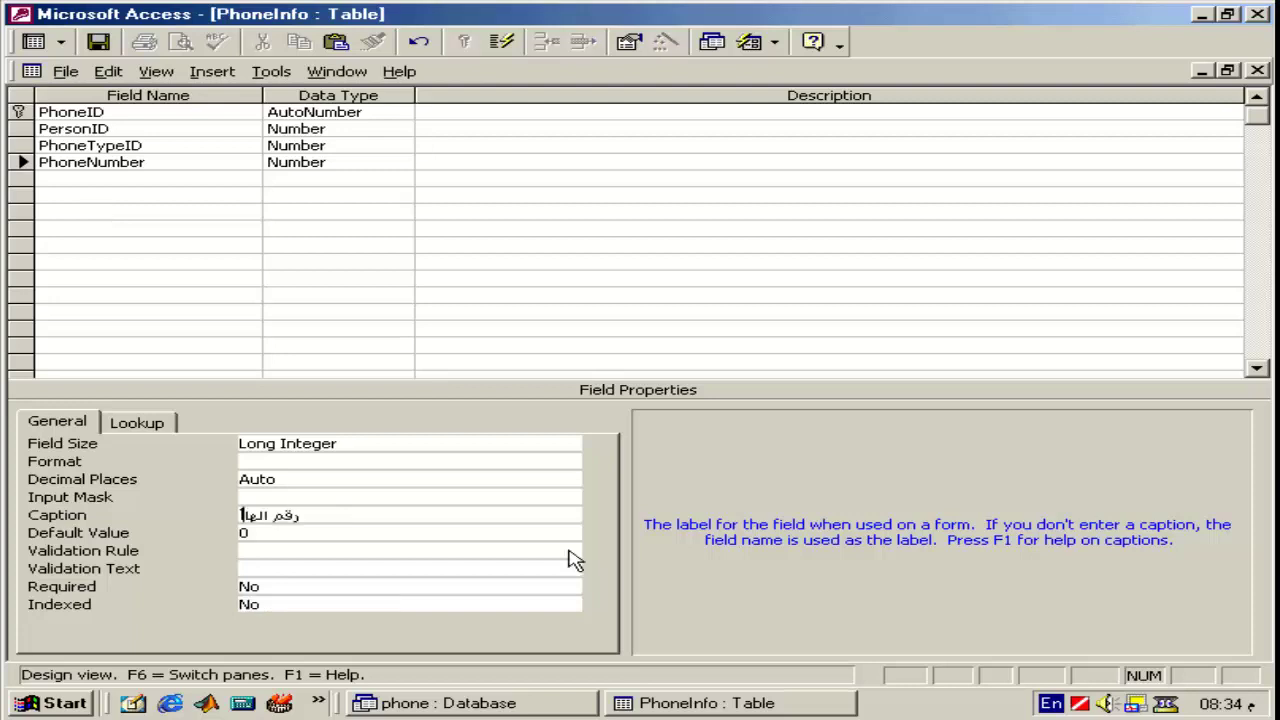
type("ت")
type("ف")
left_click(88, 145)
left_click(36, 42)
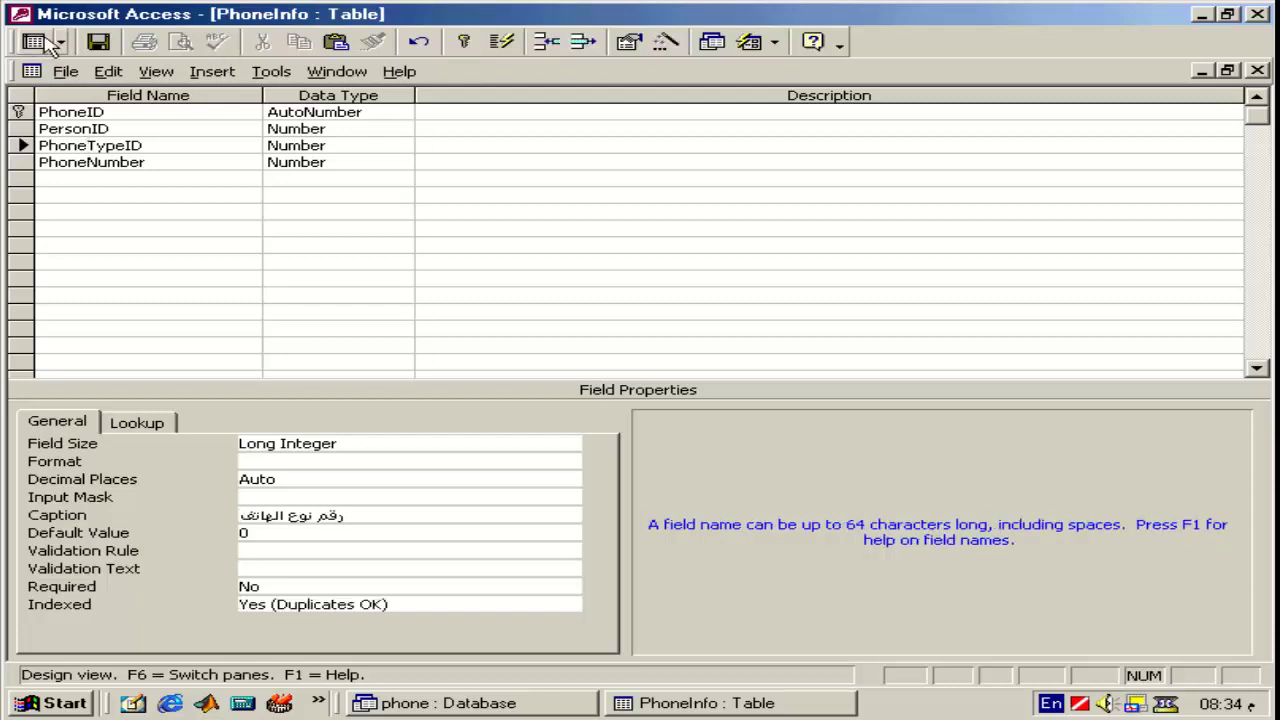
left_click(620, 430)
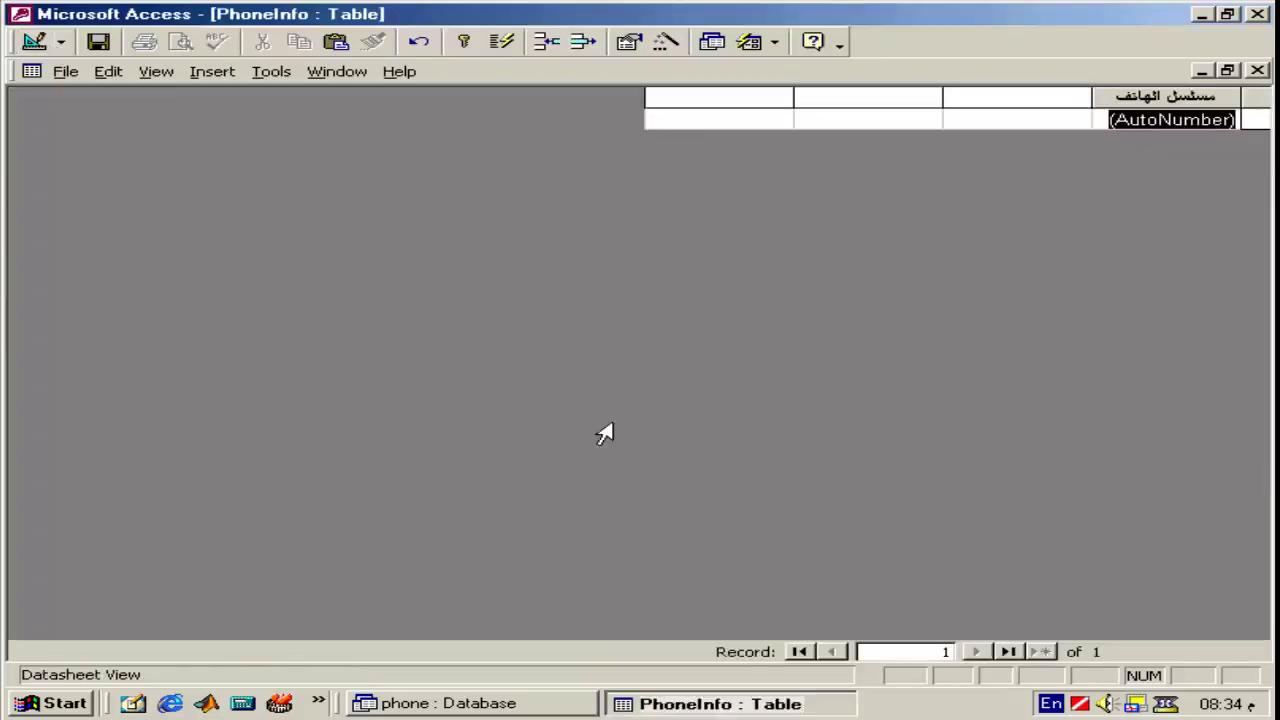
key("Tab")
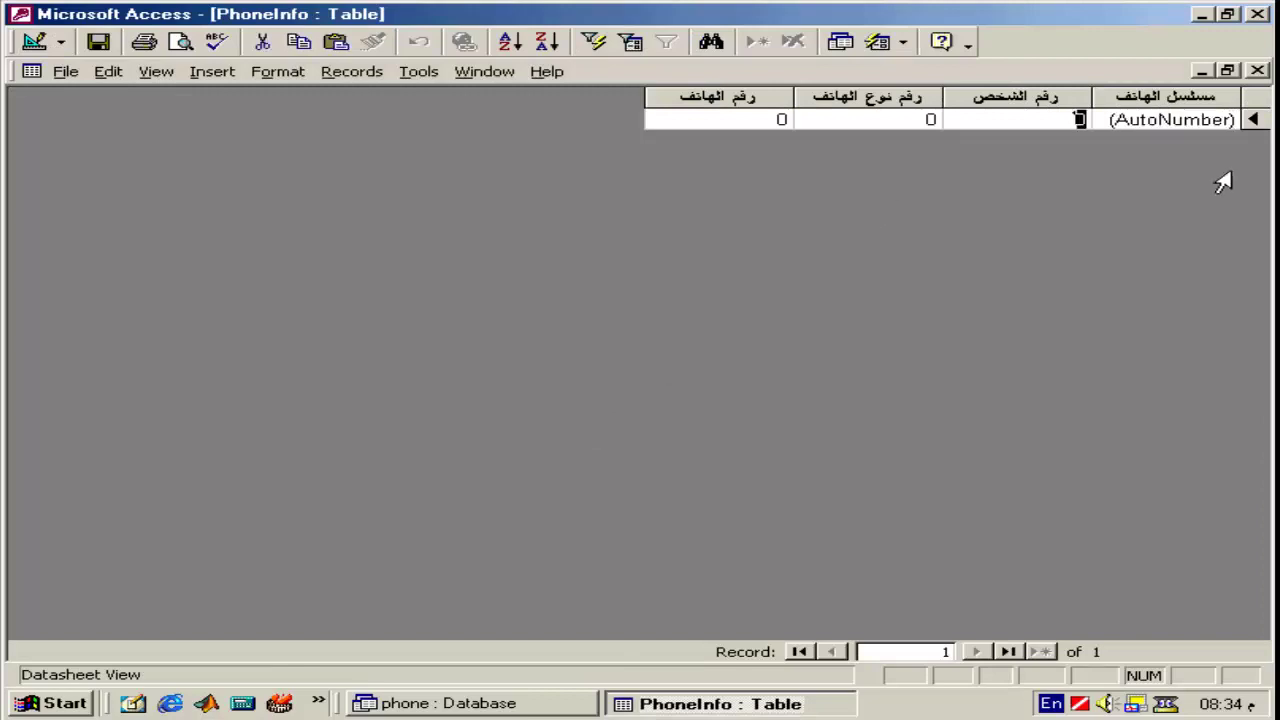
type("1")
key("Tab")
type("1")
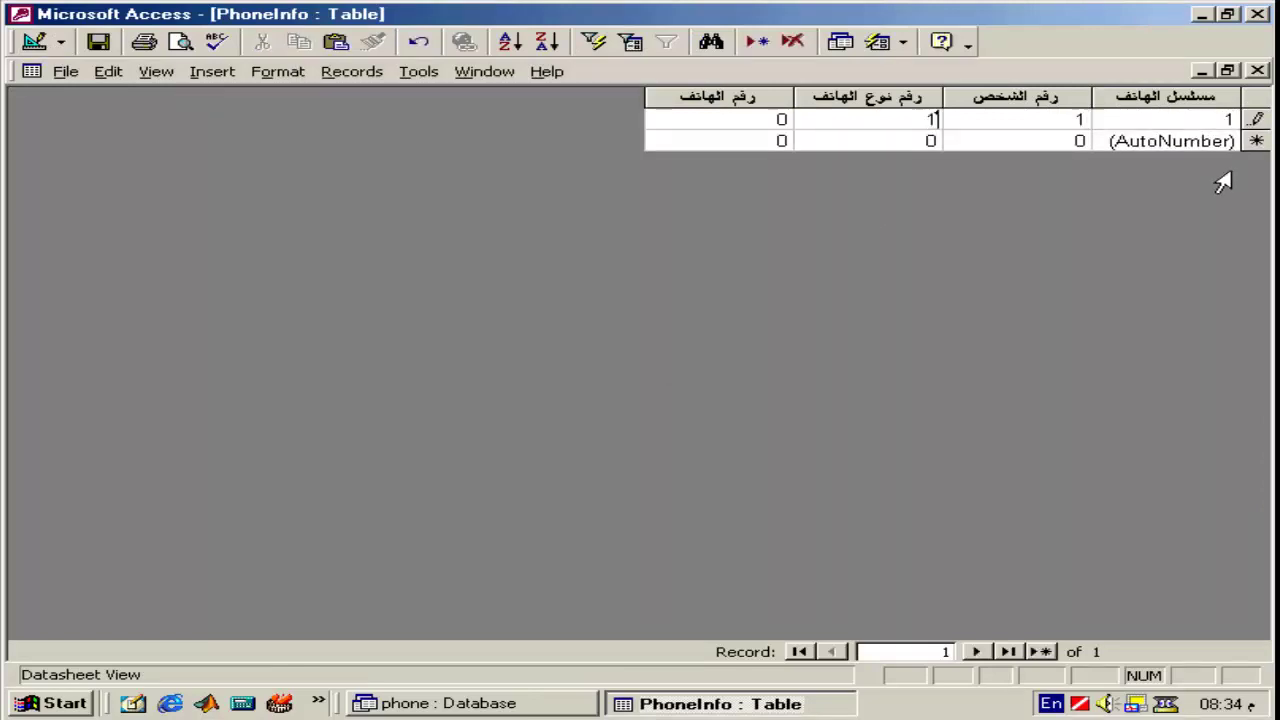
key("Tab")
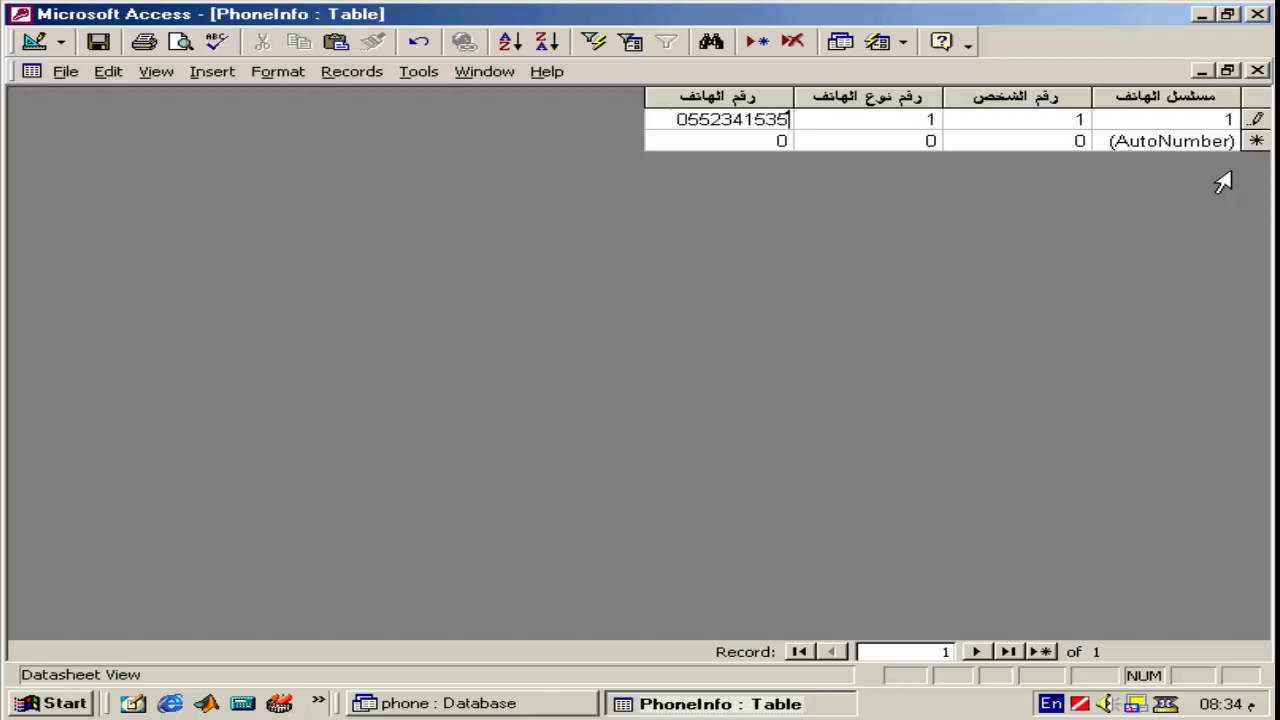
key("Home")
key("Delete")
key("Down")
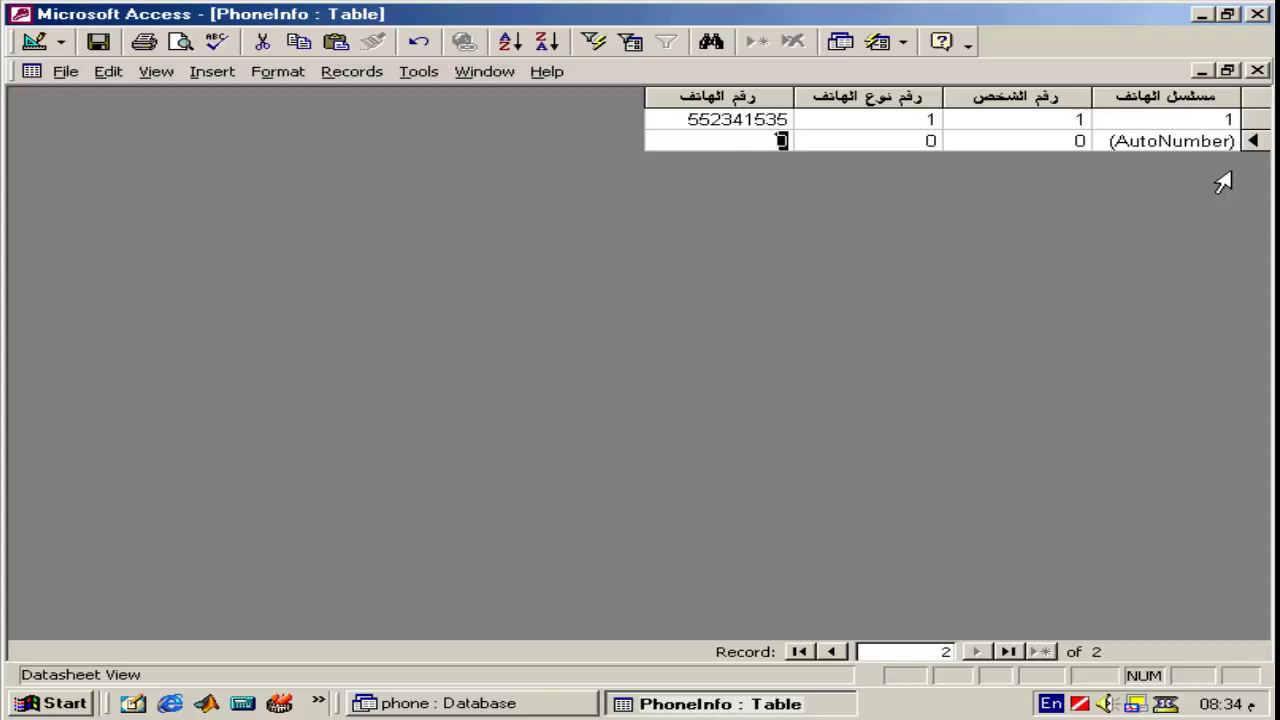
key("Up")
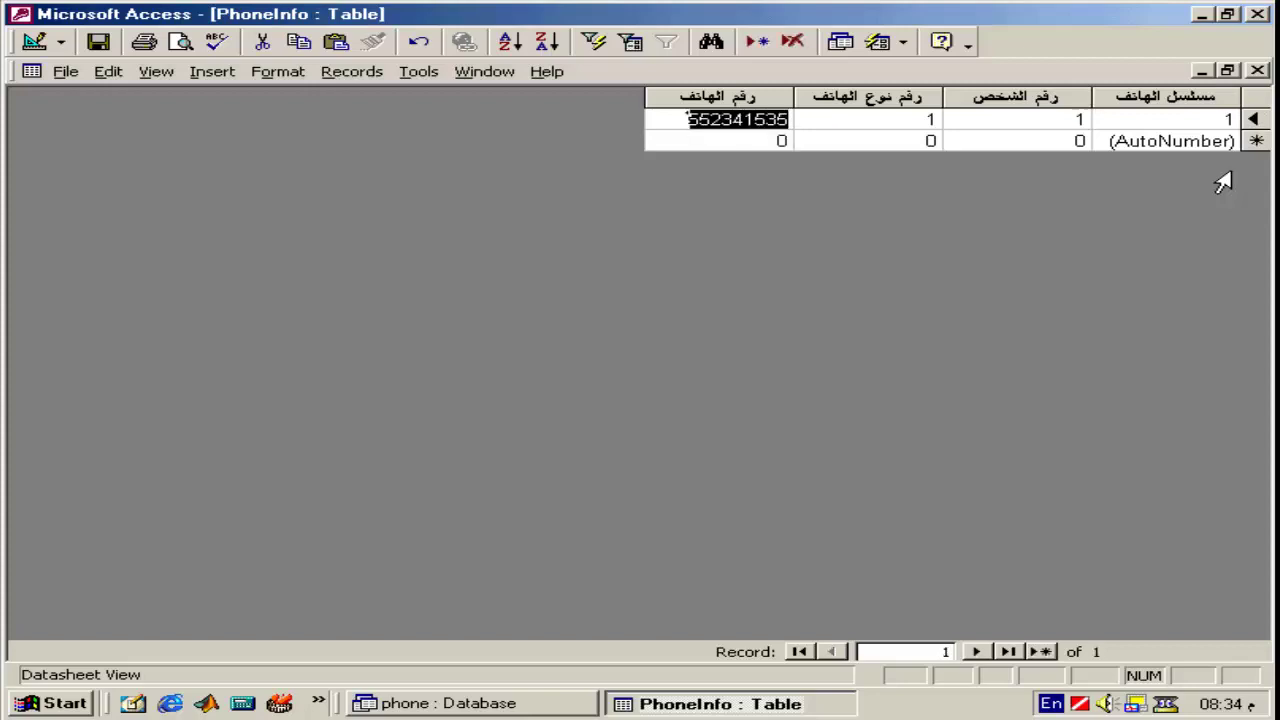
left_click(33, 42)
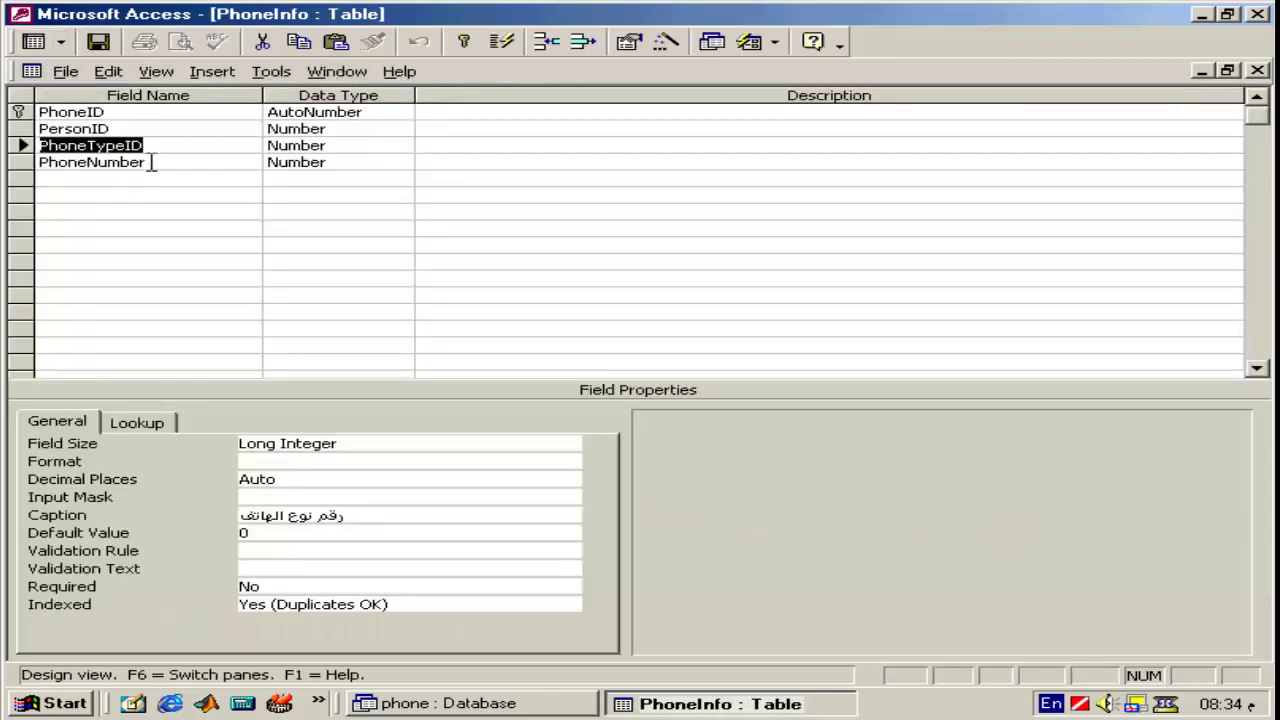
Step: Change PhoneNumber's data type to Text, then save the table and show the datasheet
left_click(150, 162)
left_click(398, 162)
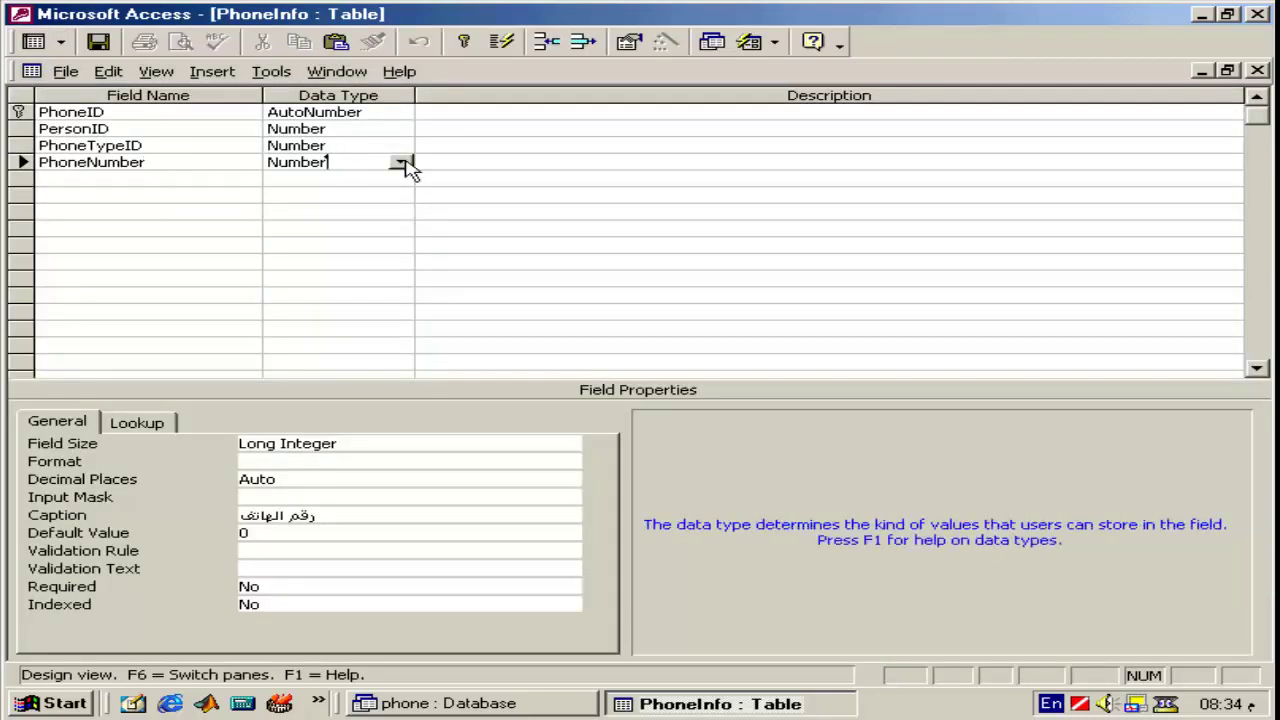
left_click(400, 162)
left_click(404, 180)
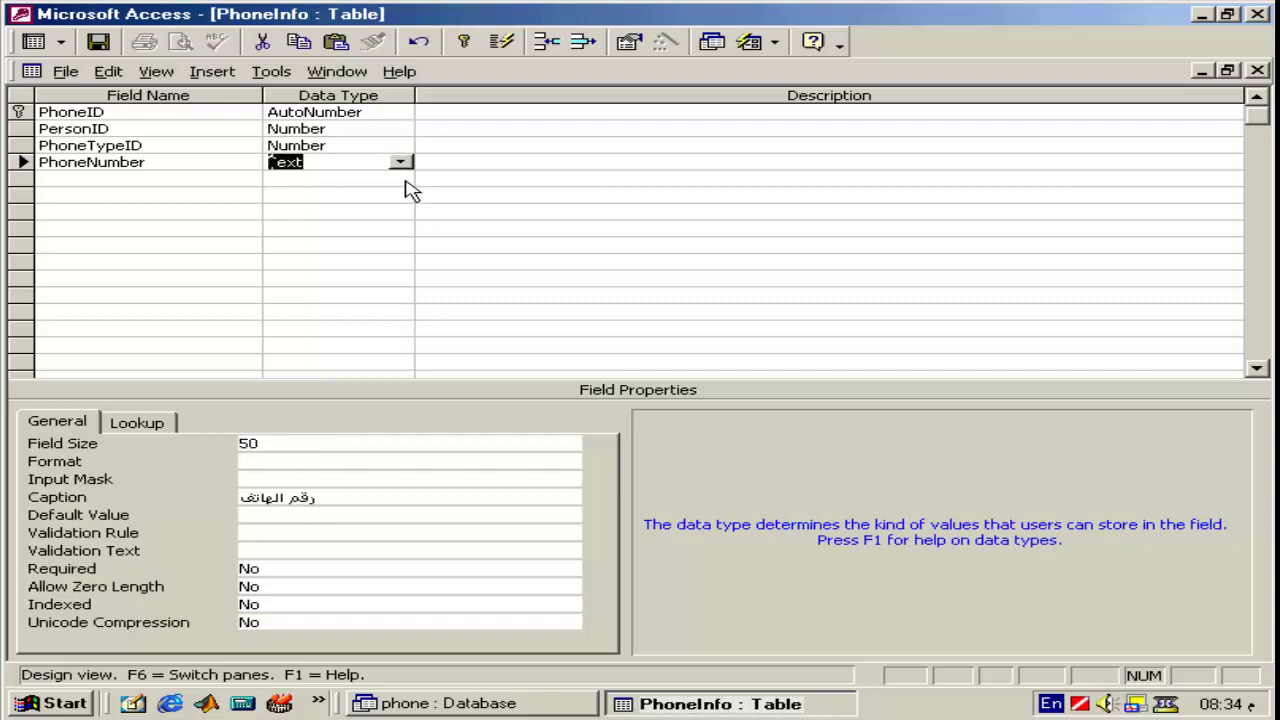
left_click(213, 159)
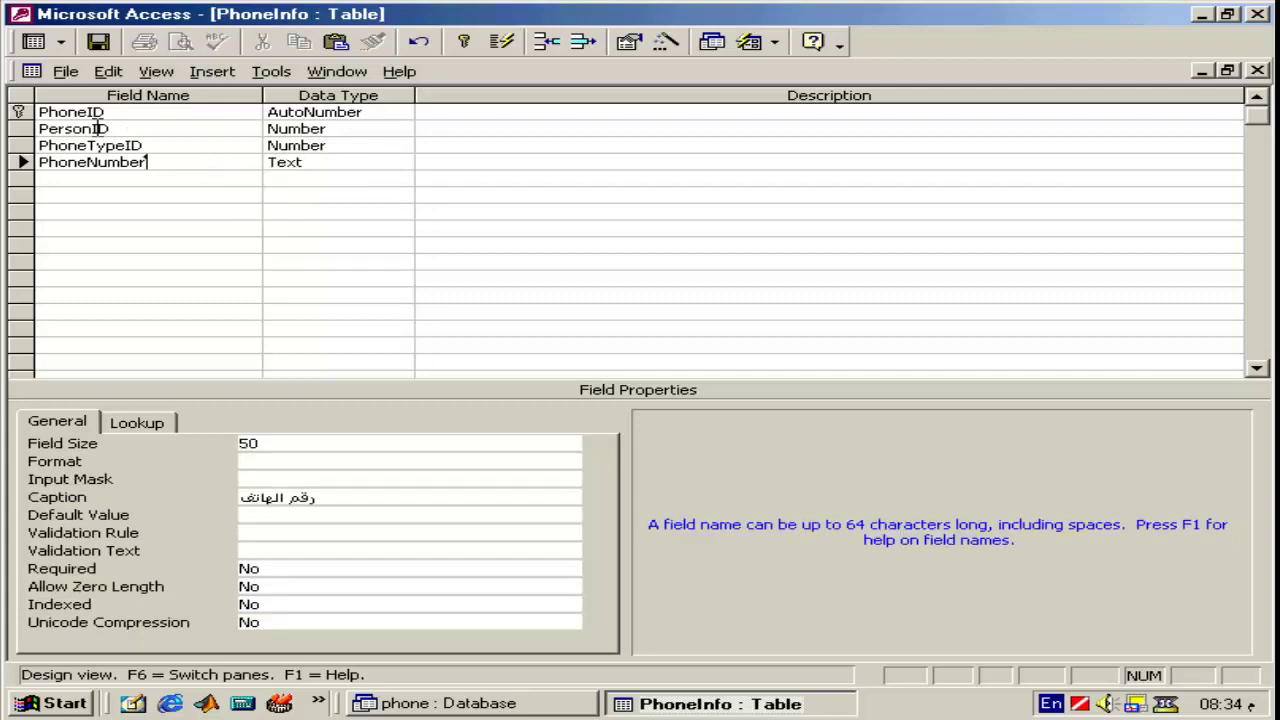
left_click(34, 41)
left_click(583, 432)
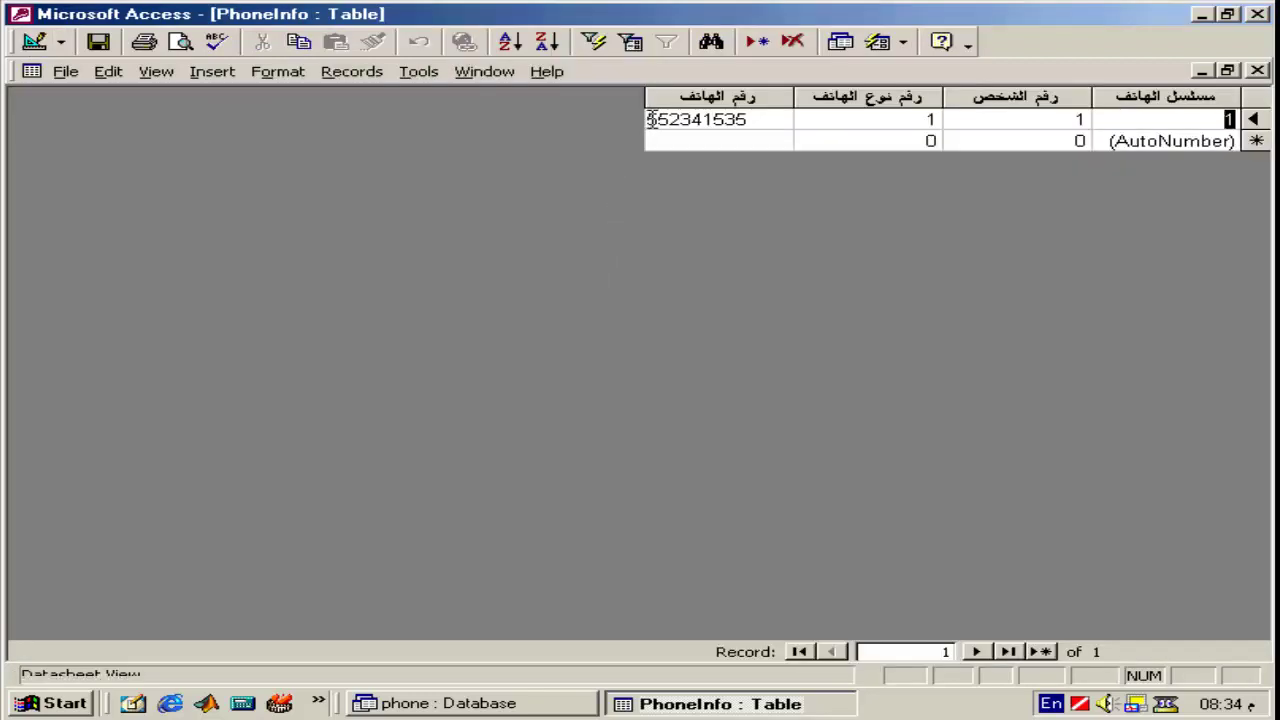
left_click(652, 119)
type("0")
key("Down")
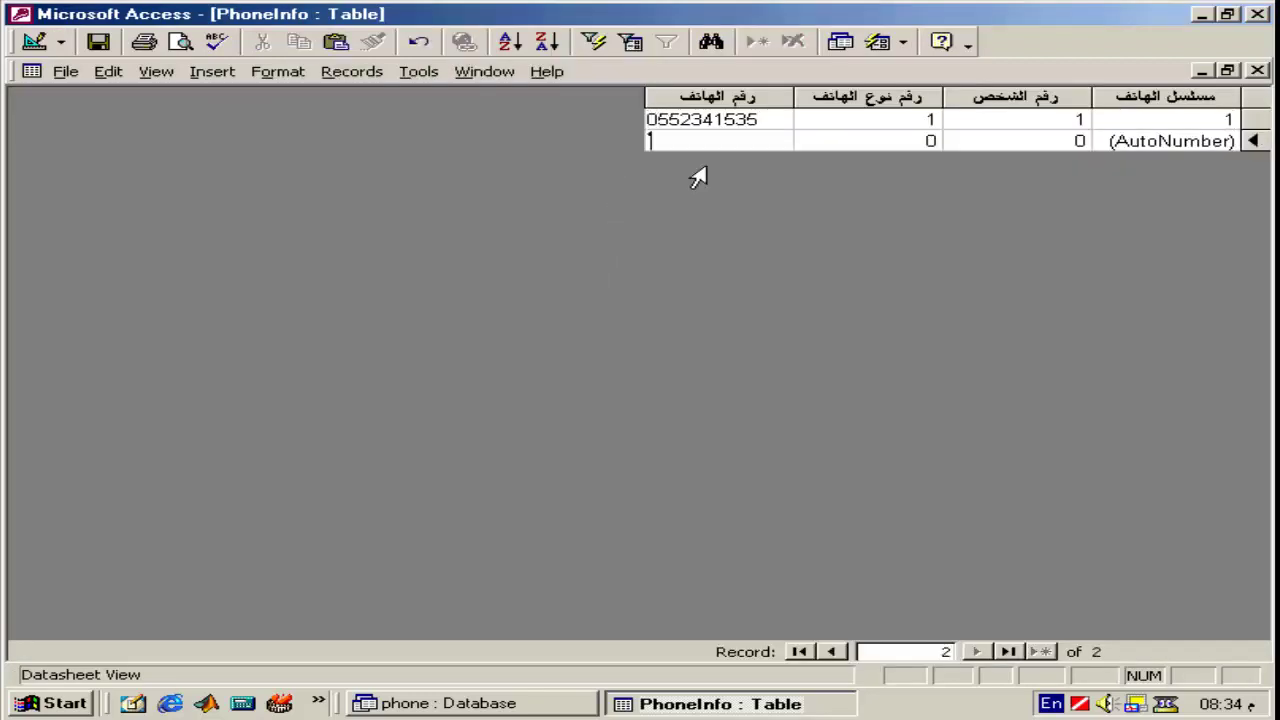
key("shift+Tab")
key("shift+Tab")
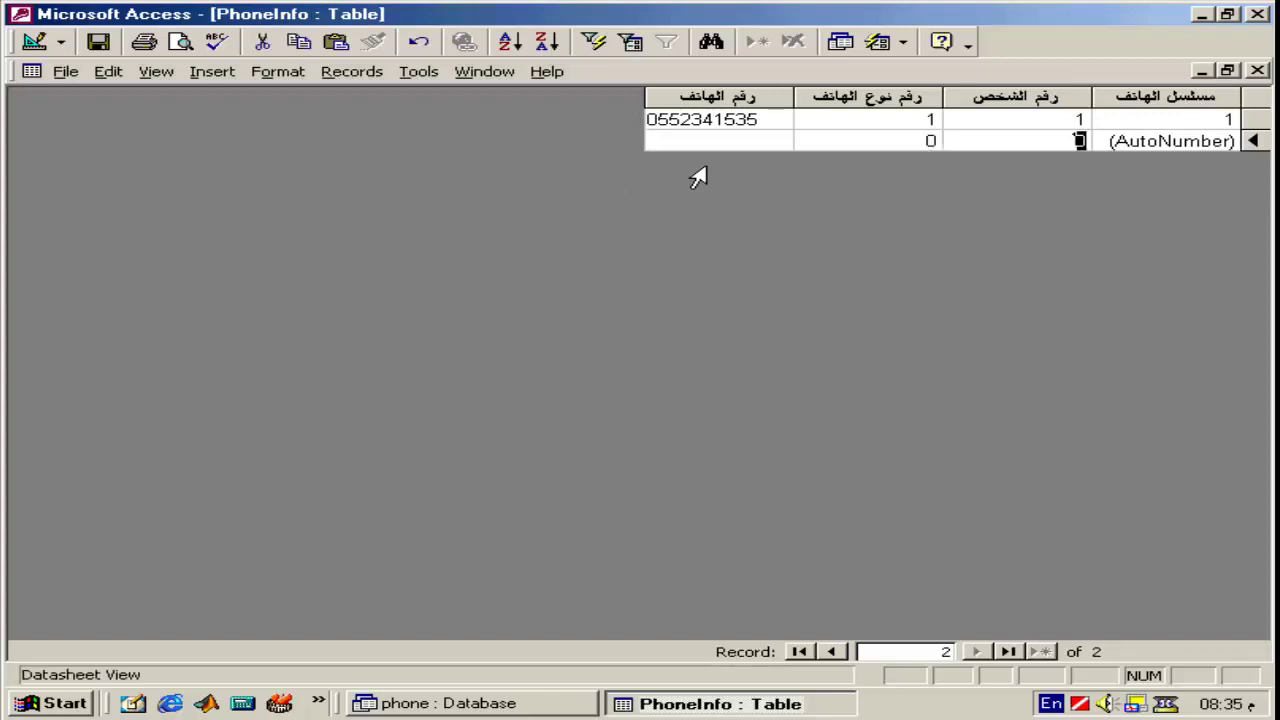
type("1")
key("Tab")
type("2")
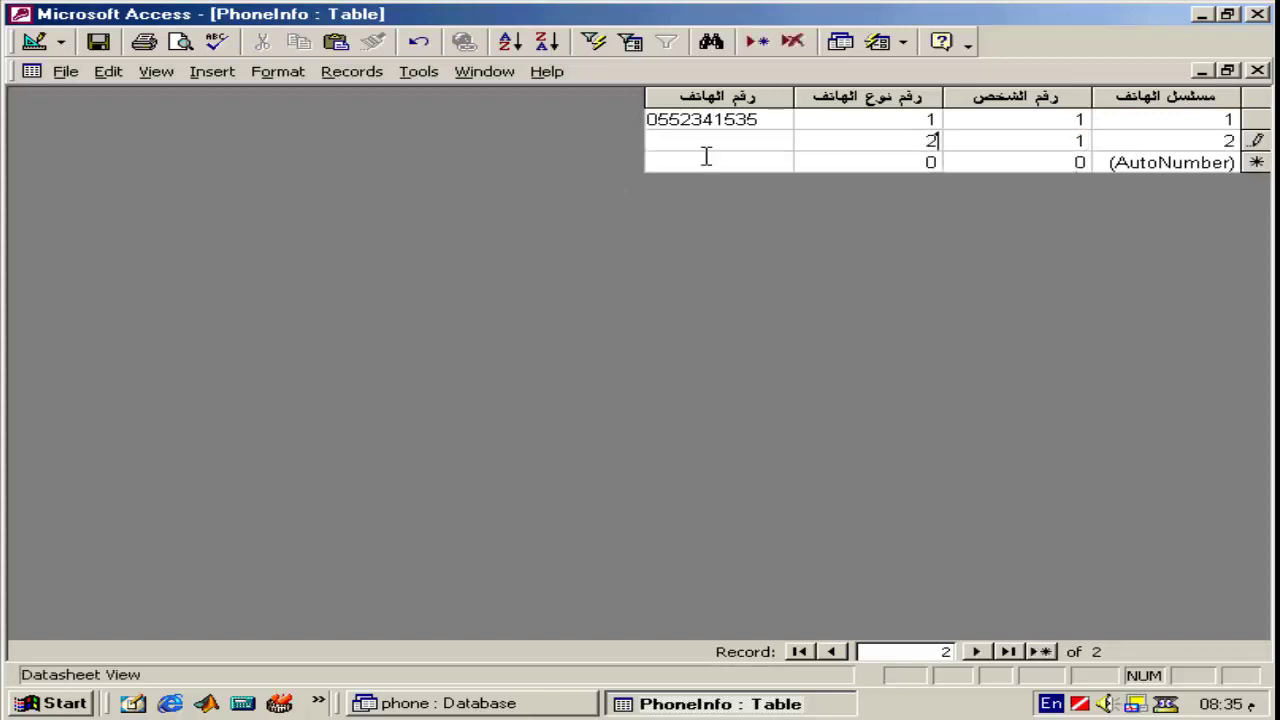
key("Tab")
type("3")
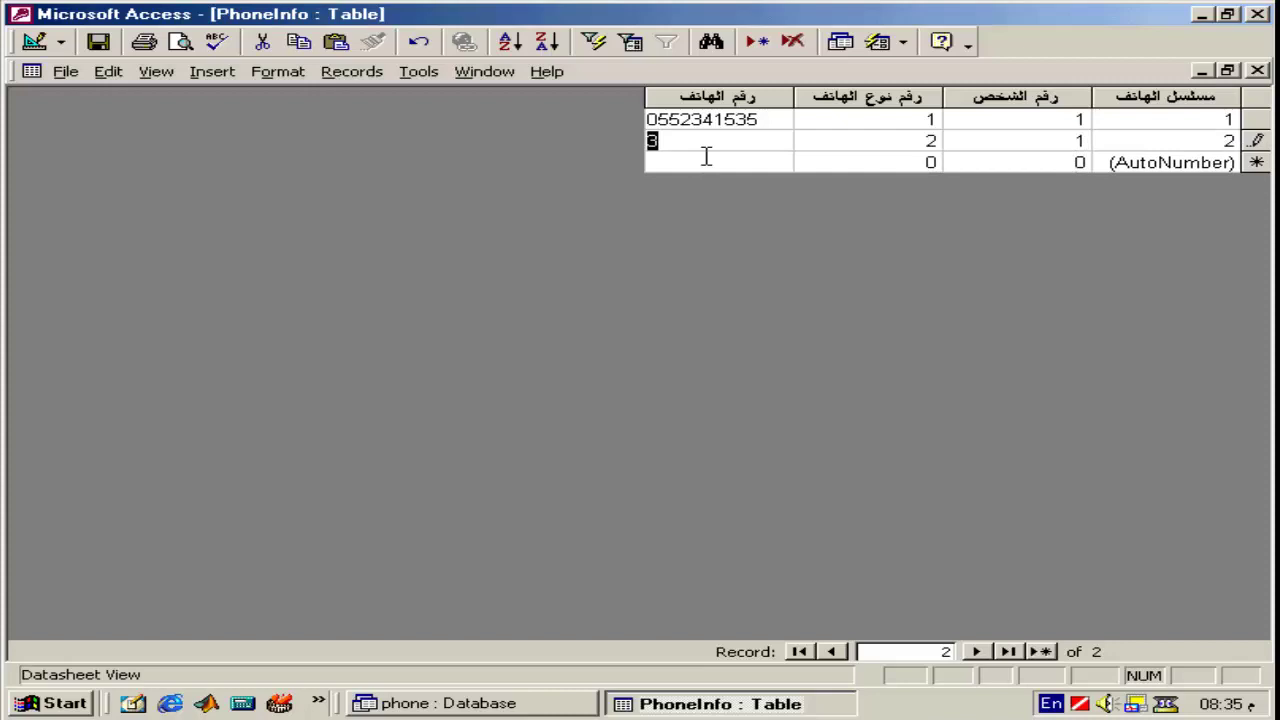
type("3")
key("shift+Tab")
key("Tab")
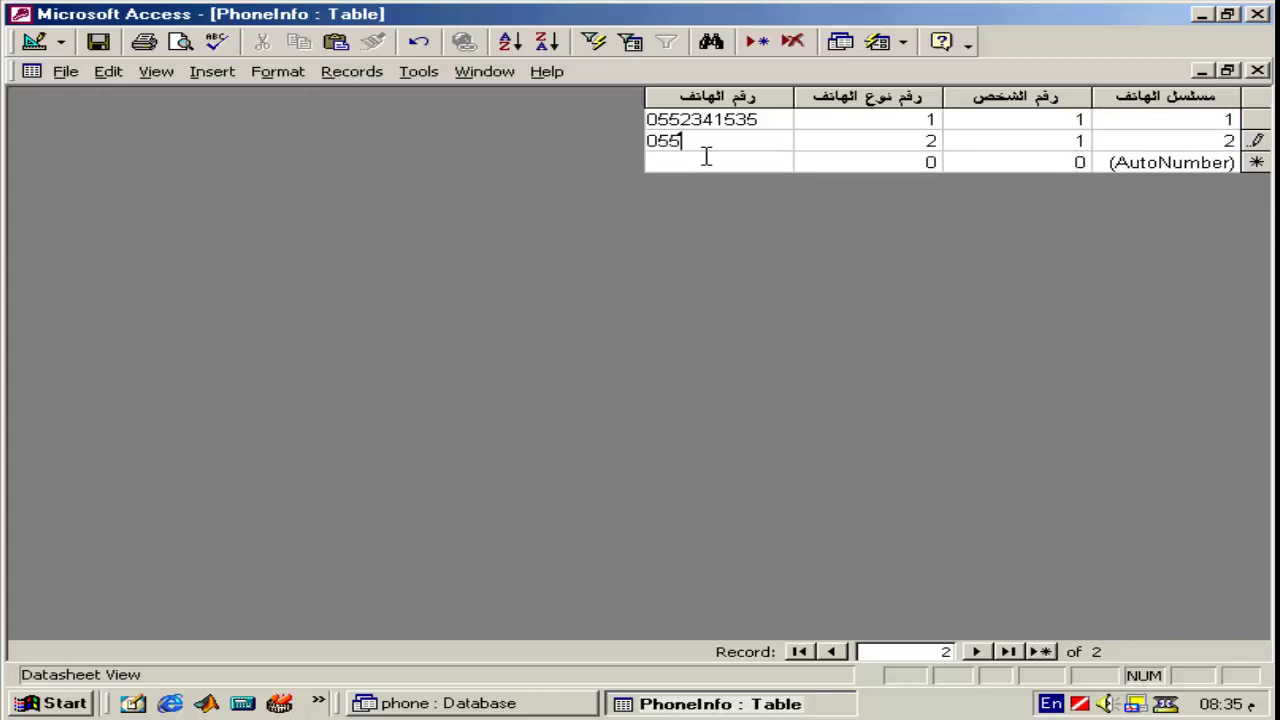
key("Down")
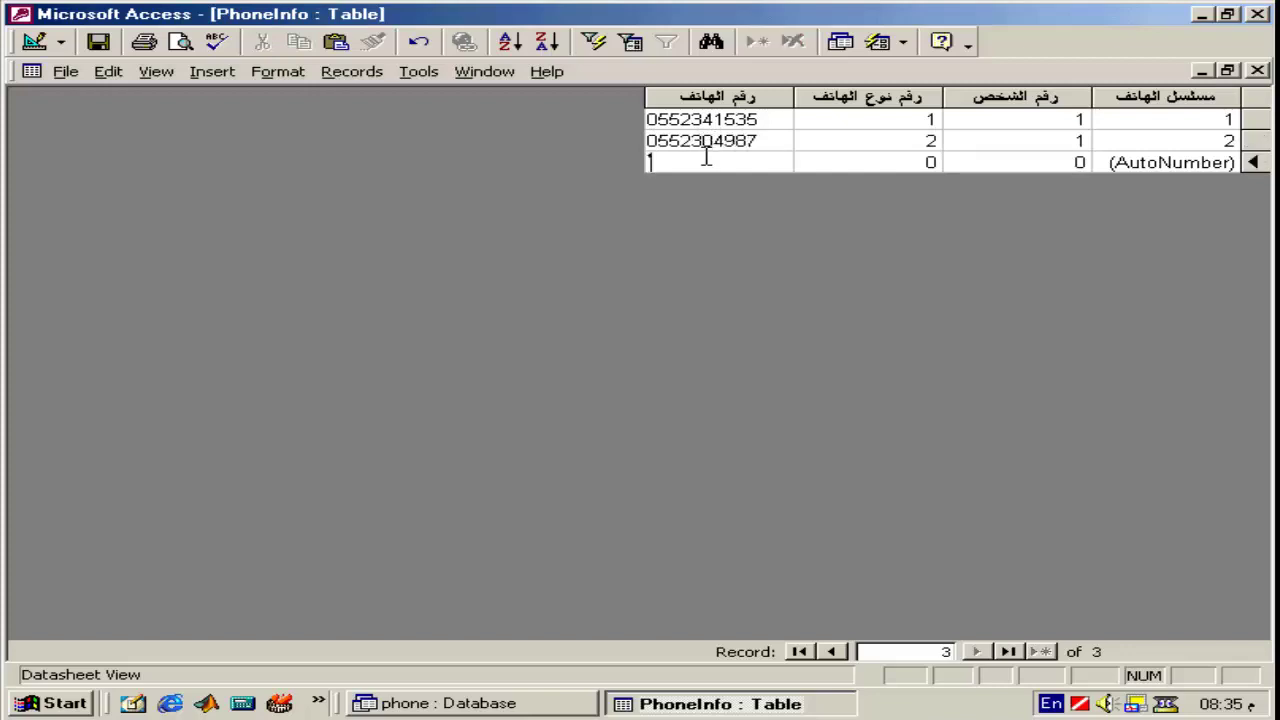
key("Right")
key("Right")
type("1")
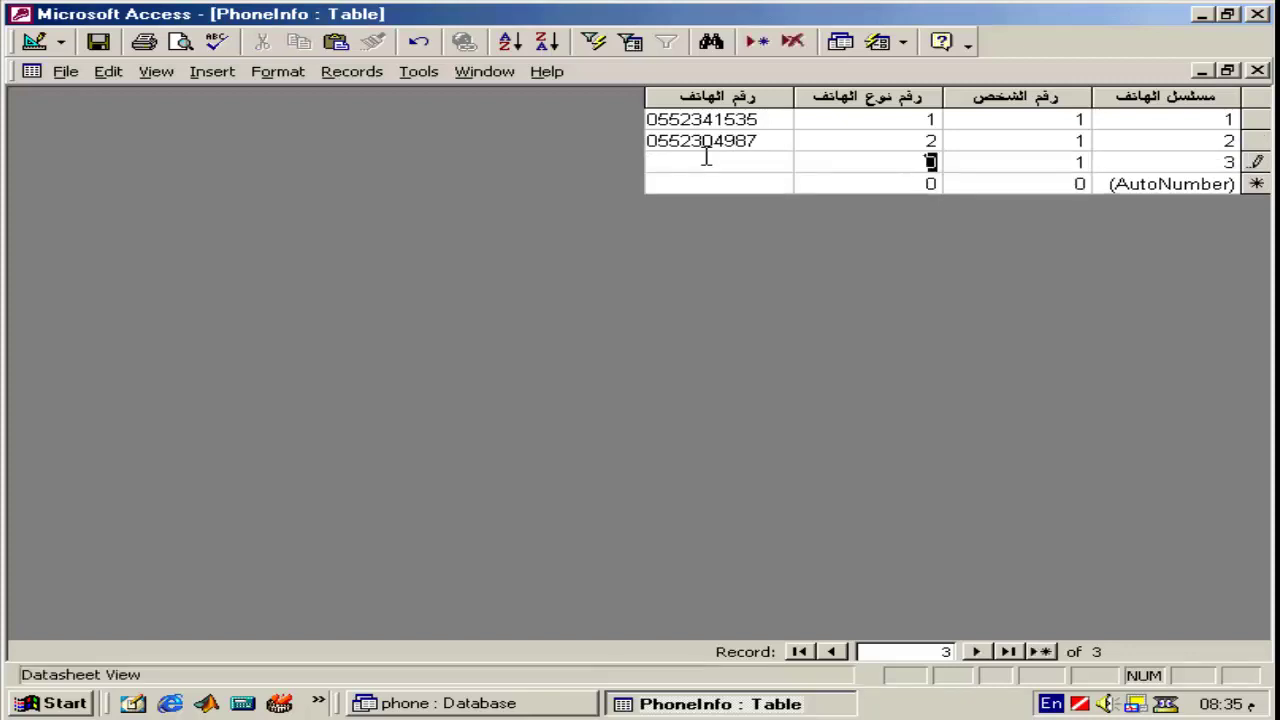
key("Tab")
type("3")
key("Tab")
type("5")
key("BackSpace")
key("Down")
key("Right")
key("Right")
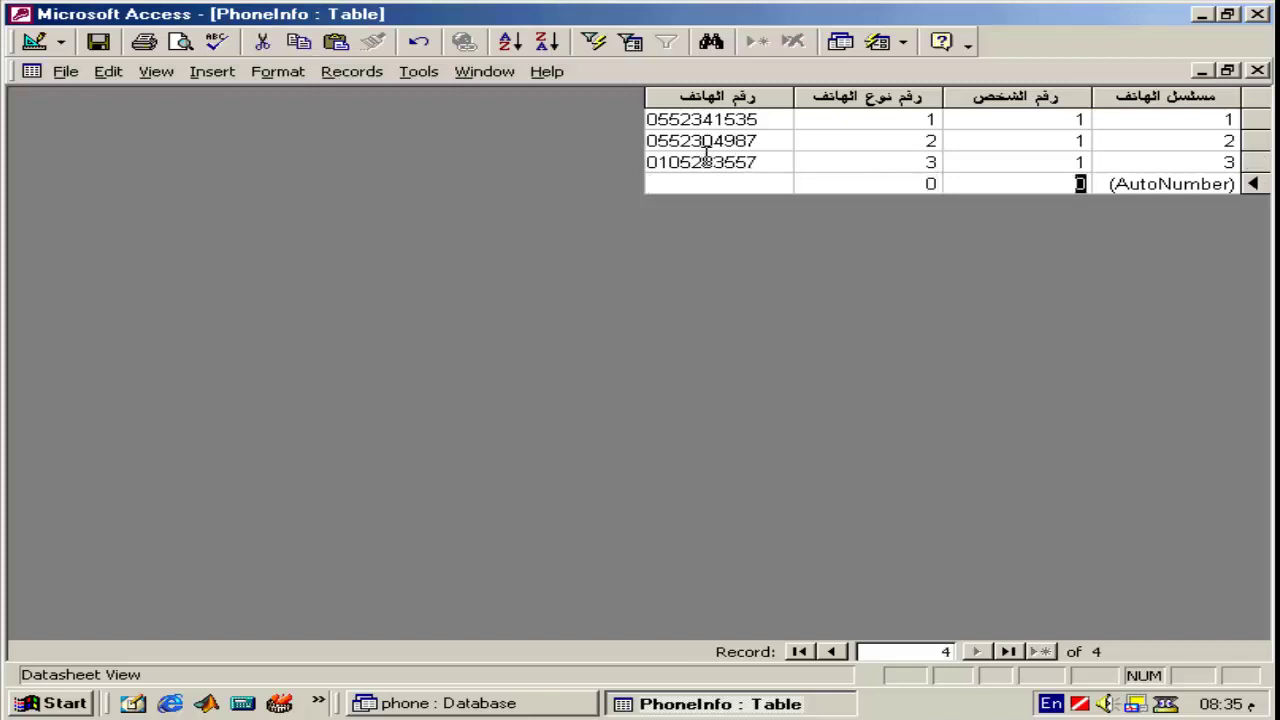
type("2")
key("Tab")
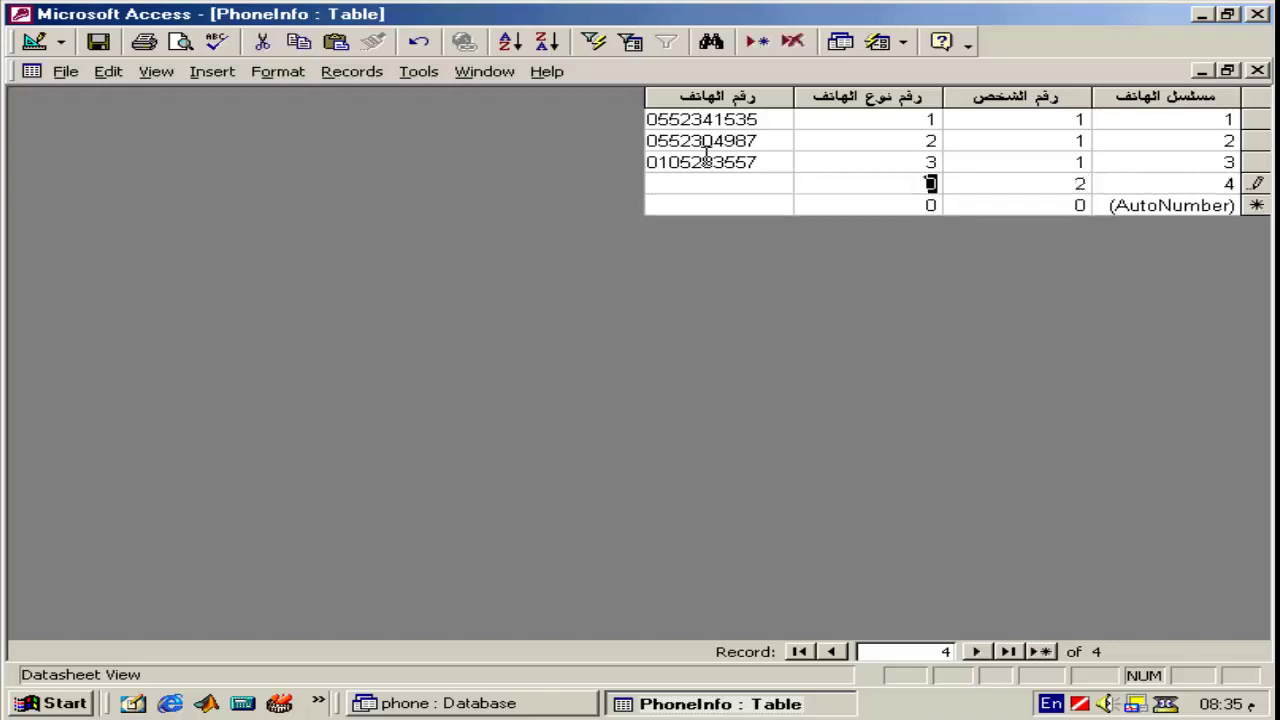
type("1")
key("Tab")
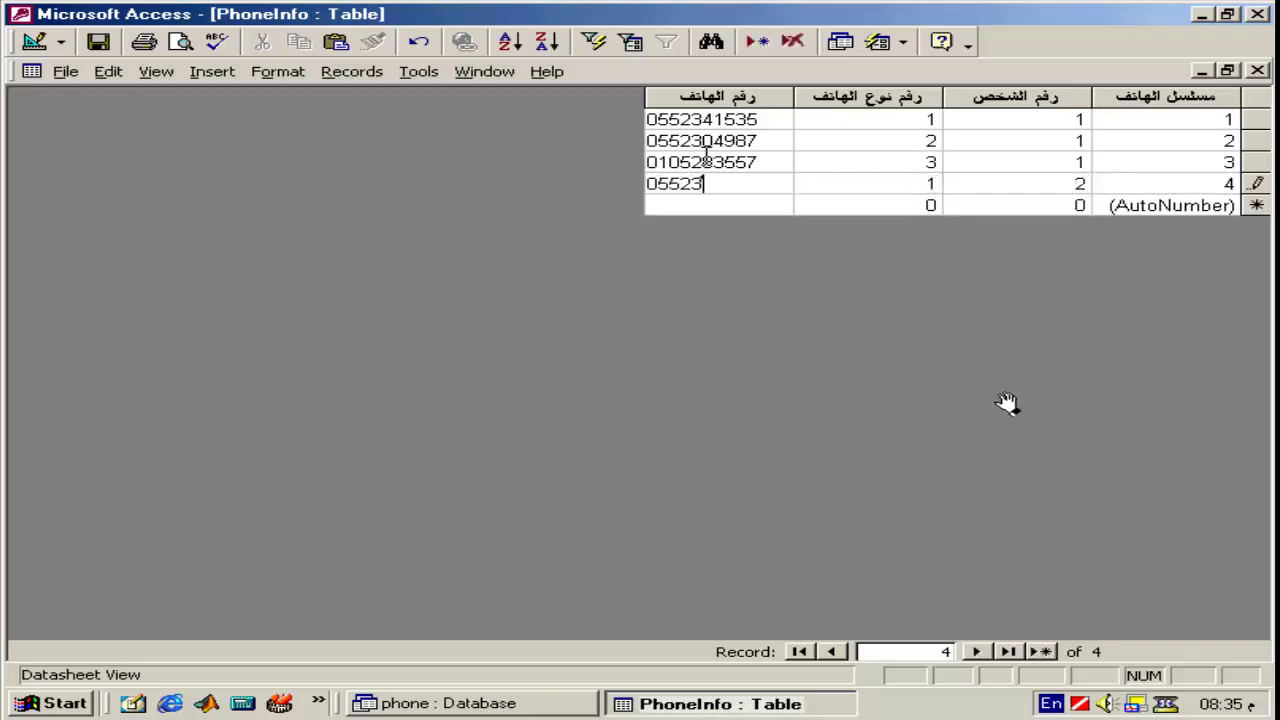
key("Tab")
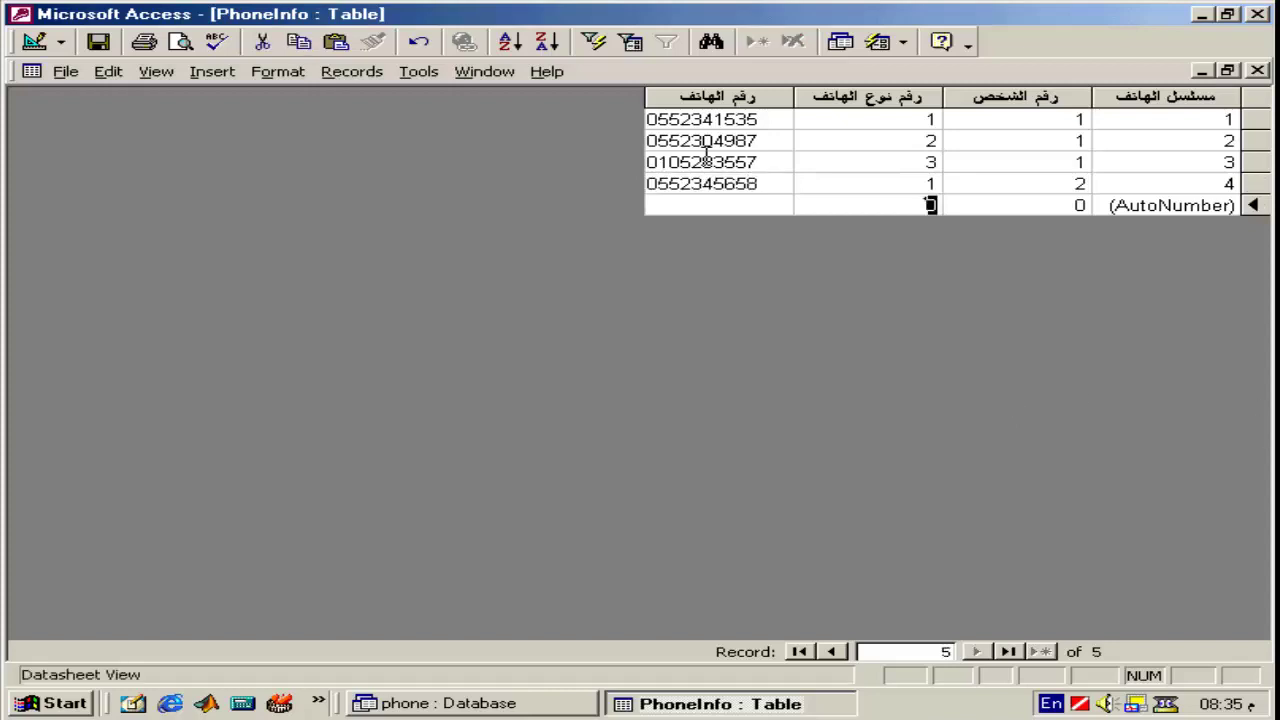
key("shift+Tab")
type("2")
key("Tab")
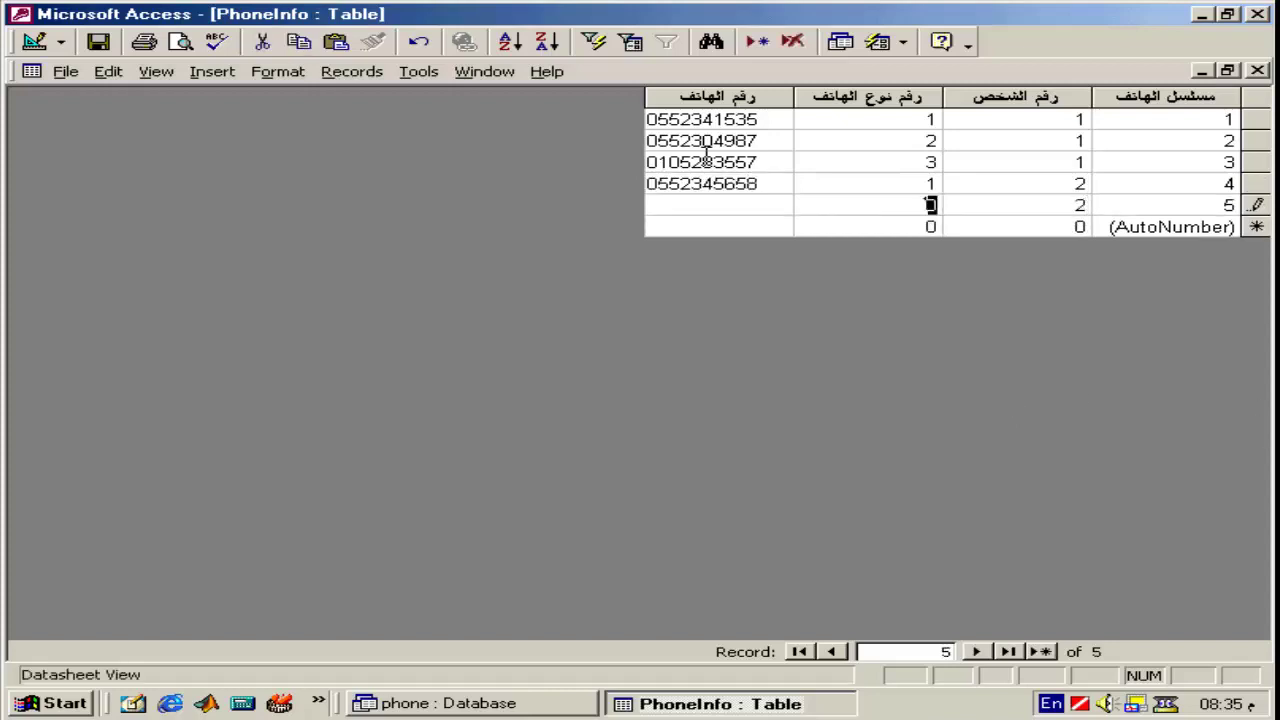
type("2")
key("Tab")
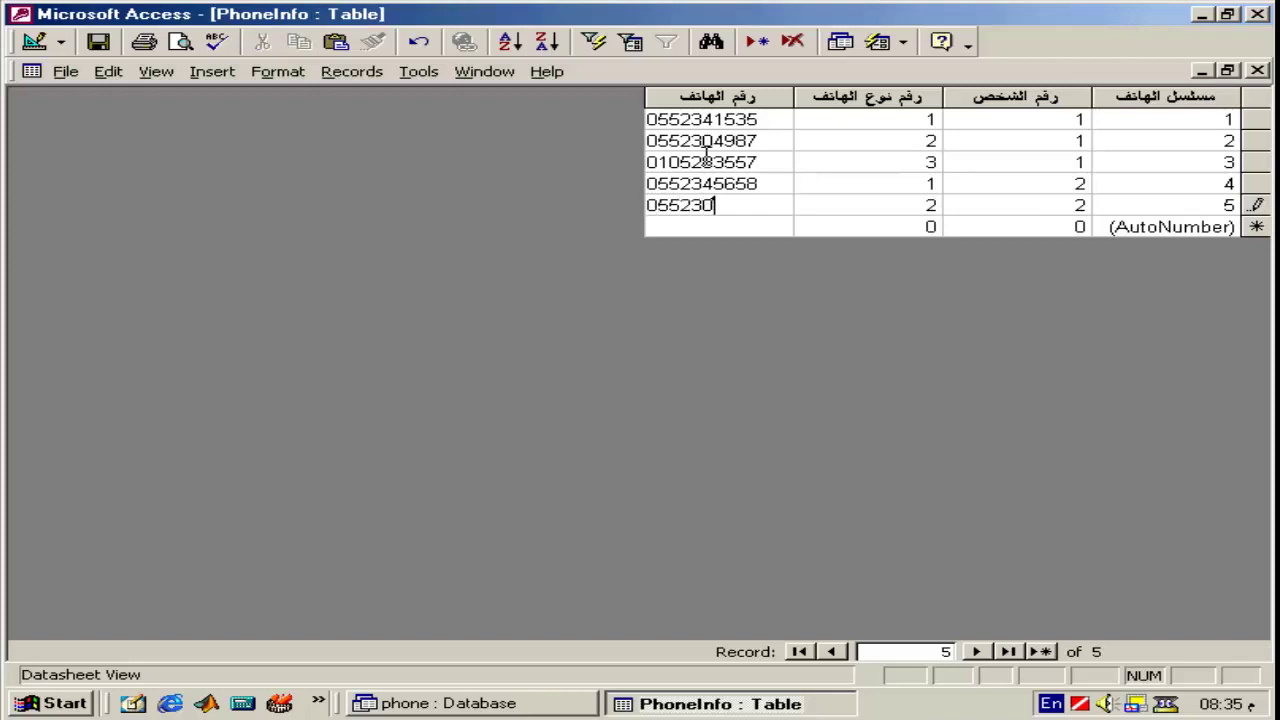
key("Tab")
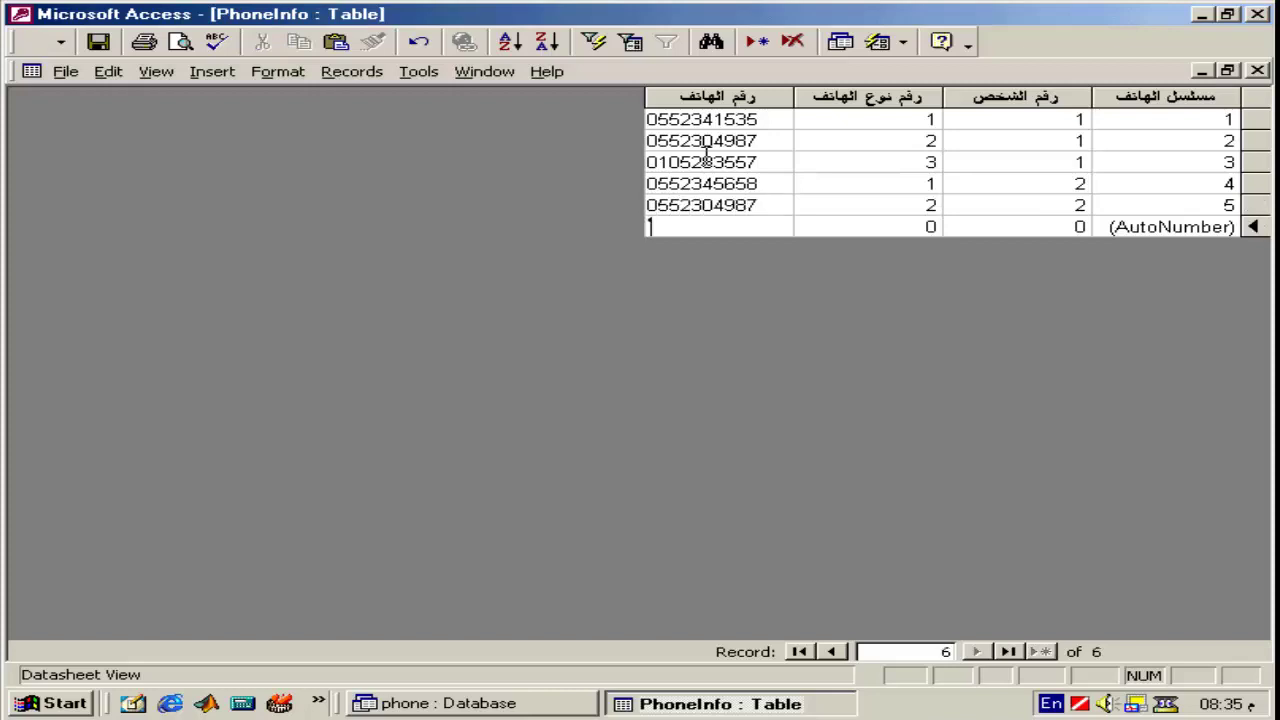
type("2")
key("Tab")
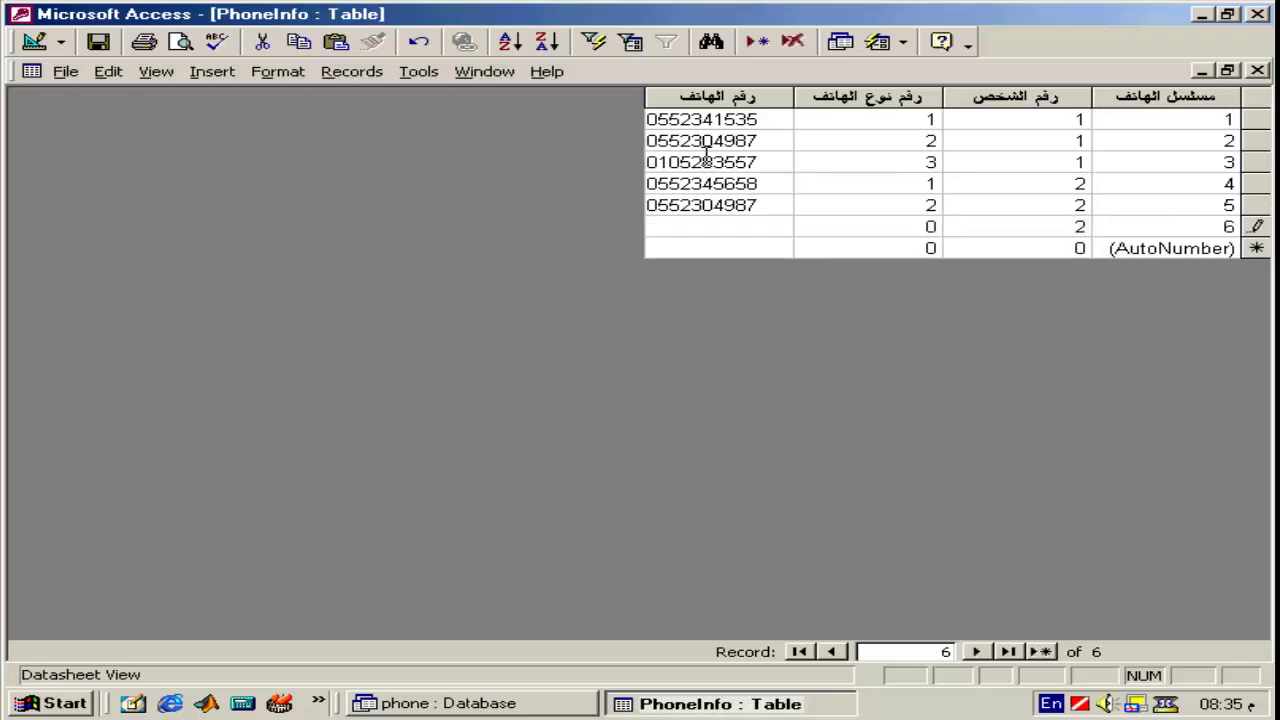
type("3")
key("Tab")
type("12")
key("BackSpace")
key("BackSpace")
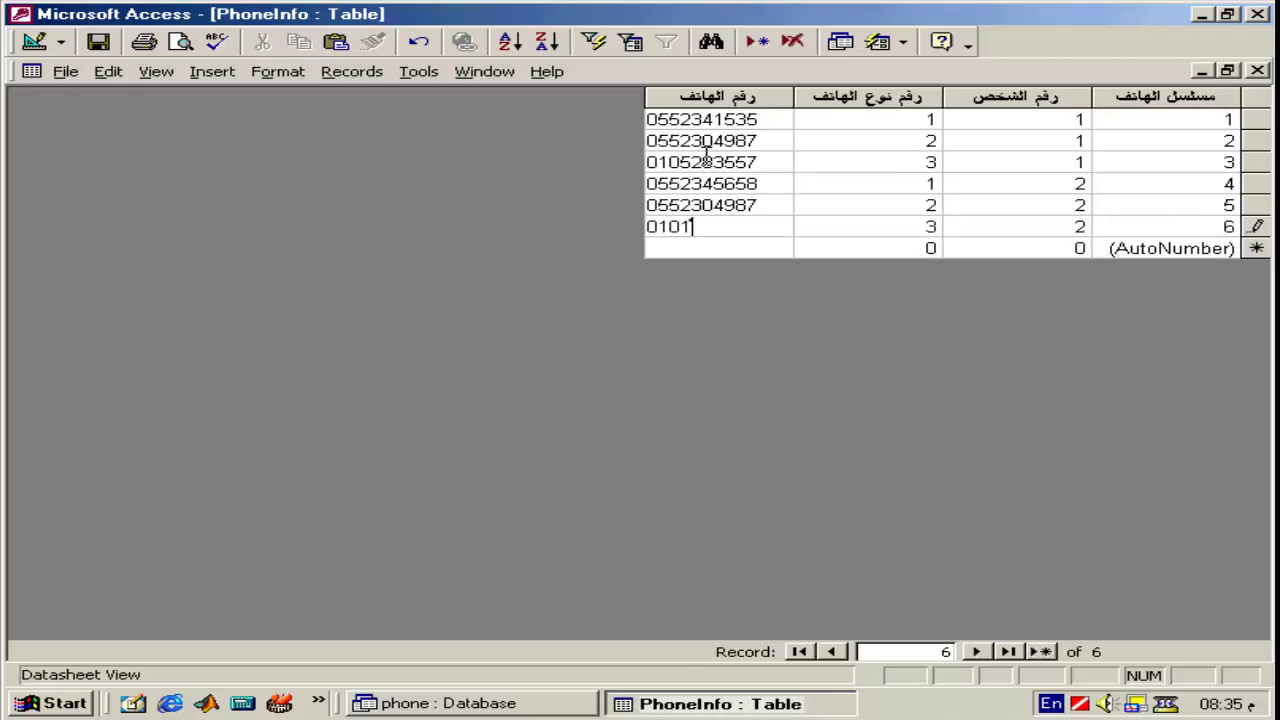
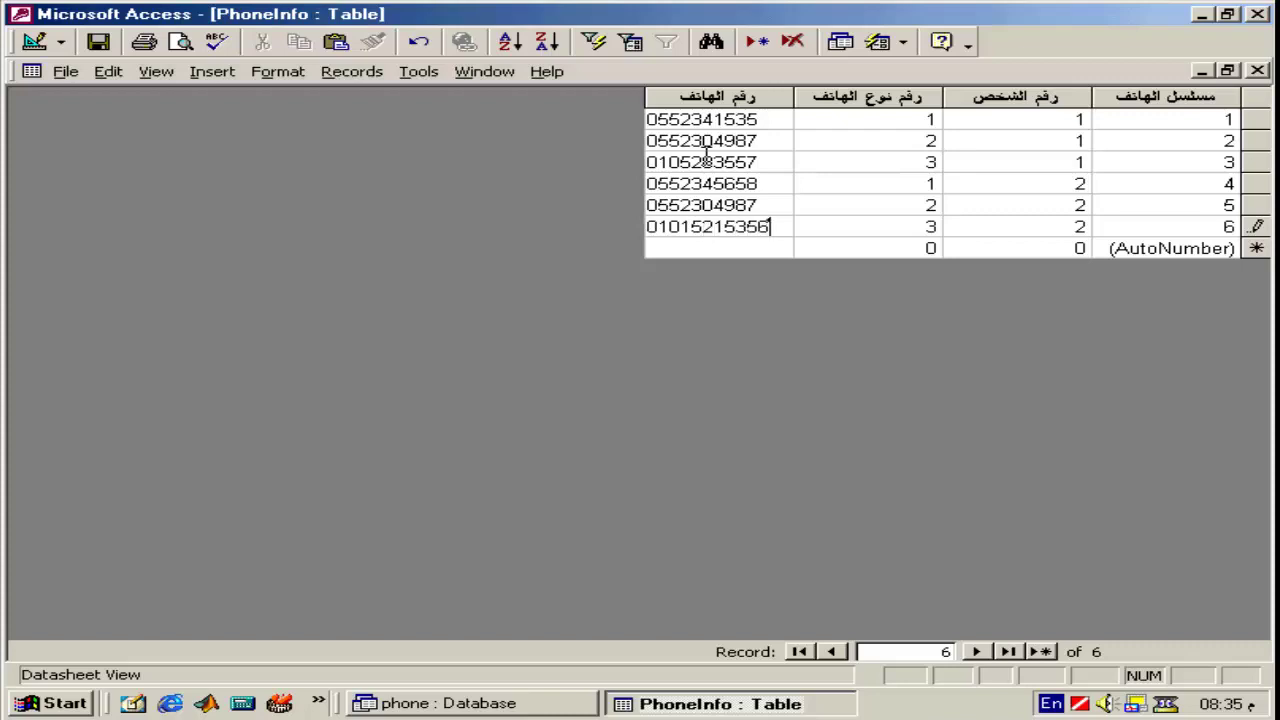
key("Return")
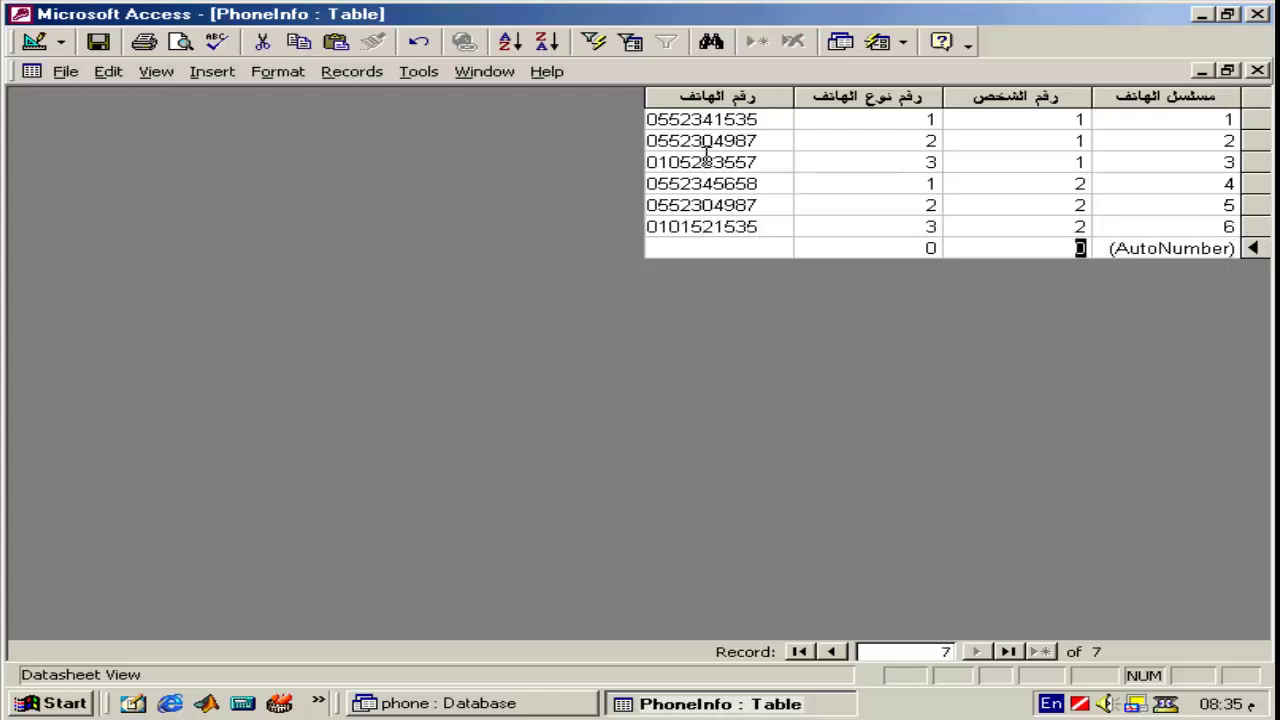
type("3")
key("Return")
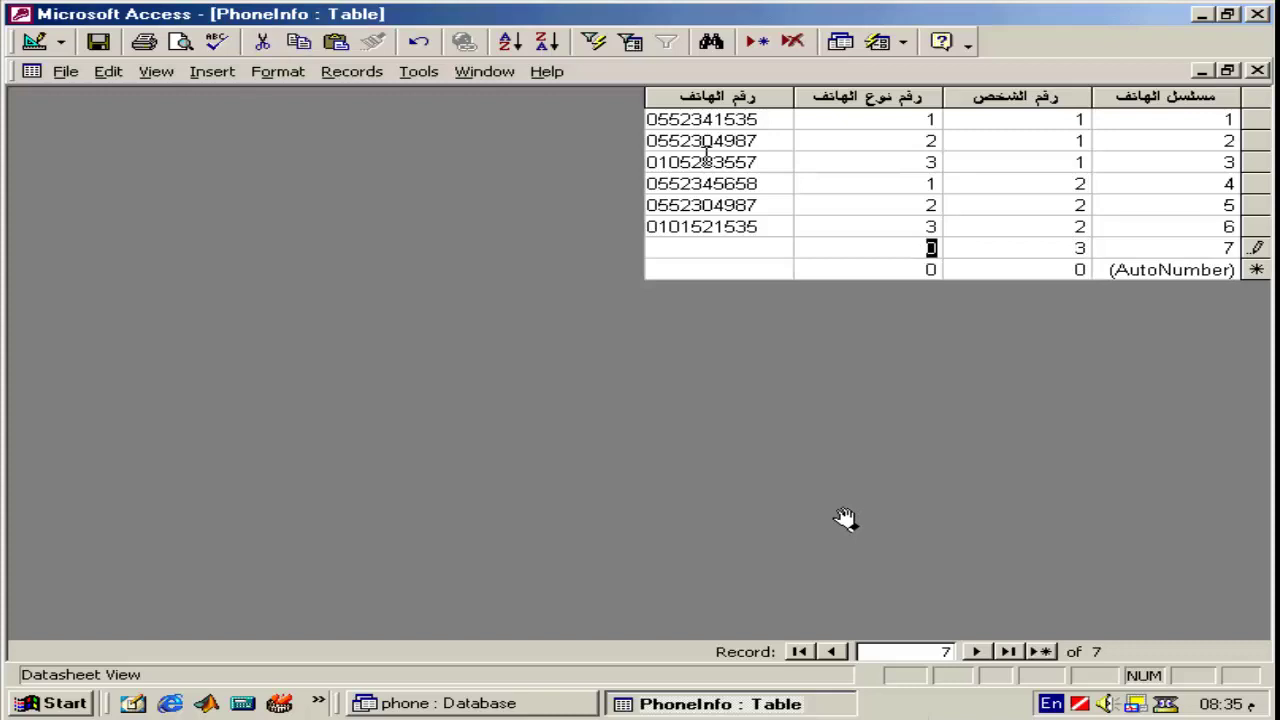
type("1")
key("Return")
type("1")
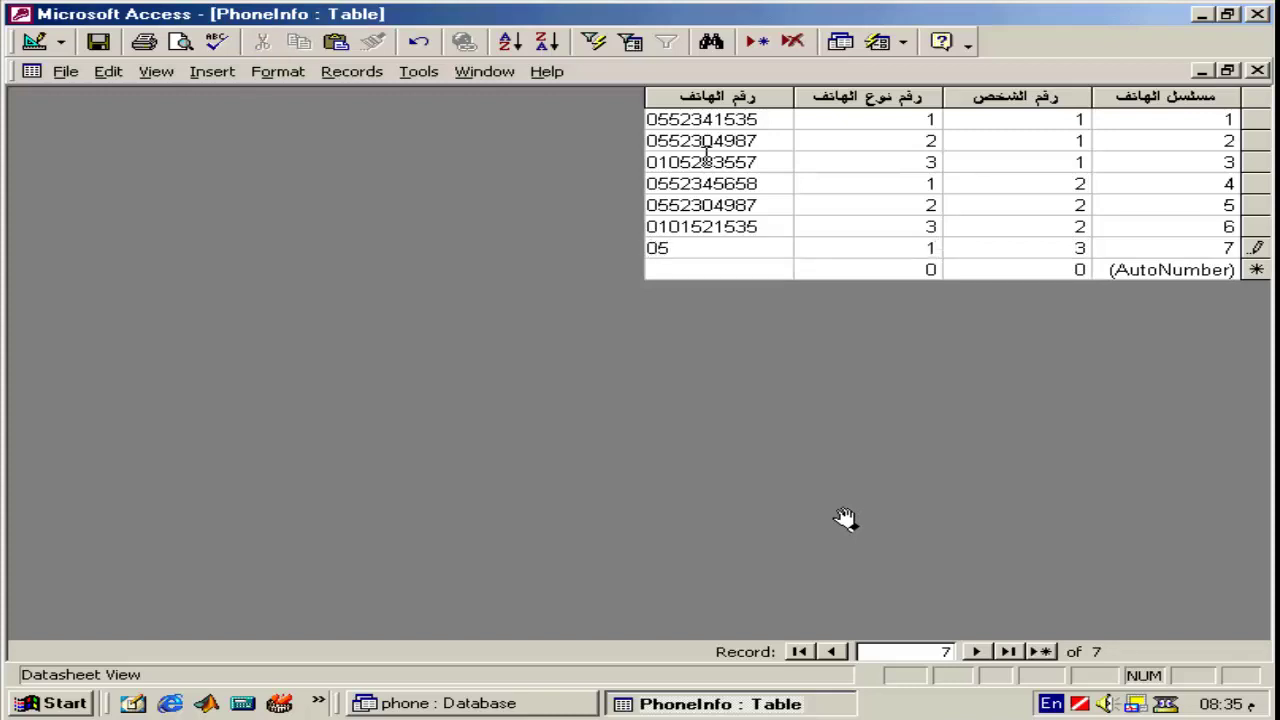
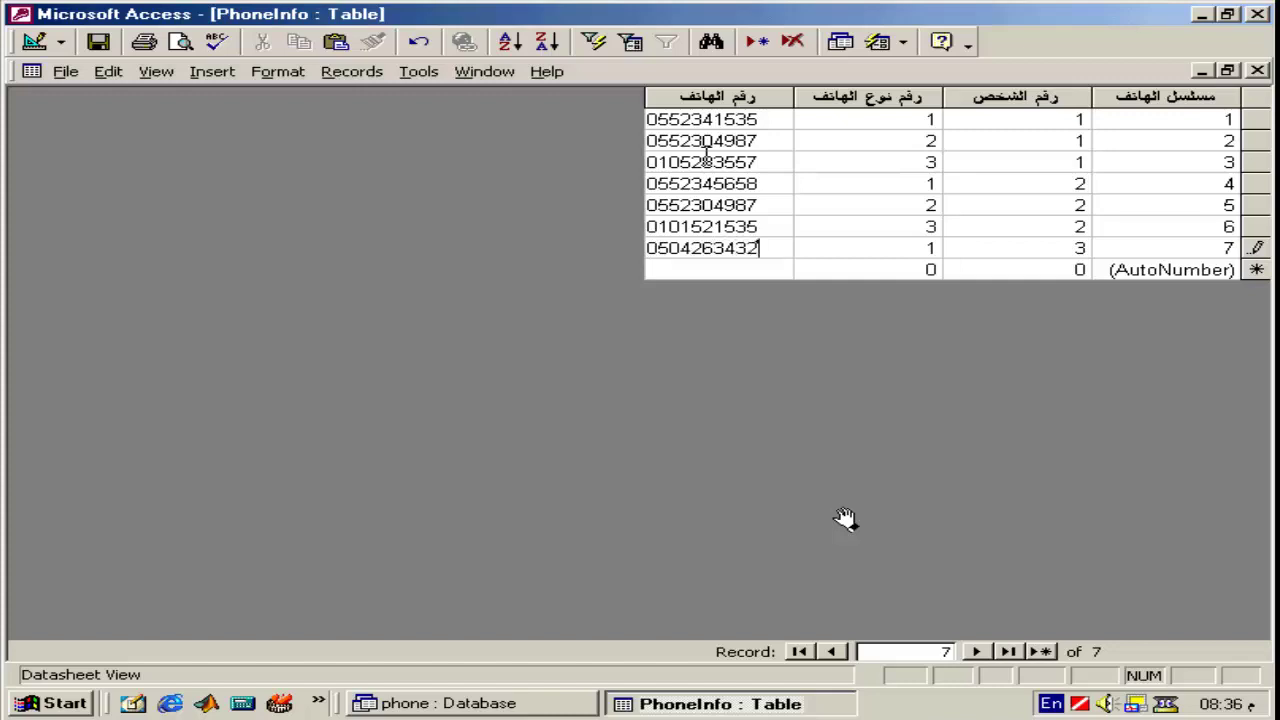
key("Down")
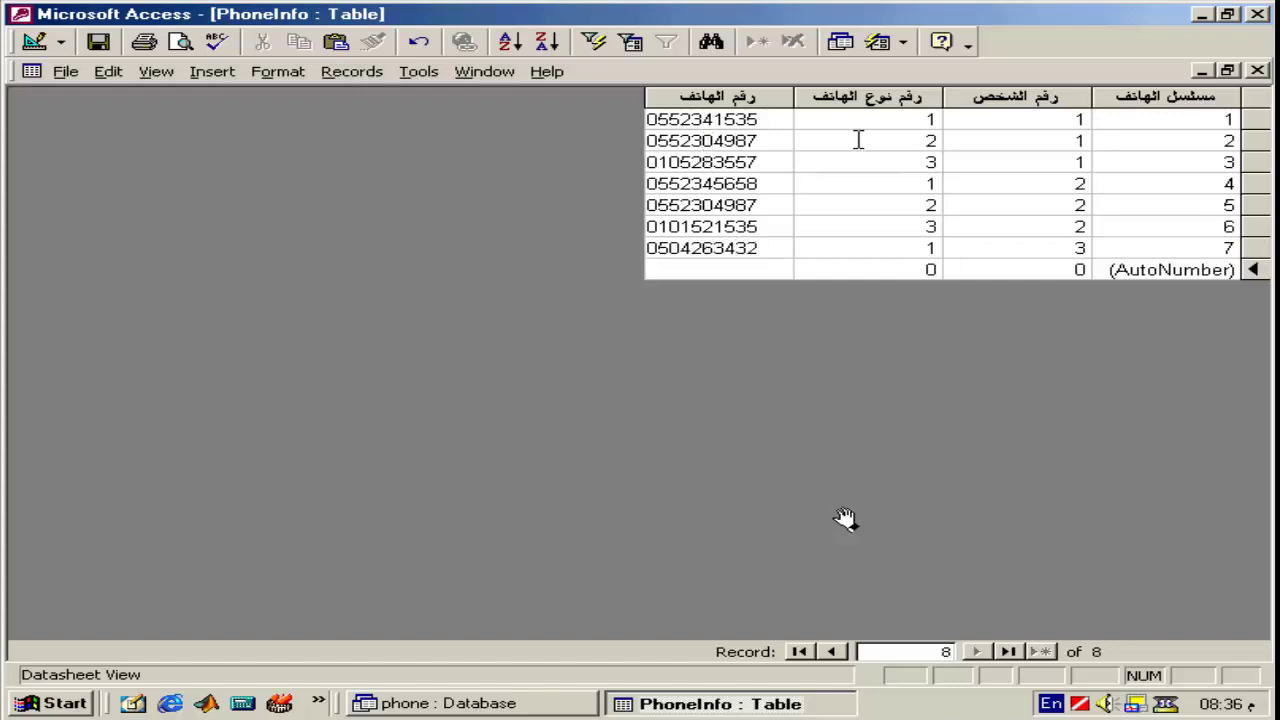
left_click(1259, 72)
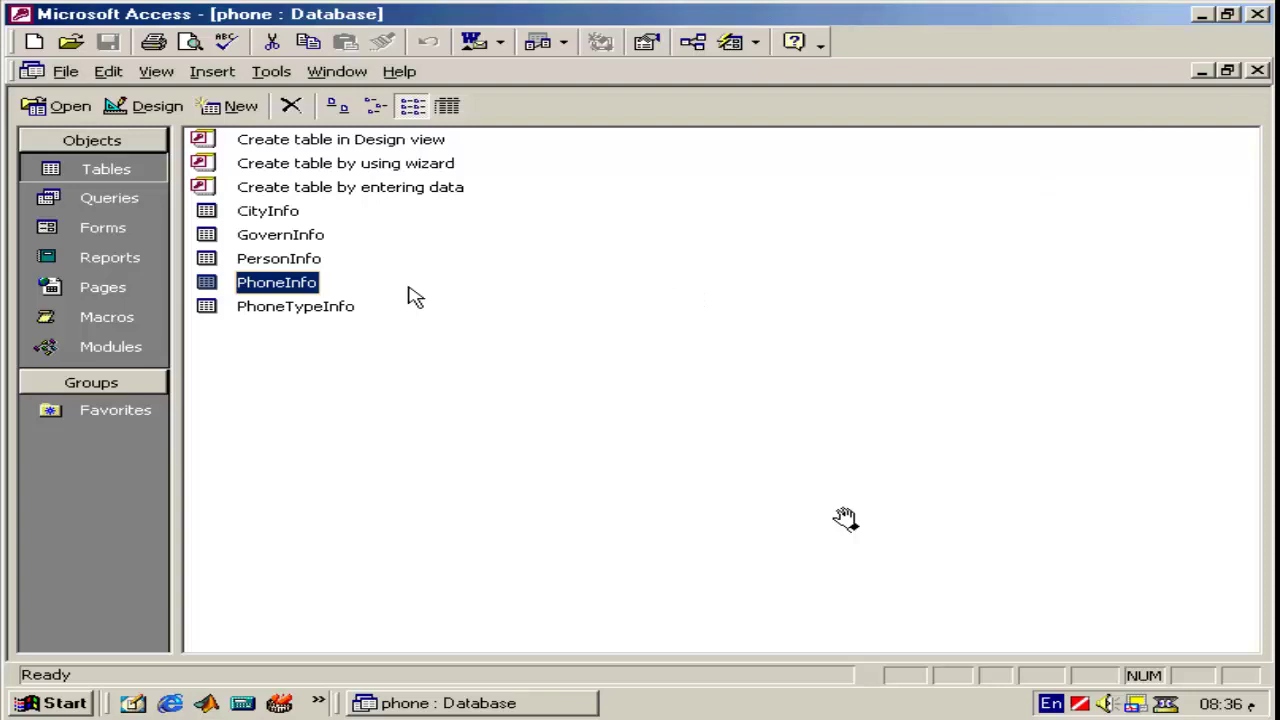
double_click(268, 236)
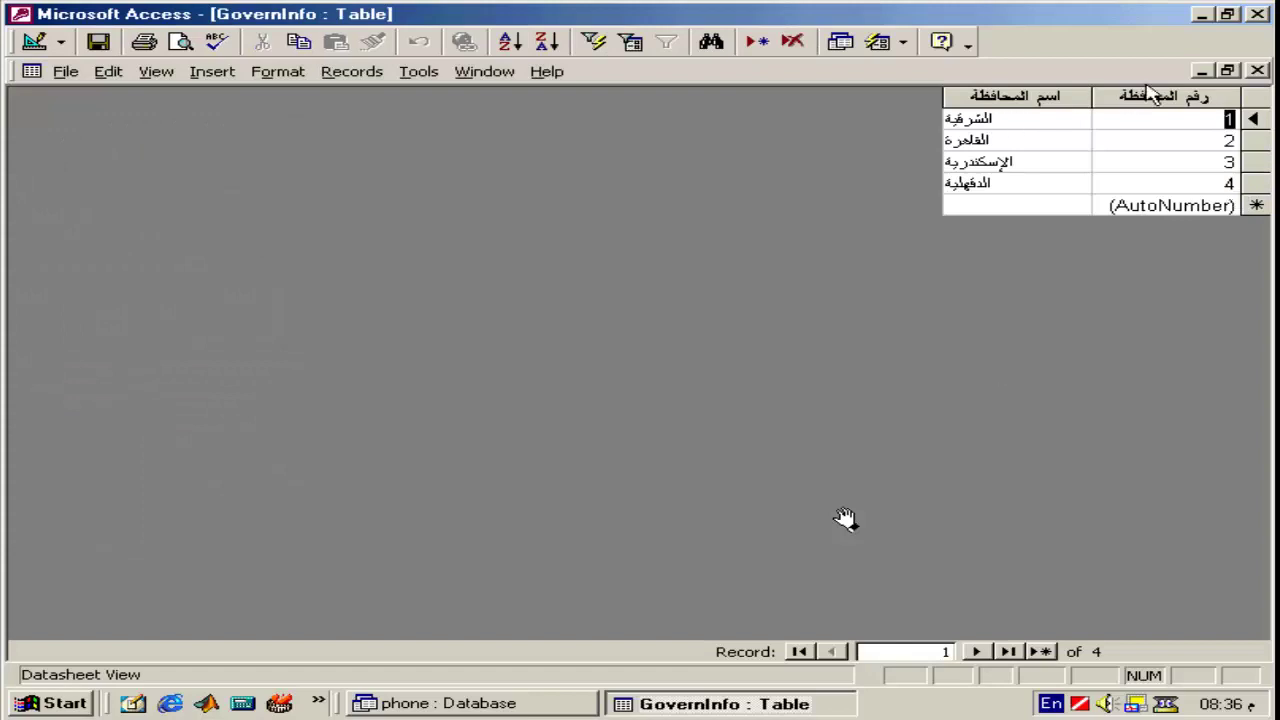
left_click(1257, 70)
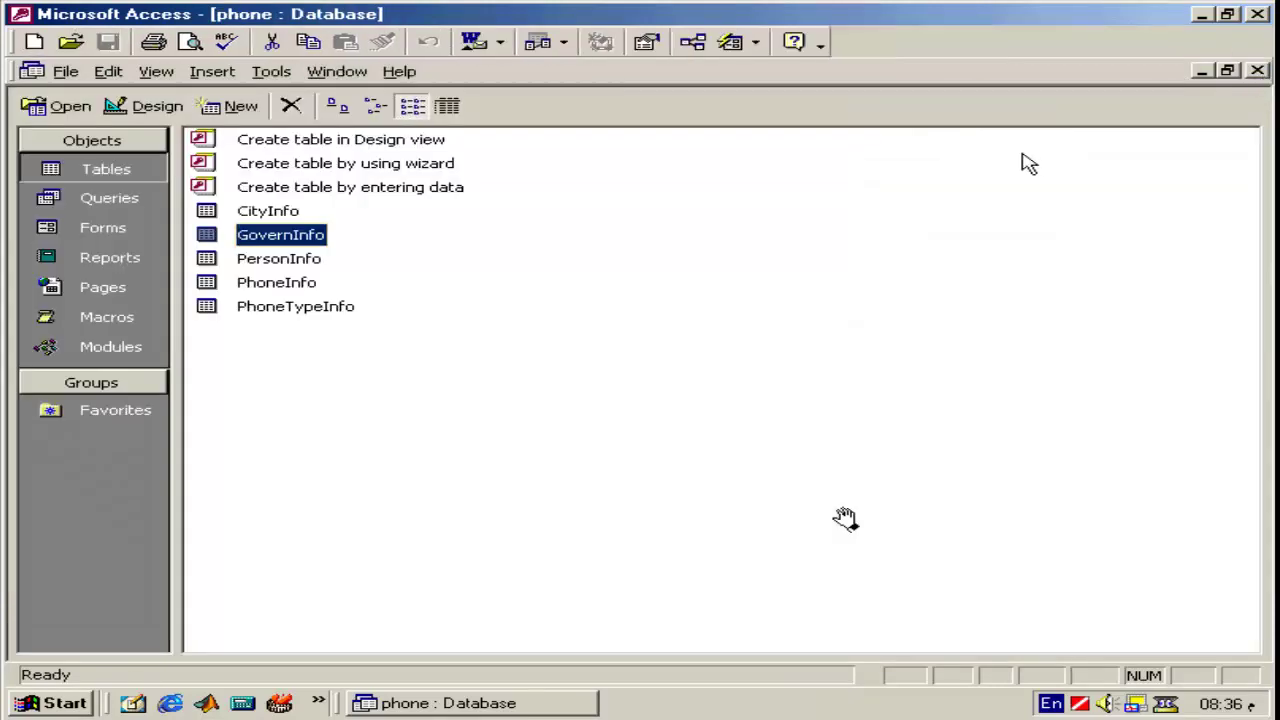